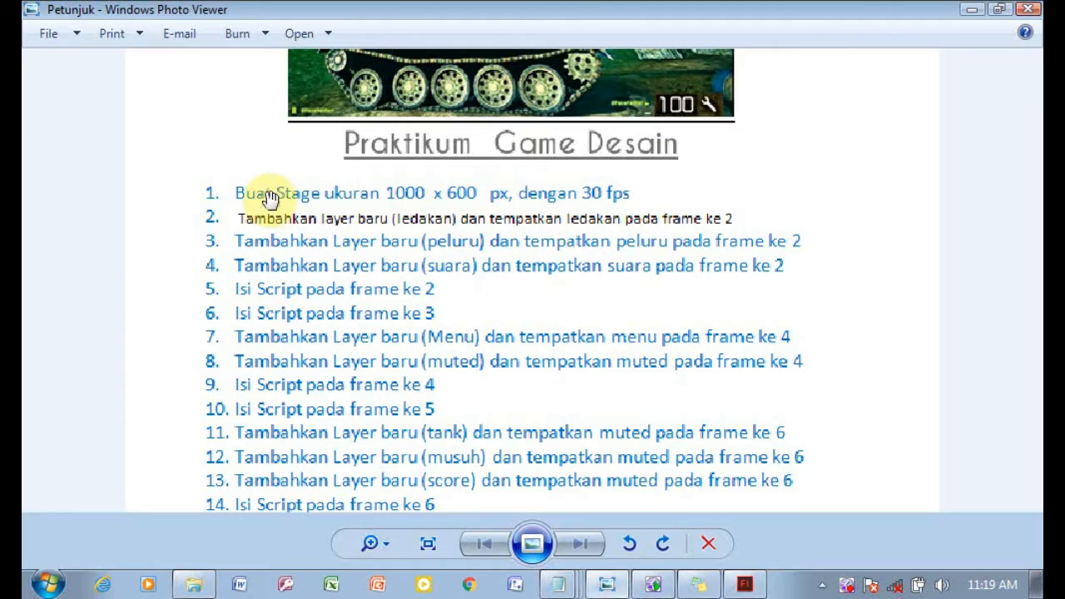
Create a new ActionScript 2.0 document 1000 x 600 px with a frame rate of 30 fps.
left_click(744, 584)
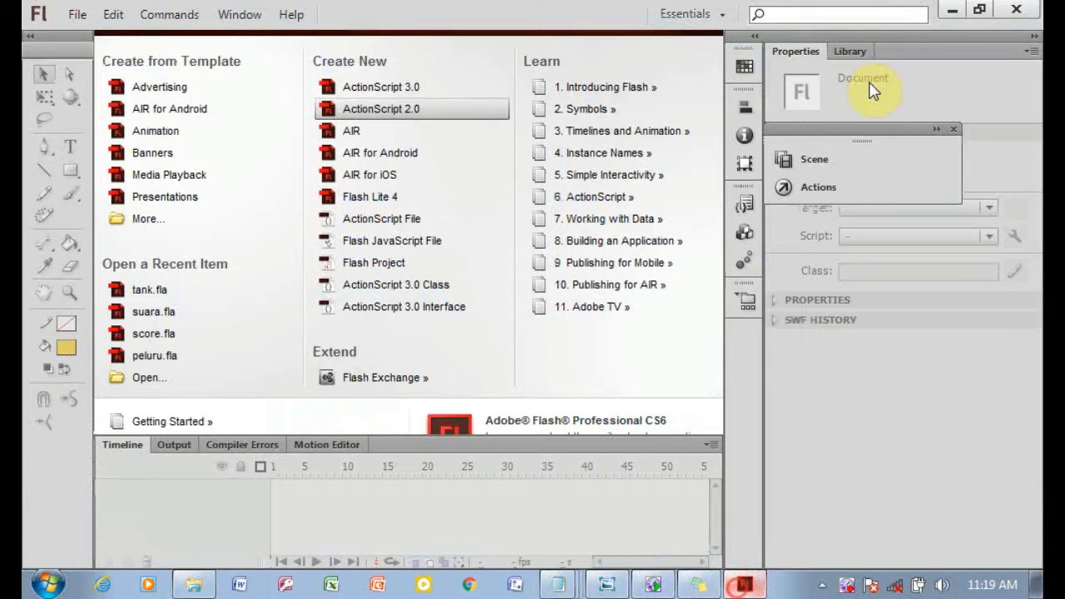
left_click(75, 15)
left_click(165, 42)
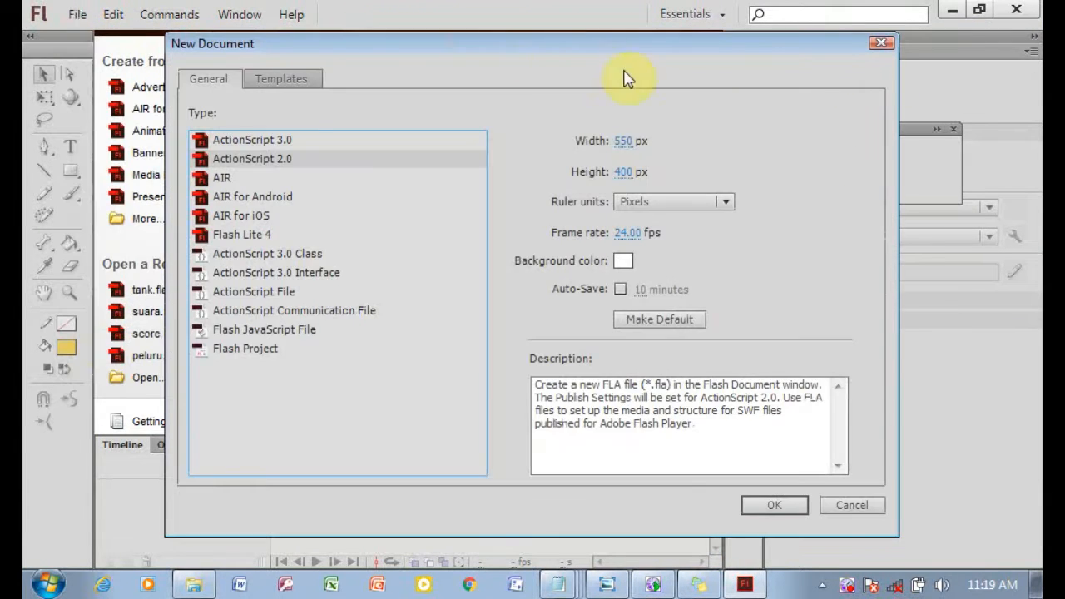
left_click(622, 147)
type("1000")
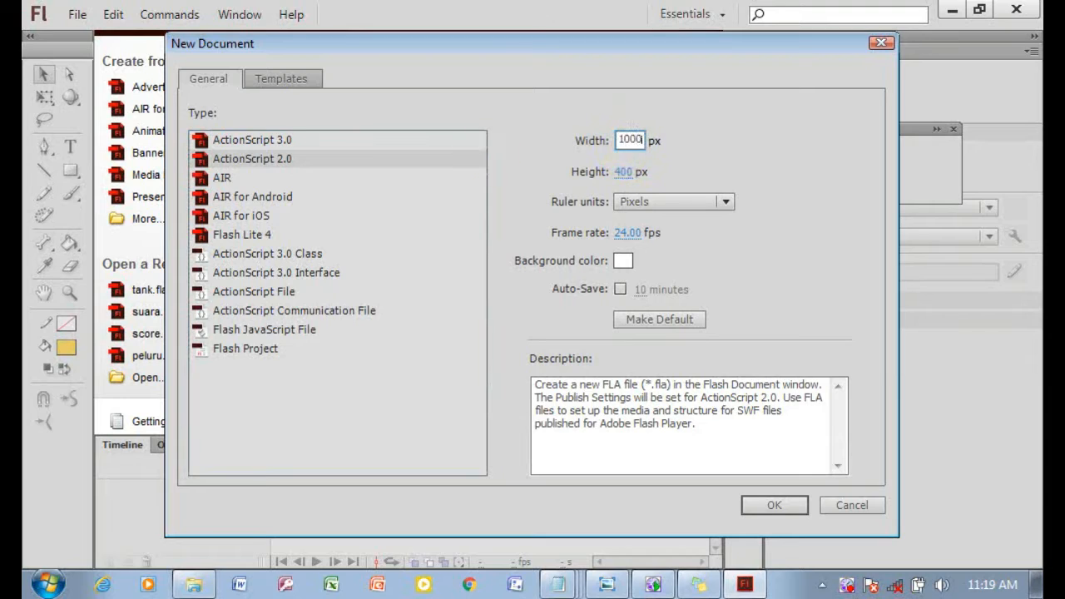
left_click(632, 173)
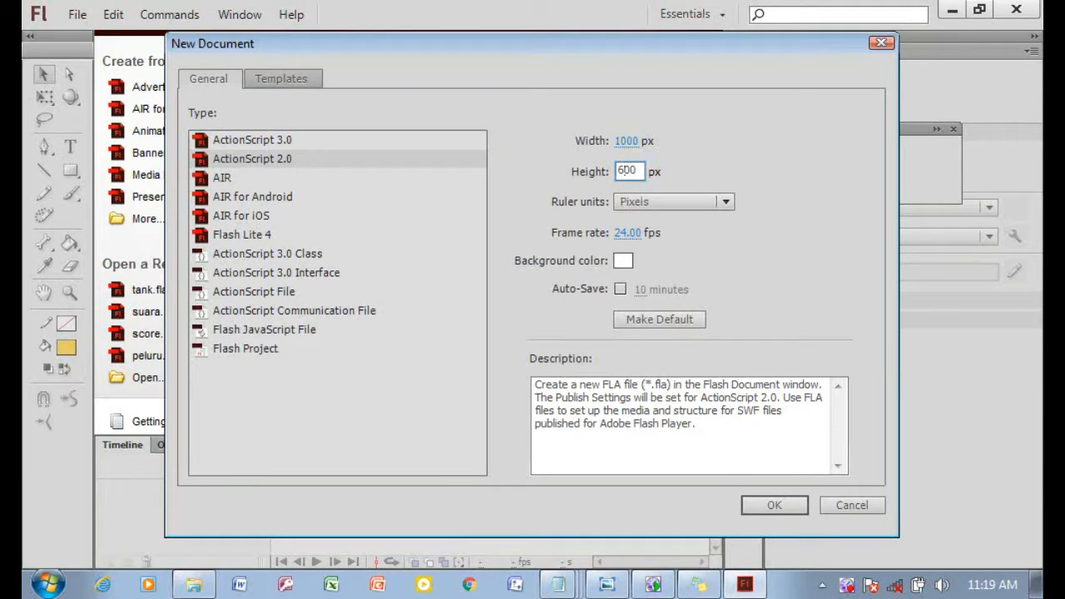
left_click(625, 233)
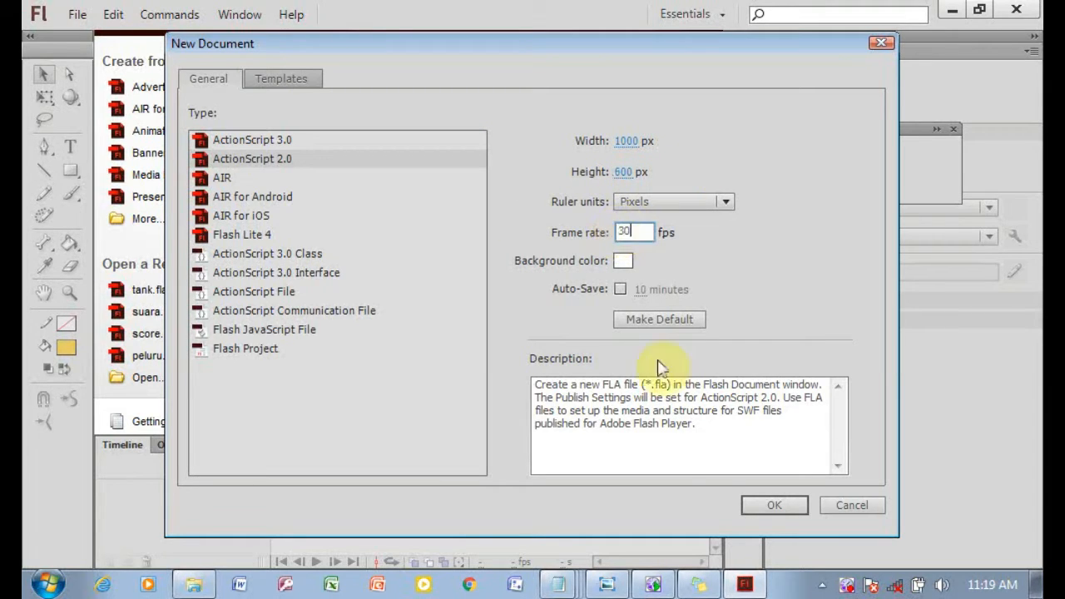
left_click(765, 508)
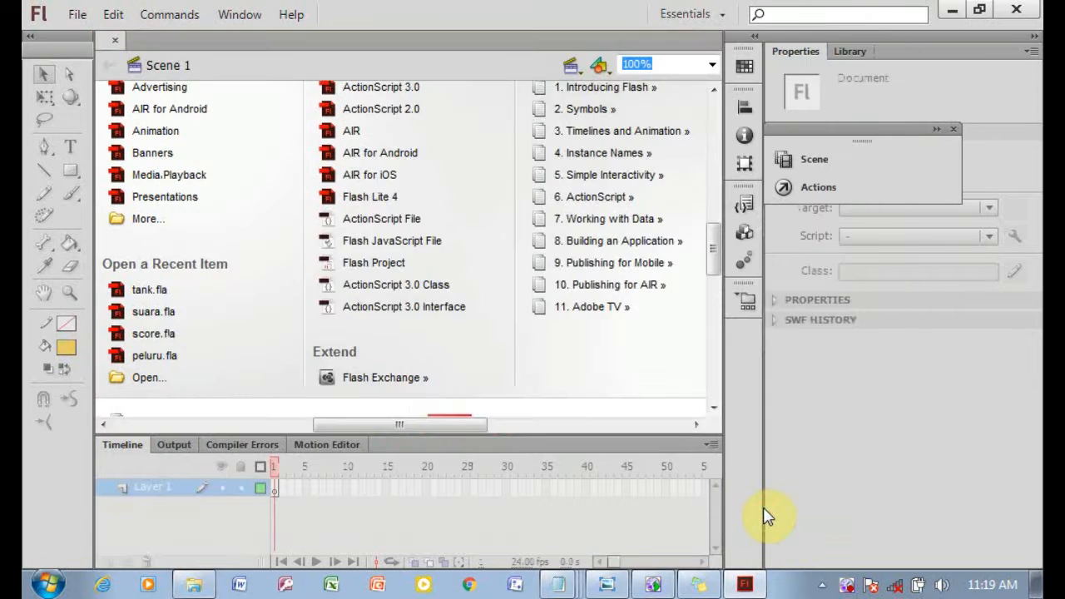
left_click(697, 585)
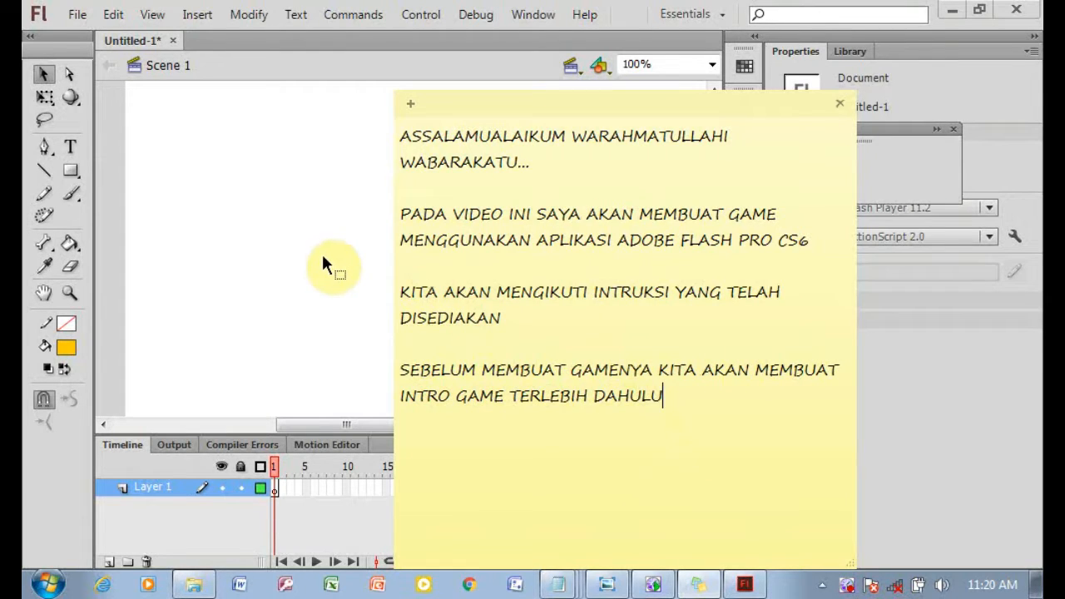
left_click(309, 225)
Import the Gambar image from the Praktikum 8 tank folder into the library.
left_click(73, 15)
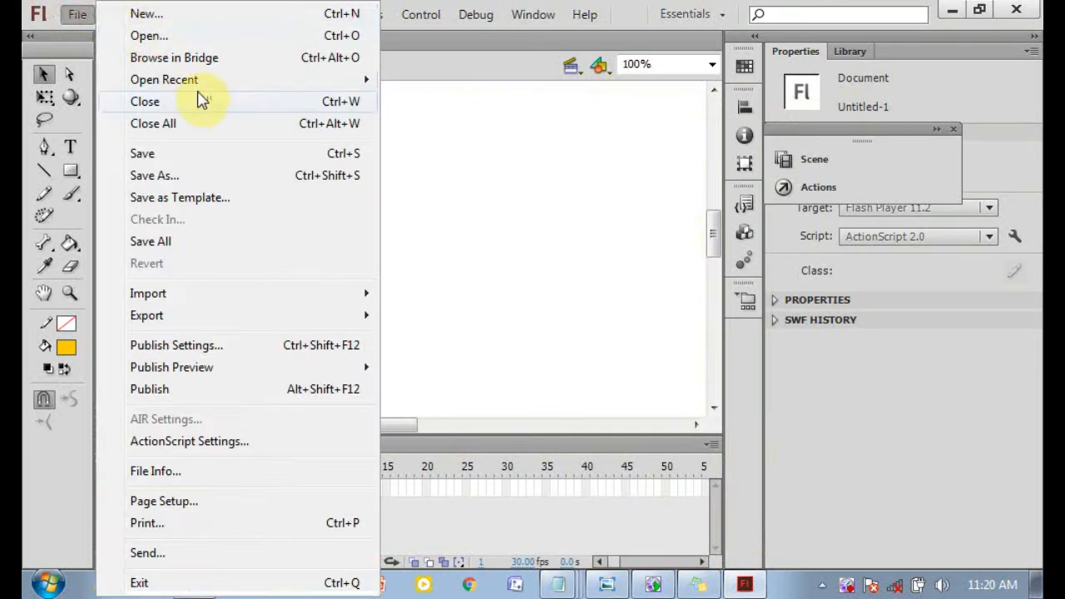
mouse_move(244, 297)
left_click(433, 314)
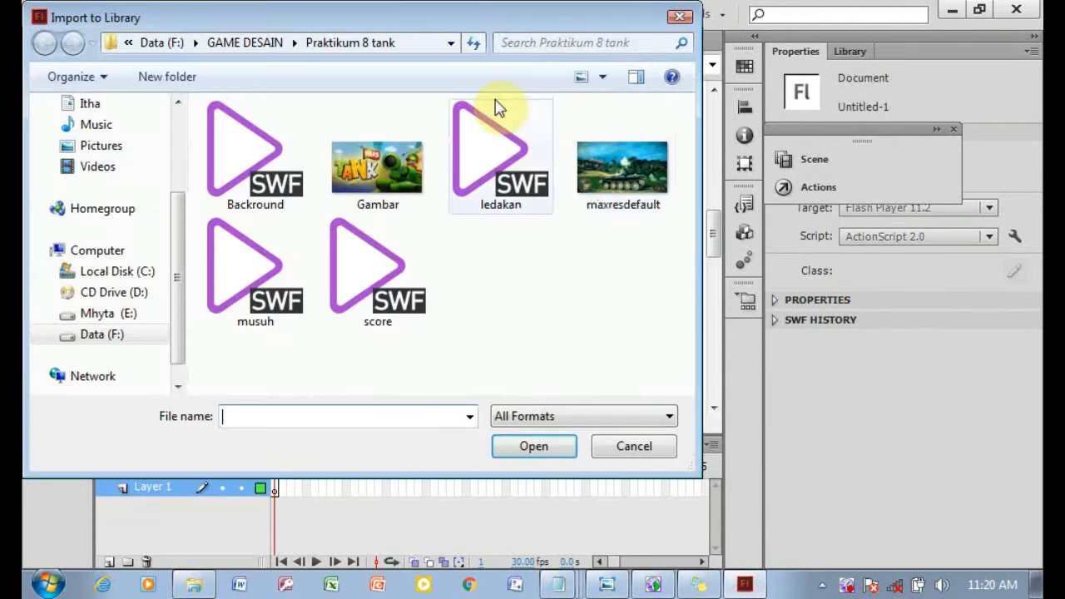
left_click(391, 166)
left_click(534, 449)
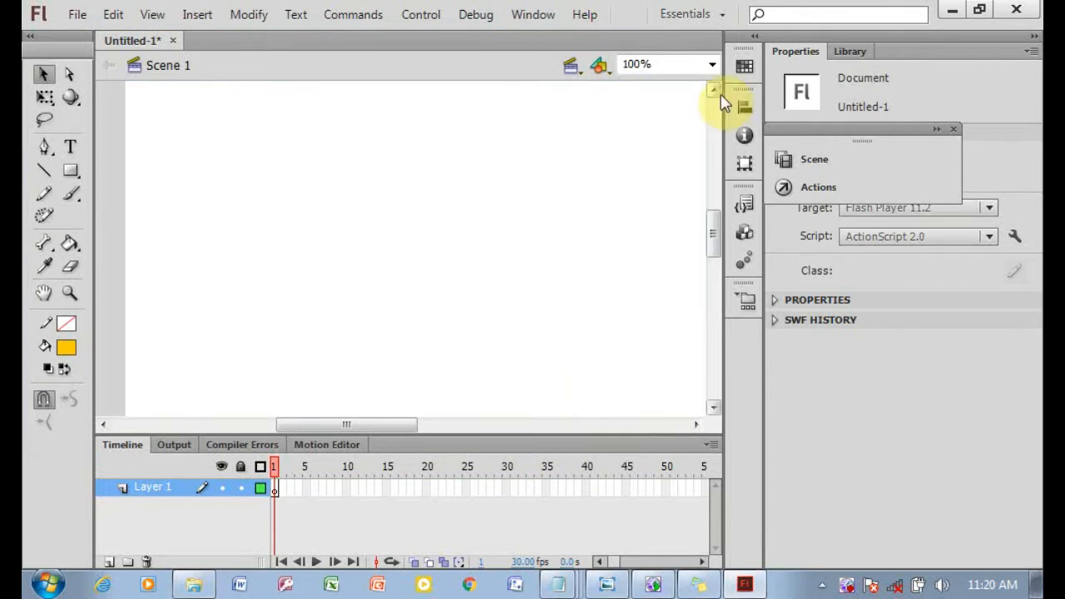
Fit the stage in the window, open the Library panel and preview Gambar.jpg.
left_click(712, 64)
left_click(669, 86)
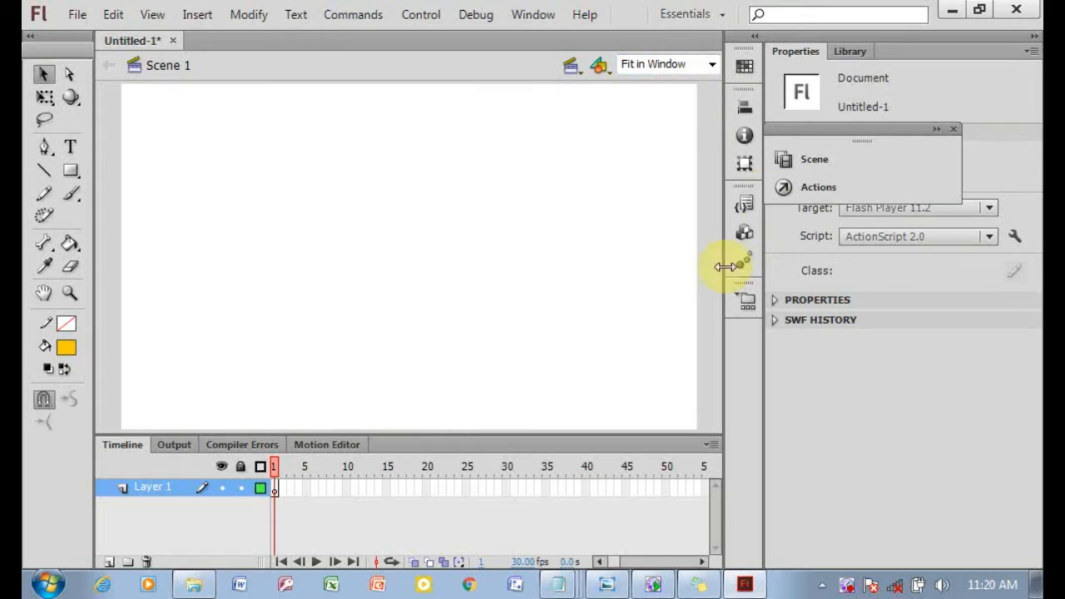
left_click(853, 51)
left_click_drag(919, 137, 971, 294)
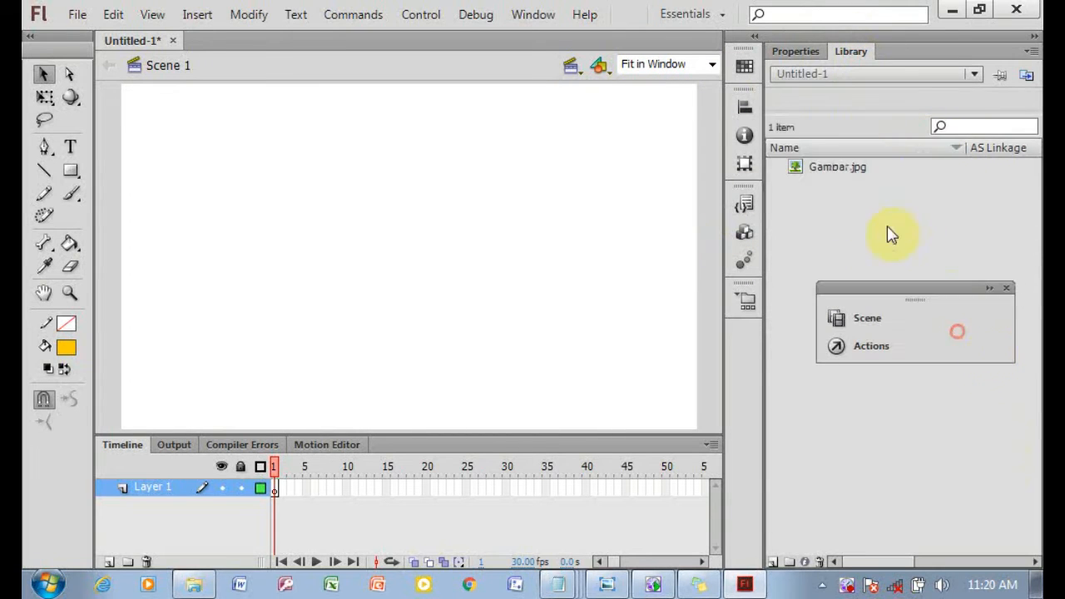
left_click(818, 169)
Import the Gambar image to the stage, choosing to replace the existing library item.
left_click(76, 14)
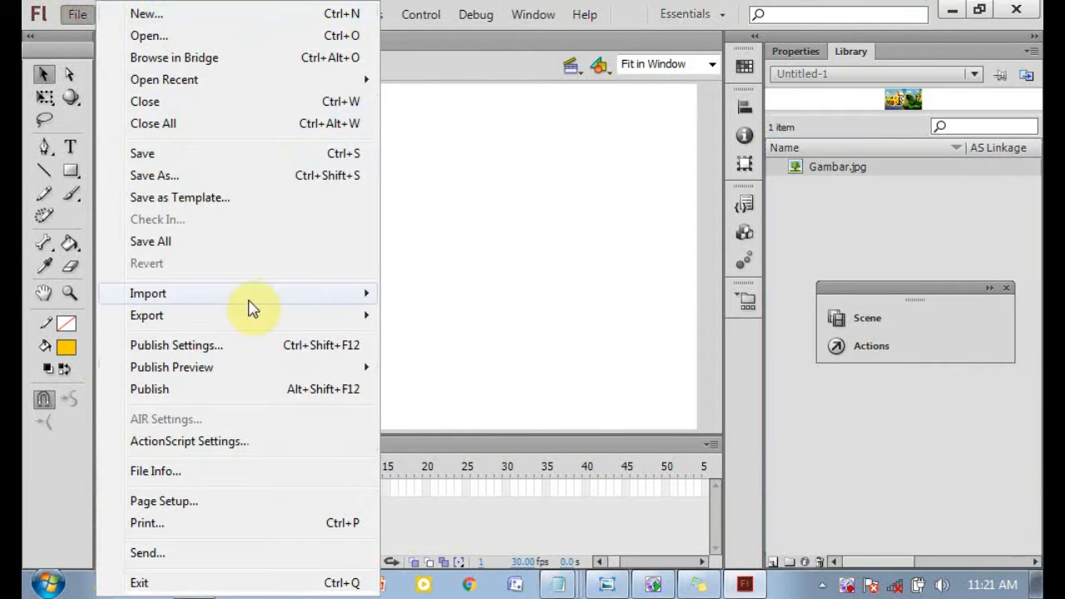
left_click(461, 295)
left_click(533, 447)
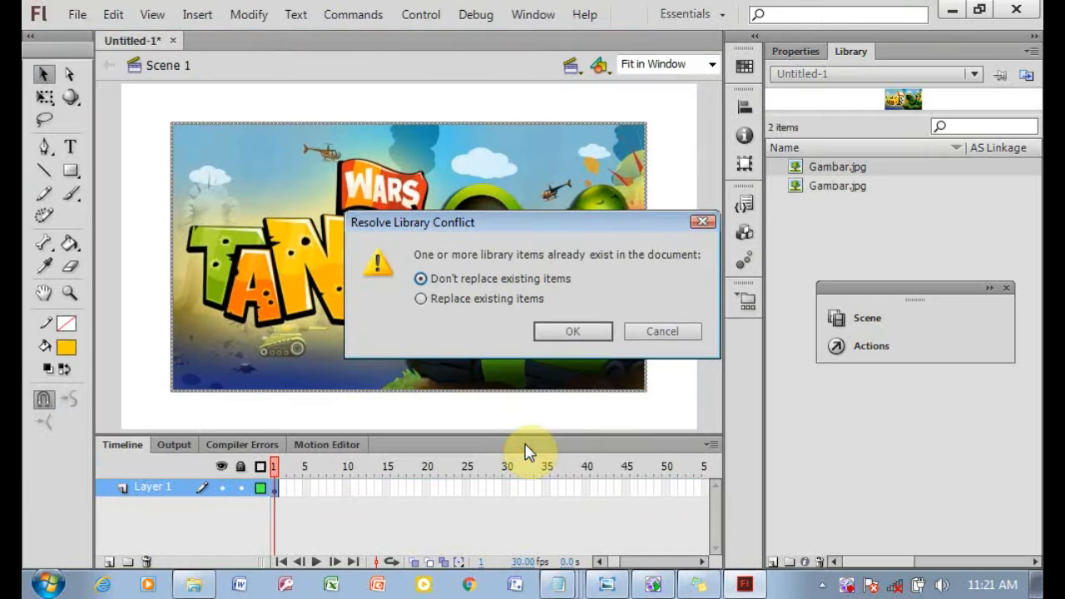
left_click(543, 300)
left_click(572, 333)
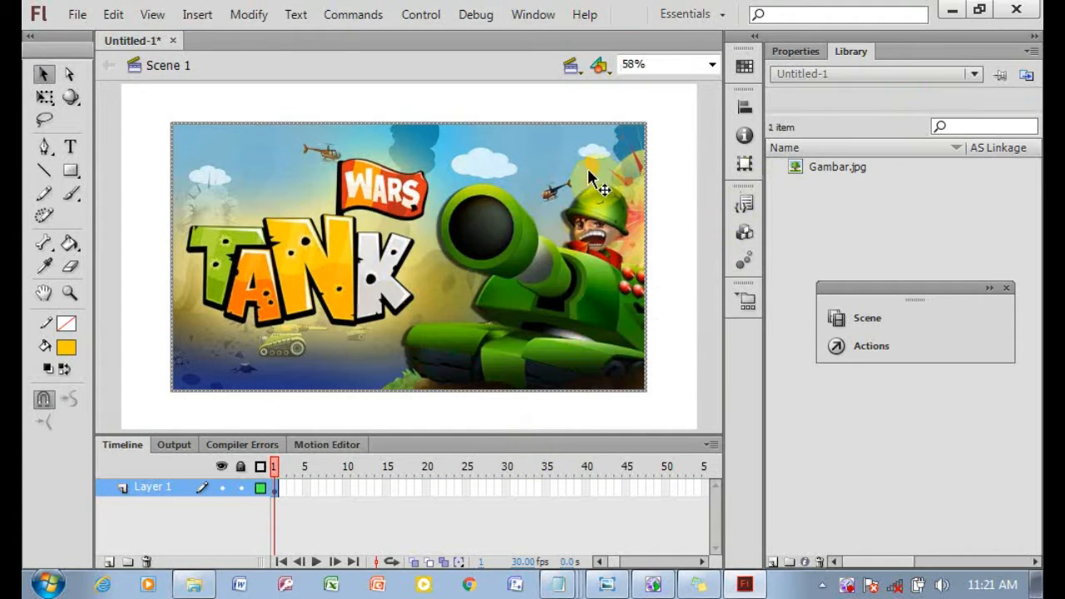
Convert the image on the stage into a symbol.
right_click(522, 278)
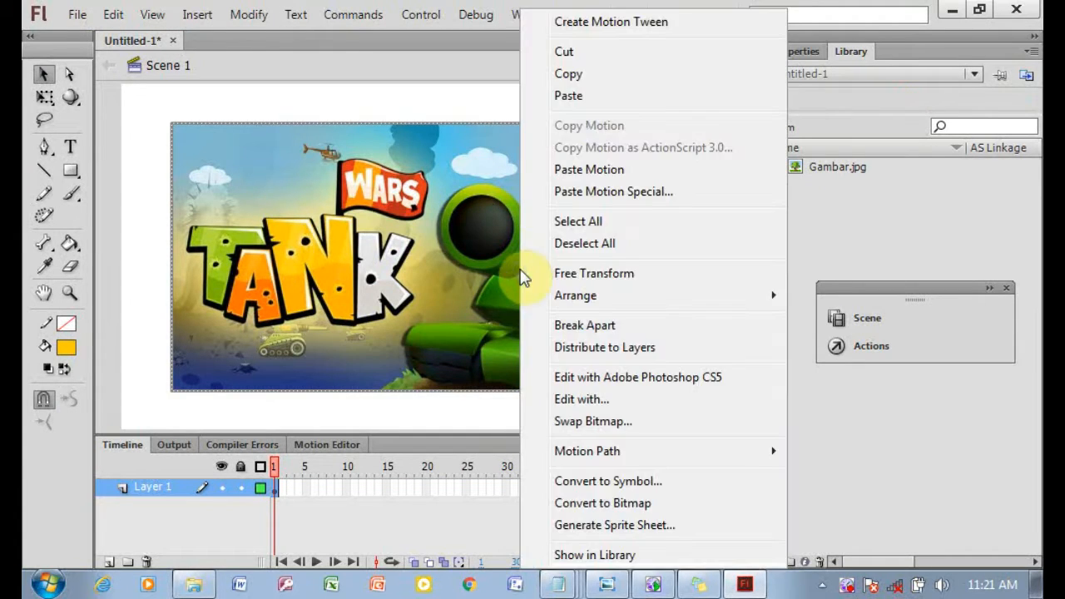
left_click(613, 480)
left_click(770, 145)
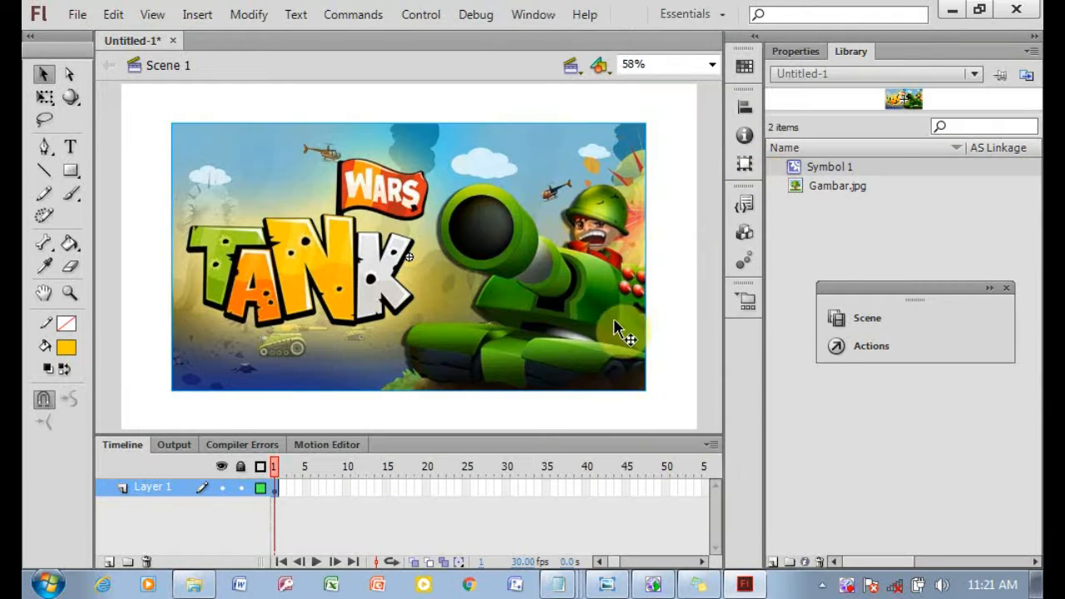
left_click(699, 585)
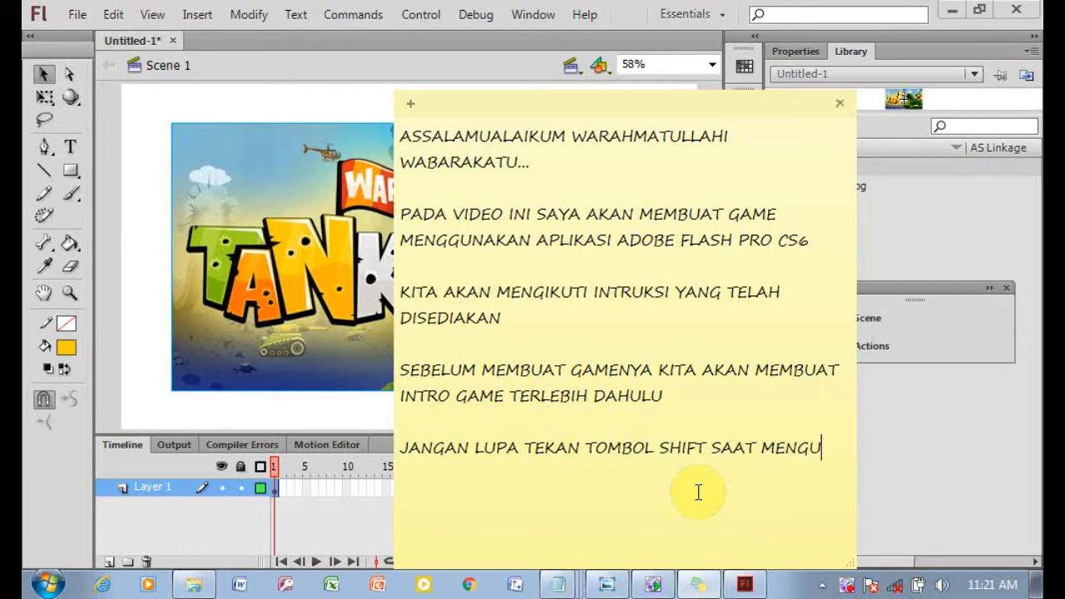
left_click(206, 305)
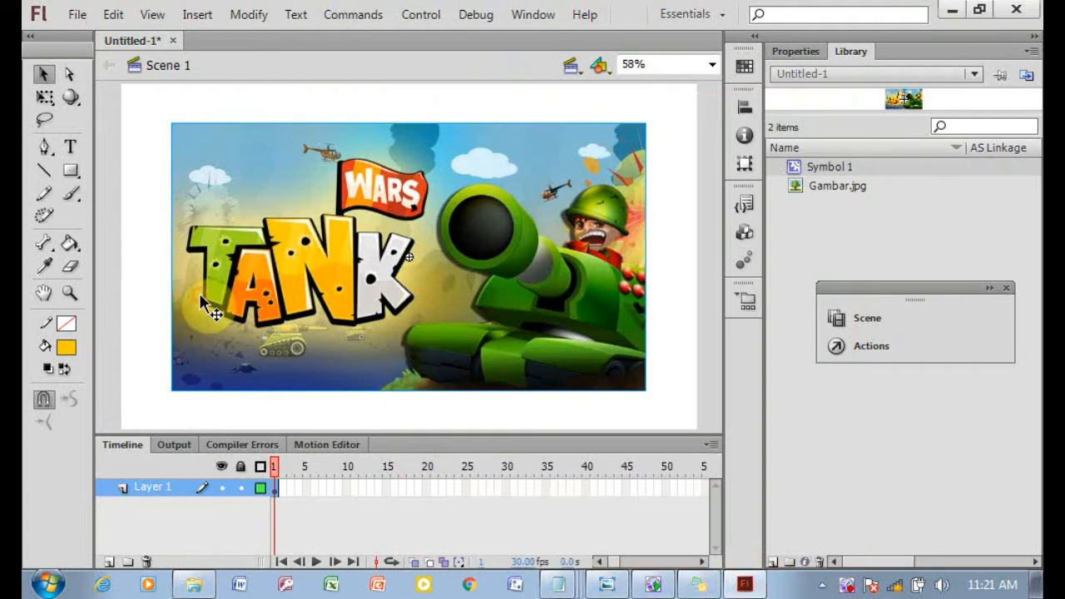
Enlarge the image with Free Transform so it covers the whole stage.
left_click(45, 100)
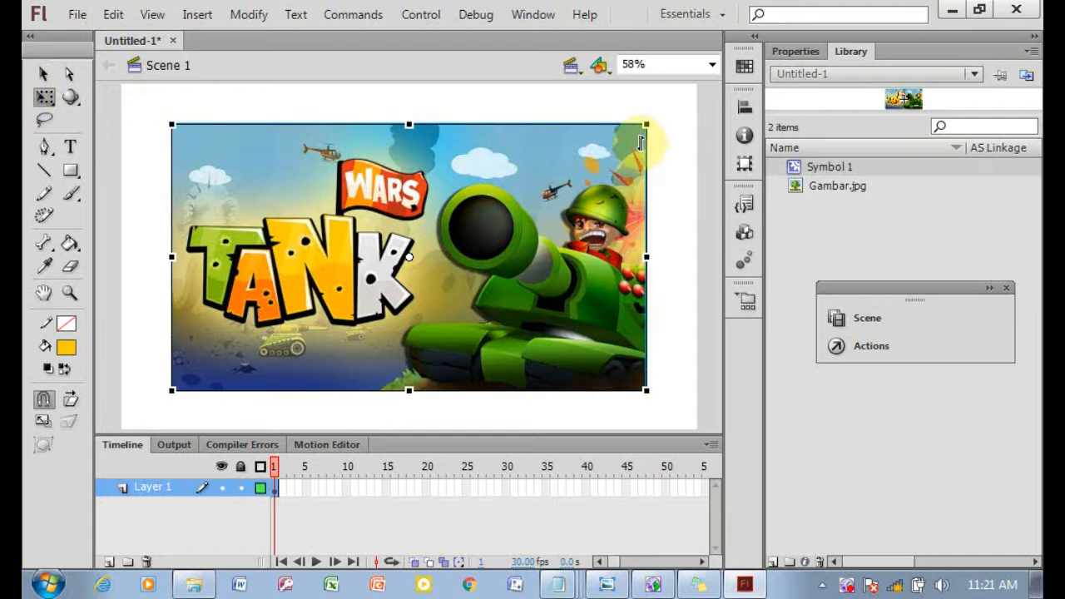
left_click_drag(646, 126, 698, 84)
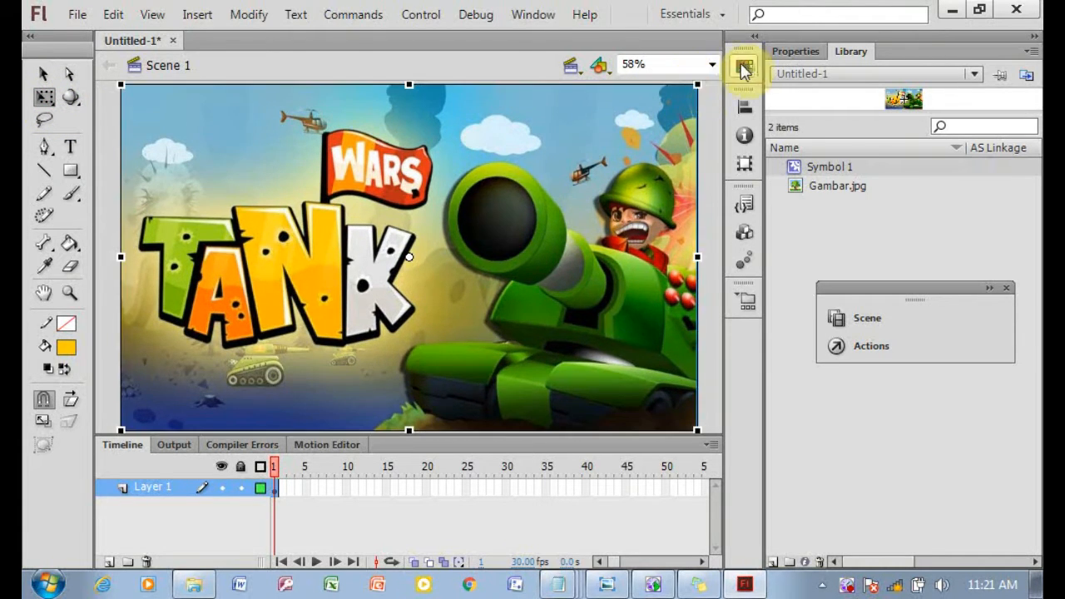
Test the movie and close the preview window.
key("ctrl+Return")
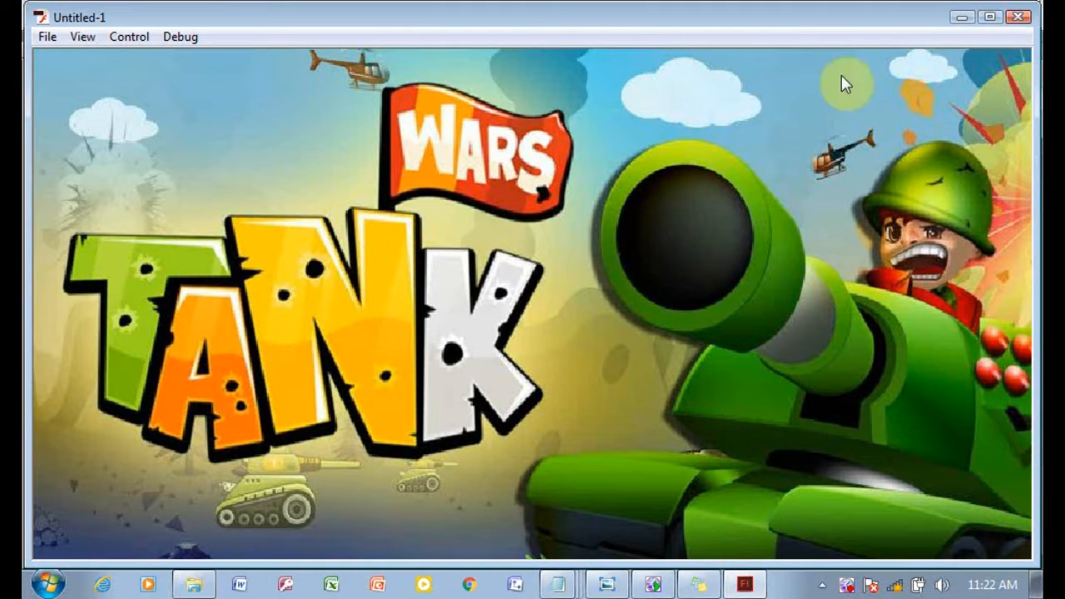
left_click(1017, 17)
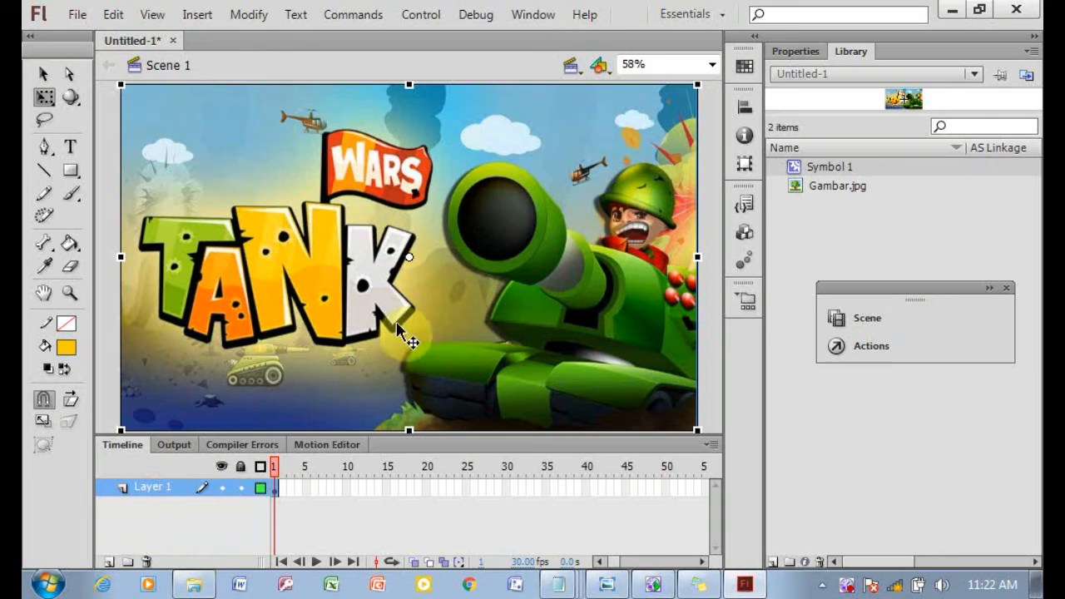
Add a new layer above the image and name it BAR 1.
left_click(110, 563)
double_click(140, 487)
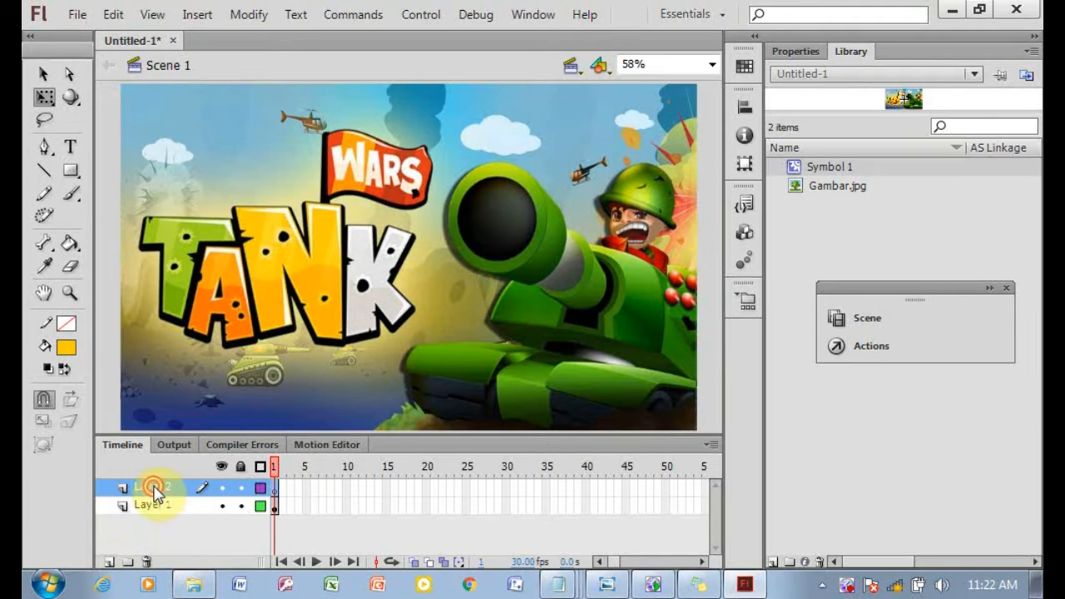
type("BAR 1")
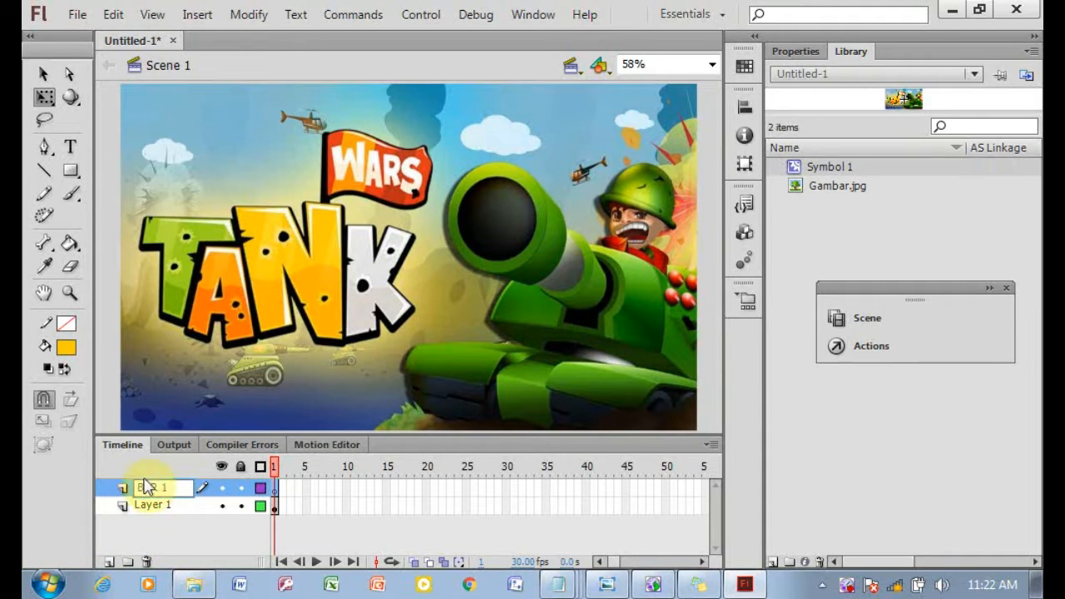
left_click(197, 391)
left_click(161, 489)
On BAR 1, draw a white, strokeless rectangle bar about 565 x 26 px across the lower stage.
left_click(70, 171)
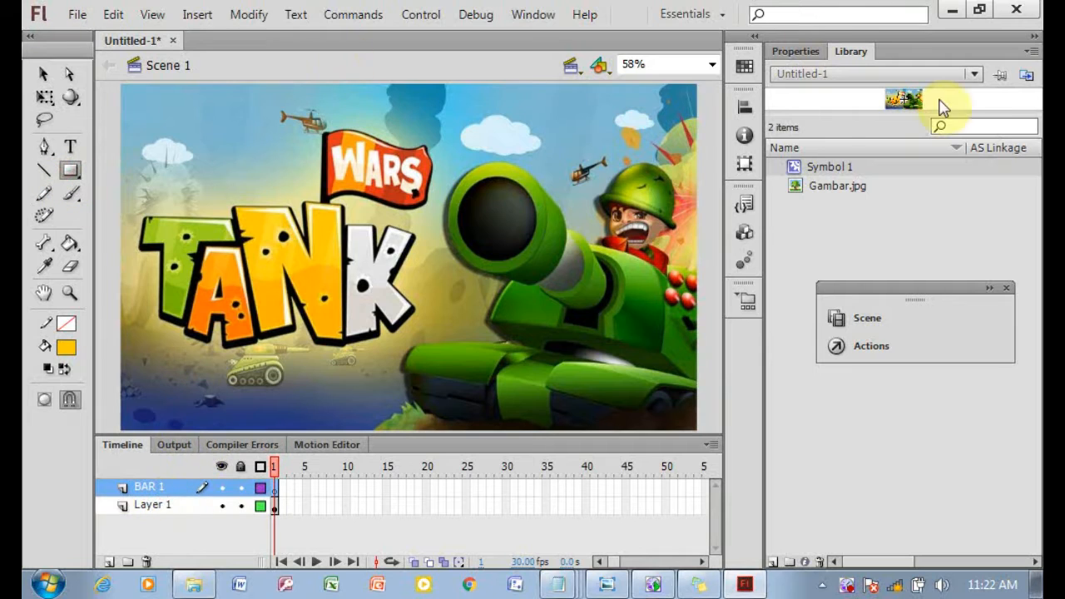
left_click(795, 51)
left_click(976, 158)
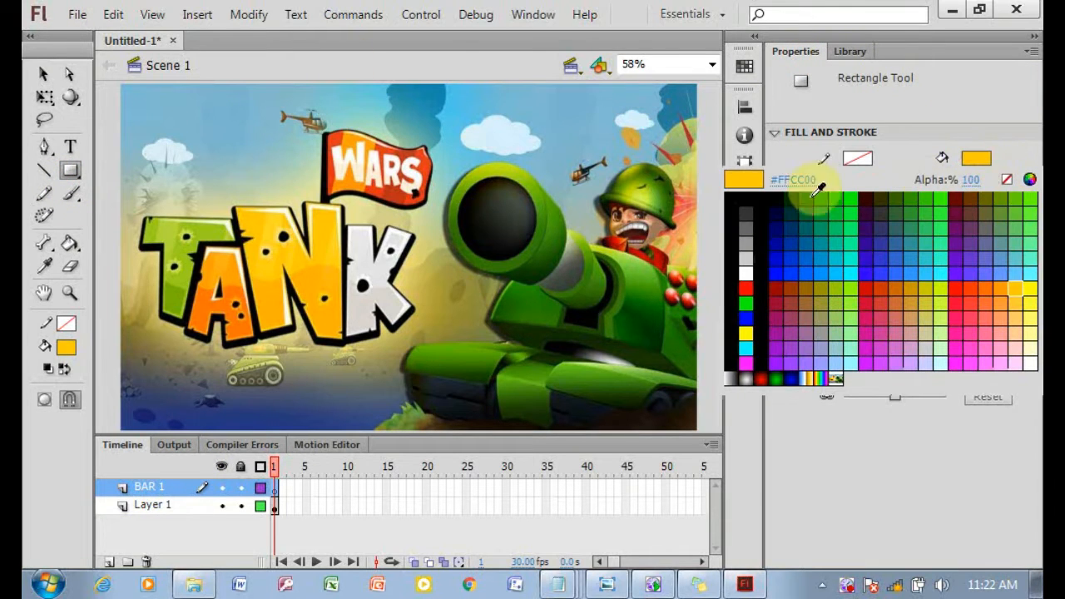
left_click(745, 272)
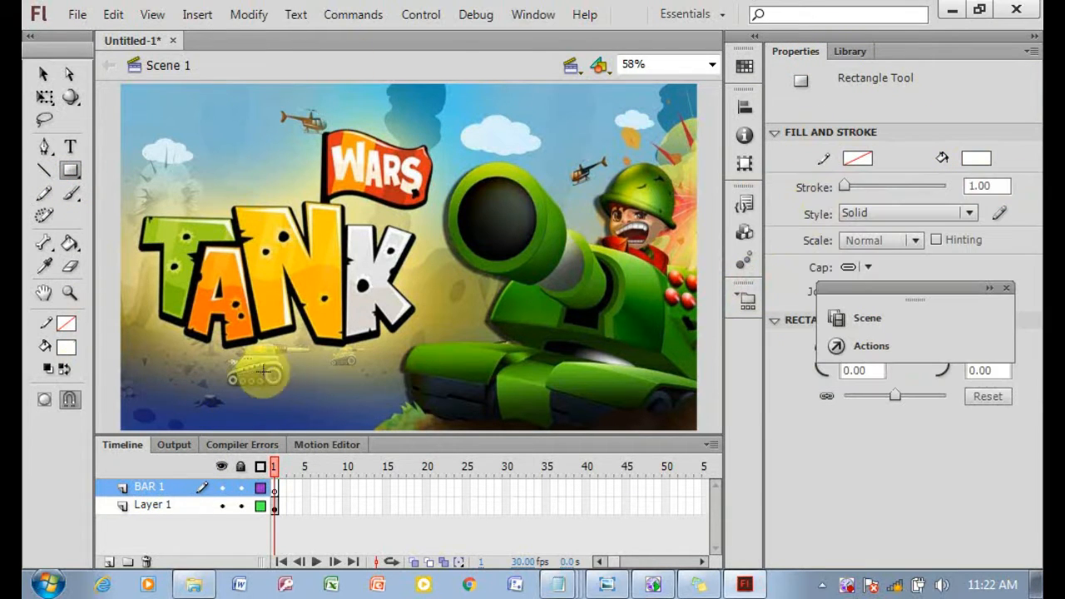
left_click_drag(231, 370, 557, 384)
Duplicate the BAR 1 layer and rename the copy BAR 2.
left_click(146, 486)
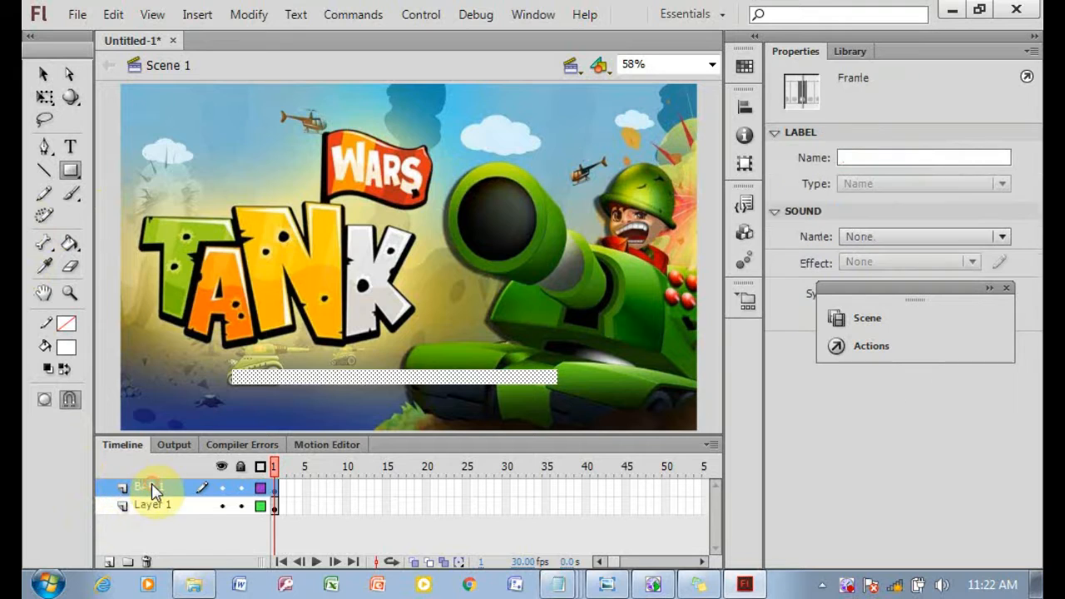
right_click(150, 486)
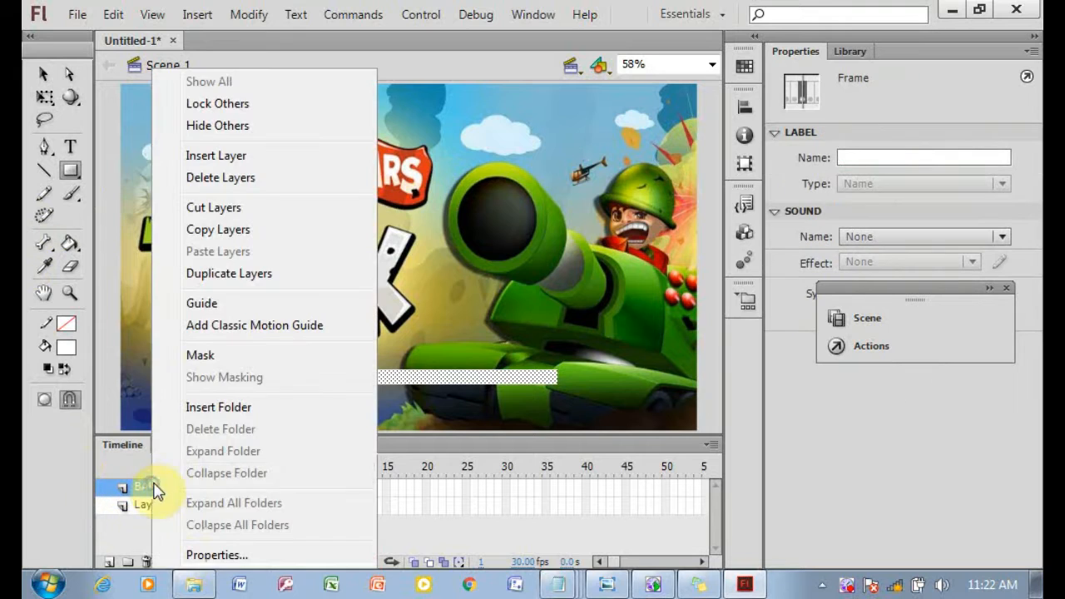
left_click(231, 277)
type("BAR 2")
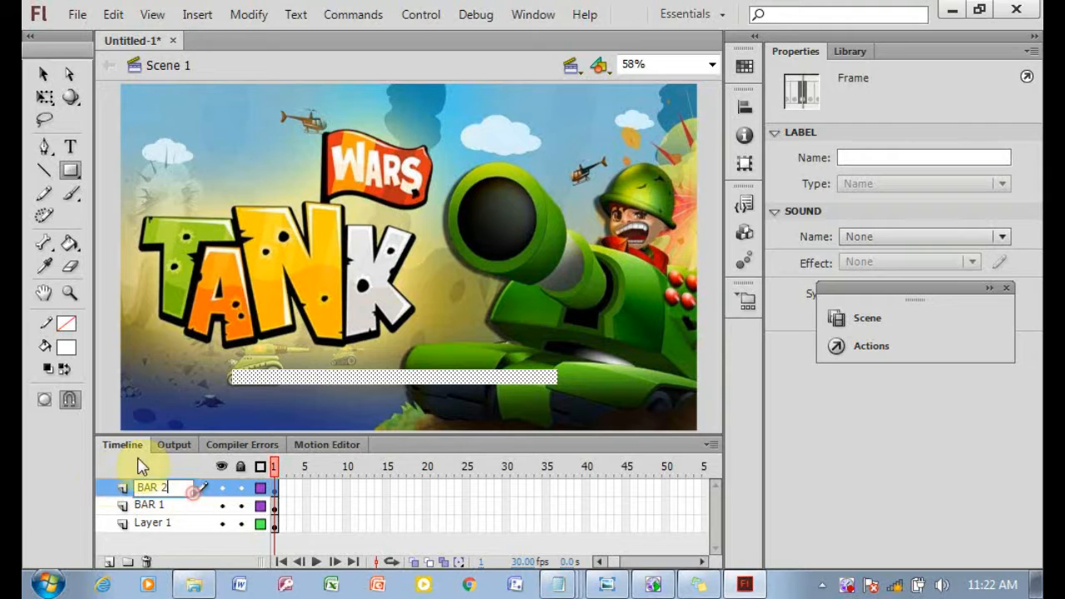
key("Return")
left_click(164, 493)
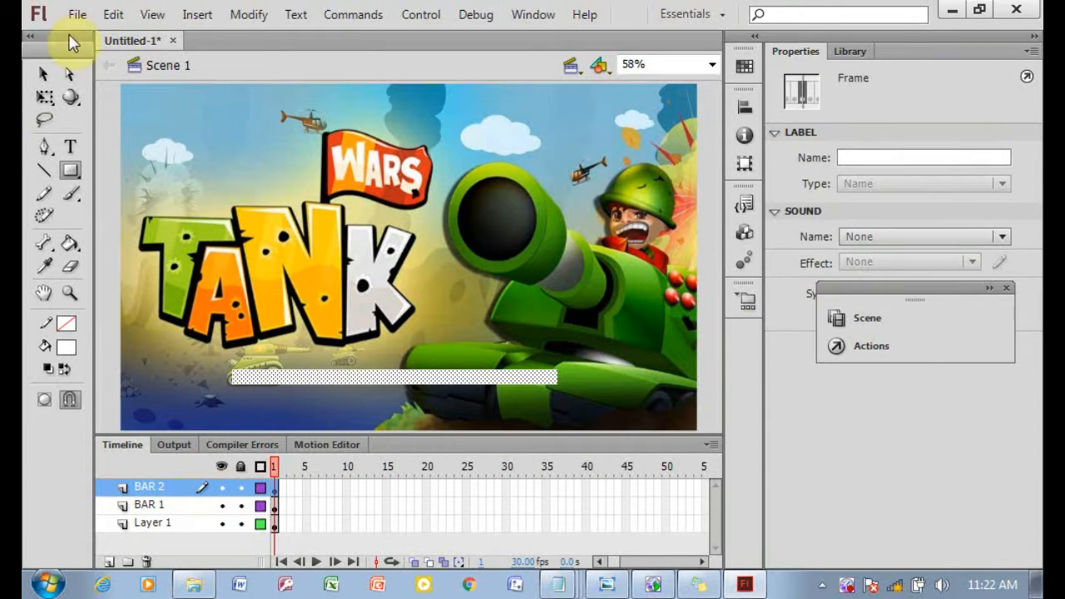
Change the fill colour of the rectangle on BAR 2 to orange.
left_click(43, 73)
left_click(977, 243)
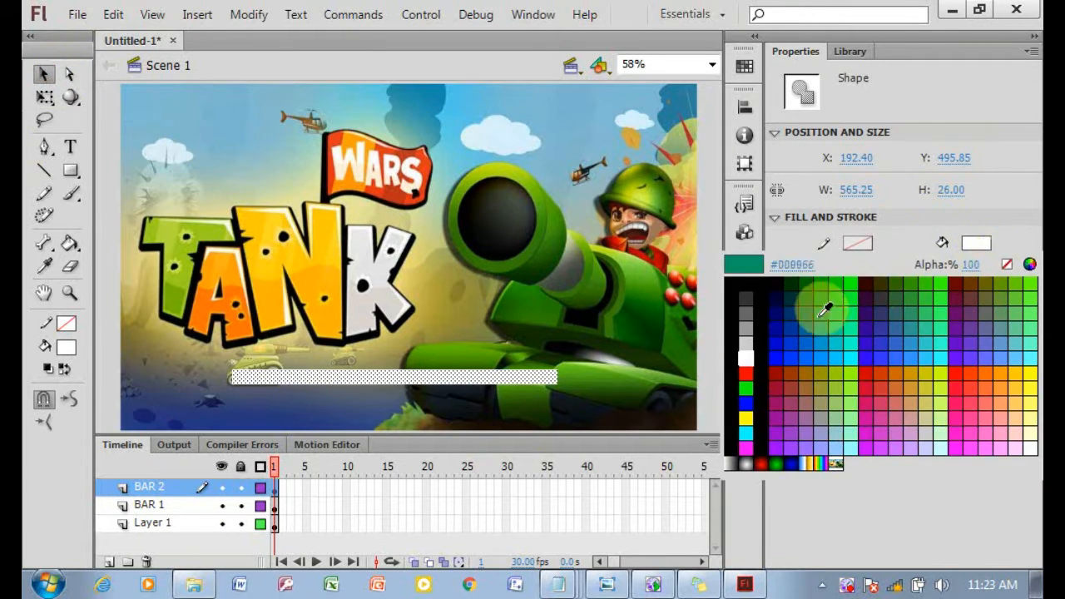
left_click(1021, 366)
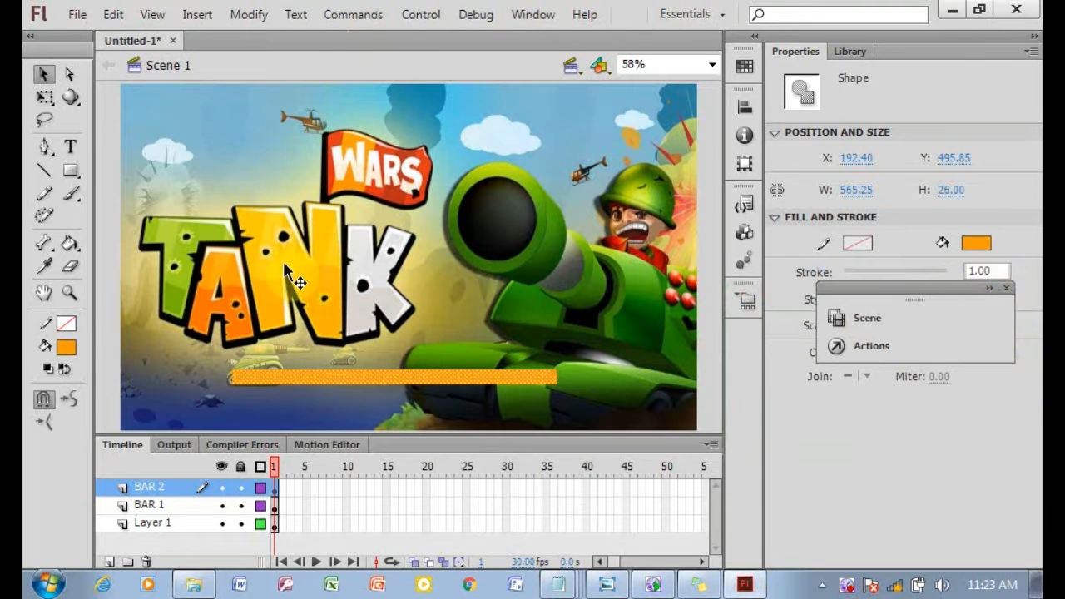
Duplicate the BAR 2 layer and rename the copy BAR 3.
right_click(158, 486)
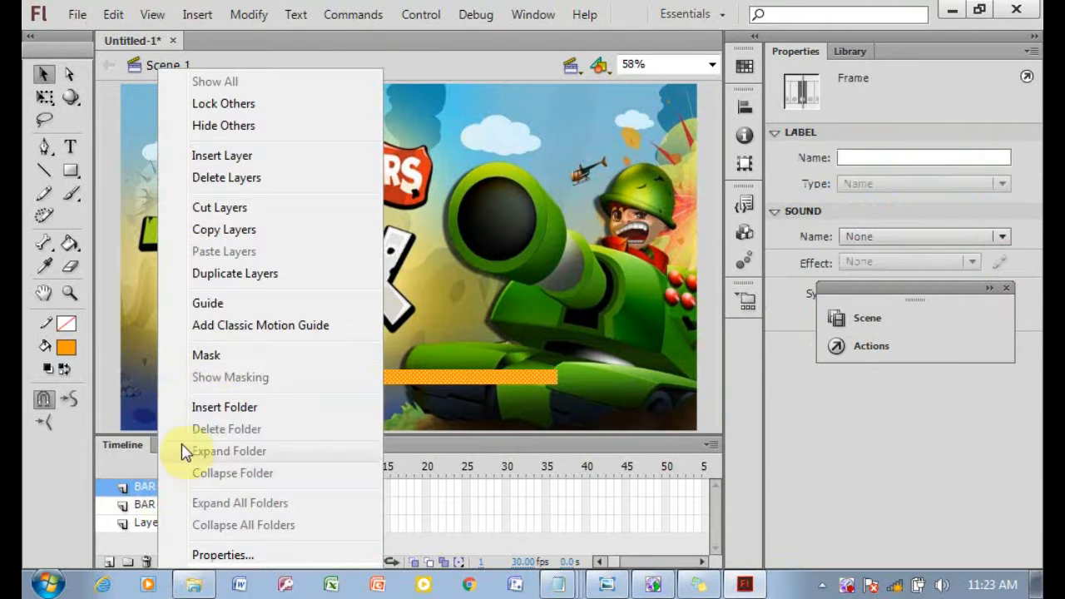
left_click(293, 280)
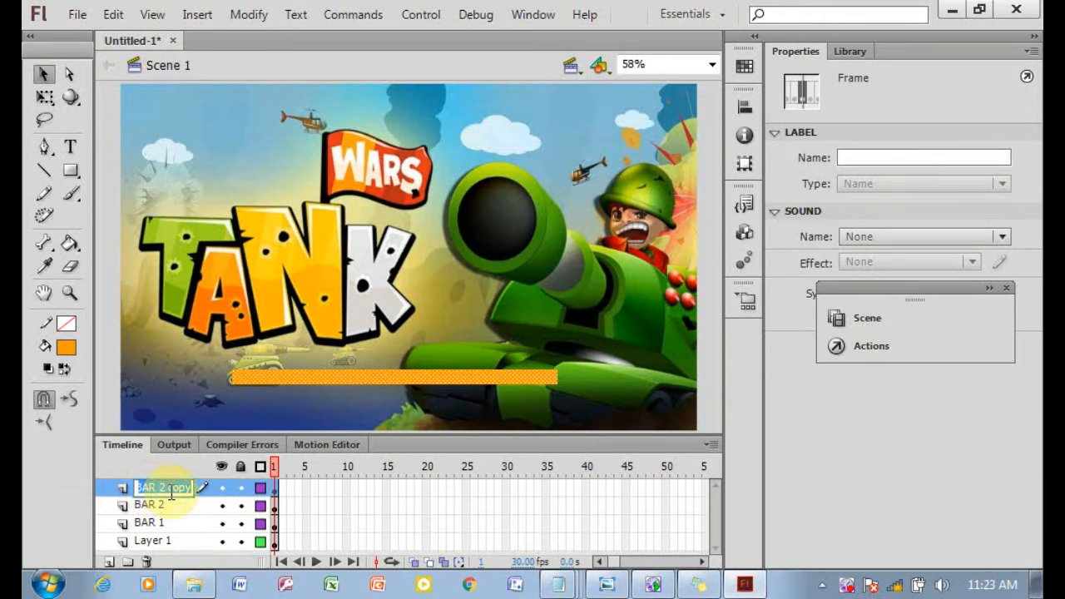
type("BAR 3")
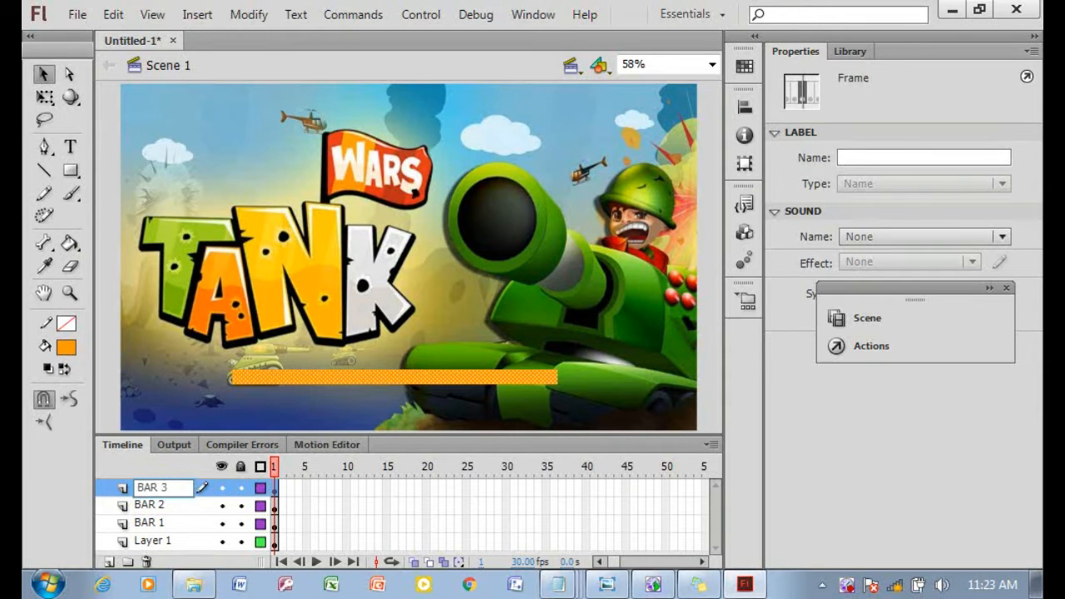
left_click(701, 583)
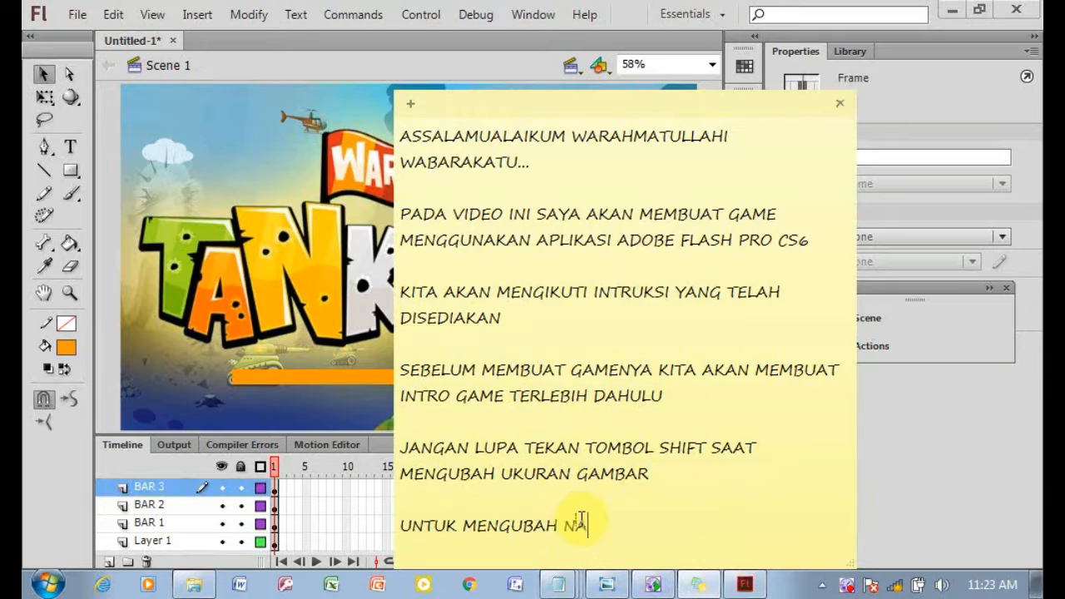
type("K 2X MOUSE ANDA")
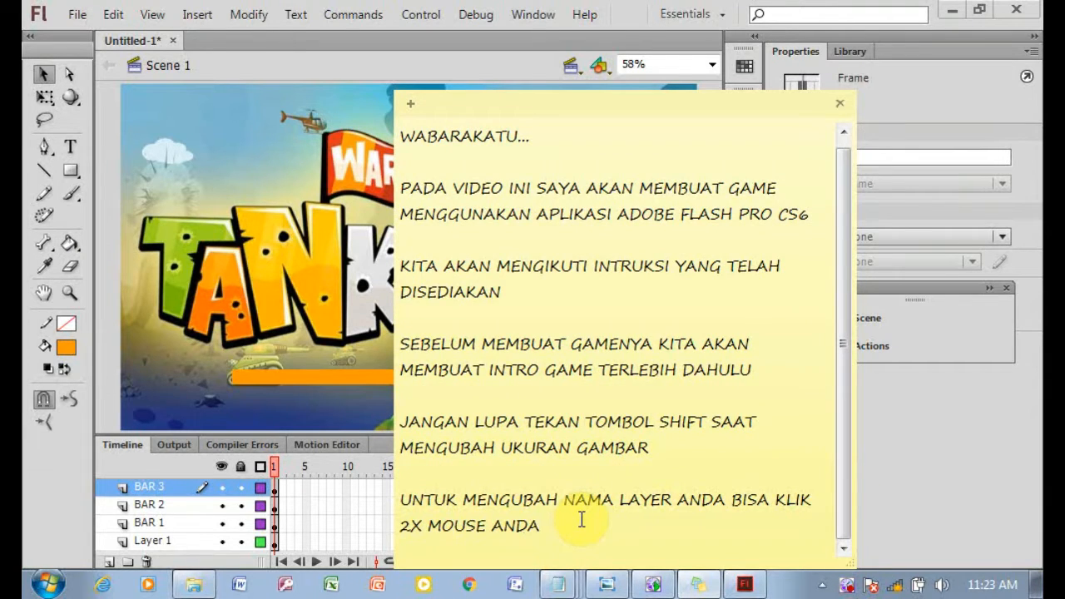
Insert keyframes at frame 100 across all four layers.
left_click(155, 491)
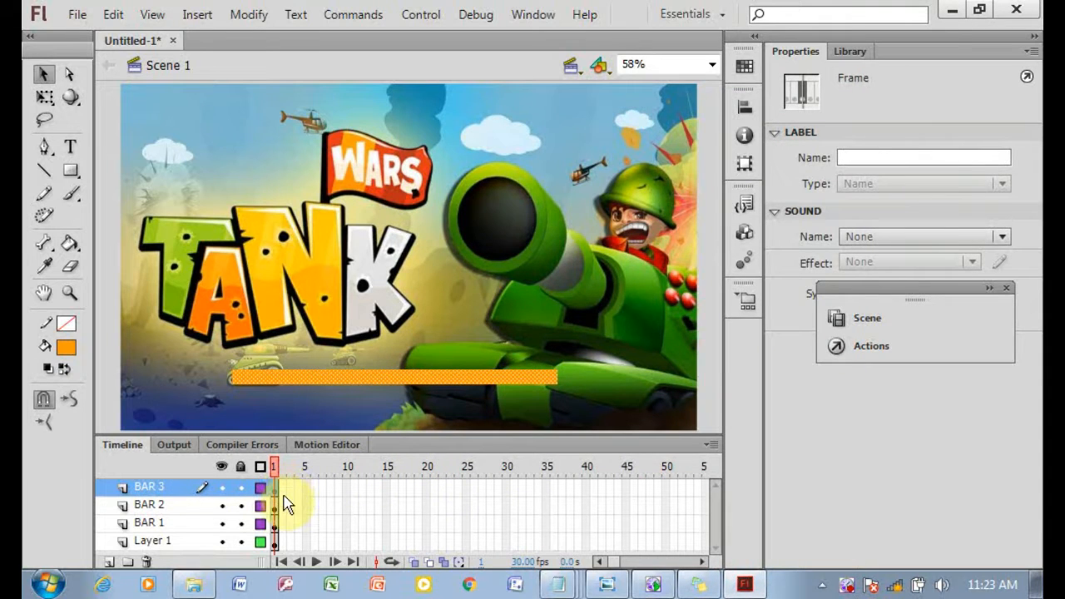
left_click_drag(282, 503, 468, 542)
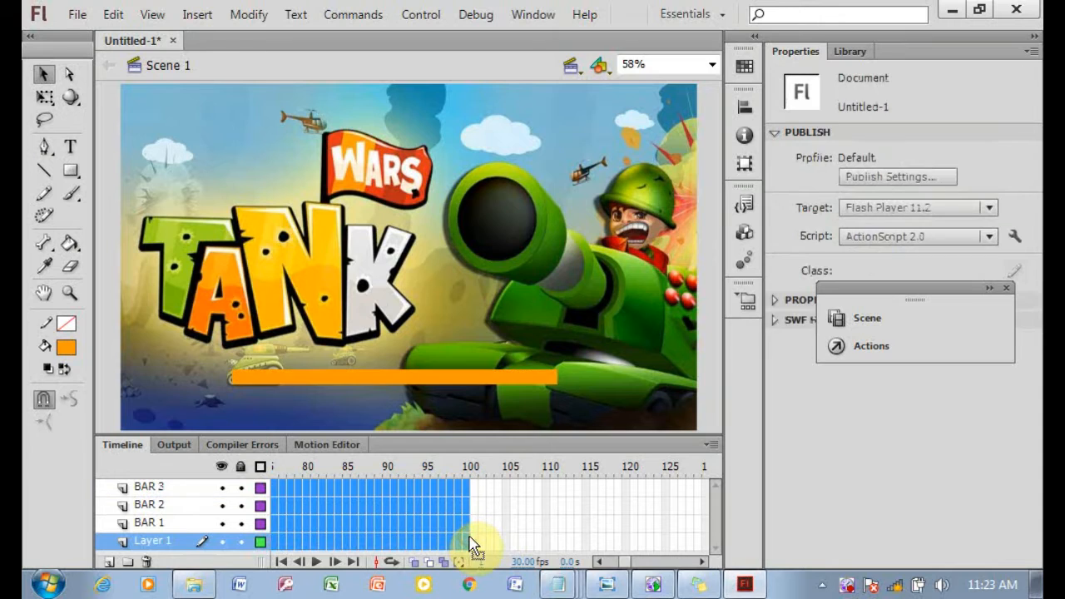
right_click(469, 542)
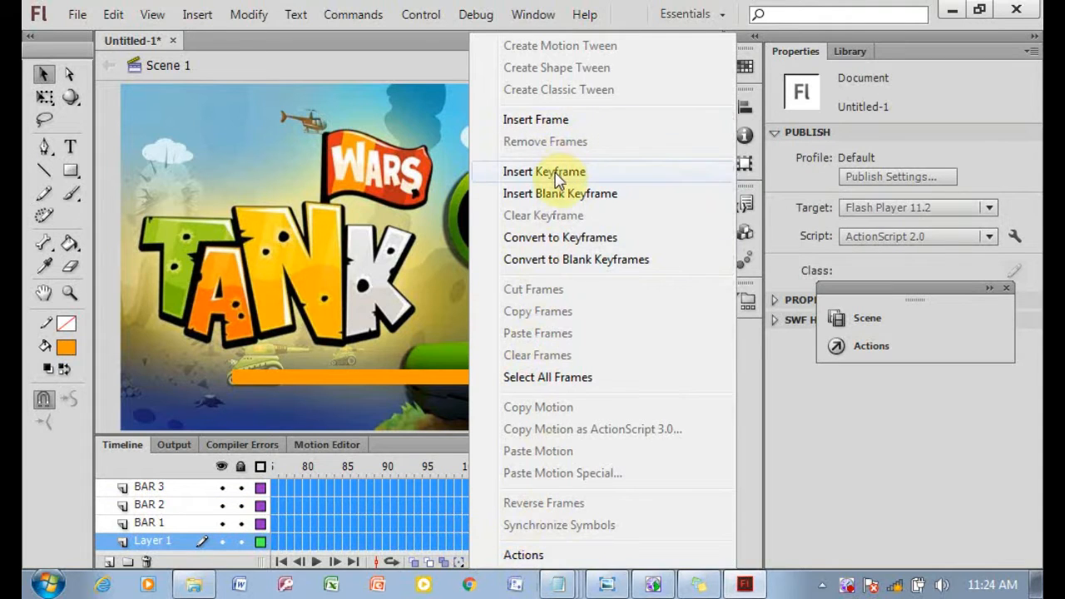
left_click(583, 121)
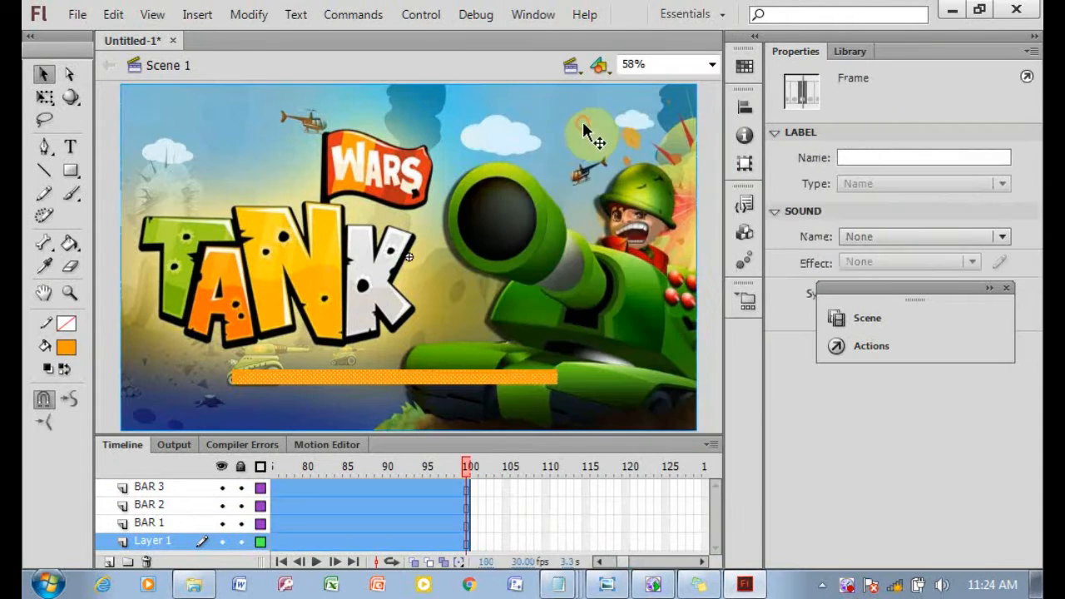
On BAR 3's first frame, move the orange bar left so it sits off the stage's left edge.
left_click(466, 493)
right_click(465, 494)
left_click(549, 172)
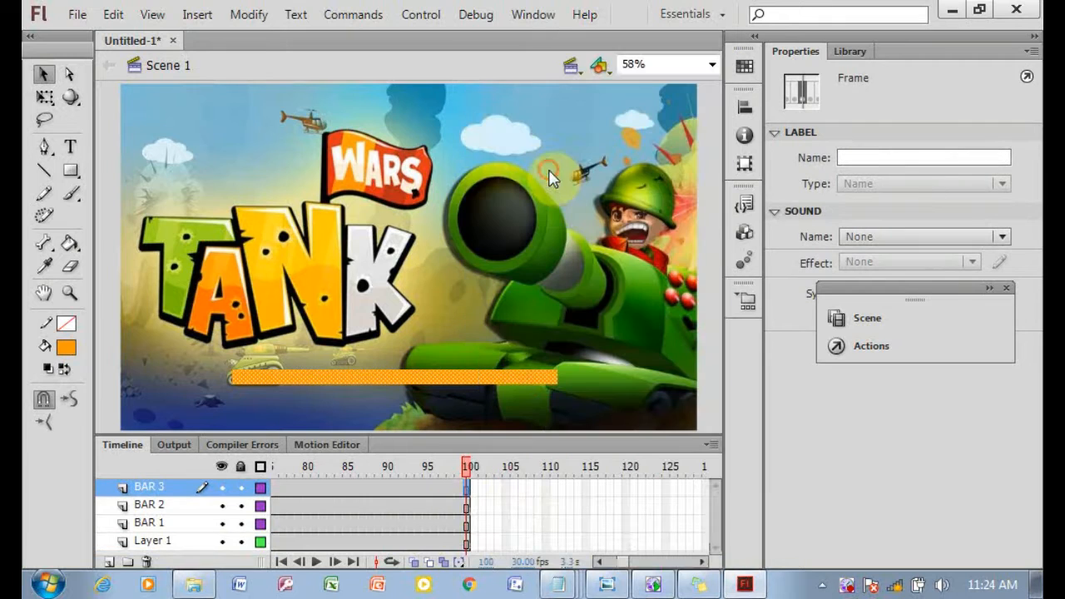
left_click_drag(605, 562, 519, 533)
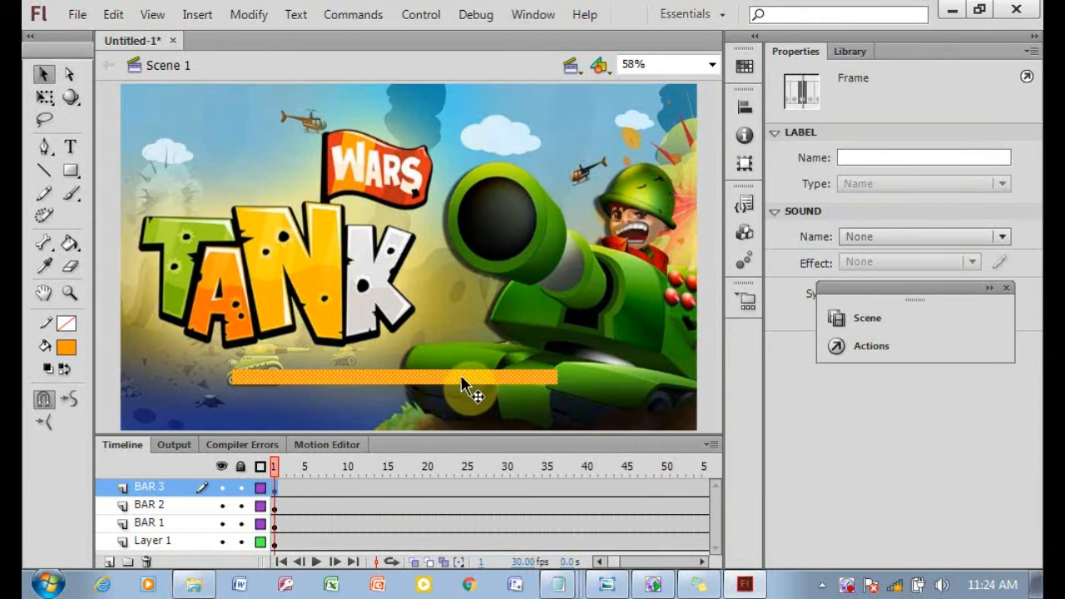
left_click_drag(483, 377, 254, 370)
left_click_drag(141, 374, 141, 375)
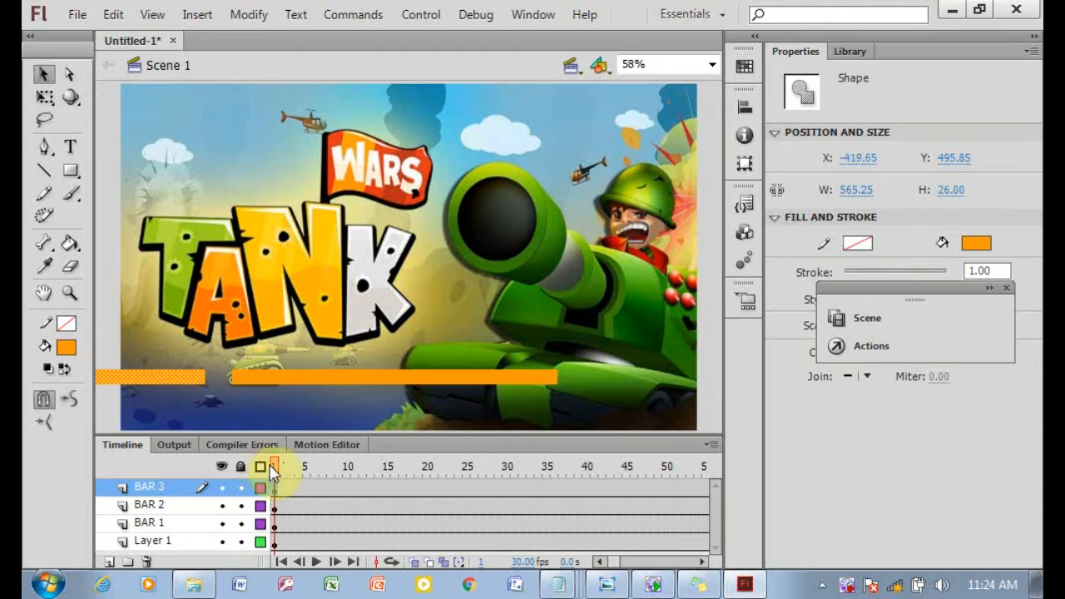
Create a shape tween on BAR 3 and turn the BAR 3 layer into a mask over BAR 2.
right_click(273, 487)
left_click(363, 90)
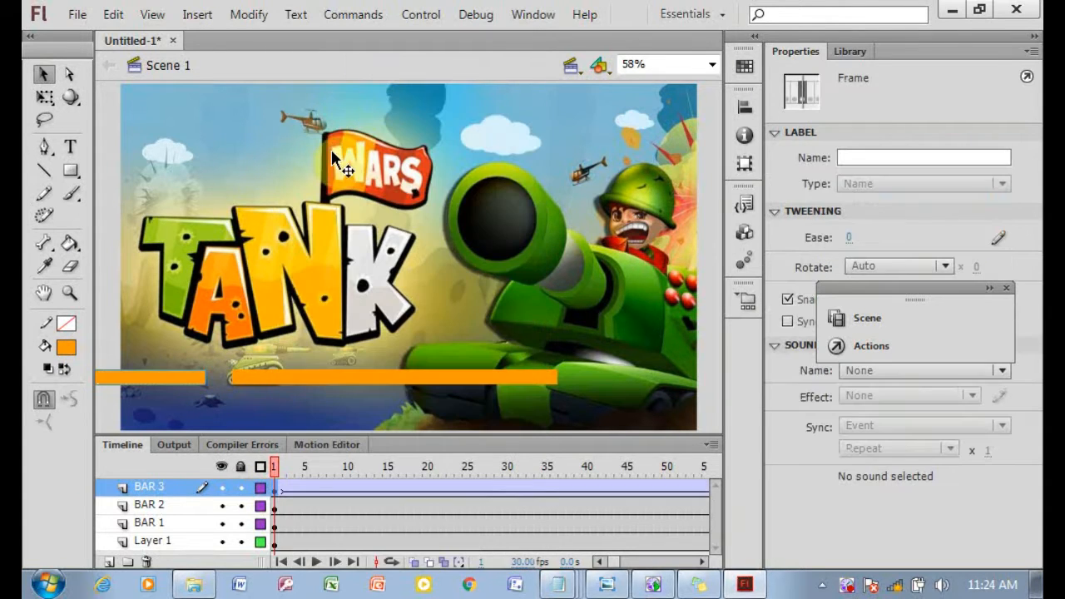
right_click(165, 488)
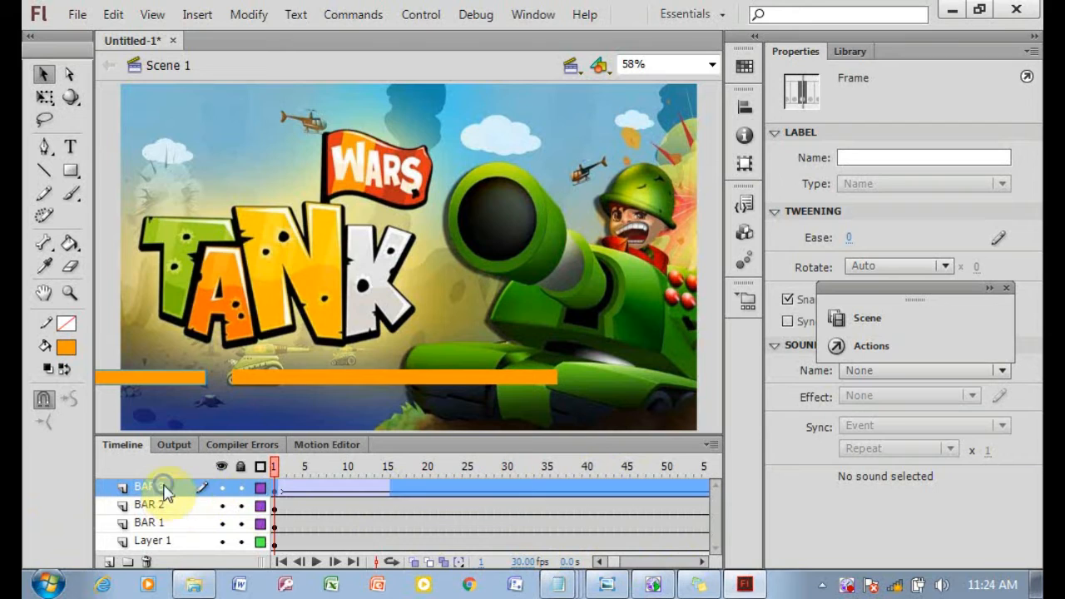
left_click(258, 363)
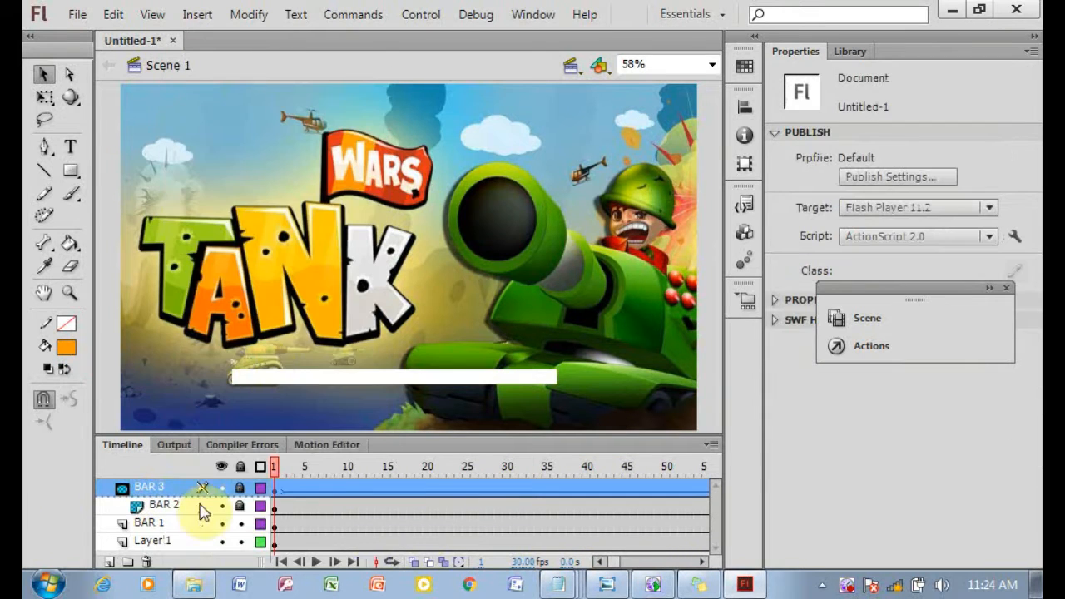
Insert a keyframe at frame 30 on Layer 1 and apply a classic tween from frame 1.
left_click_drag(615, 564, 623, 569)
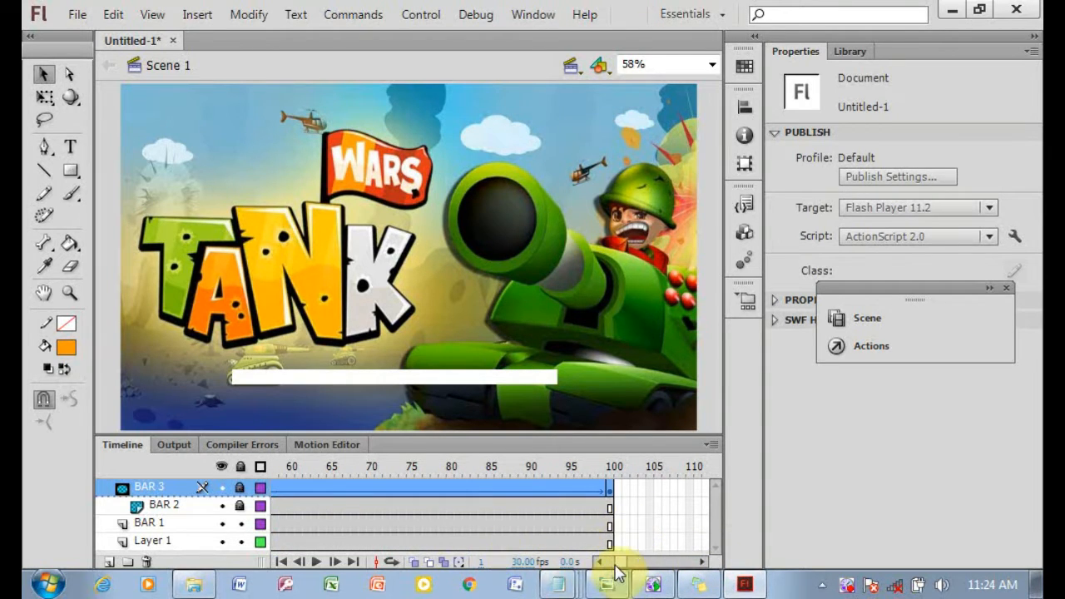
left_click_drag(613, 569, 600, 566)
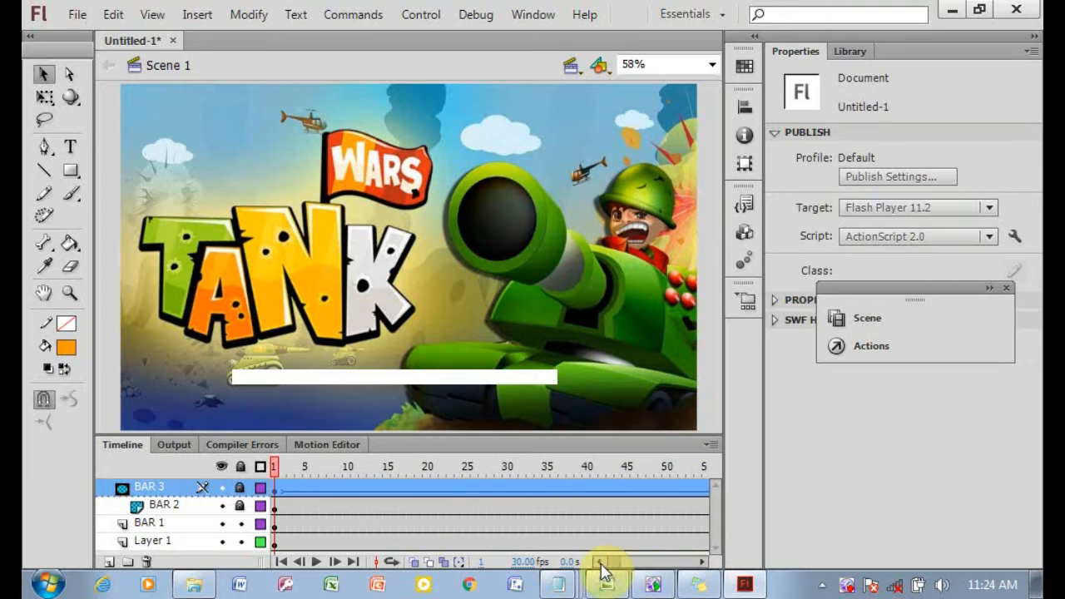
left_click(274, 543)
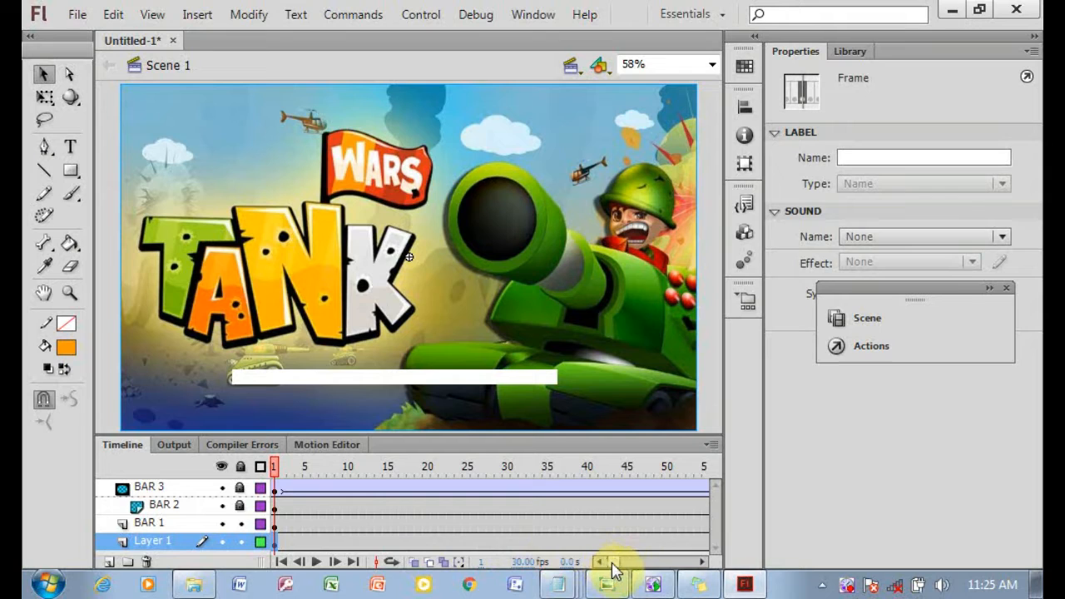
left_click(505, 547)
right_click(505, 549)
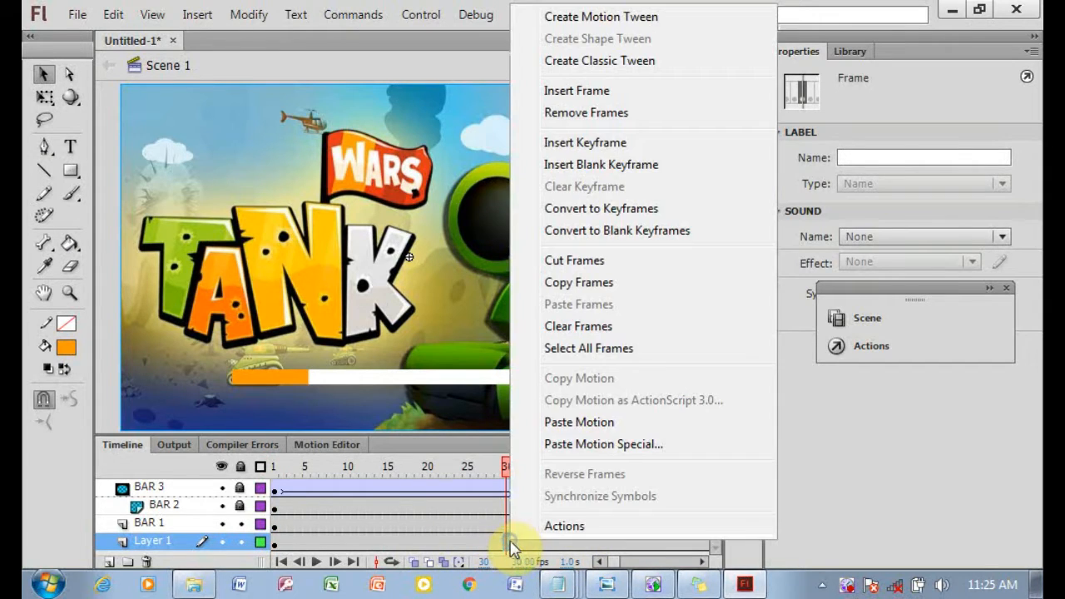
left_click(585, 143)
left_click(333, 545)
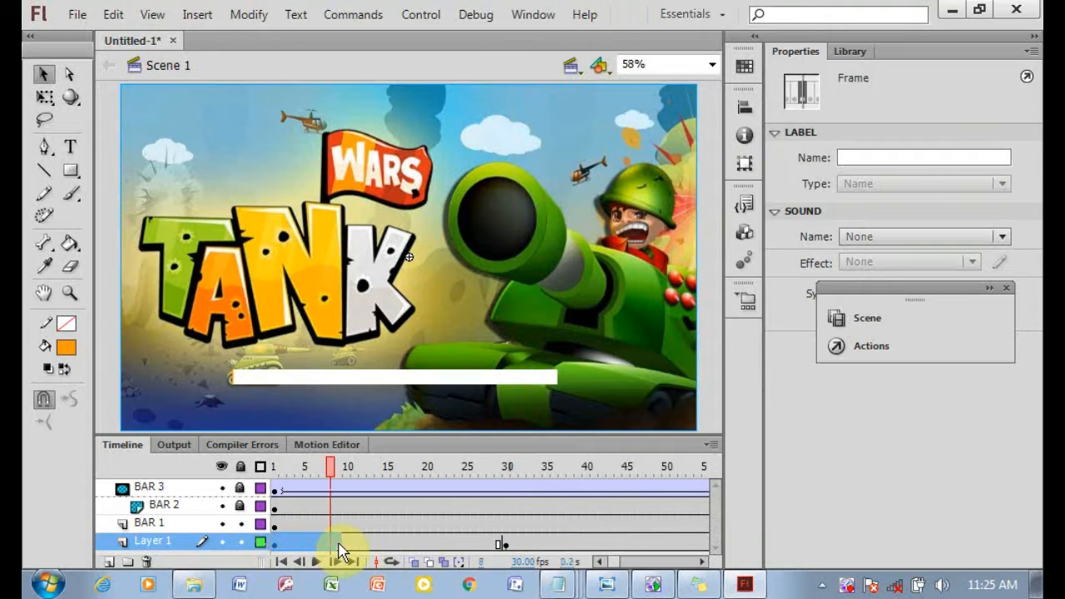
left_click(276, 547)
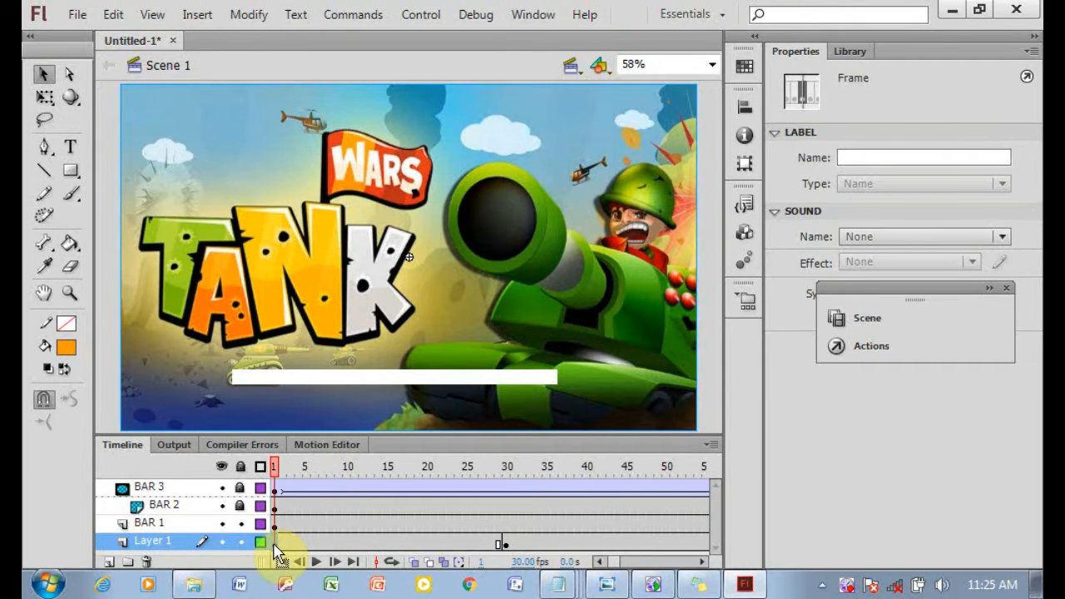
right_click(276, 547)
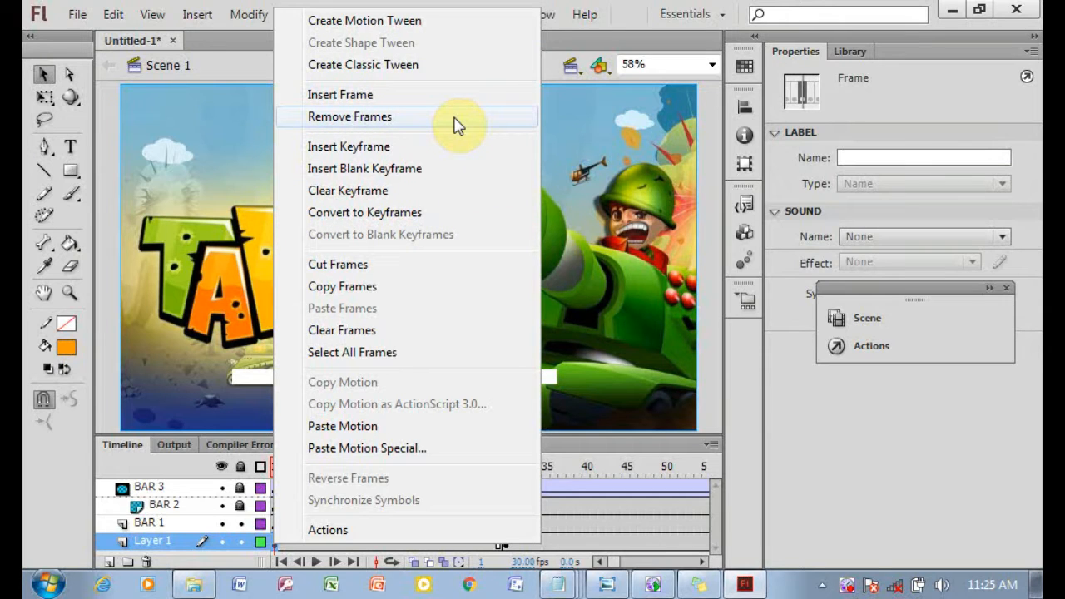
left_click(438, 73)
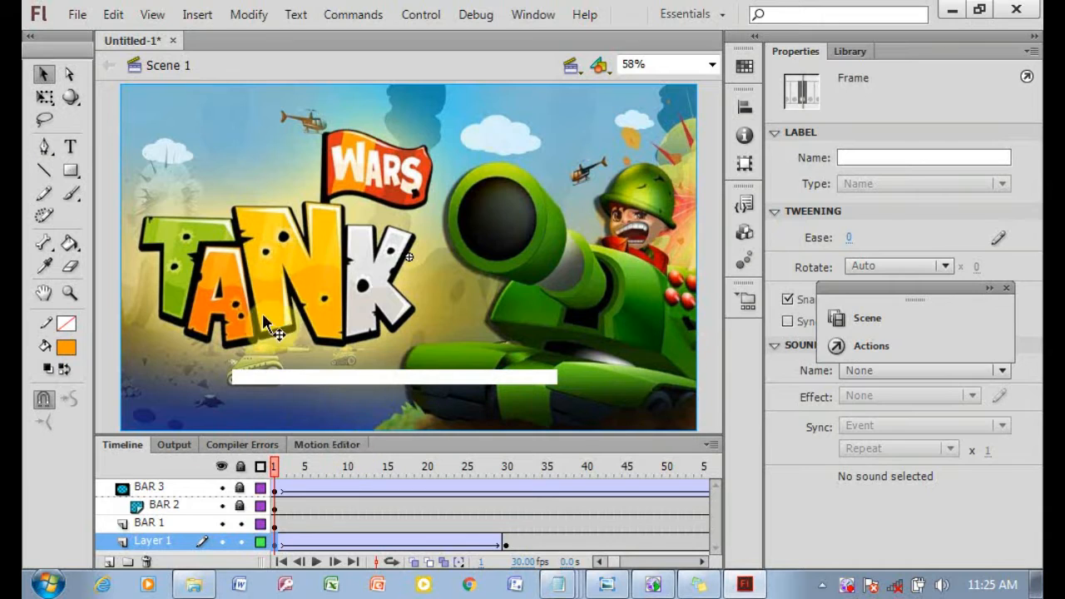
left_click(849, 51)
left_click(795, 51)
left_click_drag(940, 295, 38, 435)
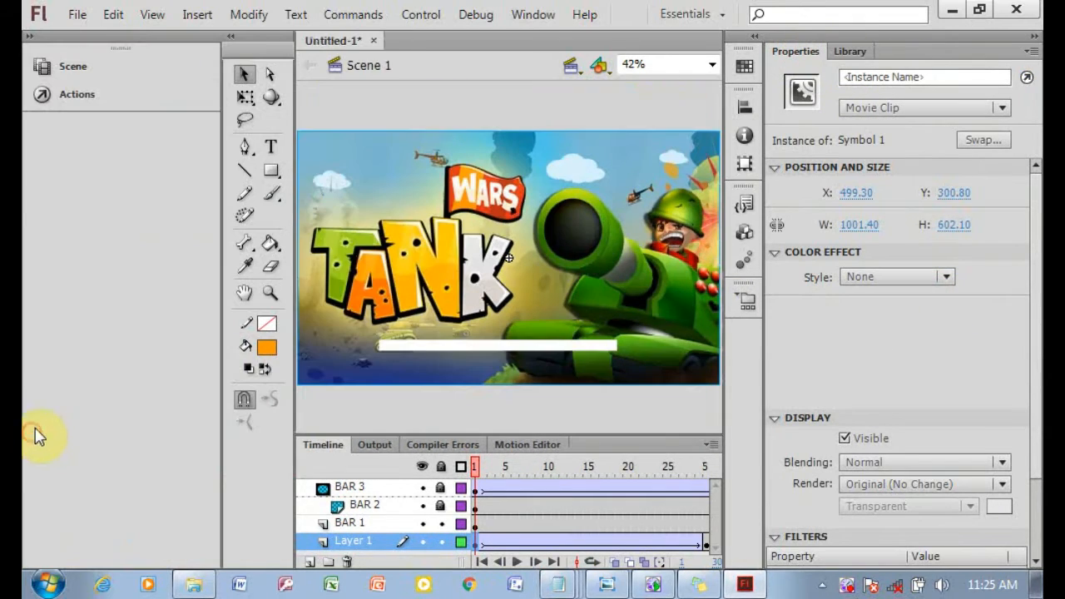
left_click_drag(223, 248, 30, 238)
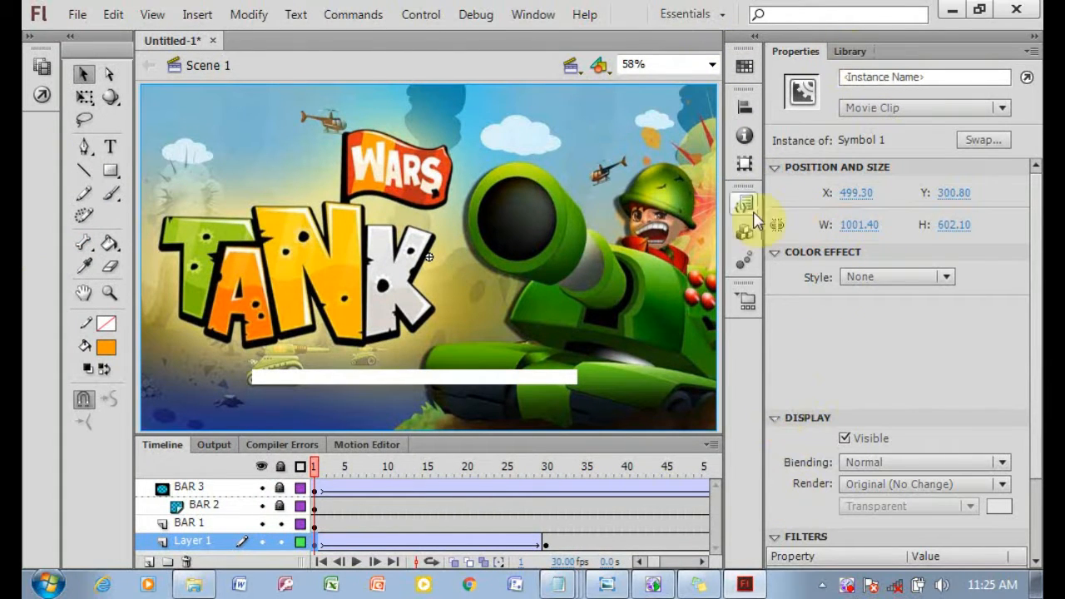
Set the title image's colour effect on Layer 1's first frame to Alpha at 0%.
left_click(900, 276)
left_click(899, 391)
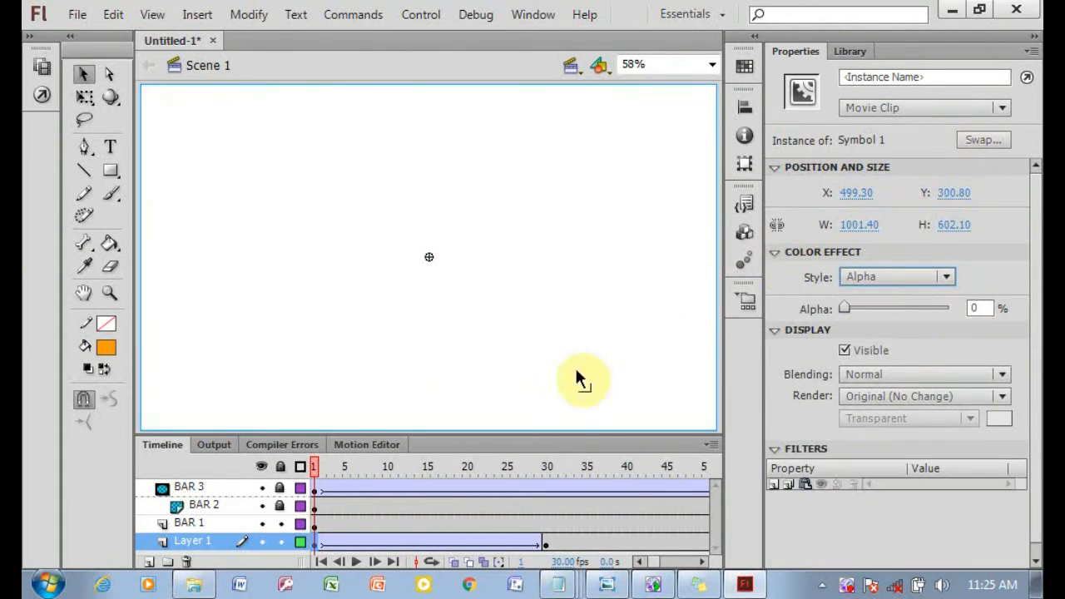
left_click(544, 547)
Insert keyframes at frame 101 on all four layers.
left_click_drag(556, 472, 662, 475)
left_click_drag(518, 491, 626, 540)
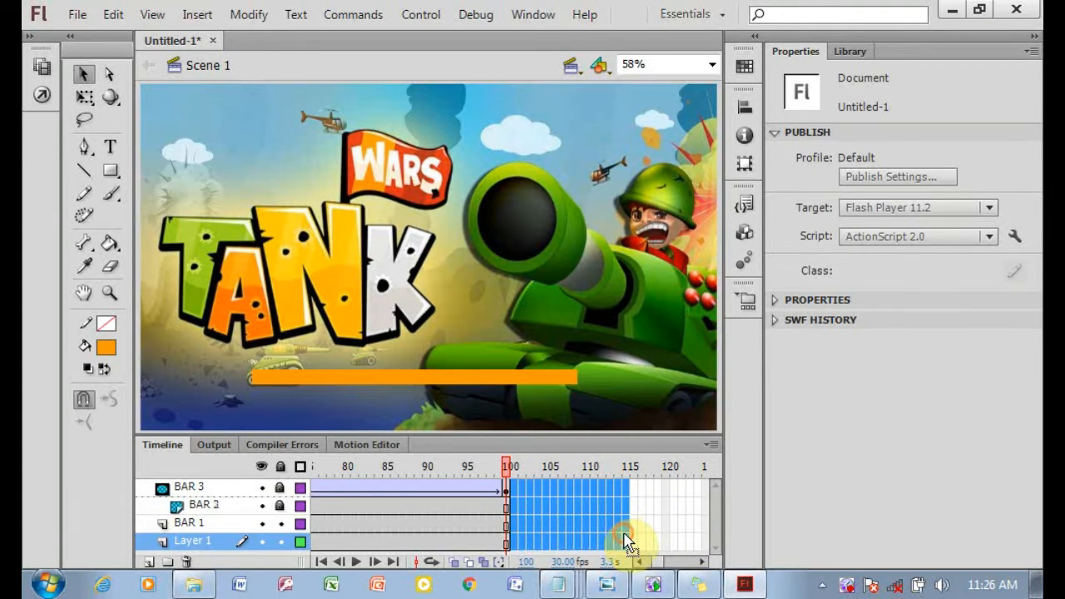
left_click(625, 541)
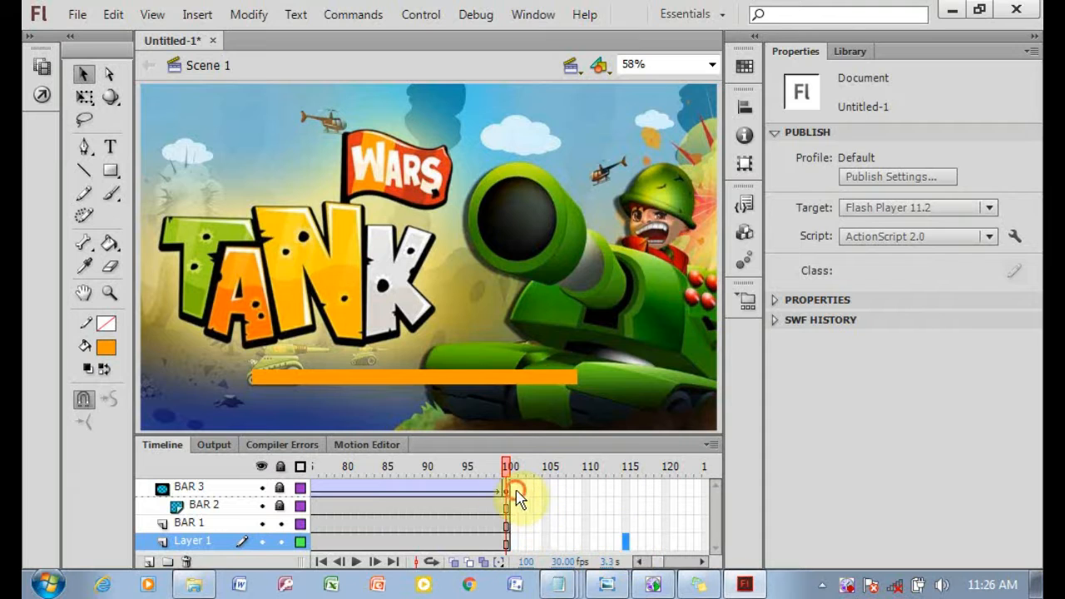
right_click(512, 542)
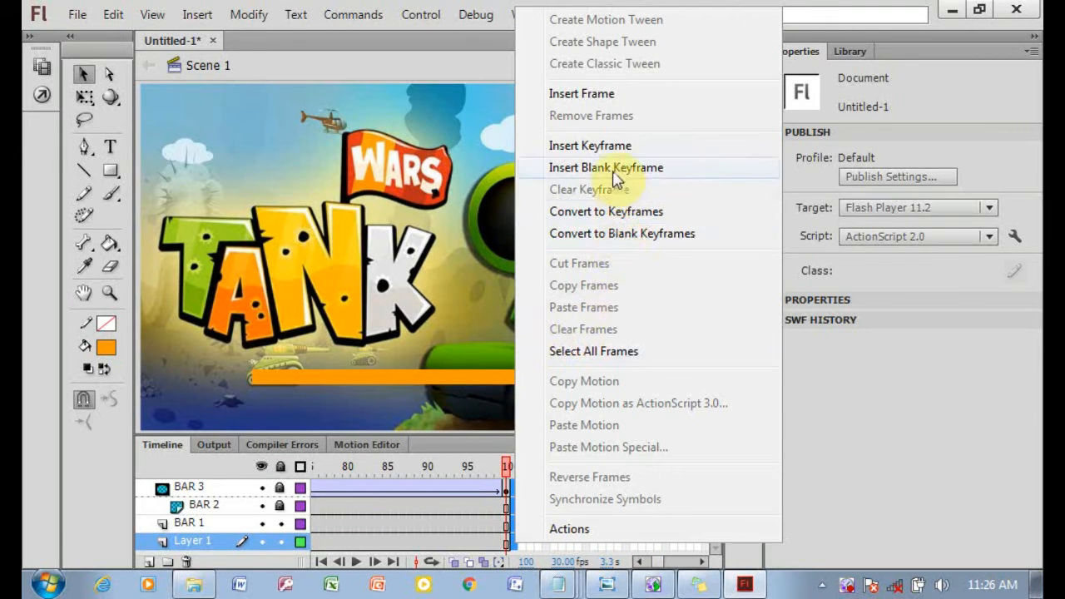
left_click(606, 147)
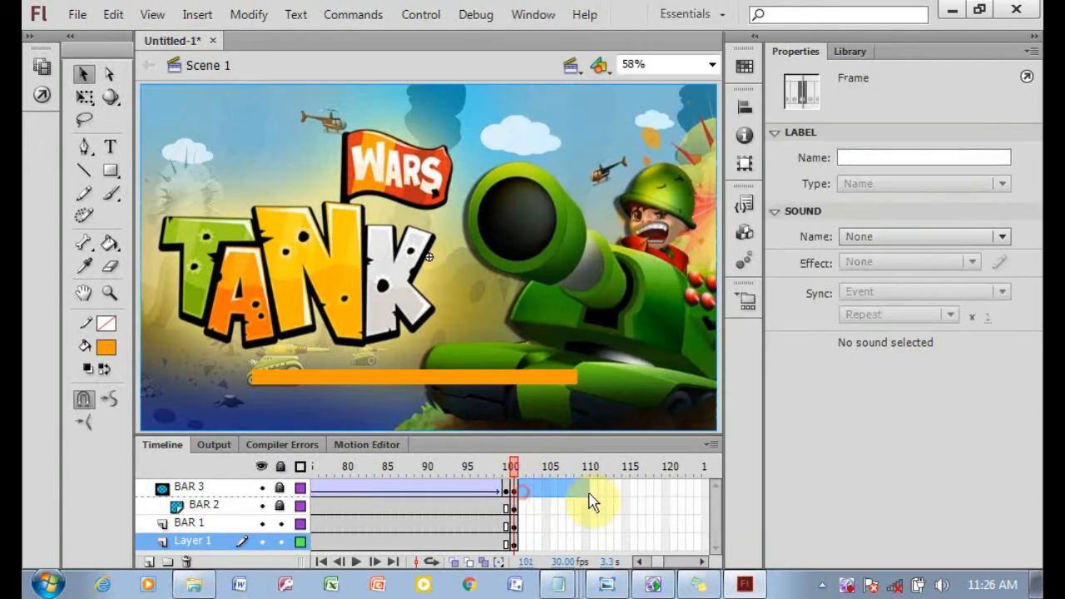
Extend all four layers' frames to frame 115.
left_click_drag(590, 502, 629, 549)
right_click(630, 549)
left_click(725, 147)
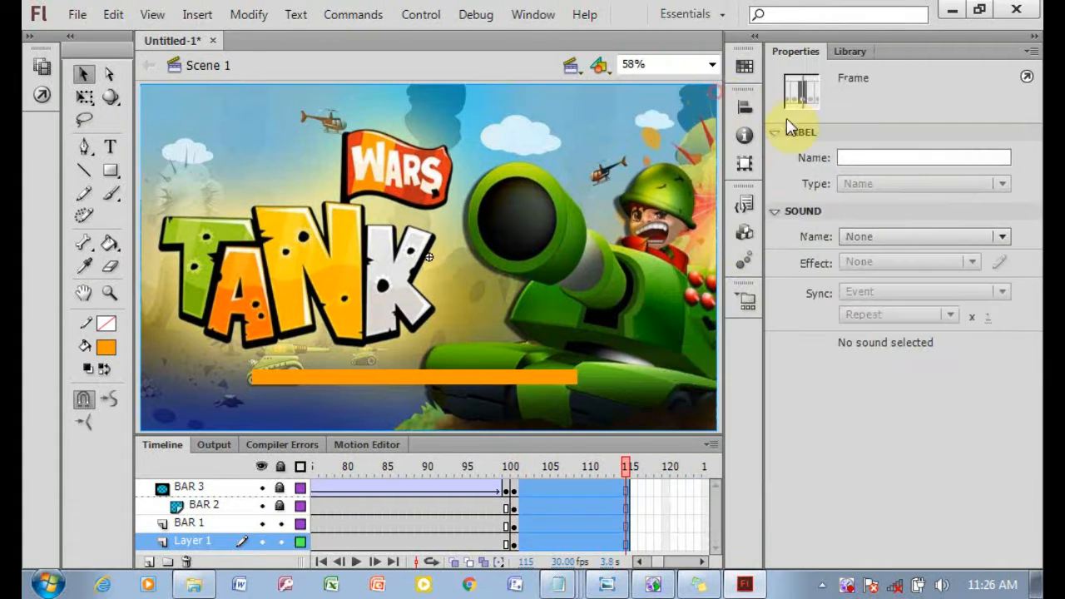
Insert keyframes at frame 116 on all four layers.
left_click(634, 545)
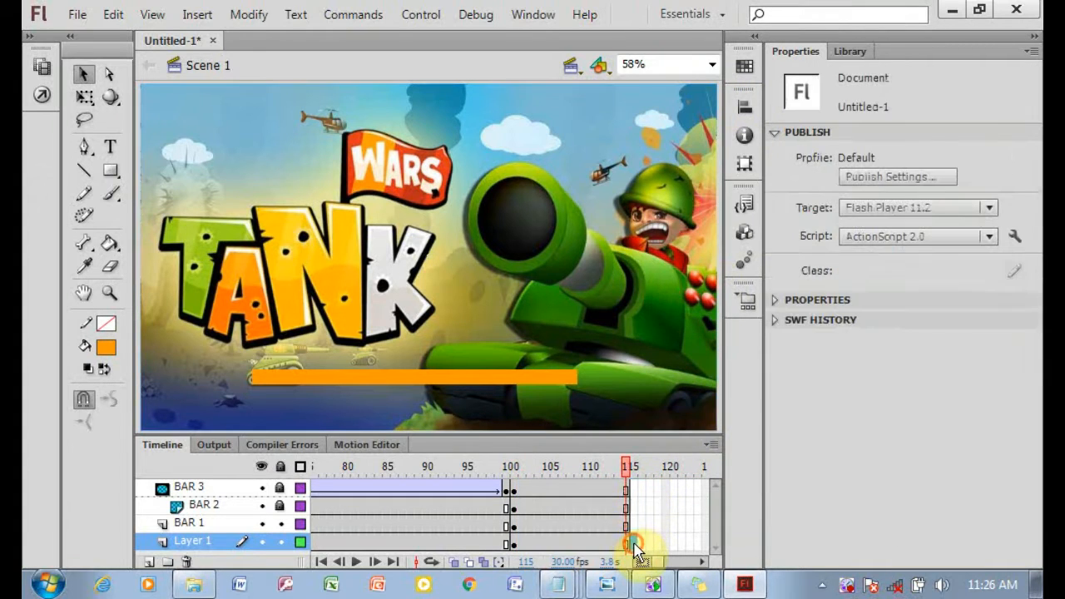
left_click_drag(637, 491, 639, 549)
right_click(639, 545)
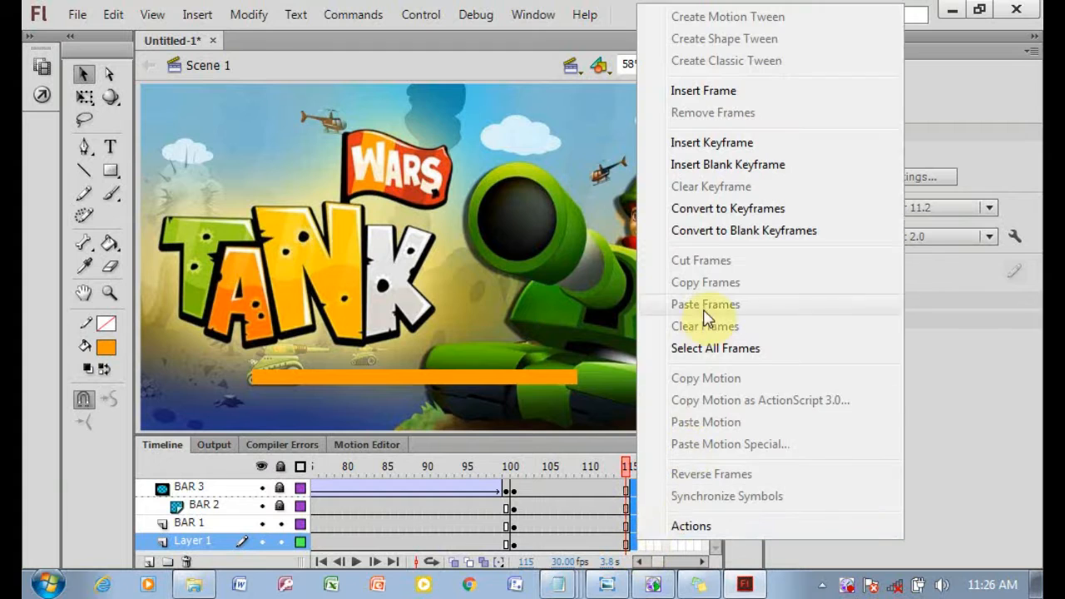
left_click(773, 147)
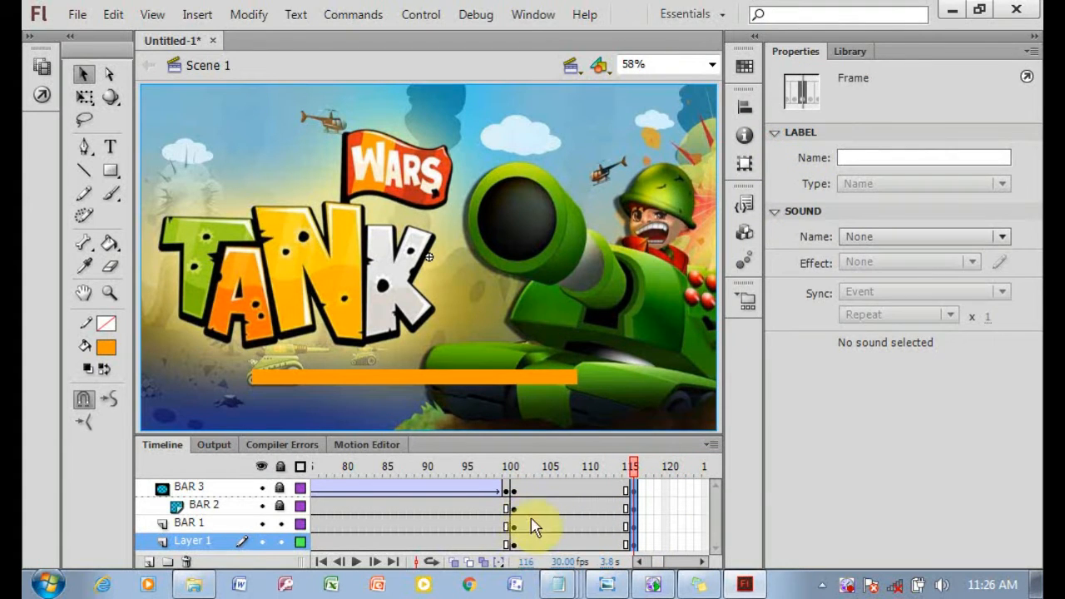
Create a shape tween on BAR 3 starting at frame 101.
left_click(512, 490)
right_click(512, 489)
left_click(574, 93)
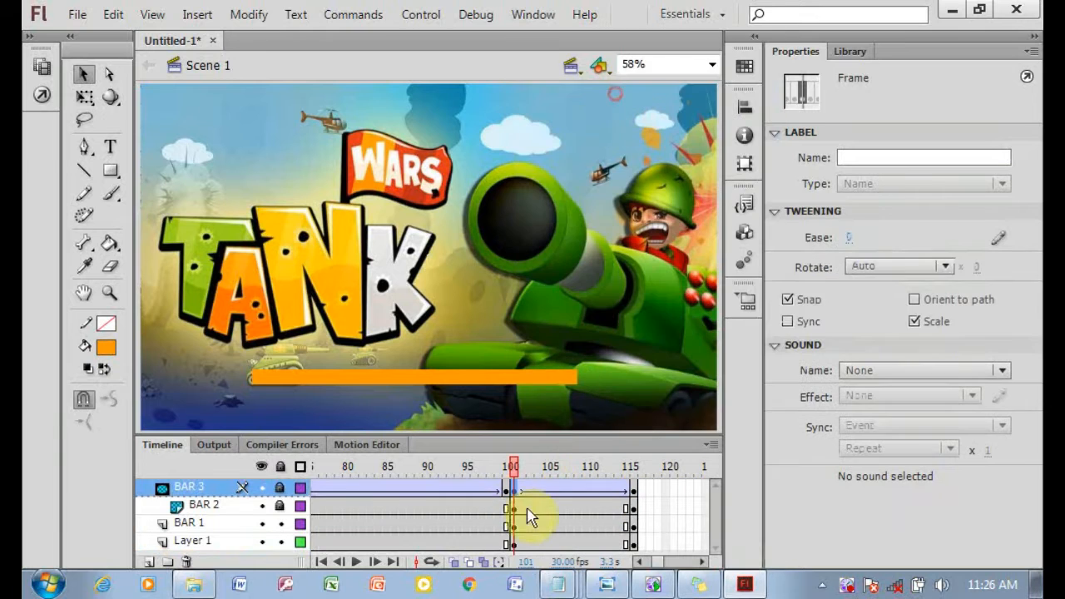
Create shape tweens starting at frame 101 on the BAR 2, BAR 1 and Layer 1 layers.
left_click(510, 506)
right_click(509, 507)
left_click(613, 90)
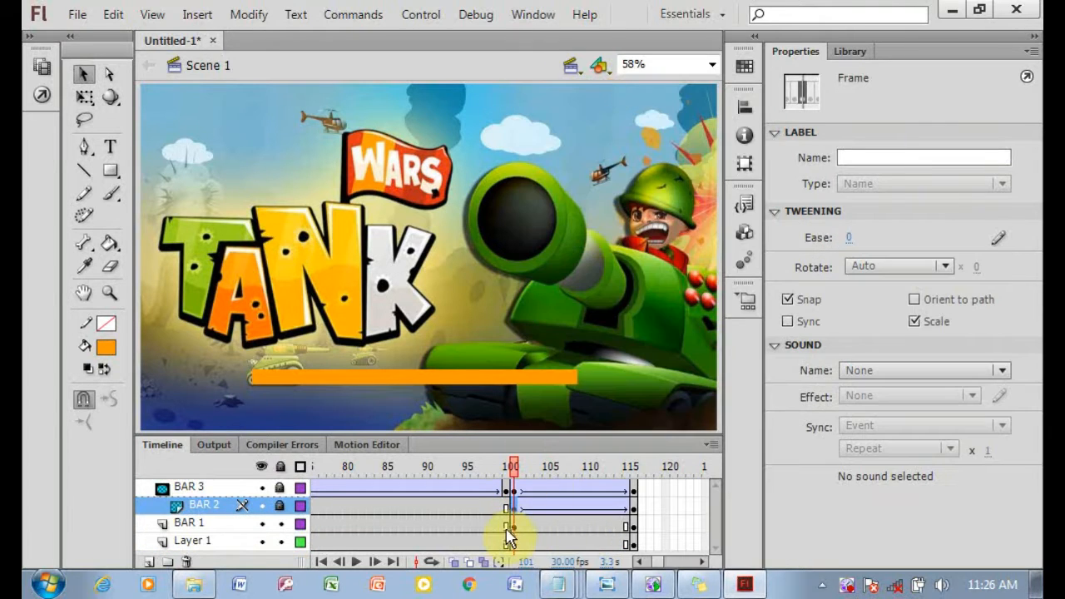
left_click(536, 524)
right_click(536, 524)
left_click(626, 91)
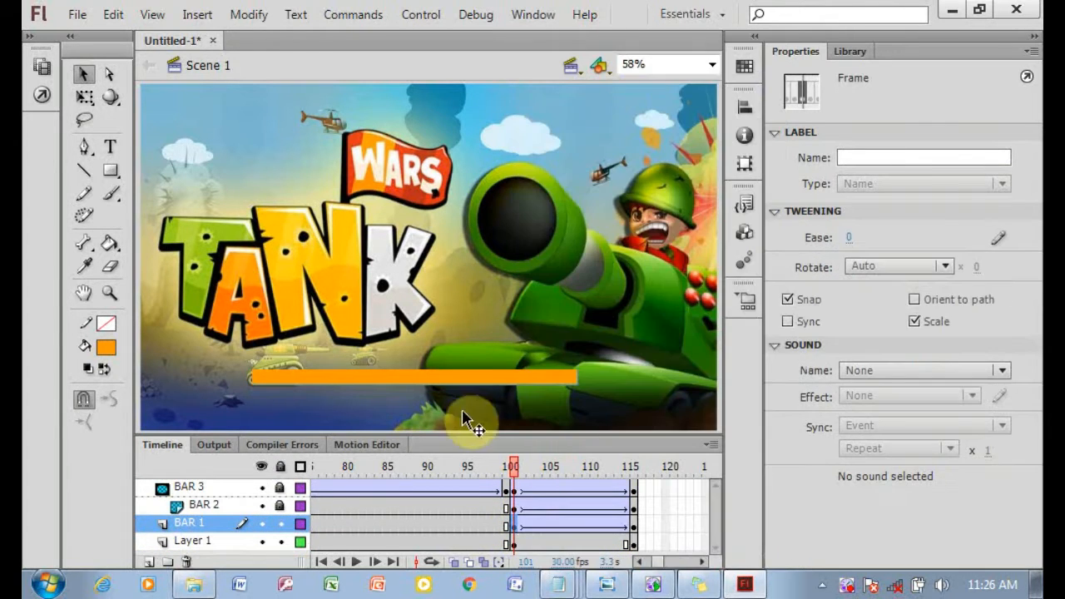
right_click(516, 542)
left_click(624, 60)
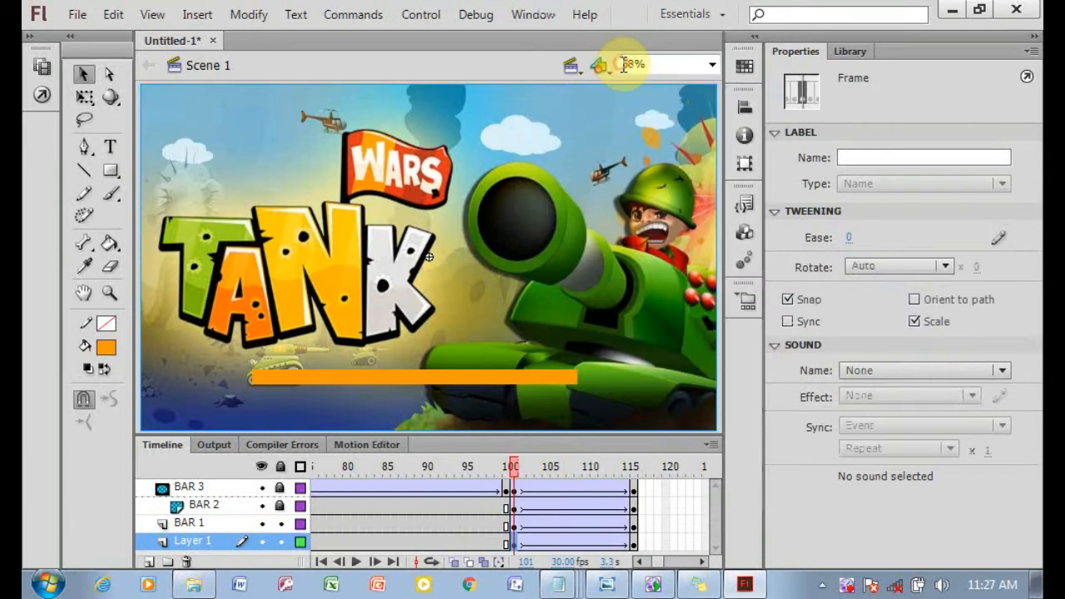
Set the color effect of BAR 3's bar at frame 116 to Alpha.
left_click(634, 491)
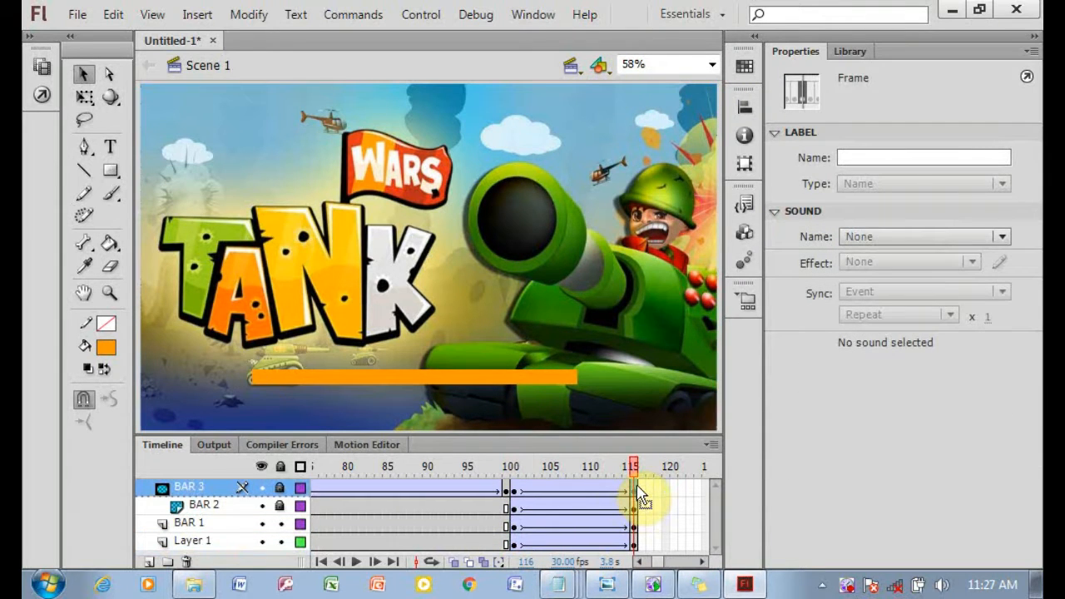
left_click(281, 466)
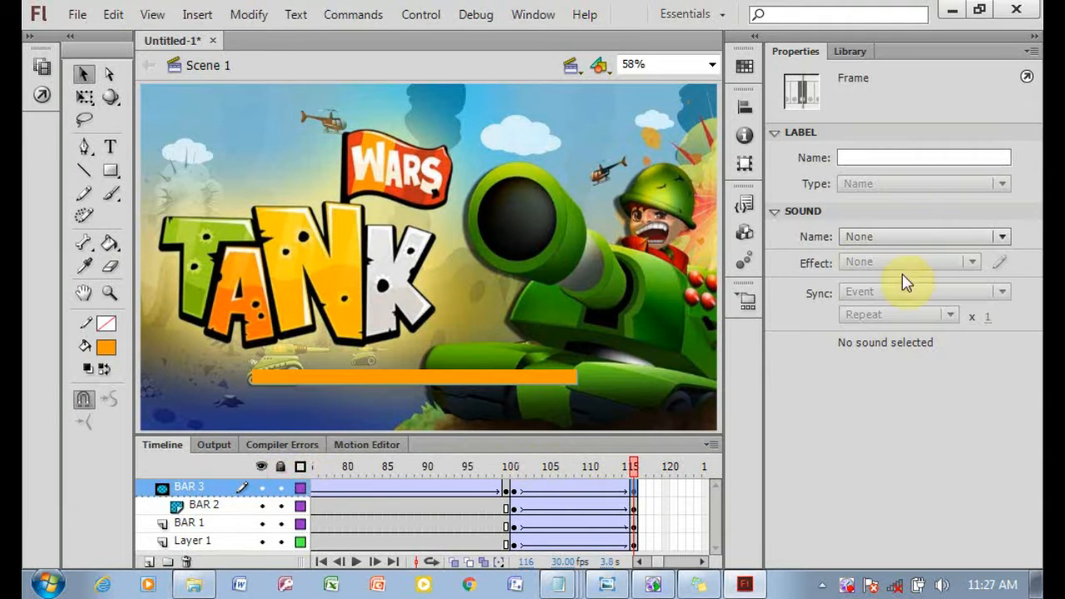
left_click(635, 486)
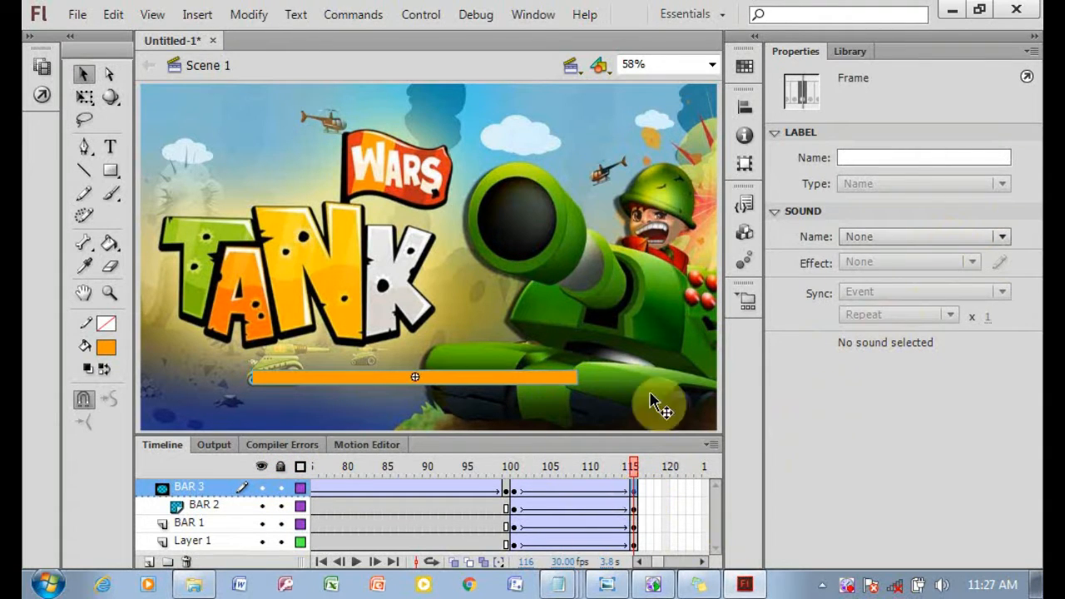
left_click(502, 376)
left_click(910, 278)
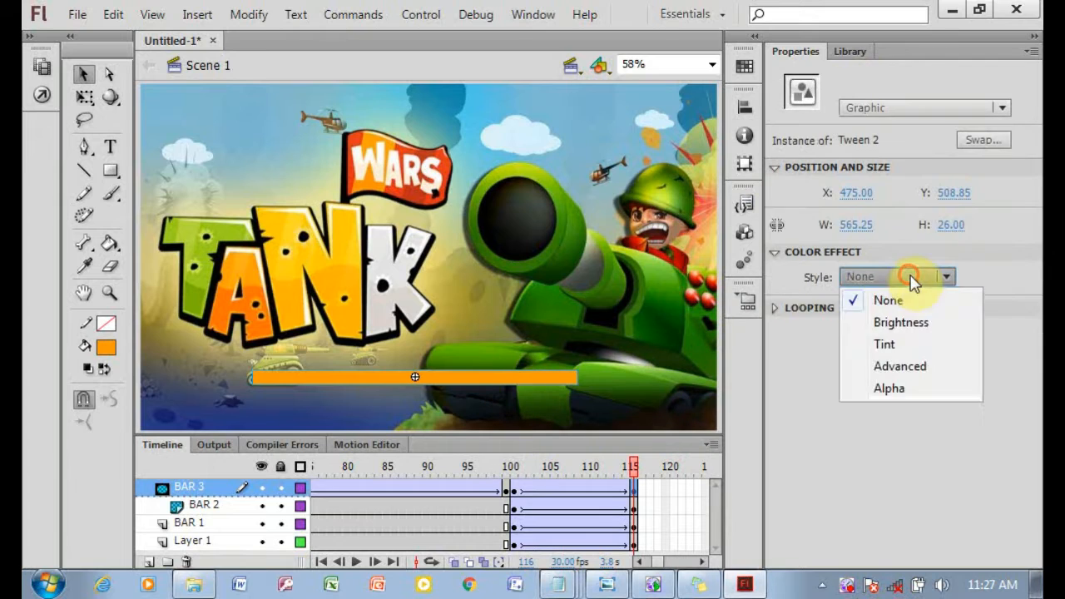
left_click(914, 389)
Set the color effect of BAR 2's bar at frame 116 to Alpha.
left_click(633, 507)
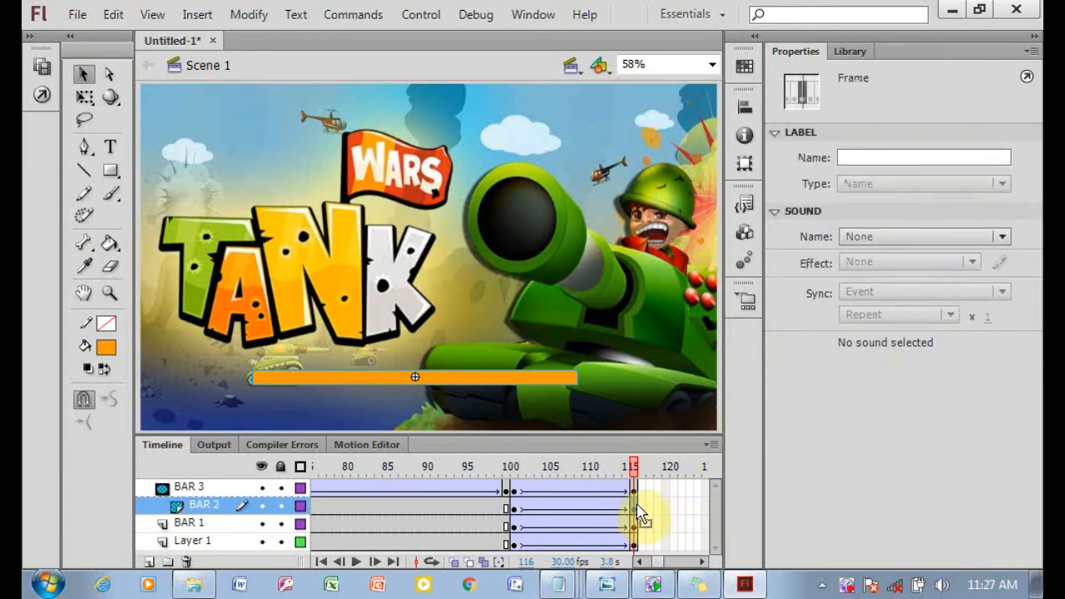
left_click(559, 383)
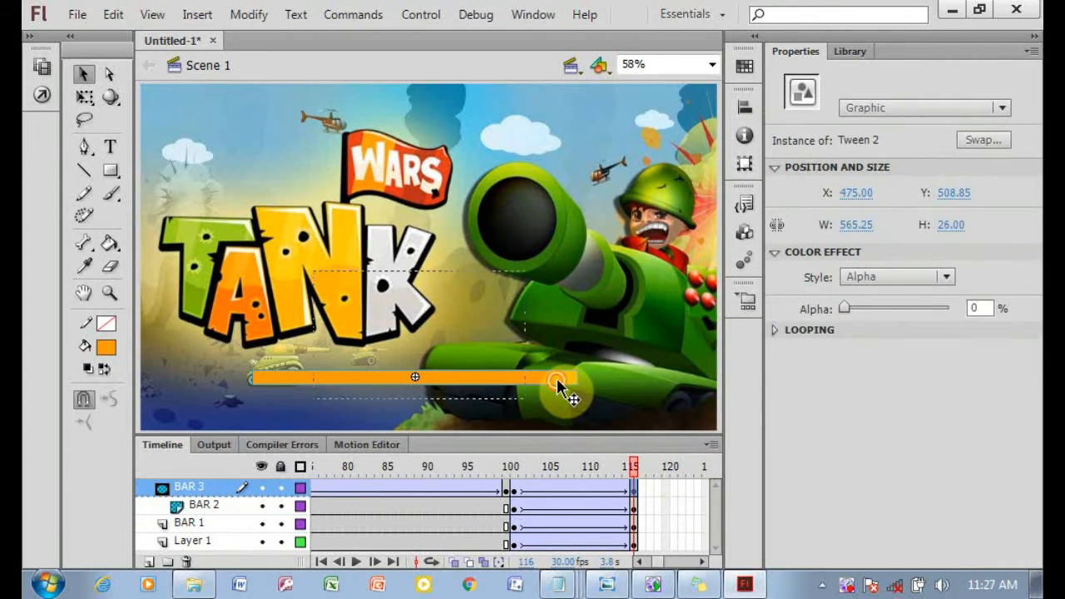
double_click(556, 391)
left_click(206, 65)
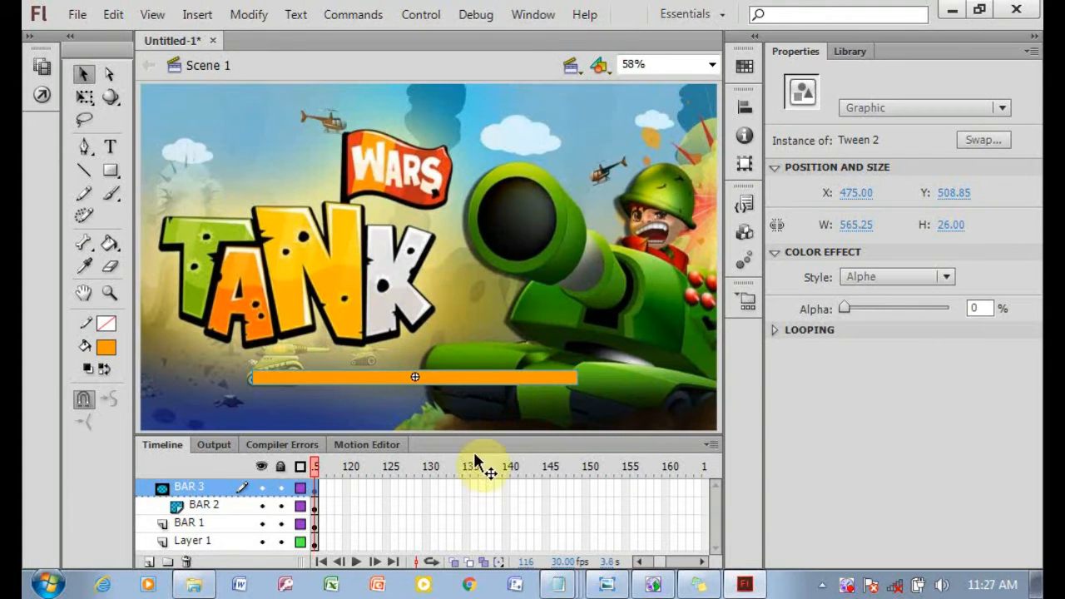
left_click(313, 505)
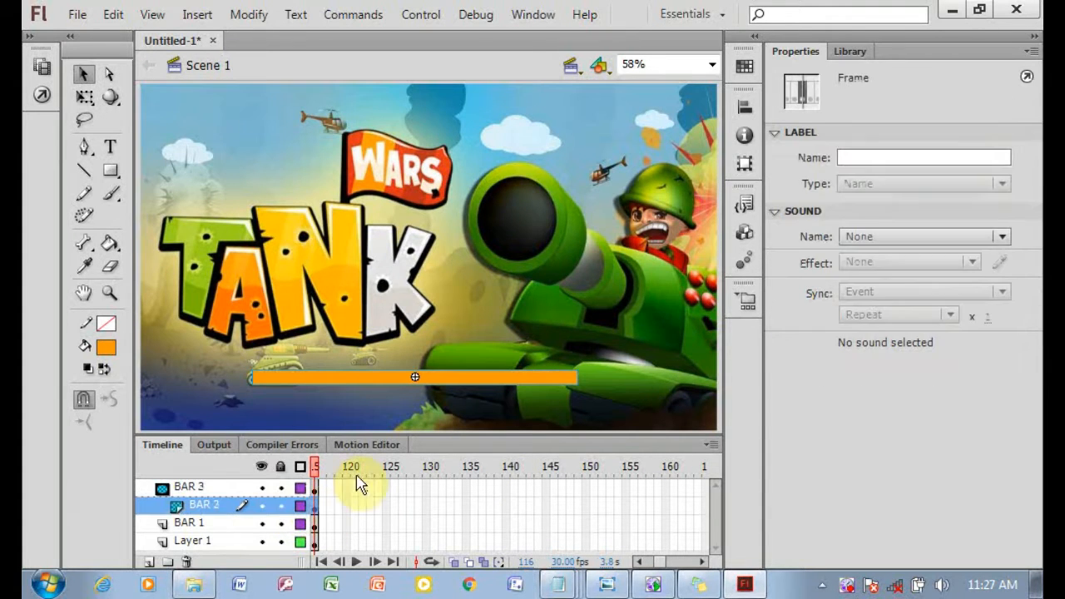
left_click(466, 383)
left_click(313, 505)
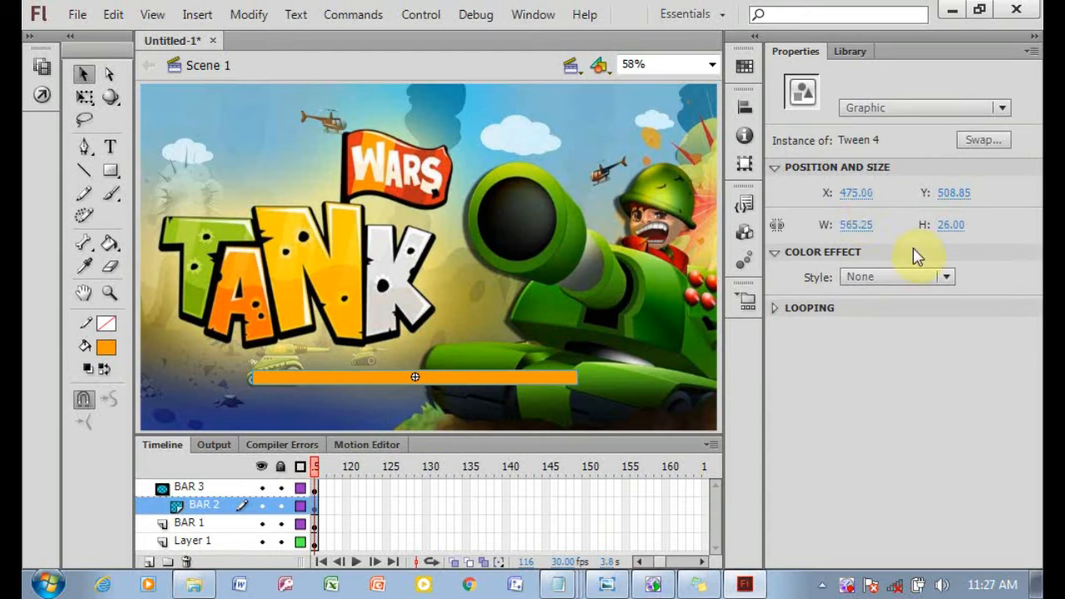
left_click(945, 277)
left_click(899, 391)
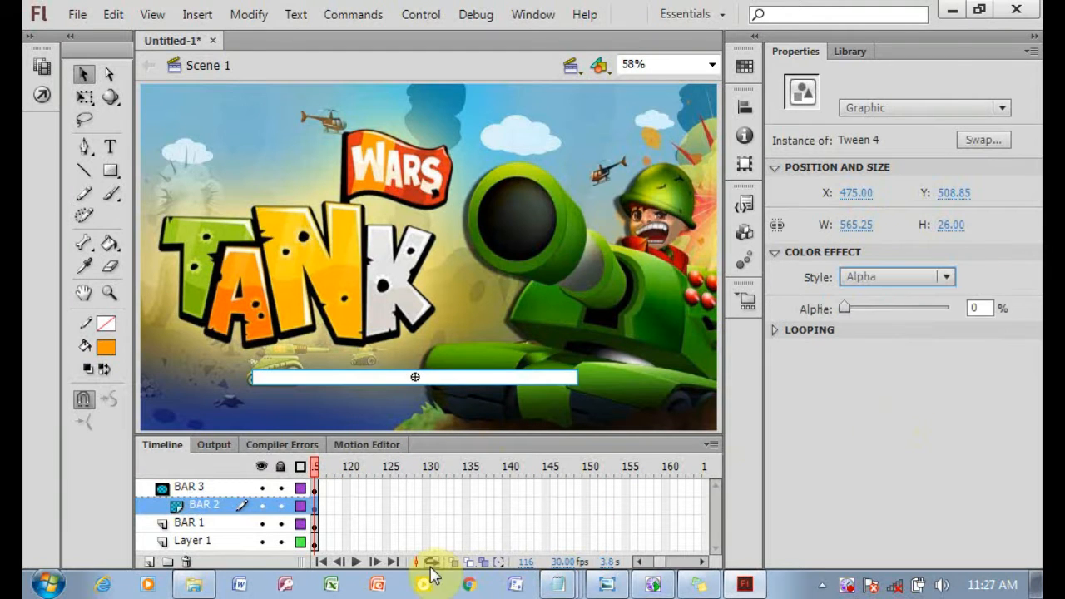
Set the color effect of BAR 1's bar at frame 116 to Alpha.
left_click(314, 524)
left_click(477, 376)
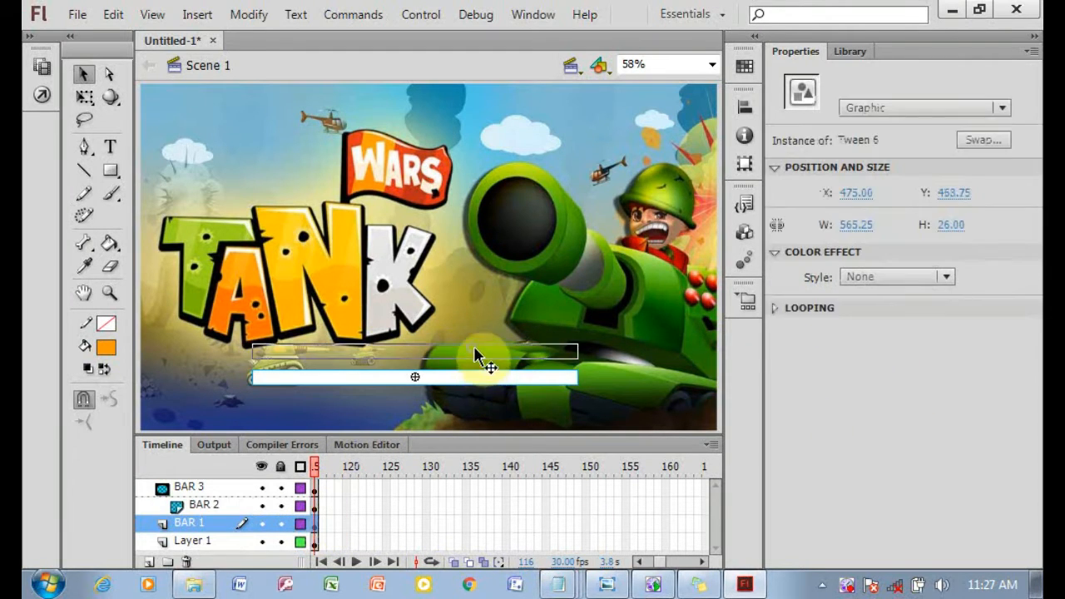
left_click(945, 277)
left_click(882, 386)
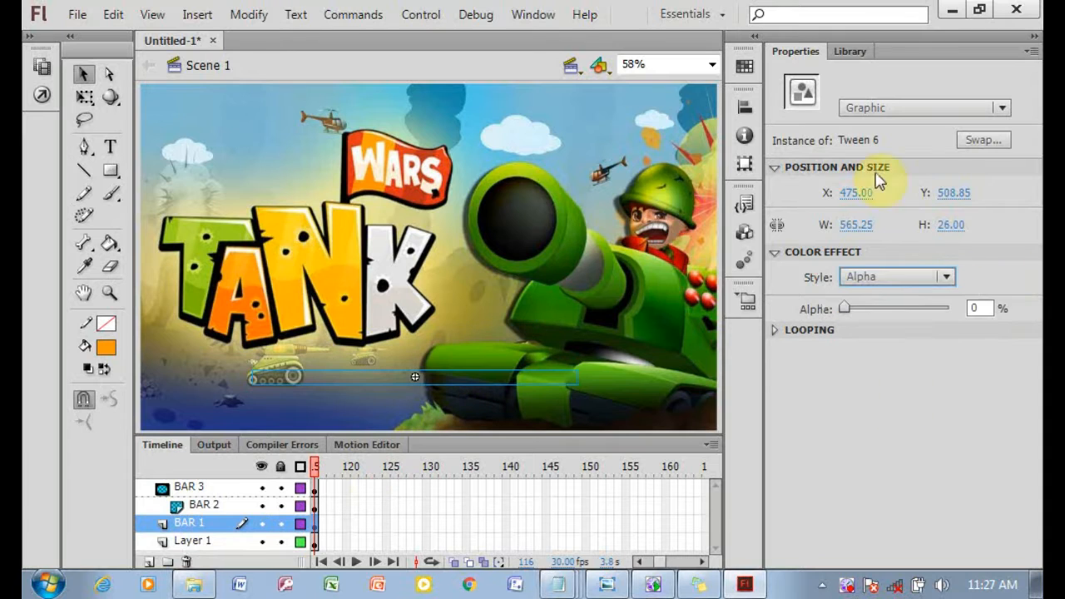
Set the background image's color effect at frame 116 to Alpha.
left_click(468, 405)
left_click(945, 277)
left_click(874, 385)
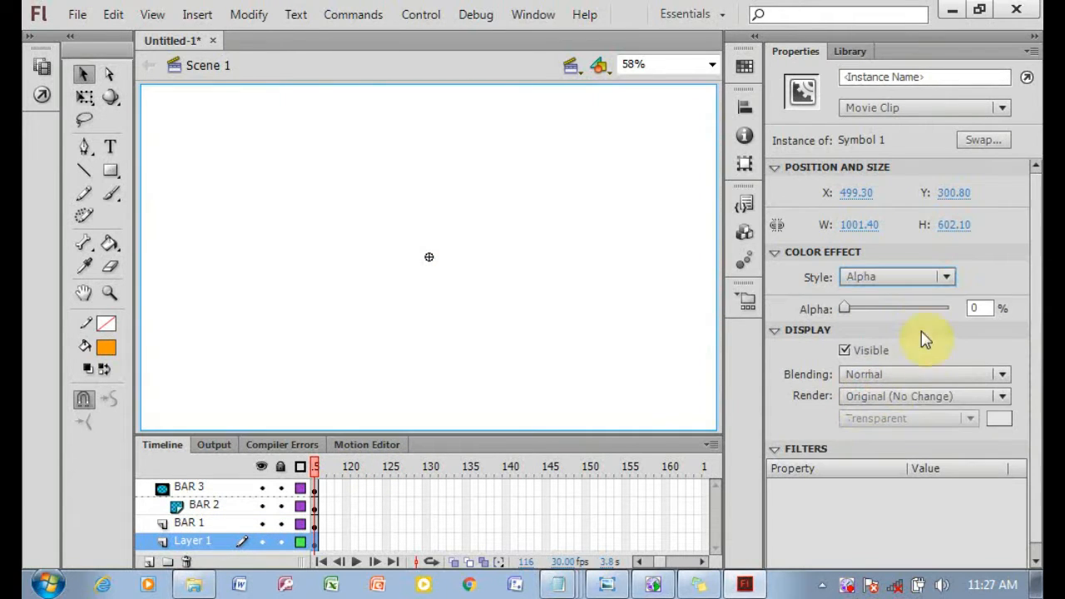
Move BAR 2's bar at frame 116 back into line with the other bars.
left_click(315, 523)
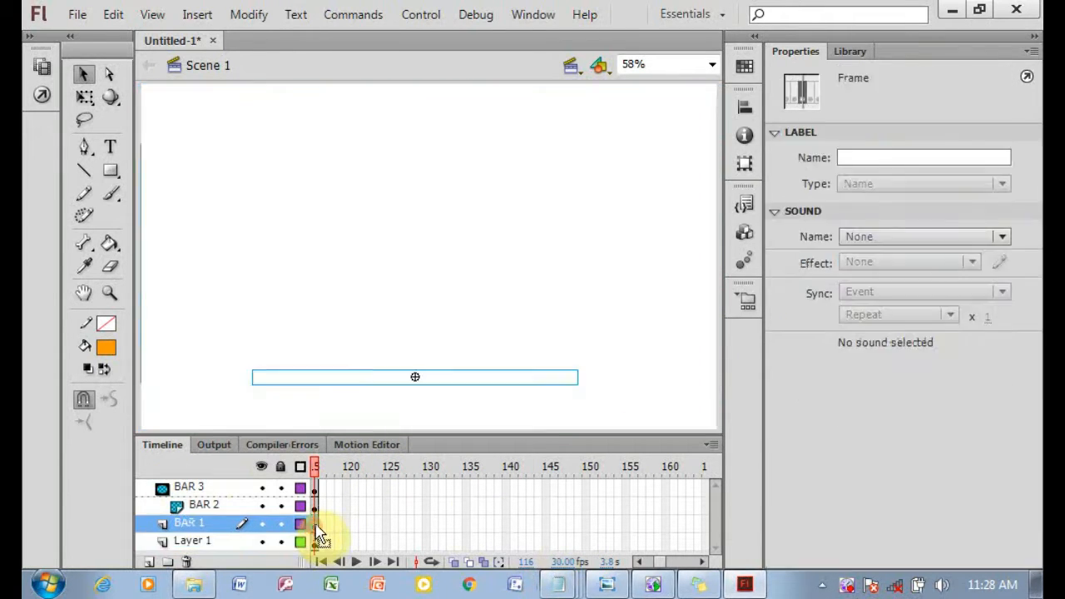
left_click(314, 507)
left_click_drag(435, 352, 435, 378)
left_click(316, 524)
left_click(314, 505)
left_click(315, 486)
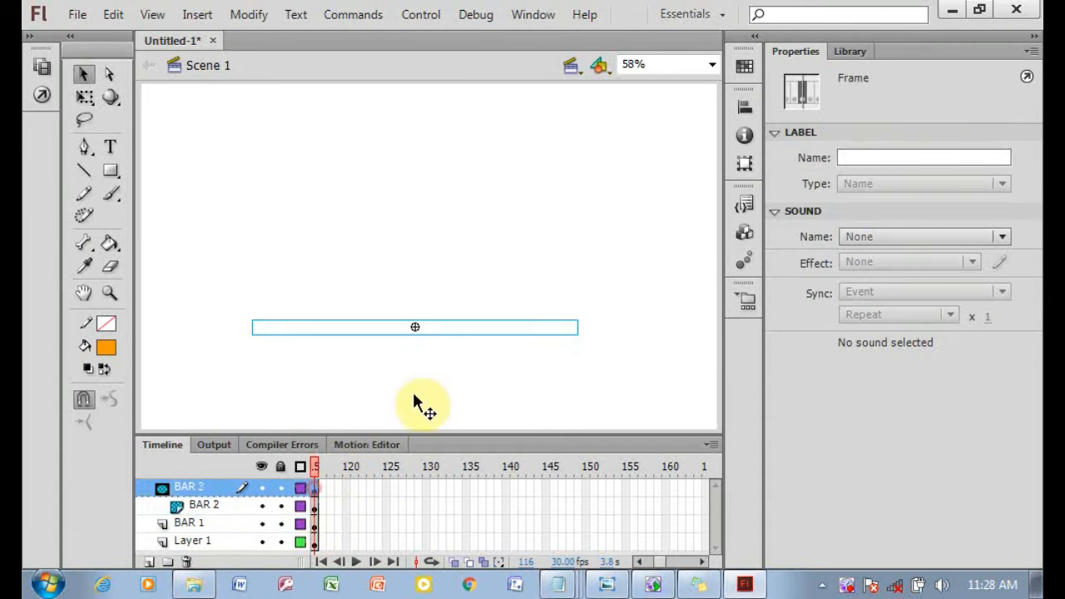
Reposition BAR 3's bar at frame 116 so it lines up with the bars below.
left_click_drag(428, 327, 427, 384)
left_click(315, 506)
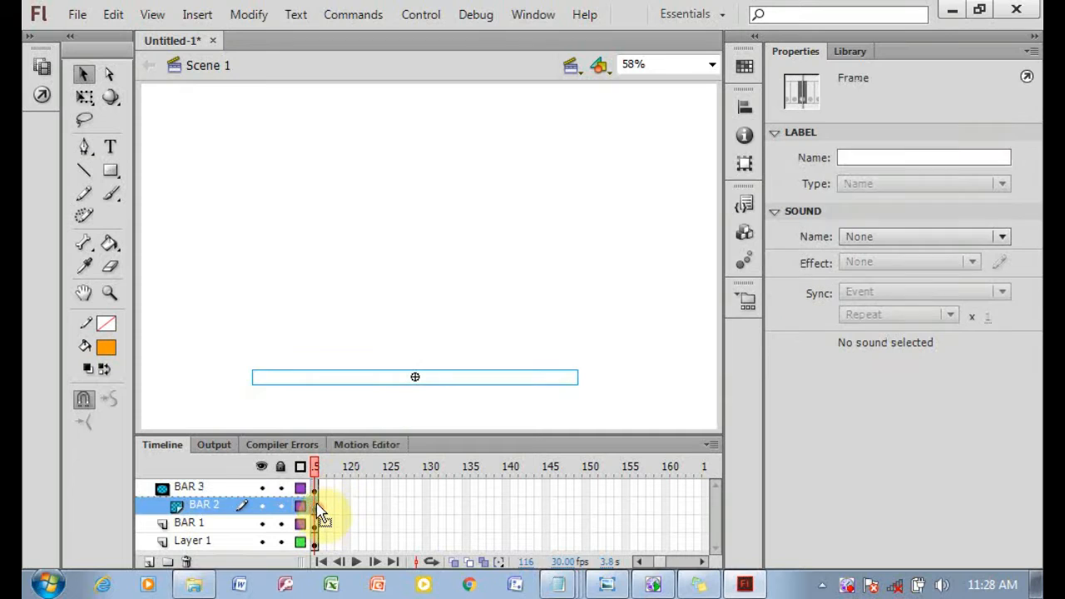
left_click(314, 489)
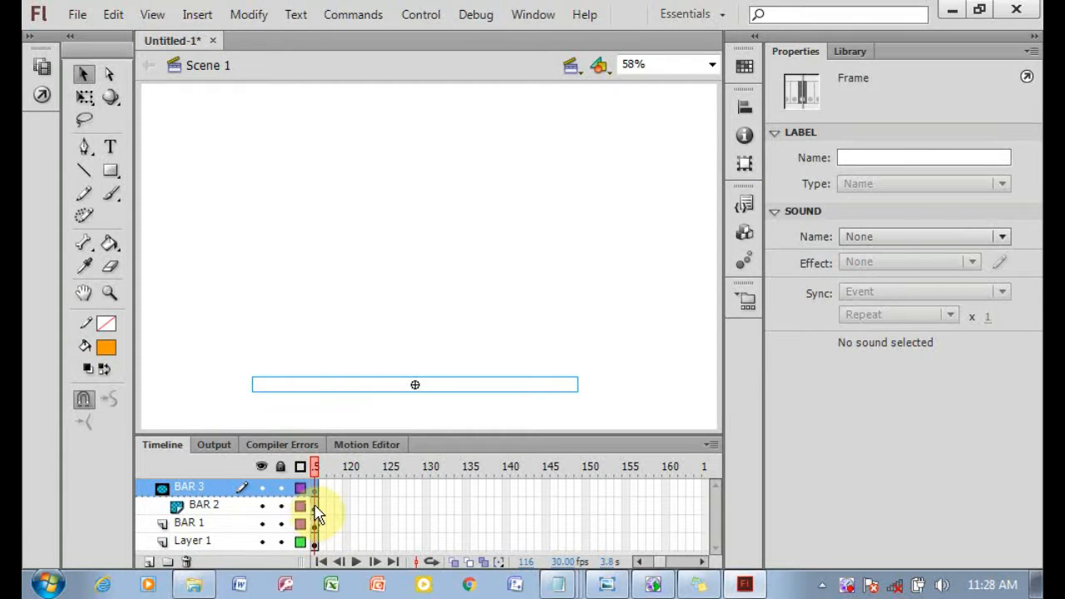
left_click(314, 506)
left_click(316, 524)
left_click(314, 488)
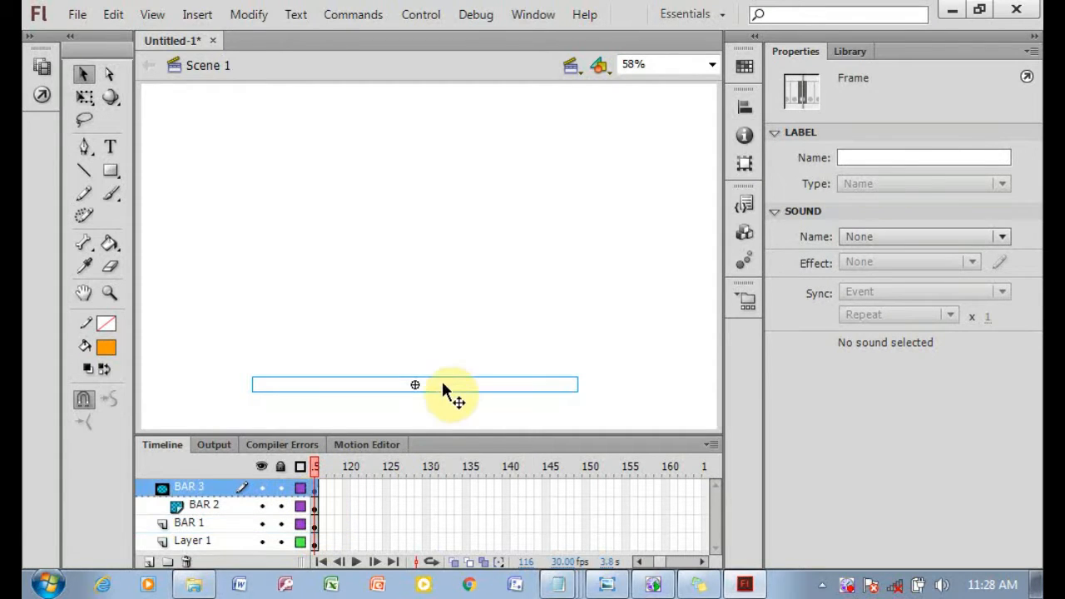
left_click(442, 379)
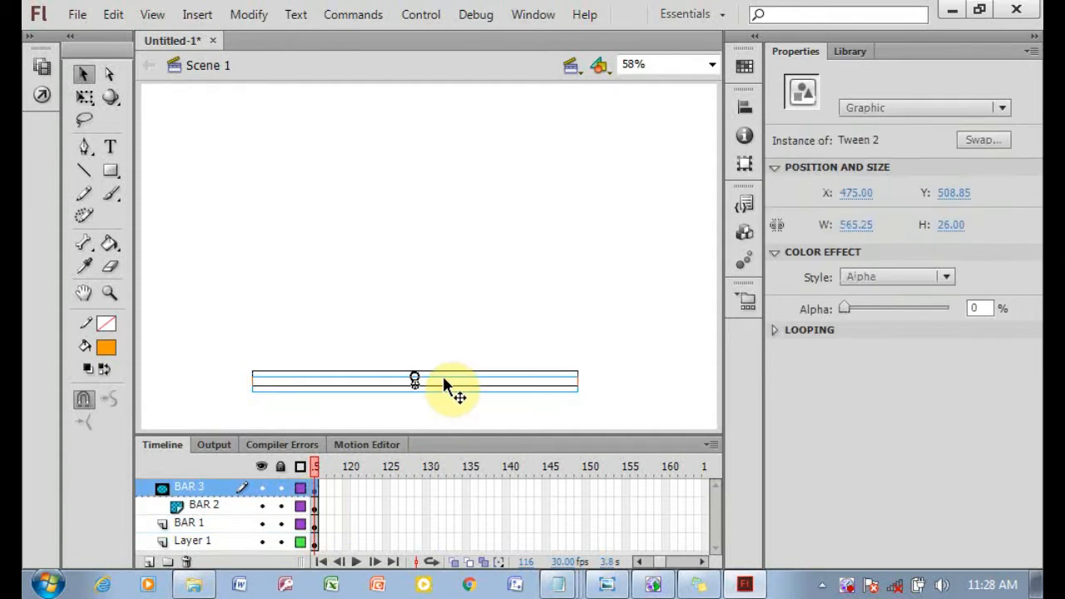
left_click(314, 506)
left_click(314, 524)
left_click(314, 542)
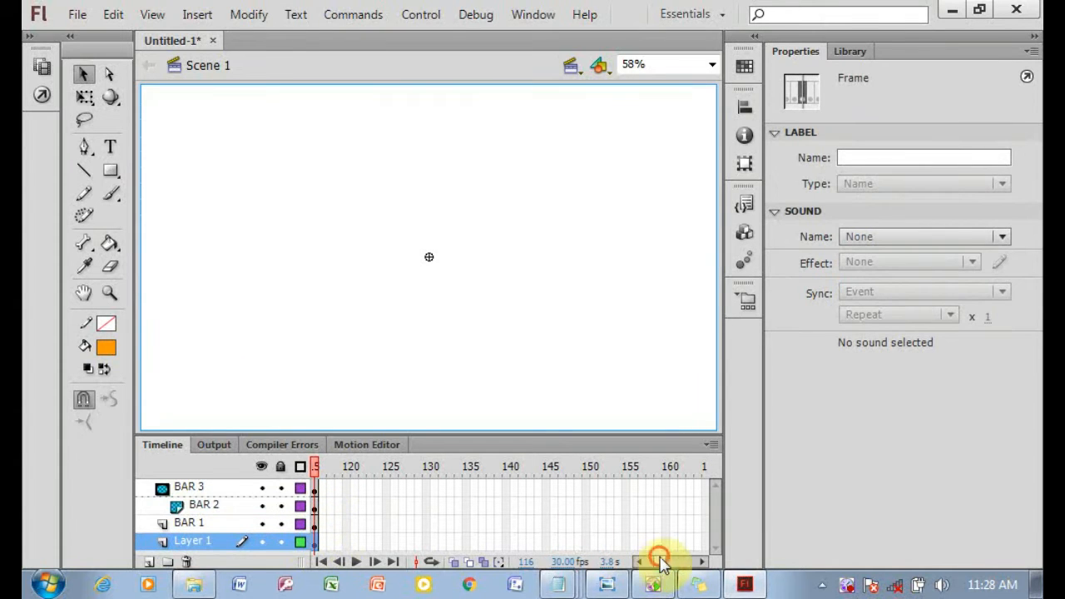
Test the movie to preview the intro animation, then close the preview window.
left_click_drag(660, 563, 388, 564)
key("ctrl+Return")
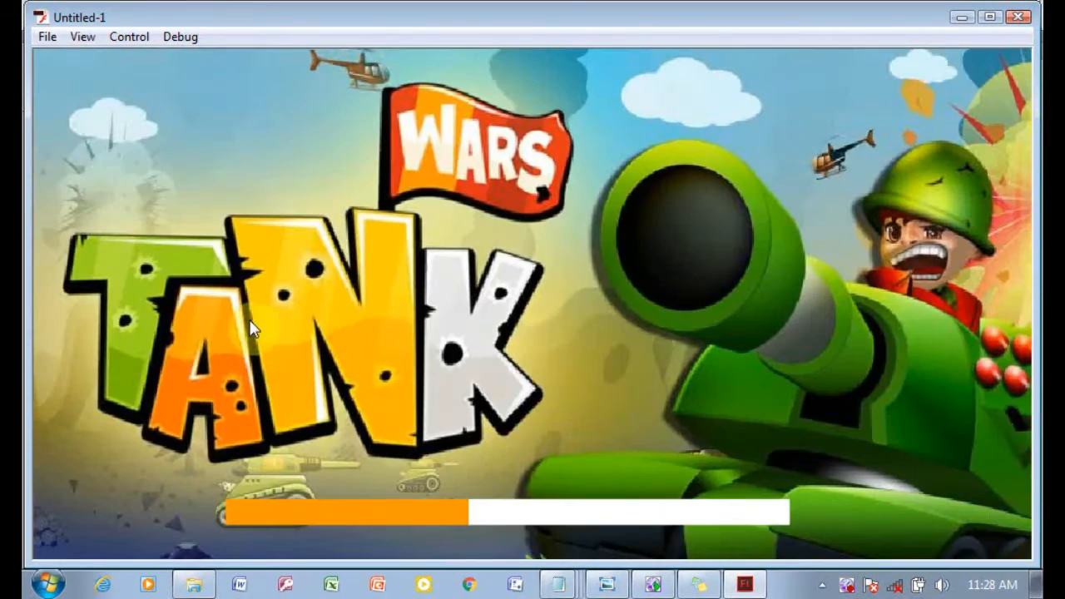
left_click(1016, 16)
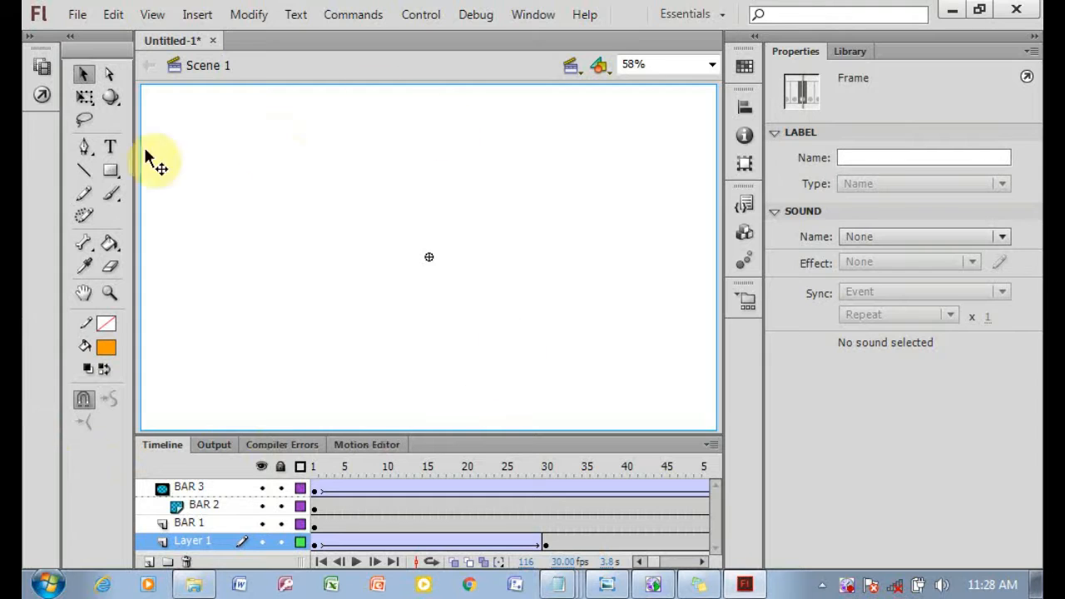
Switch to Sticky Notes and add the note "SELANJUTNYA BUAT SCENE BARU UNTUK MEMBUAT GAMENYA".
left_click(699, 584)
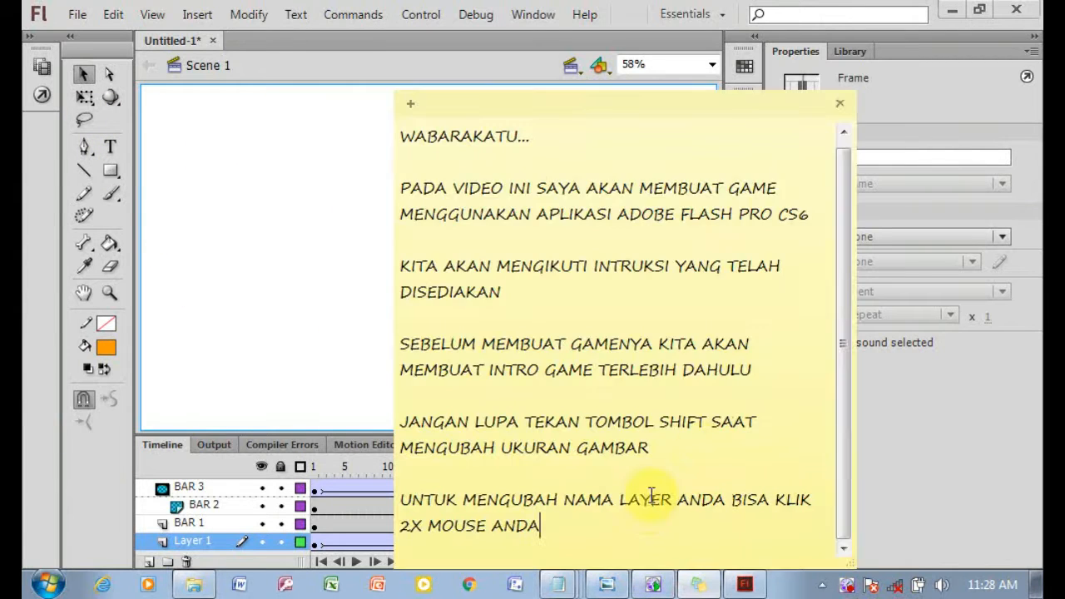
key("Return")
key("Return")
type("SELANJUTNYA BUAT SC")
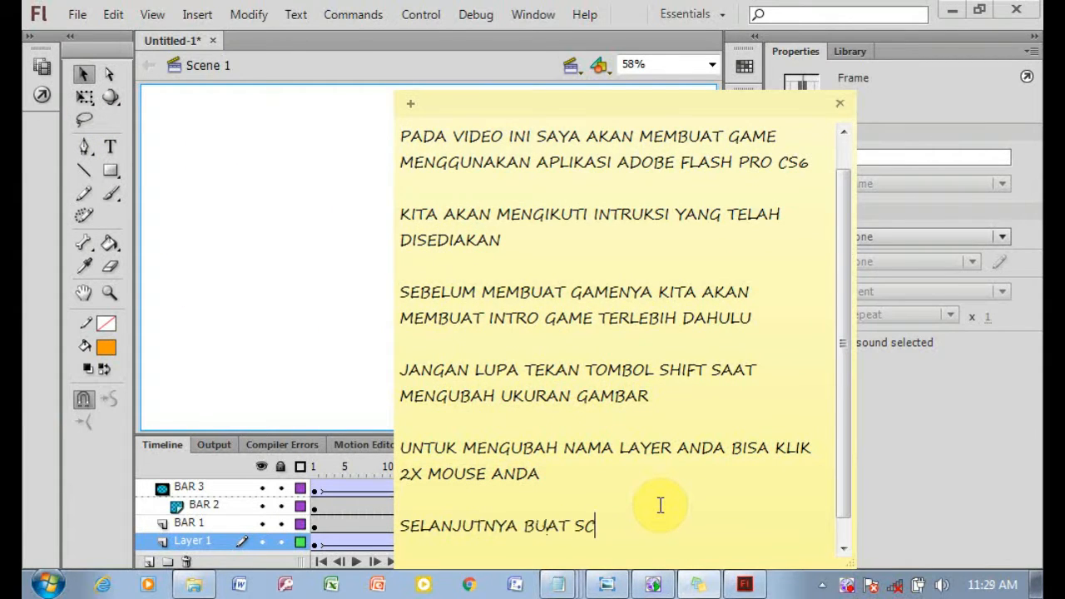
type("ENE BARU UNTUK MEMBUAT GAMENYA")
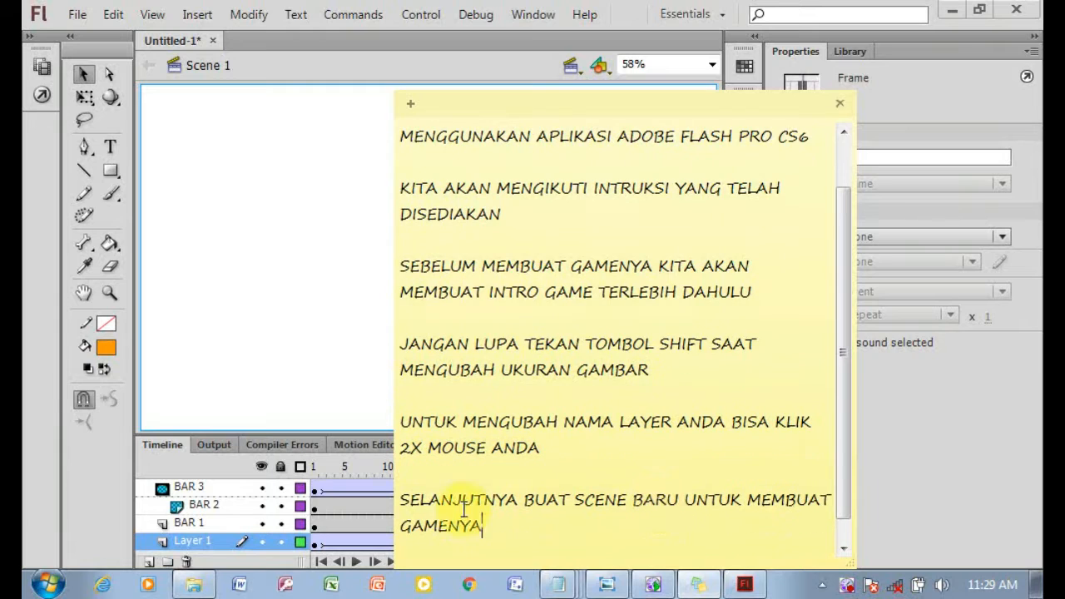
Open the Scene panel and rename Scene 1 to INTRO.
left_click(328, 196)
left_click(514, 17)
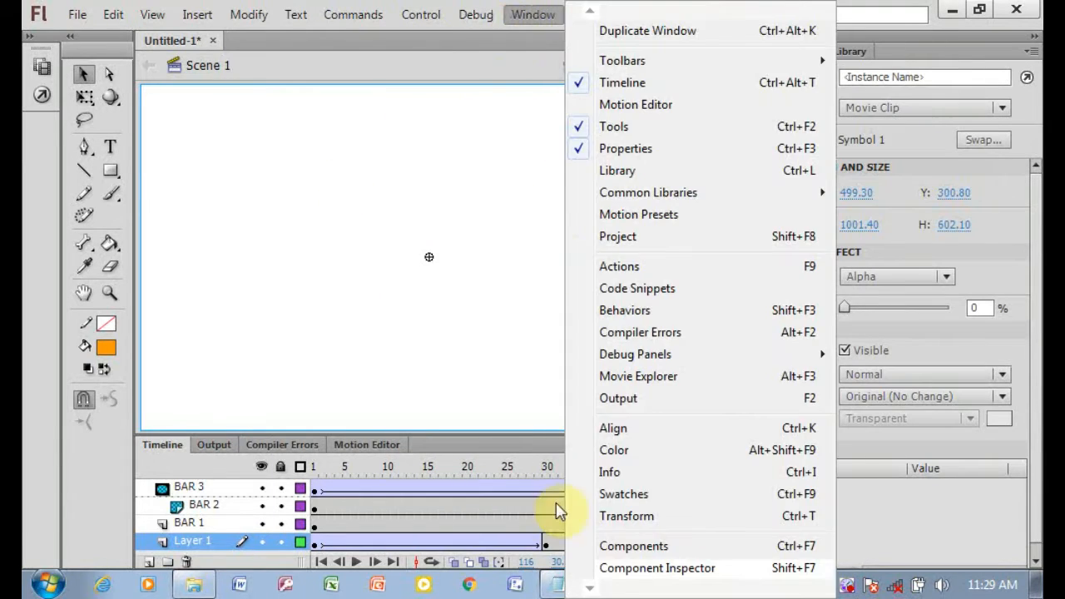
mouse_move(647, 553)
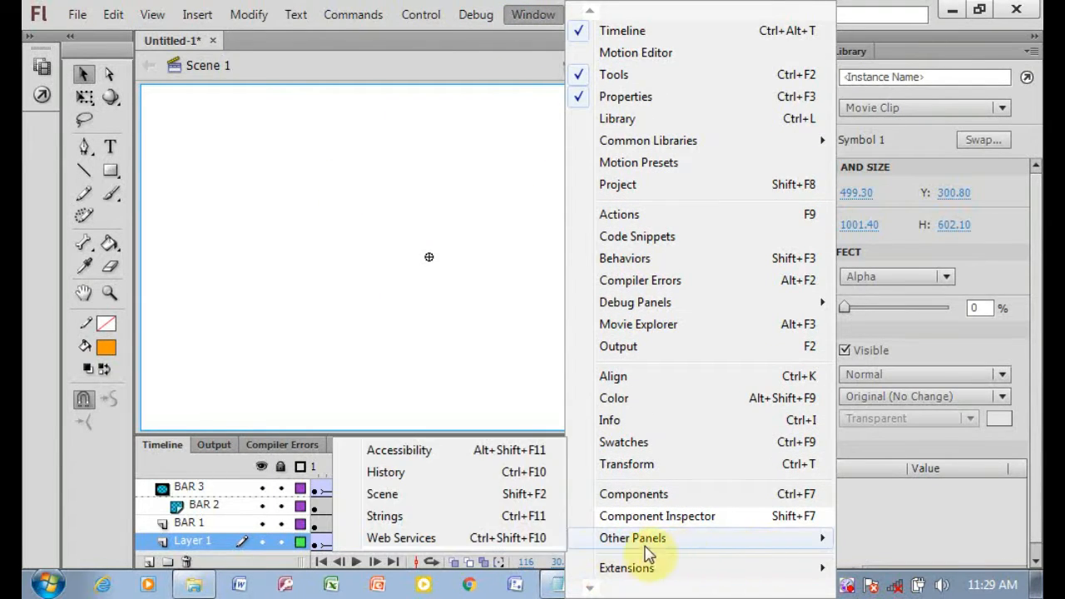
left_click(398, 494)
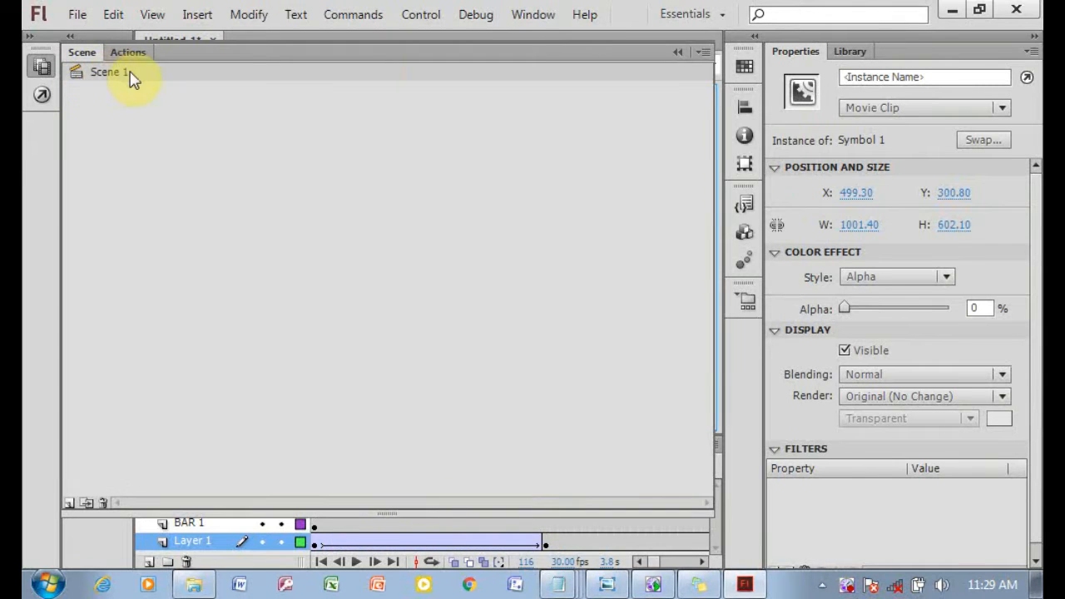
double_click(108, 72)
key("BackSpace")
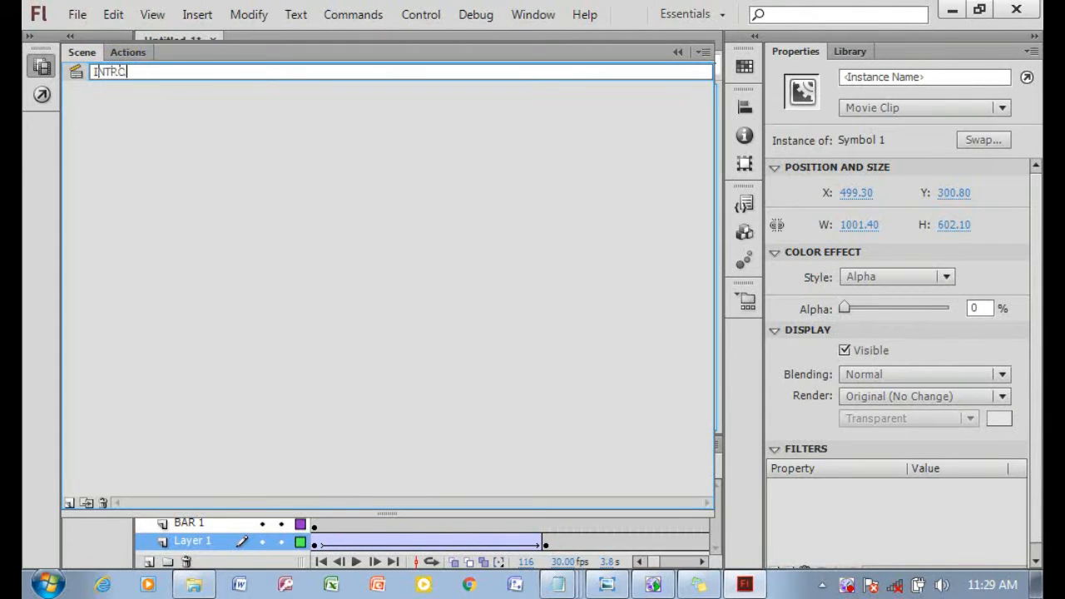
Add a new scene named GAME and close the Scene panel.
left_click(70, 502)
double_click(125, 90)
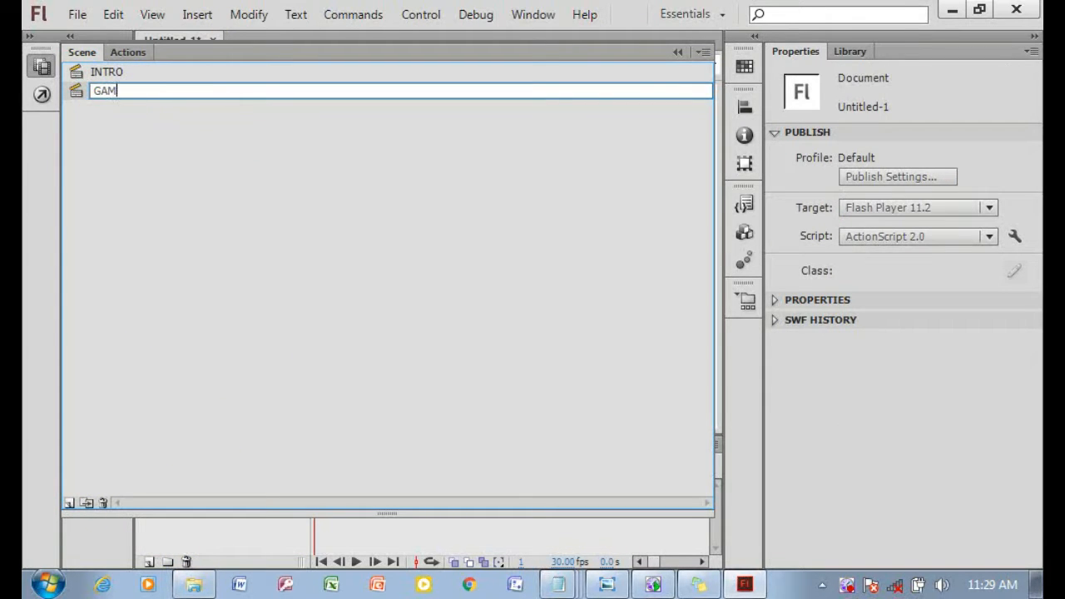
left_click(105, 225)
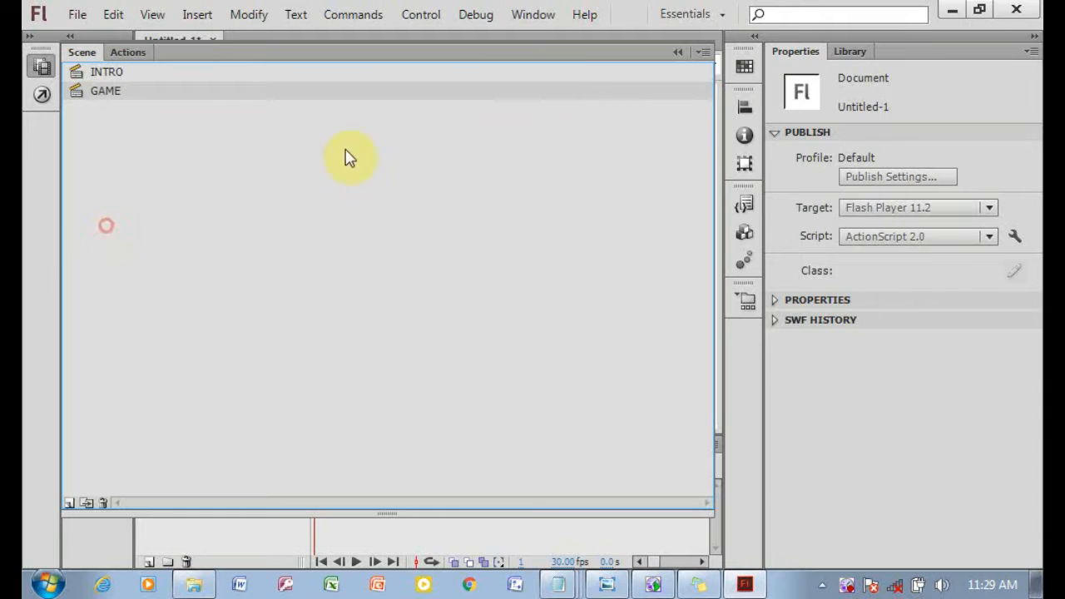
left_click(678, 52)
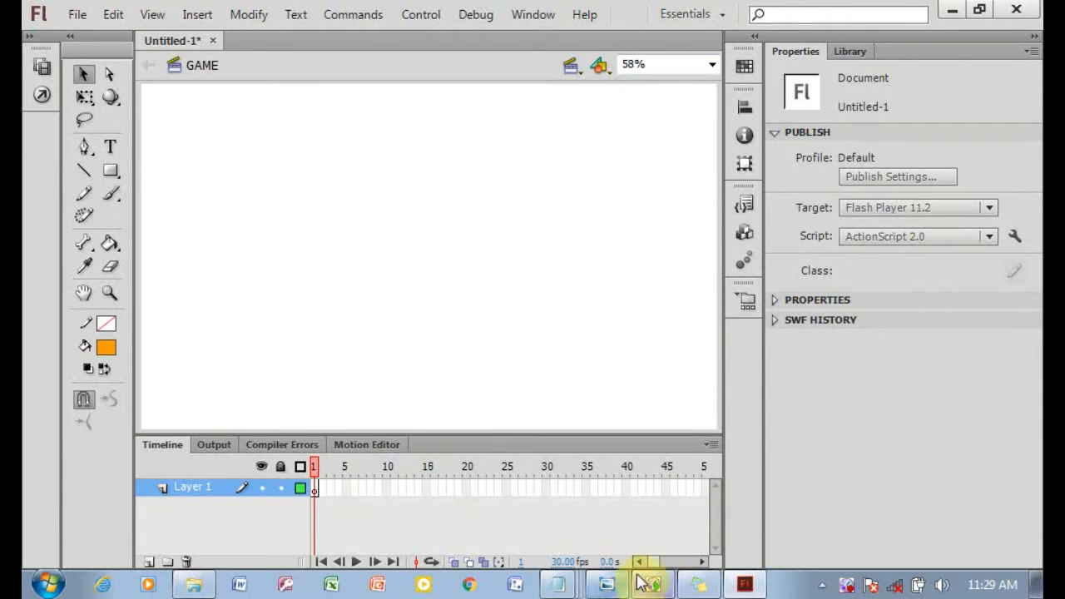
Check the instructions, then add a new layer in the GAME scene named LEDAKAN.
left_click(711, 593)
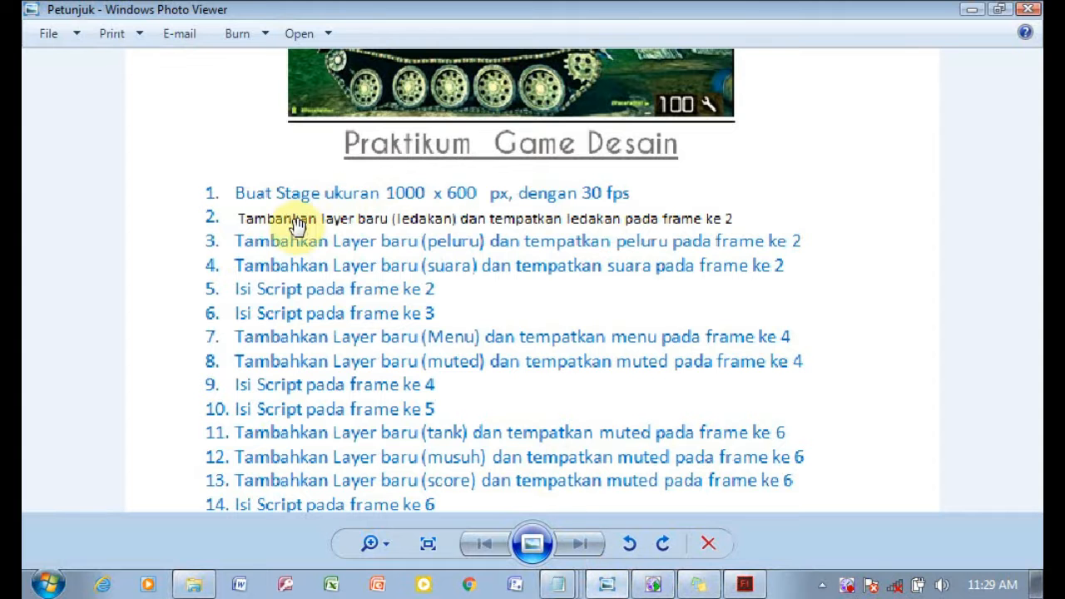
left_click(744, 584)
left_click(152, 561)
left_click(195, 487)
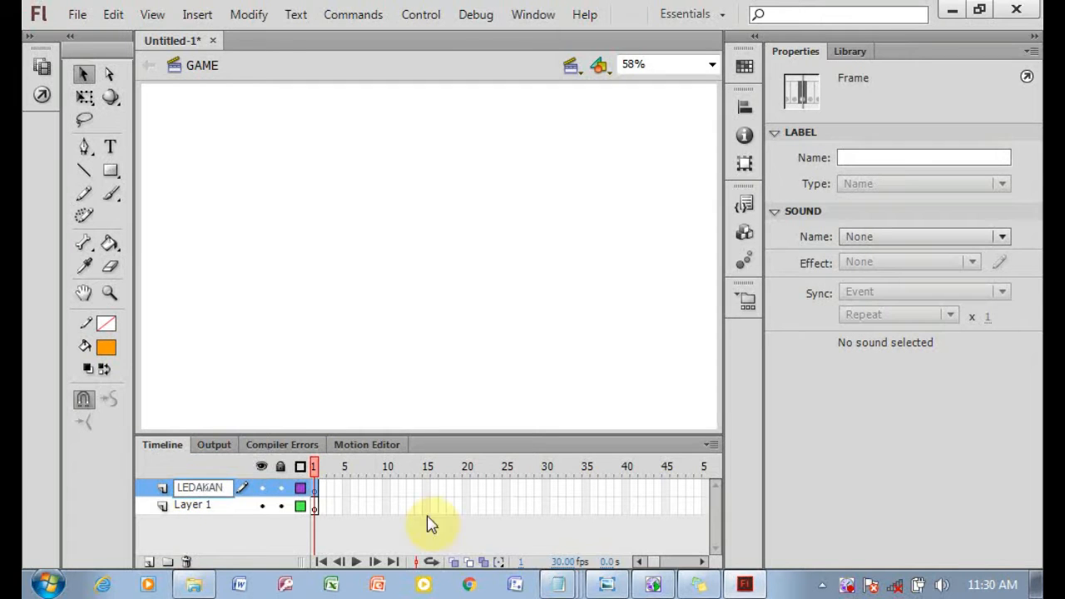
Insert a keyframe at frame 2 of the LEDAKAN layer.
left_click(621, 584)
left_click(621, 584)
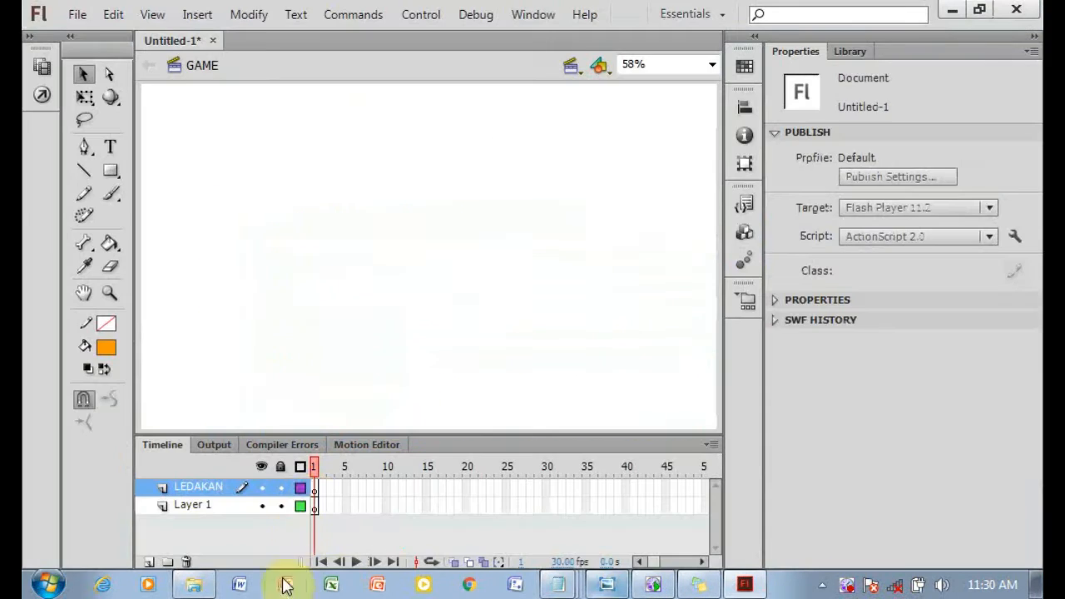
right_click(326, 489)
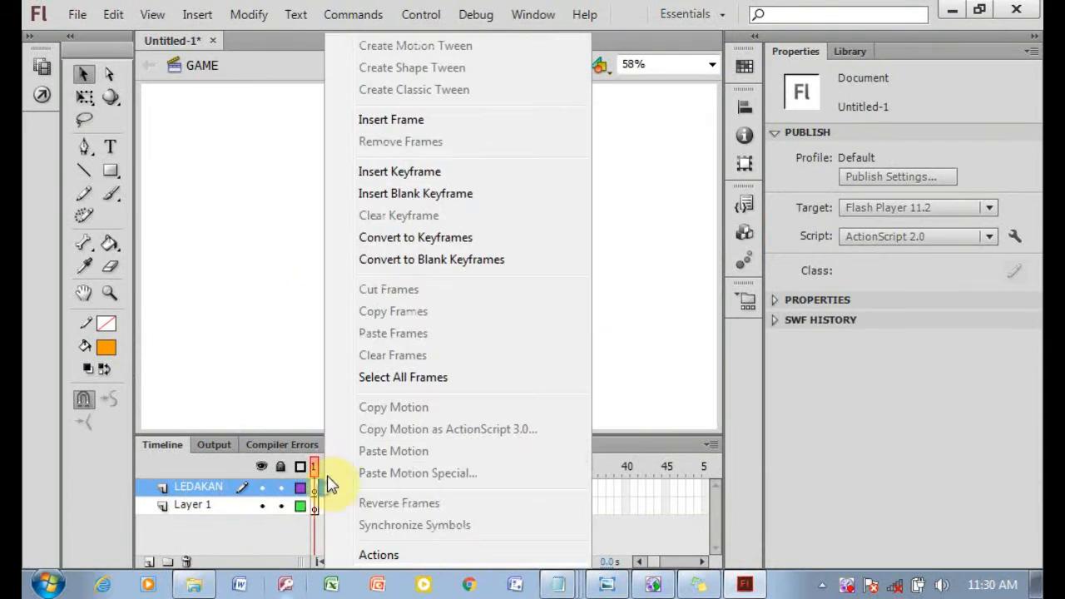
left_click(376, 171)
Open ledakan.fla from the GAME DESAIN > Praktikum 8 tank folder and copy its frames.
left_click(183, 586)
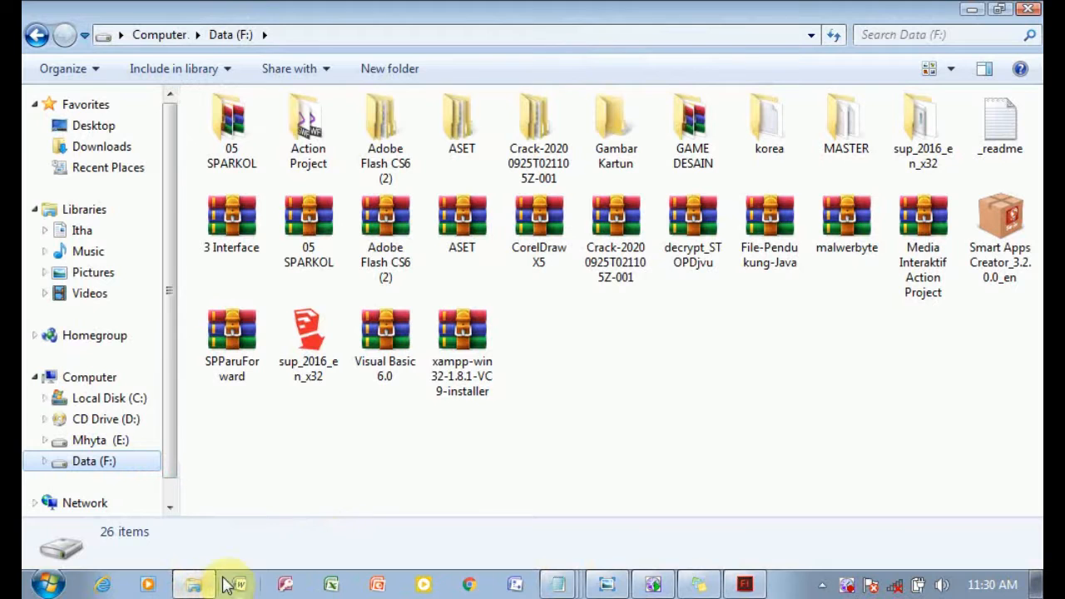
double_click(705, 173)
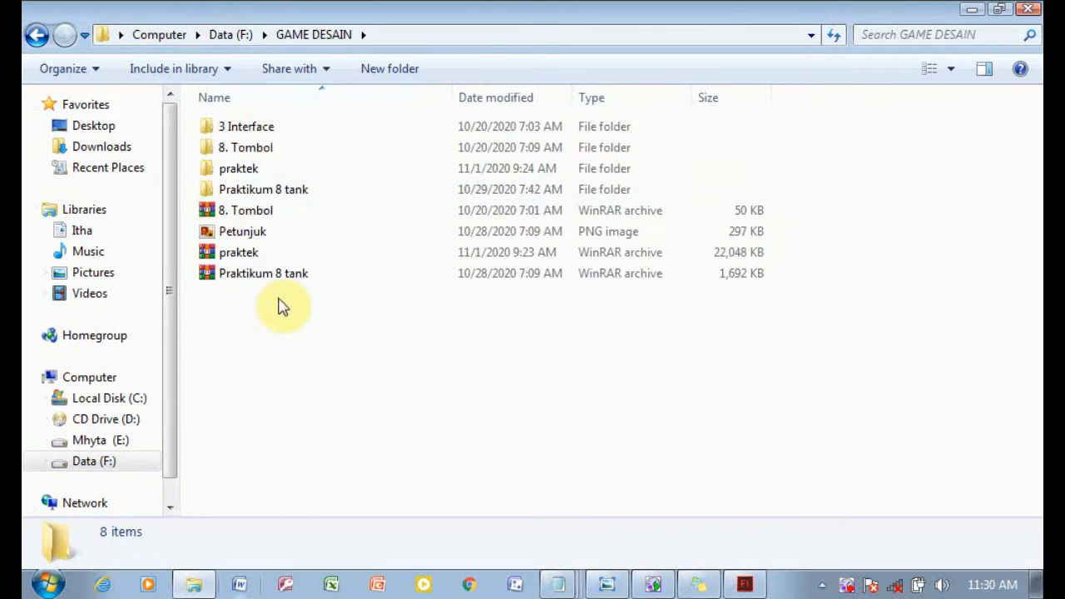
double_click(318, 191)
left_click(545, 163)
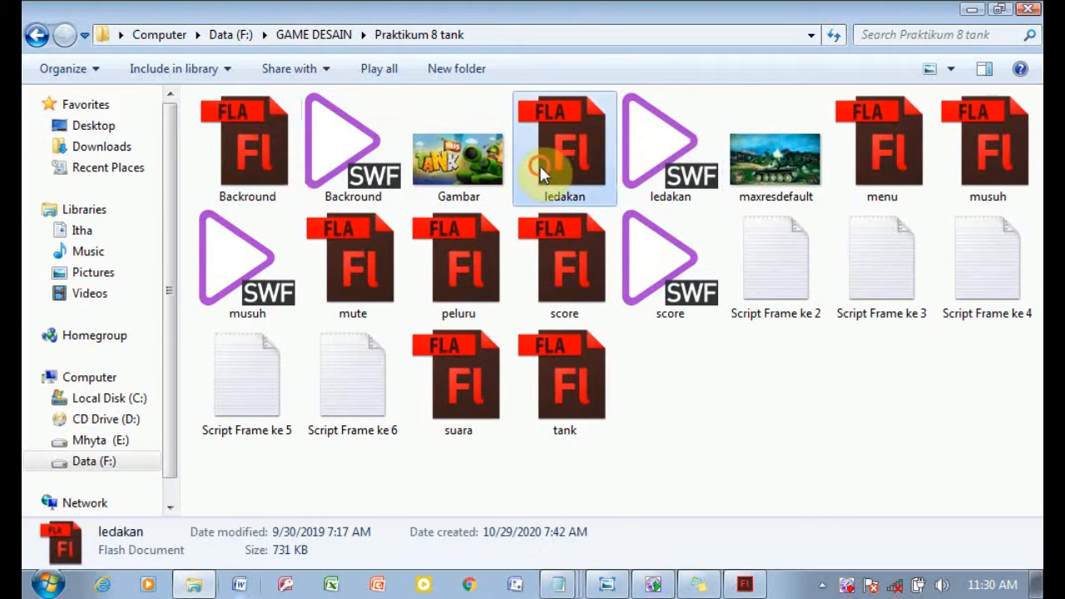
left_click(604, 587)
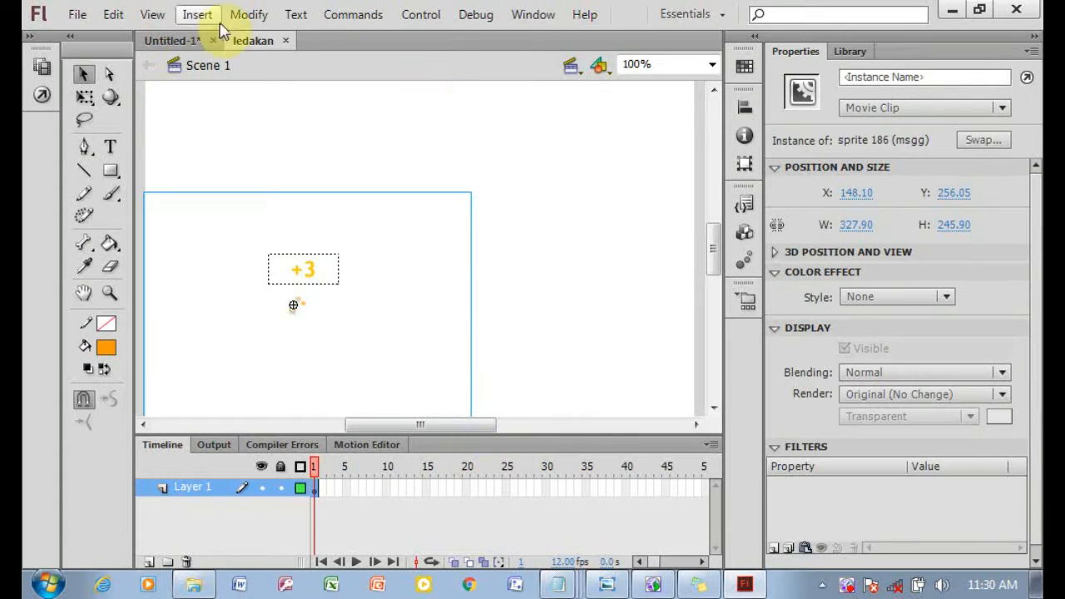
right_click(316, 497)
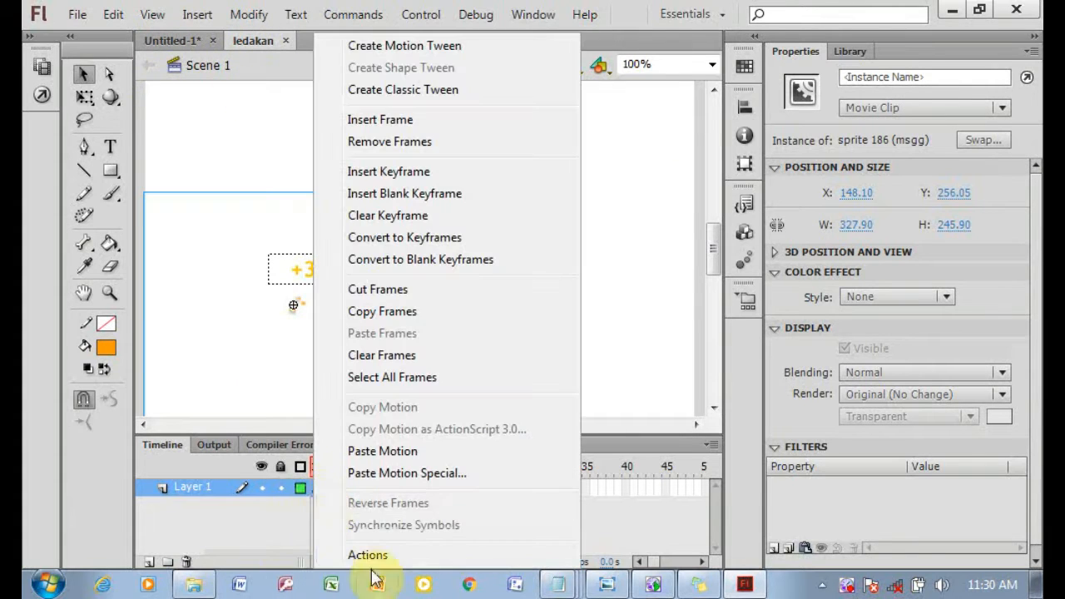
left_click(409, 311)
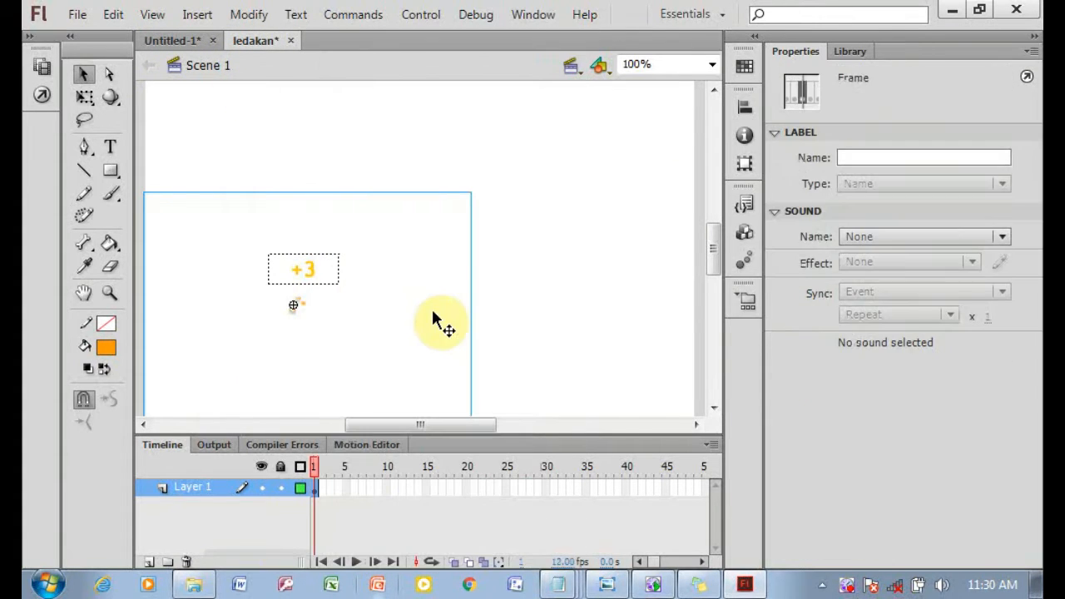
Paste the copied explosion frames into frame 2 of the LEDAKAN layer in the main document.
left_click(207, 43)
left_click(323, 490)
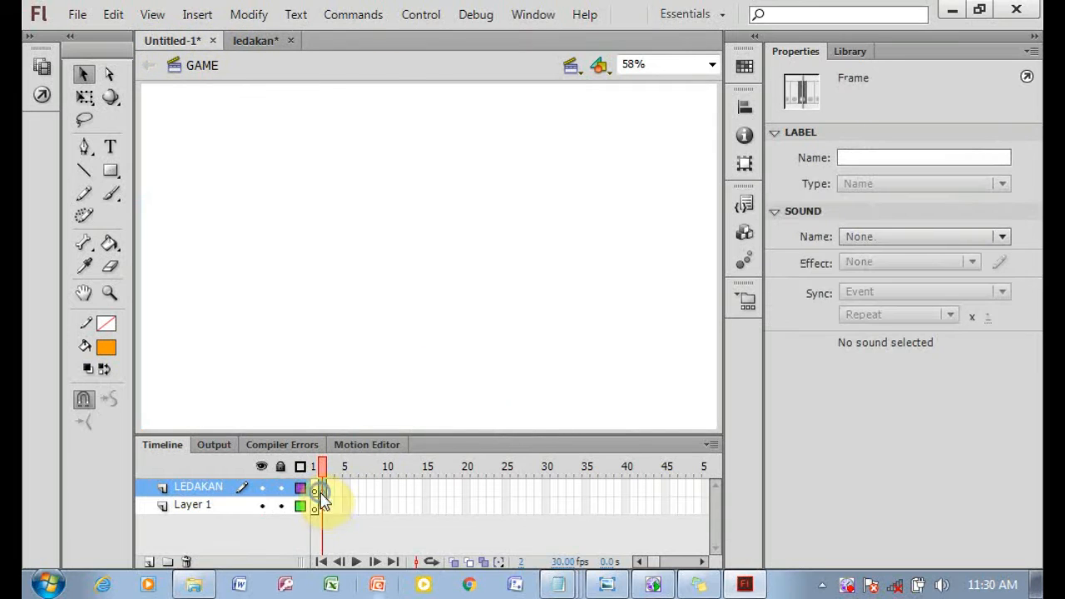
right_click(322, 489)
left_click(337, 354)
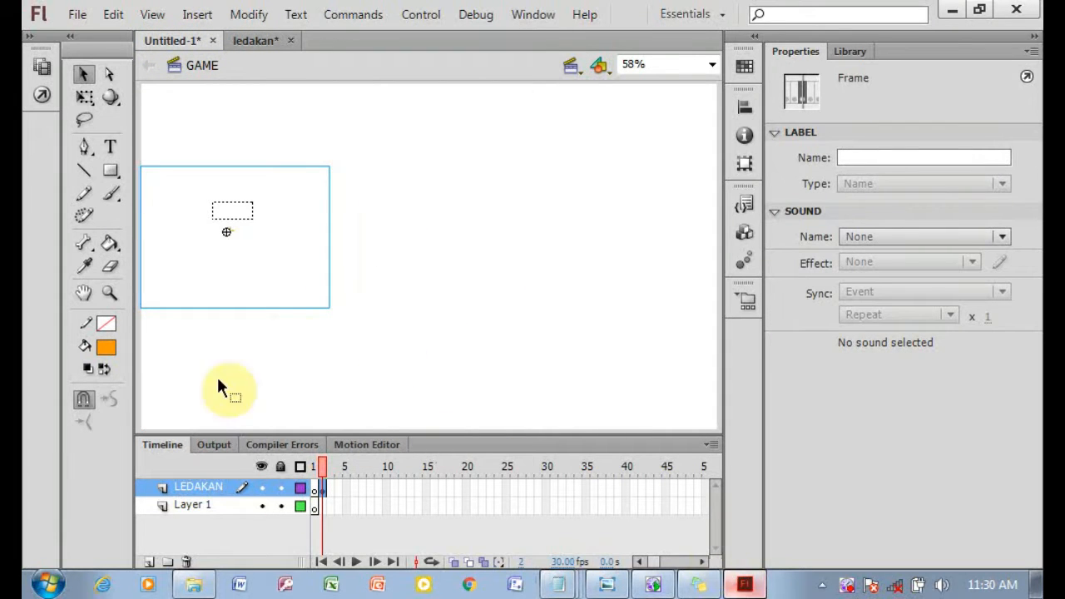
Check the instructions and add a new layer named PELURU.
left_click(605, 584)
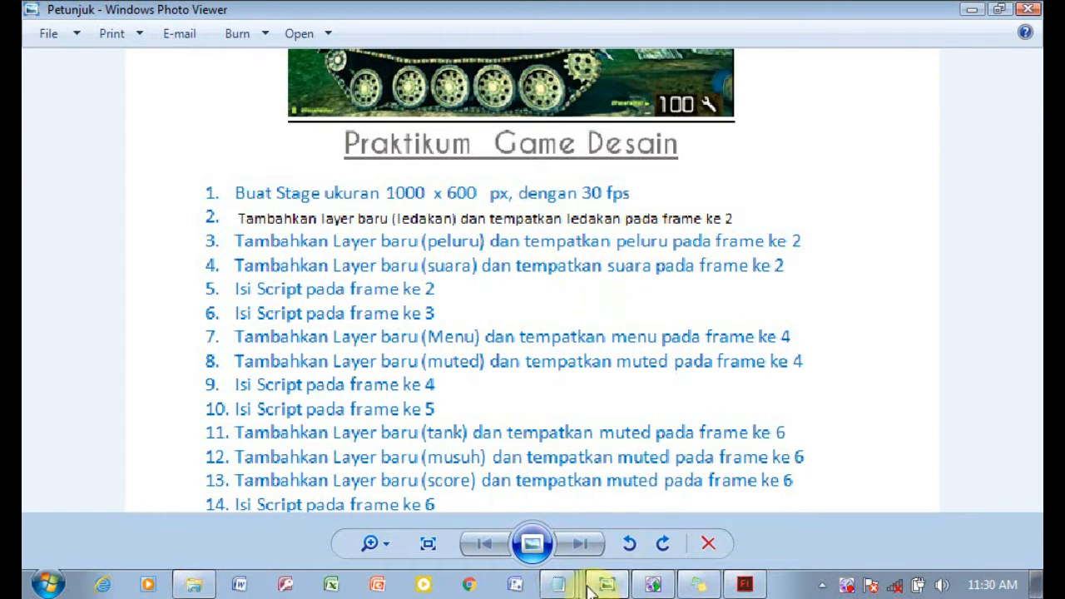
left_click(617, 585)
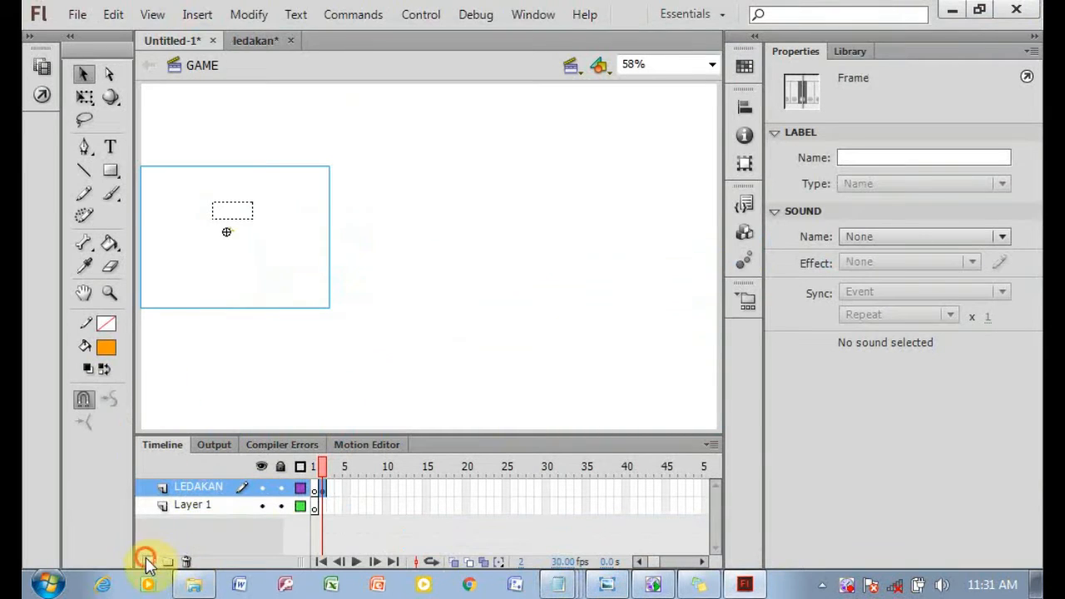
left_click(146, 561)
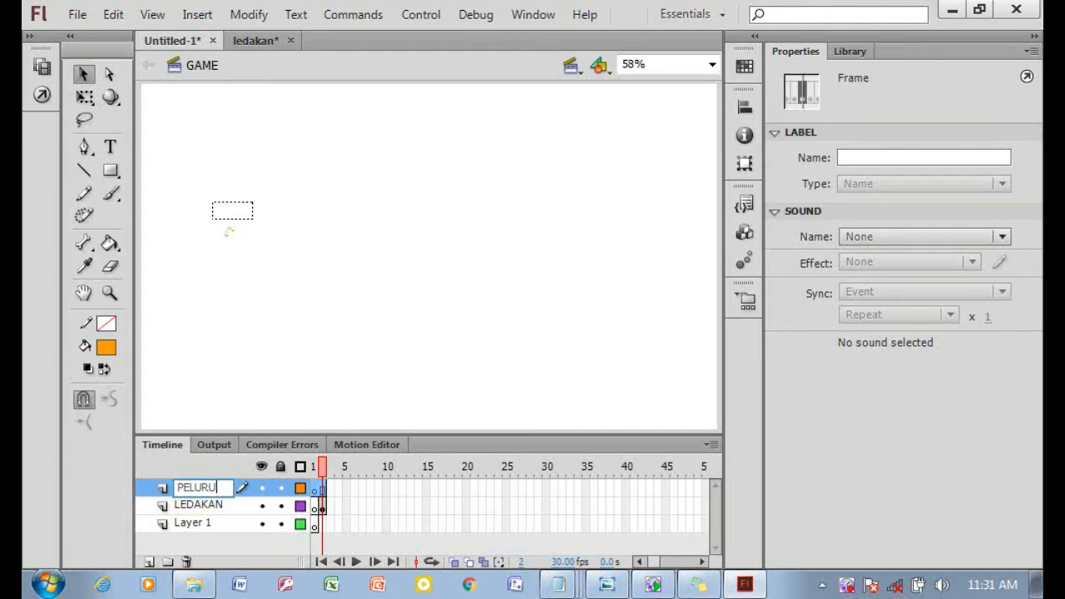
Insert a keyframe at frame 2 of the PELURU layer.
left_click(323, 492)
right_click(324, 497)
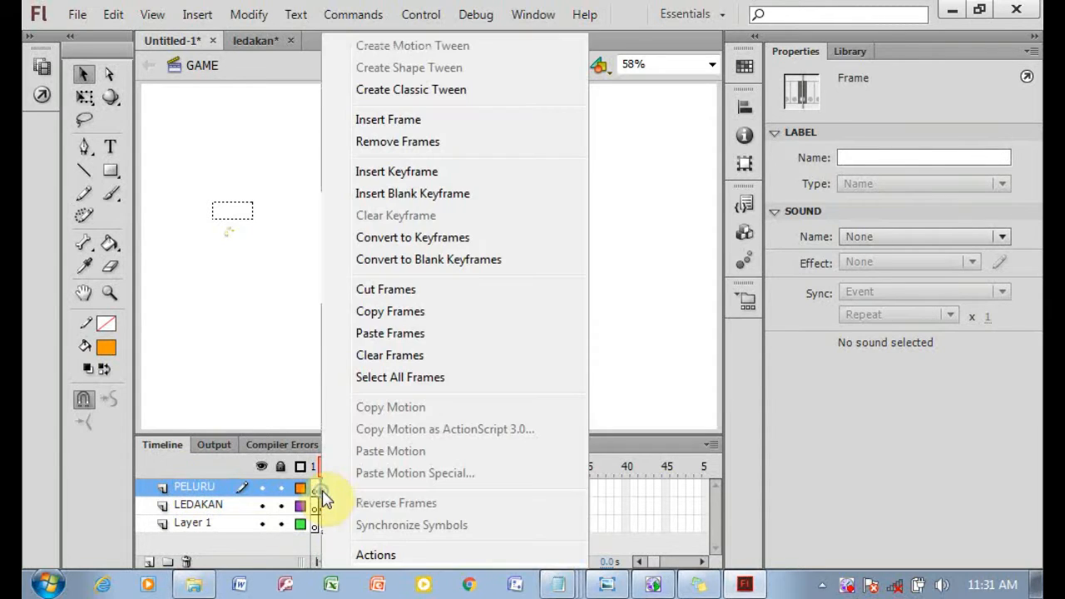
left_click(366, 172)
Open peluru.fla from the Praktikum 8 tank folder and copy its frames.
left_click(193, 584)
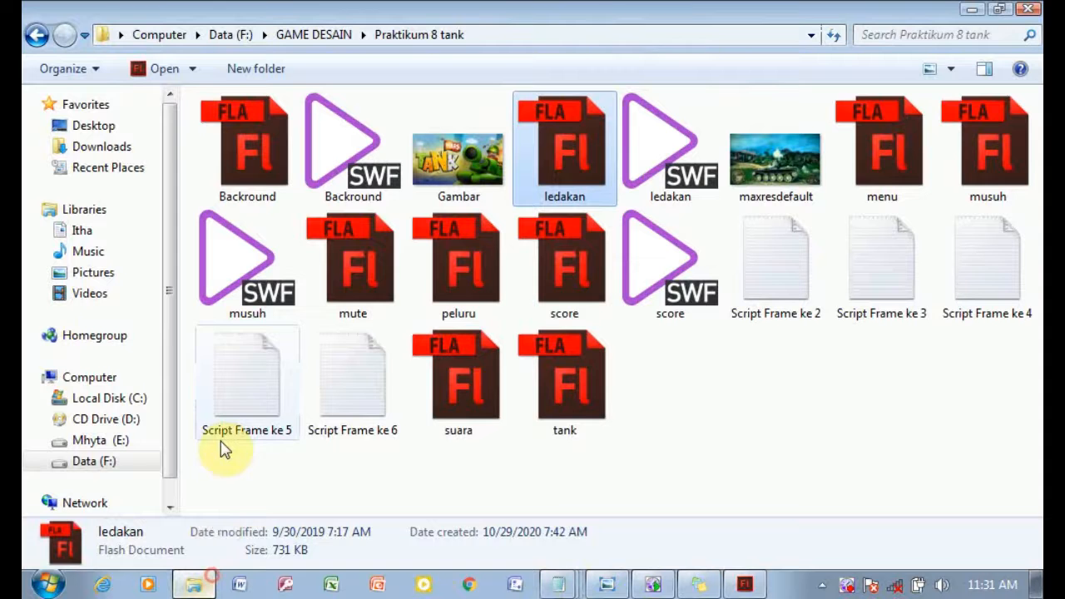
double_click(489, 294)
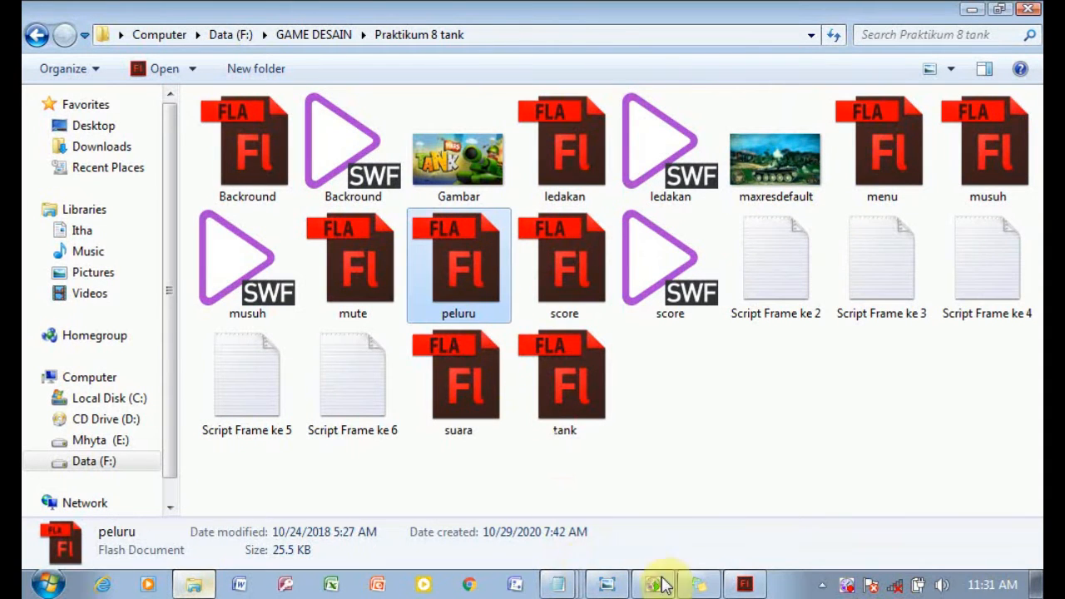
left_click(315, 488)
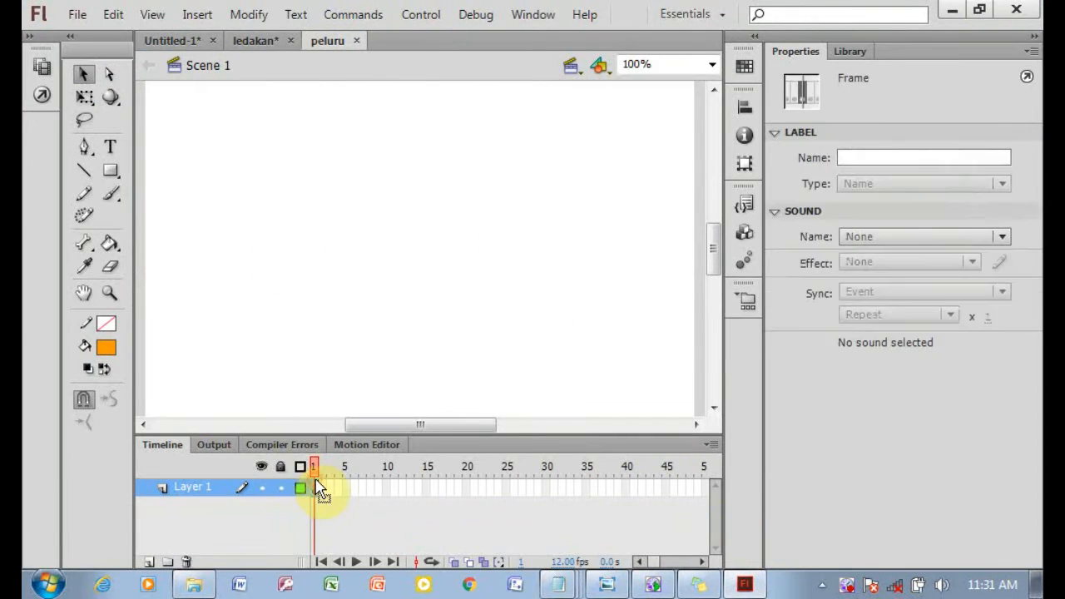
right_click(315, 488)
left_click(402, 317)
left_click_drag(473, 435, 406, 421)
left_click_drag(405, 412, 357, 411)
Paste the copied bullet frames into frame 2 of the PELURU layer in the main document.
left_click(173, 40)
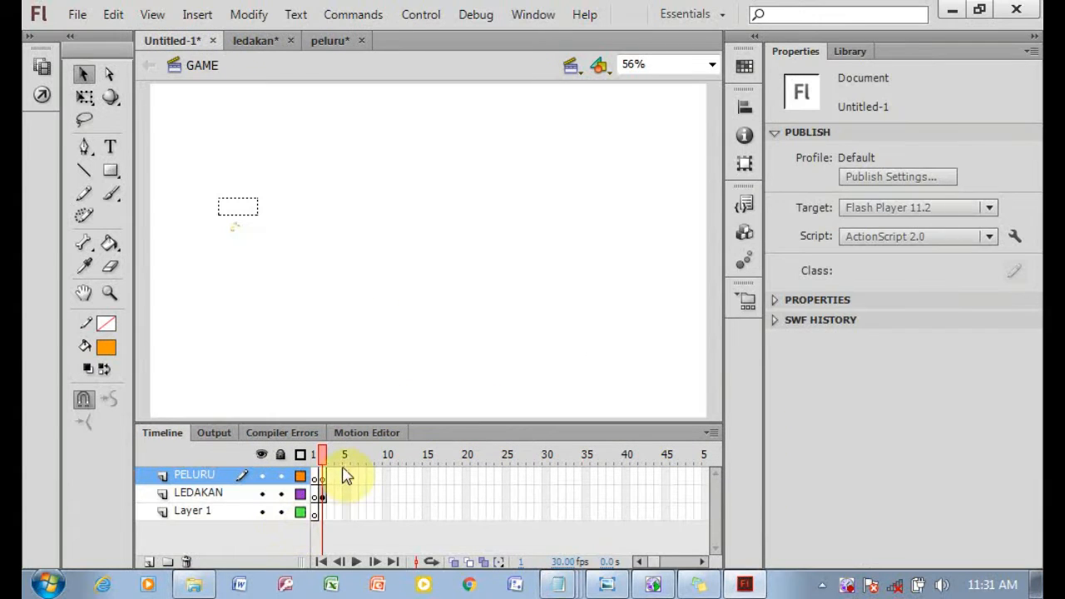
left_click(322, 477)
right_click(322, 477)
left_click(389, 334)
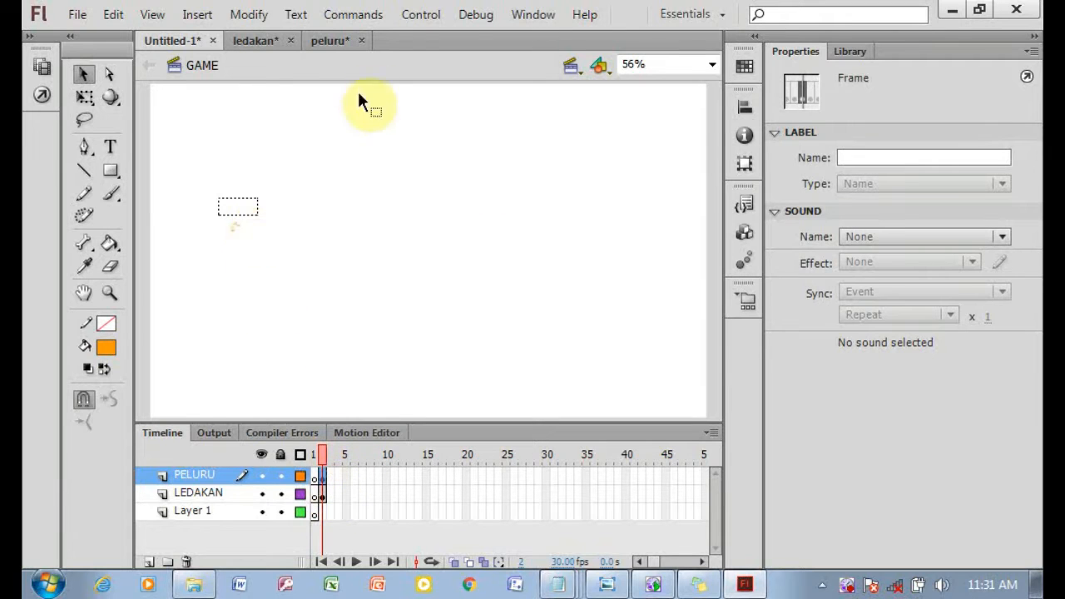
left_click(324, 495)
left_click(324, 477)
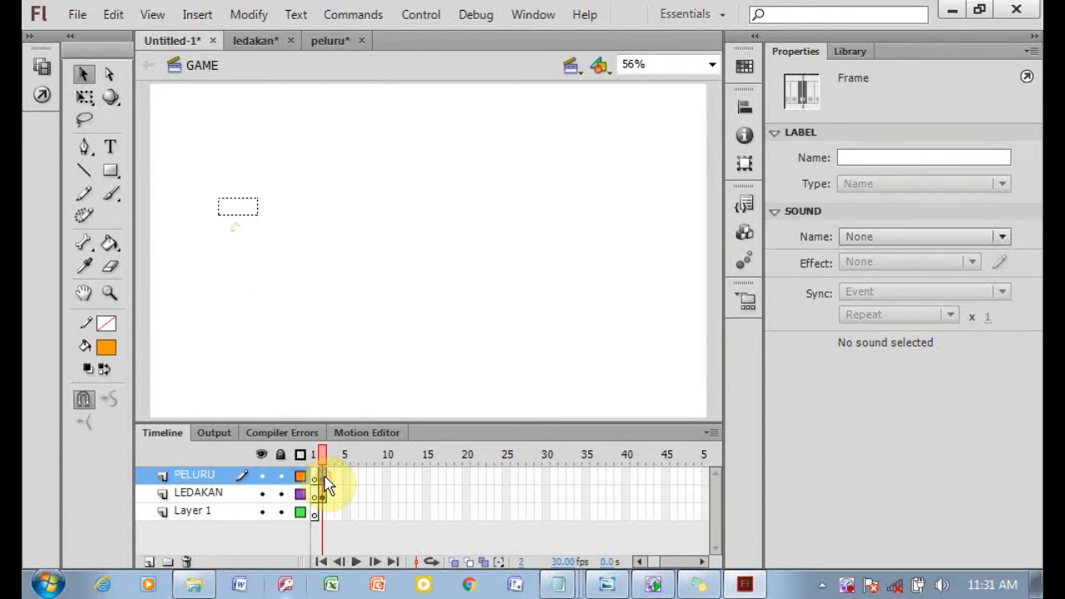
Add a new layer in the main document named SUARA.
left_click(329, 42)
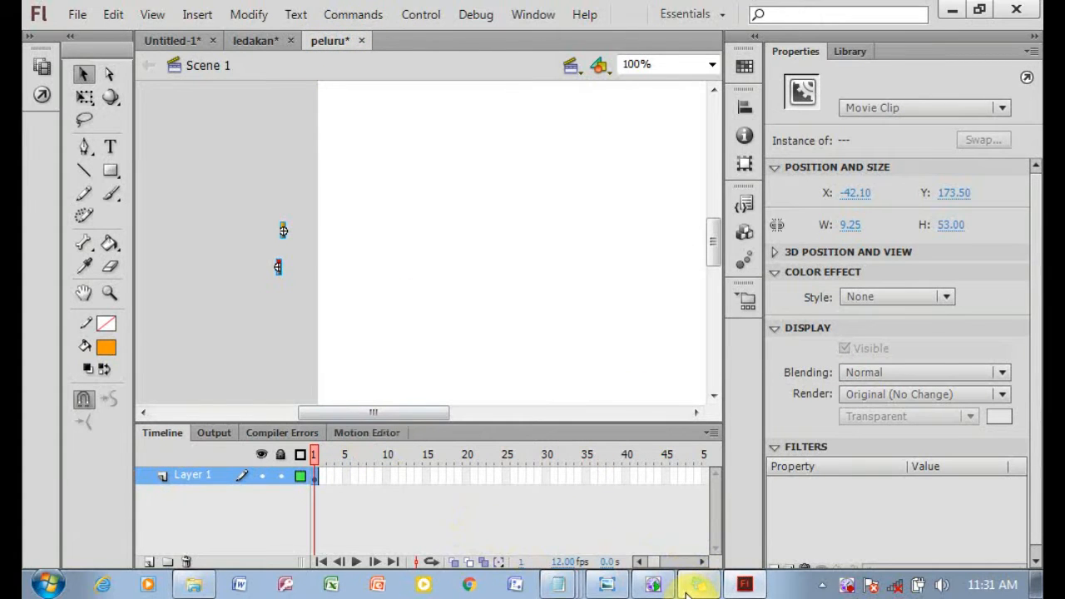
left_click(610, 581)
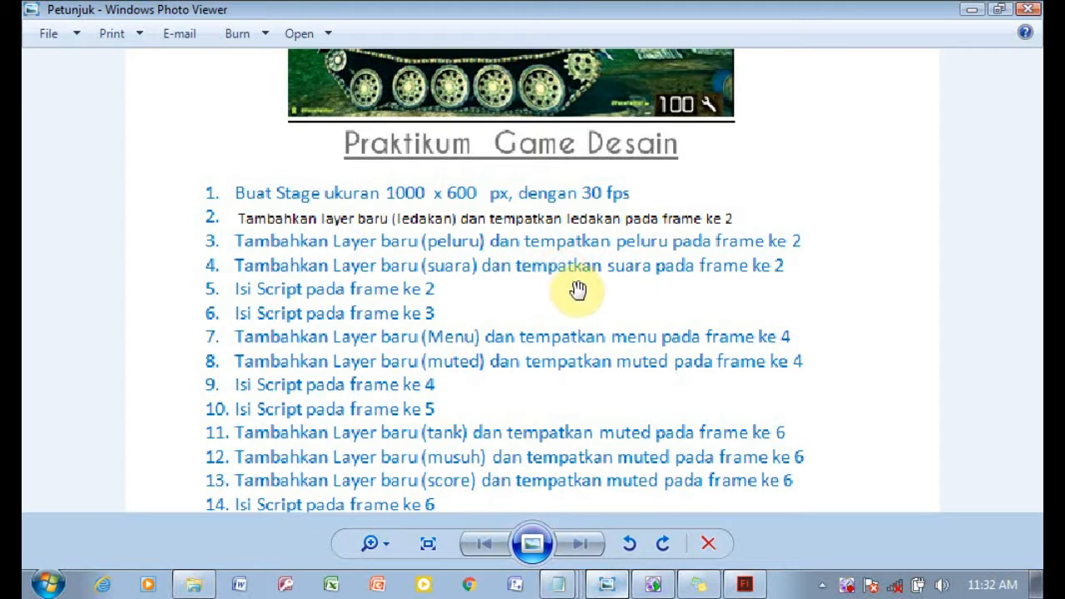
left_click(742, 584)
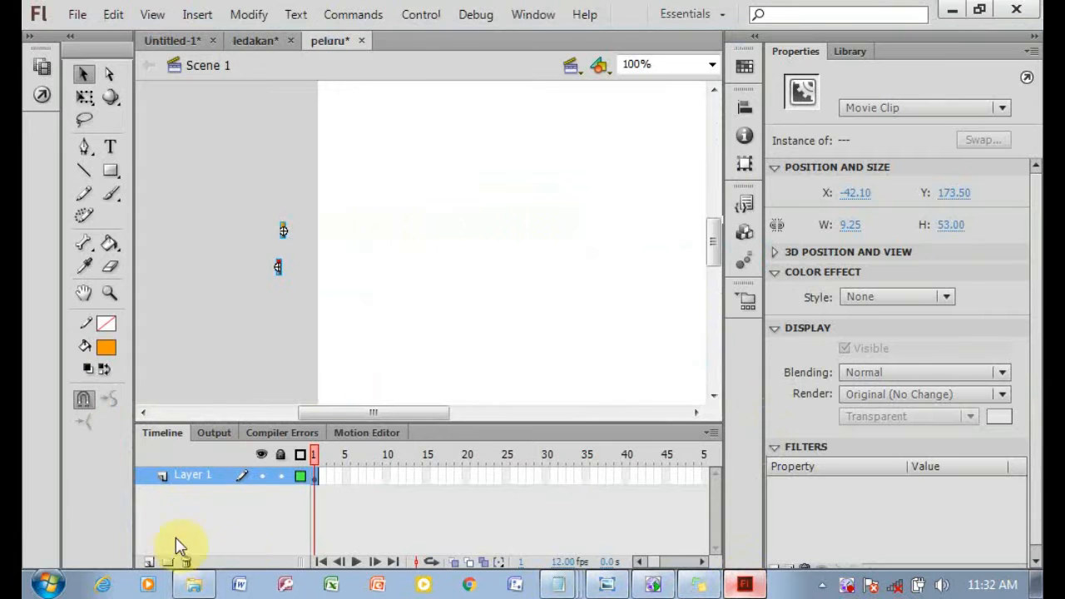
left_click(176, 40)
left_click(148, 561)
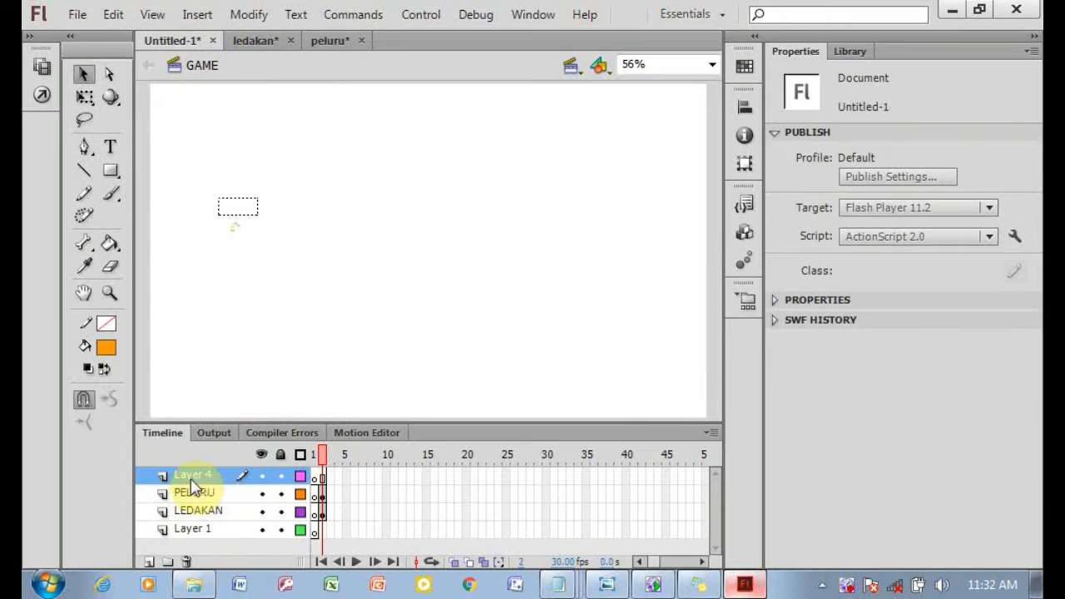
left_click(195, 479)
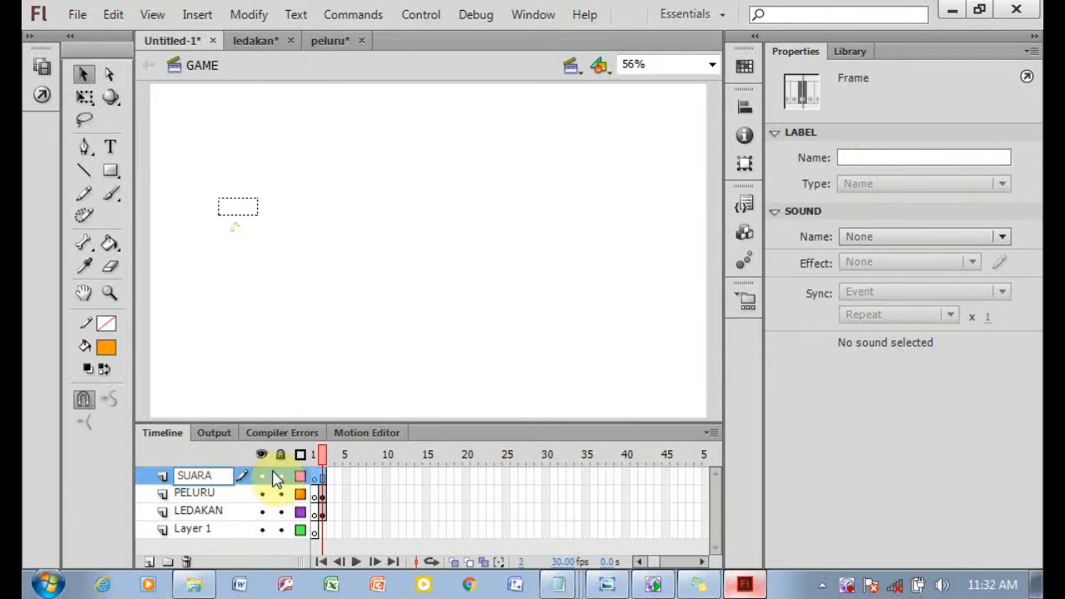
type("SUARA")
Insert a keyframe at frame 2 of the SUARA layer.
left_click(323, 478)
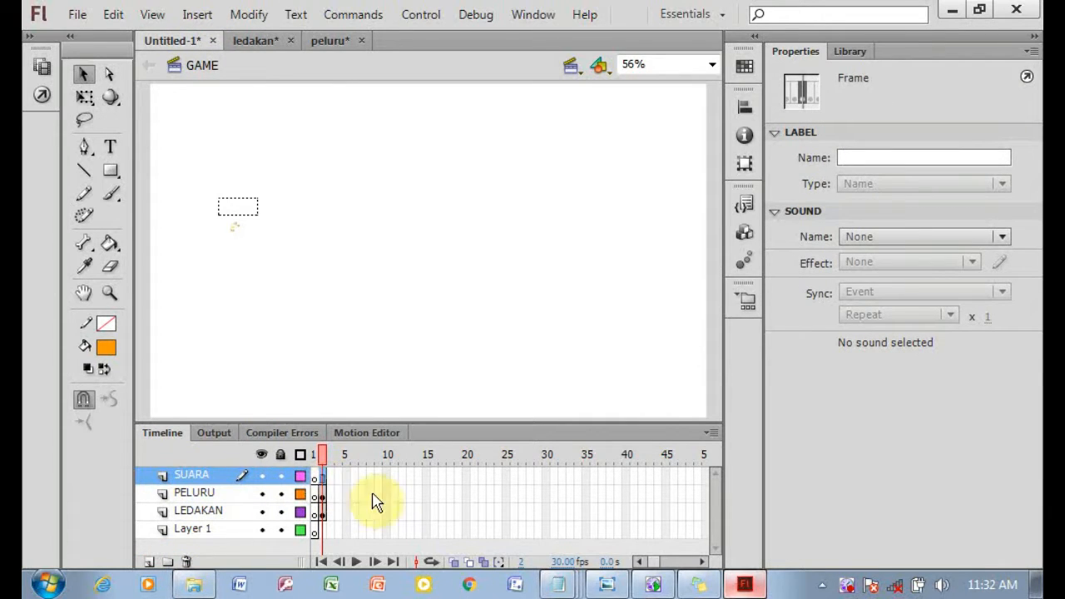
left_click(608, 586)
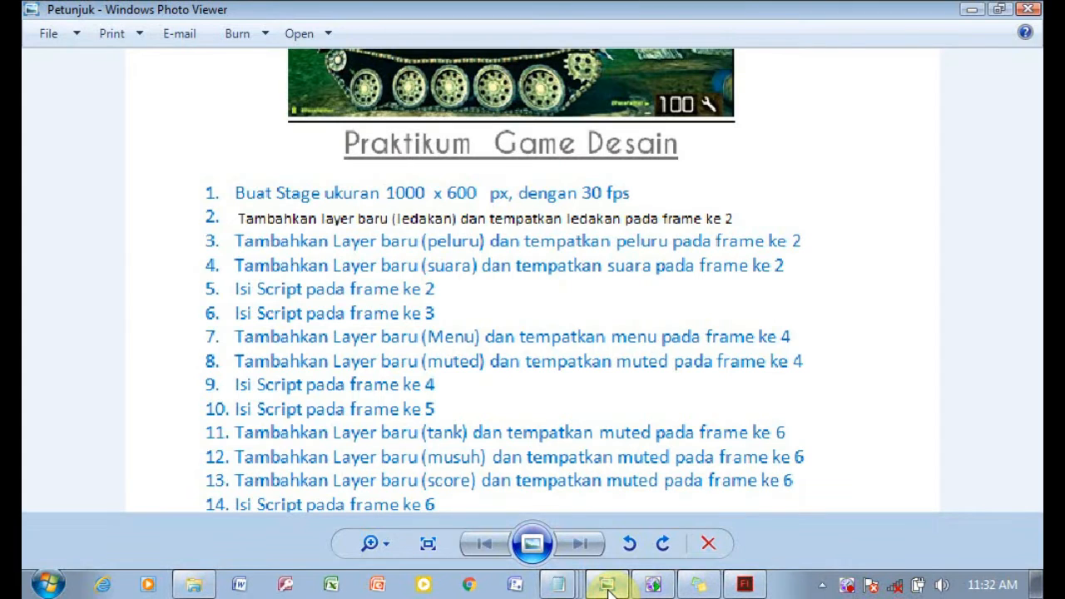
left_click(608, 587)
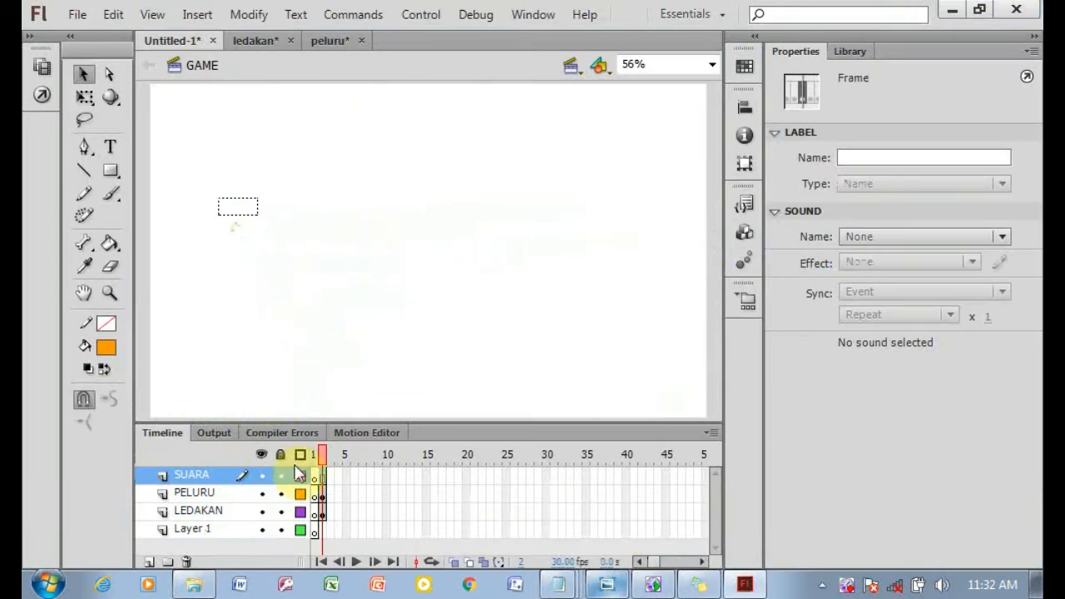
right_click(325, 479)
left_click(397, 173)
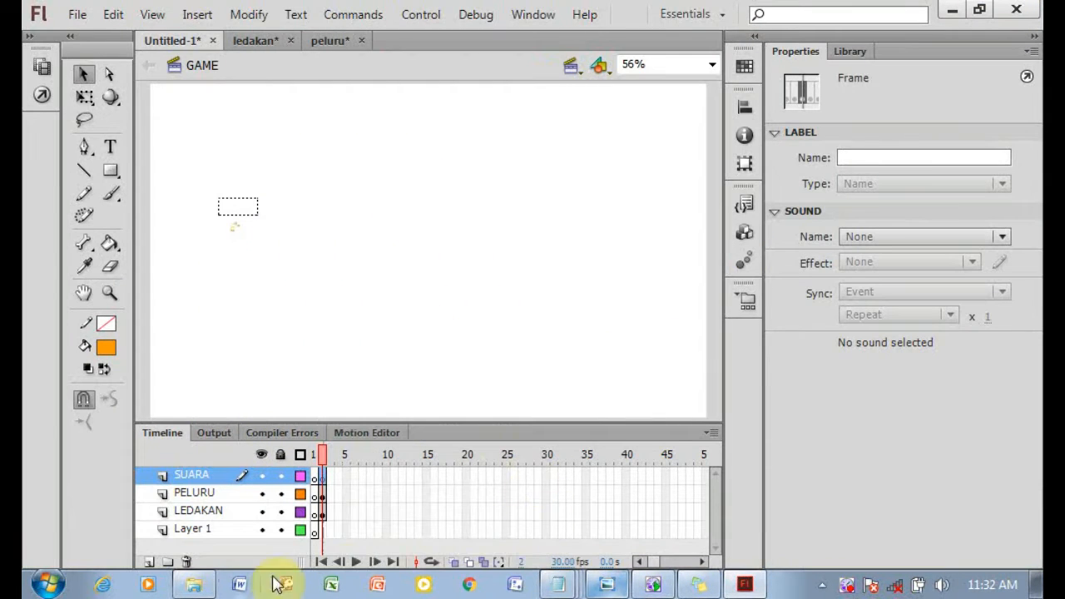
Open suara.fla from the Praktikum 8 tank folder, copy its frames and return to the main document.
left_click(200, 587)
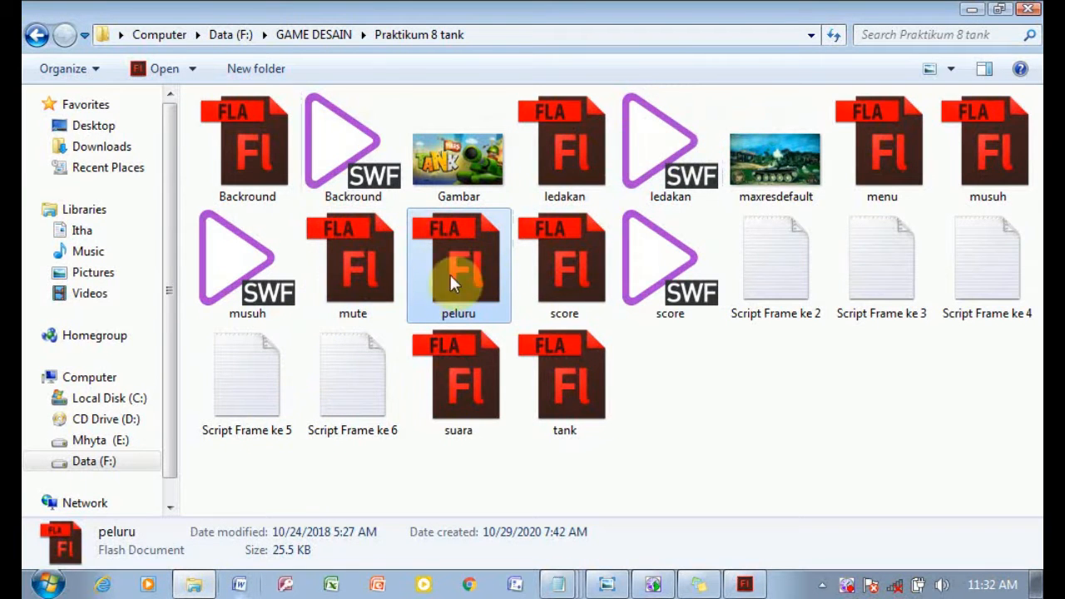
left_click(469, 394)
left_click(743, 585)
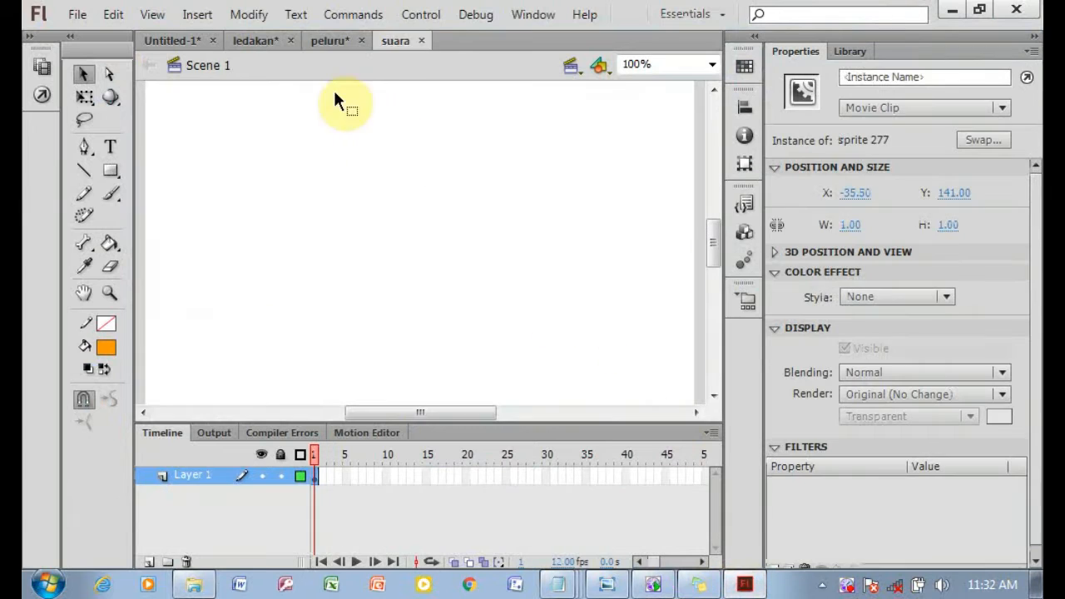
left_click_drag(399, 413, 356, 412)
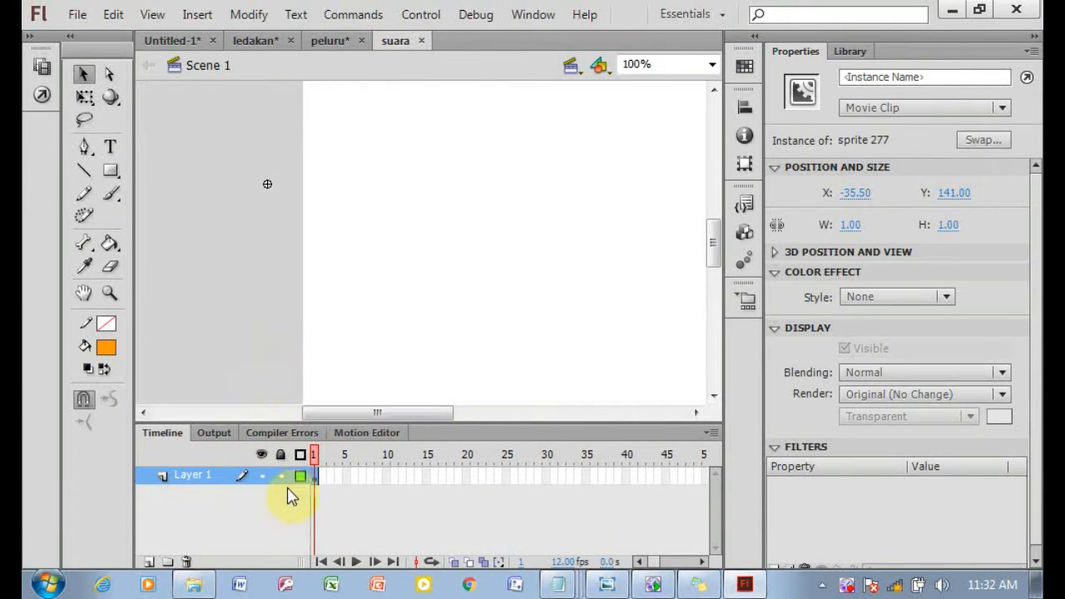
right_click(316, 476)
left_click(413, 312)
left_click(199, 40)
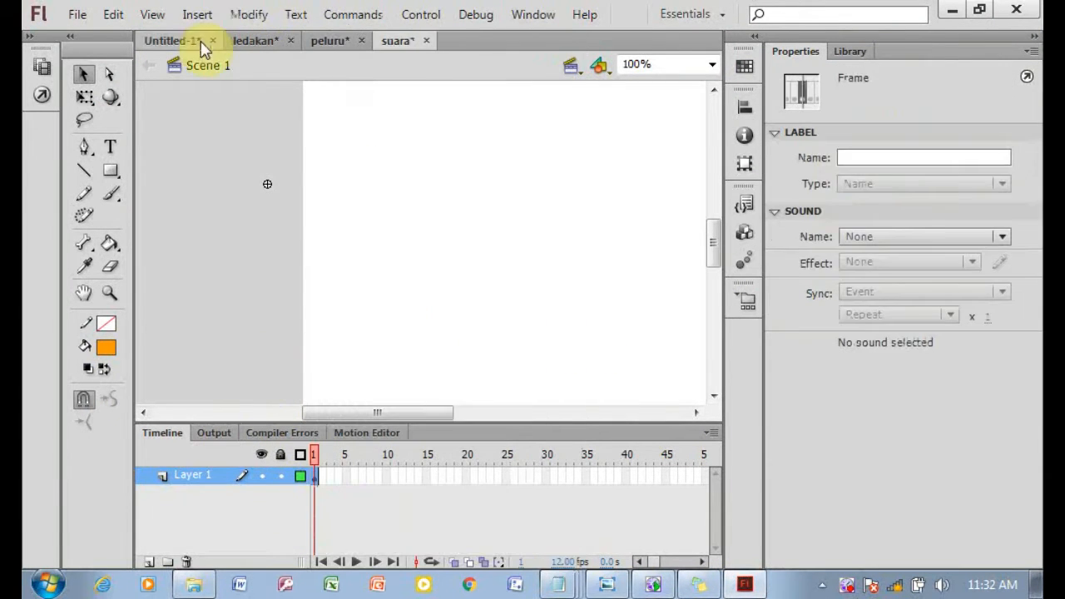
Paste the copied sound frames into frame 2 of the SUARA layer in the main document.
left_click_drag(320, 532, 318, 476)
right_click(319, 476)
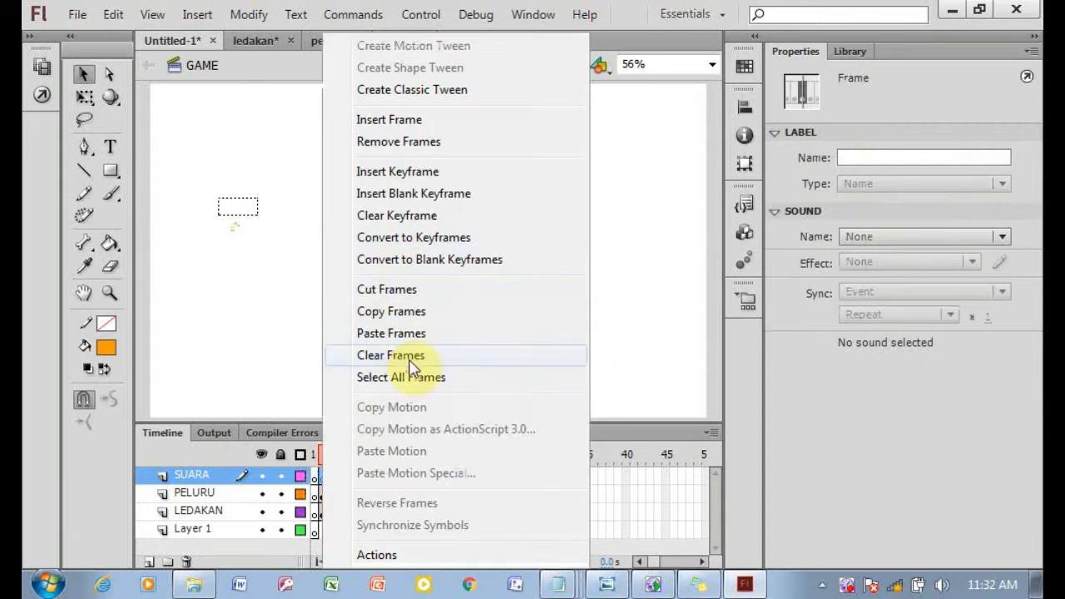
left_click(418, 332)
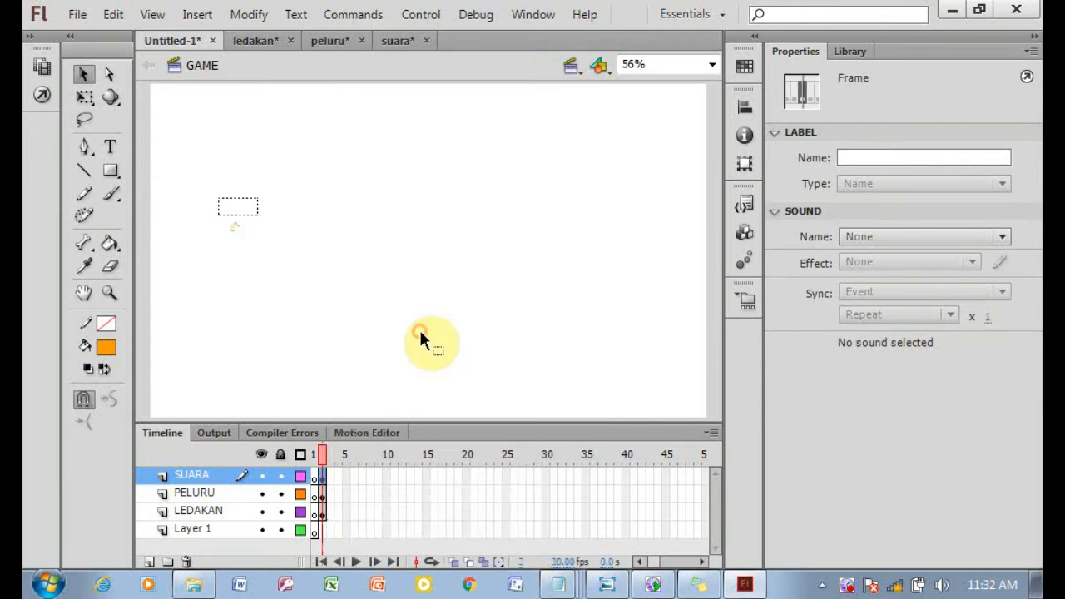
Open Script Frame ke 2 from the Praktikum 8 tank folder, copy all of its script and return to Flash.
left_click(610, 585)
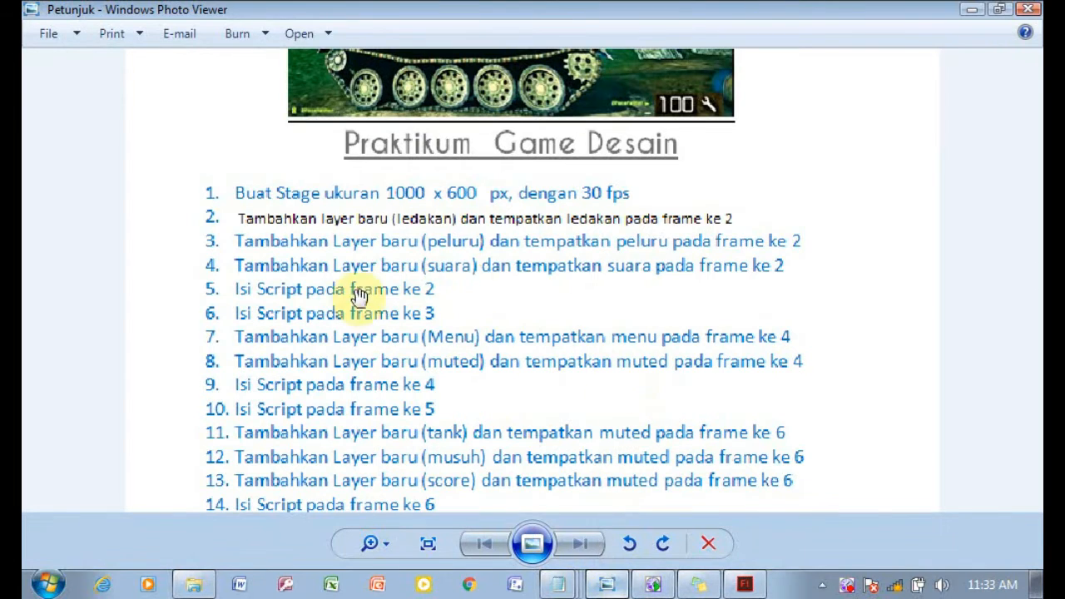
left_click(193, 584)
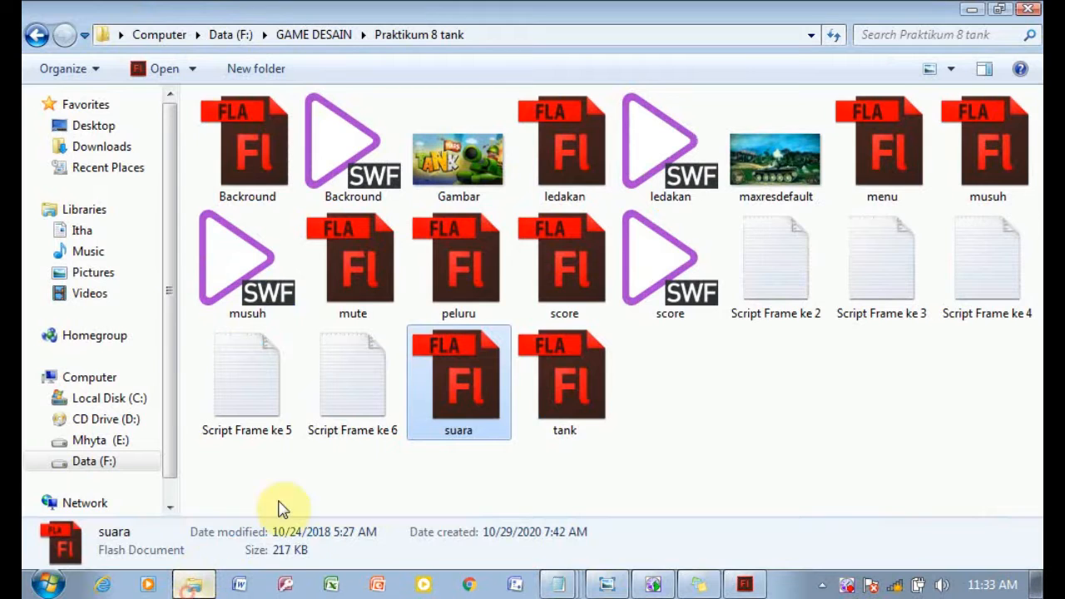
double_click(791, 311)
left_click_drag(287, 479, 23, 73)
right_click(152, 232)
left_click(268, 297)
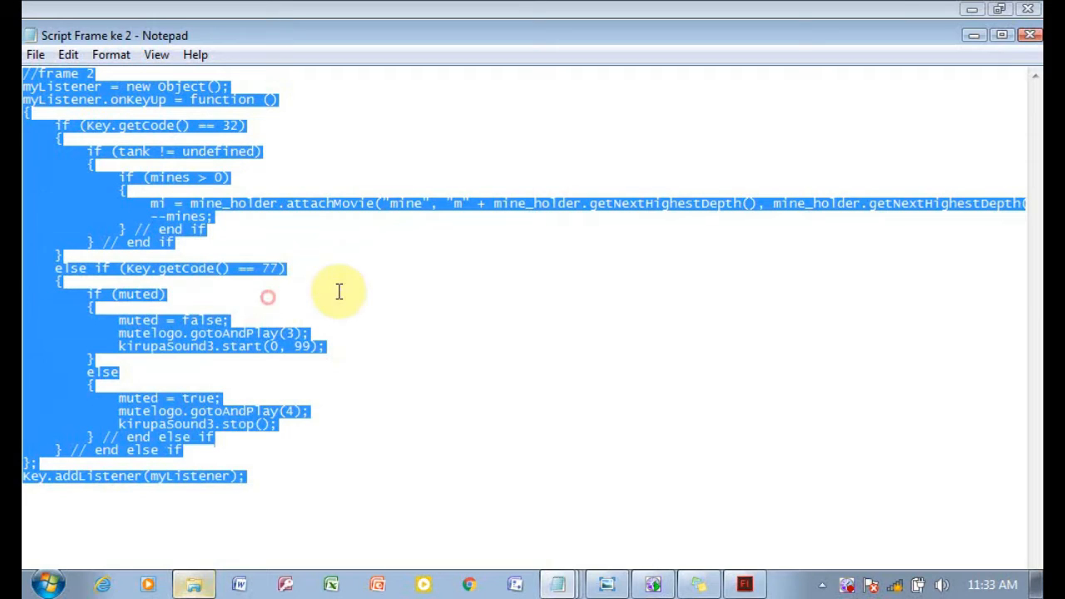
left_click(744, 585)
Add a new layer named ACTION and insert a blank keyframe at its frame 2.
left_click(148, 561)
double_click(192, 478)
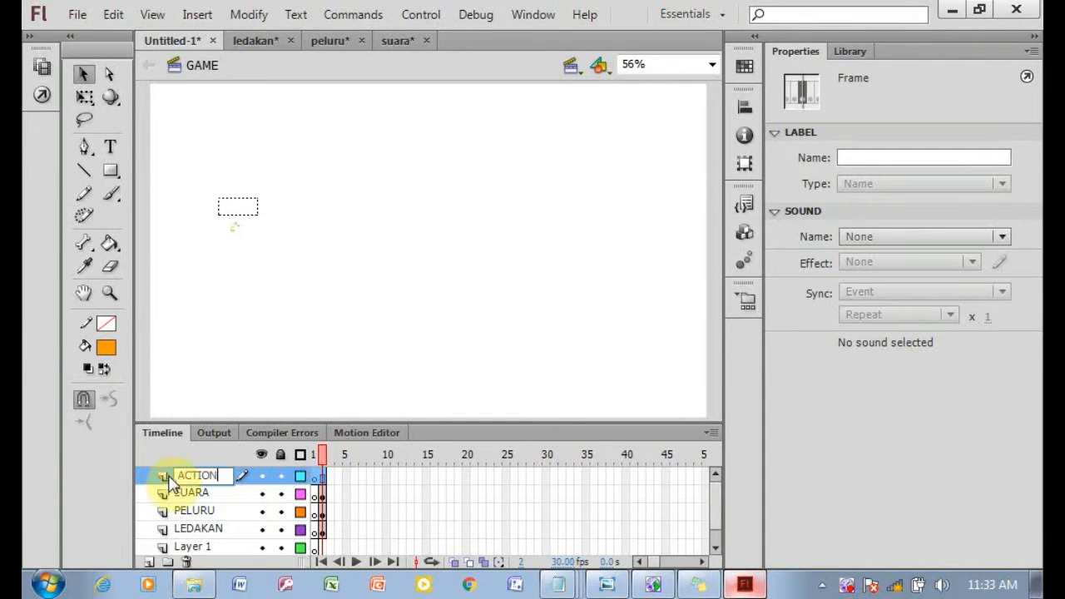
left_click(332, 480)
right_click(332, 480)
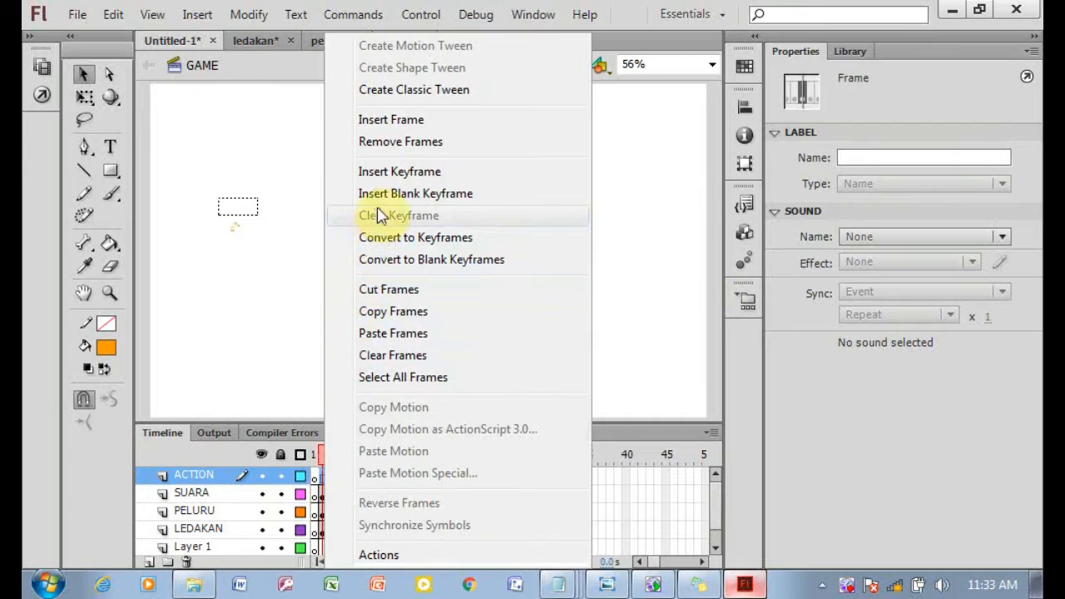
left_click(420, 194)
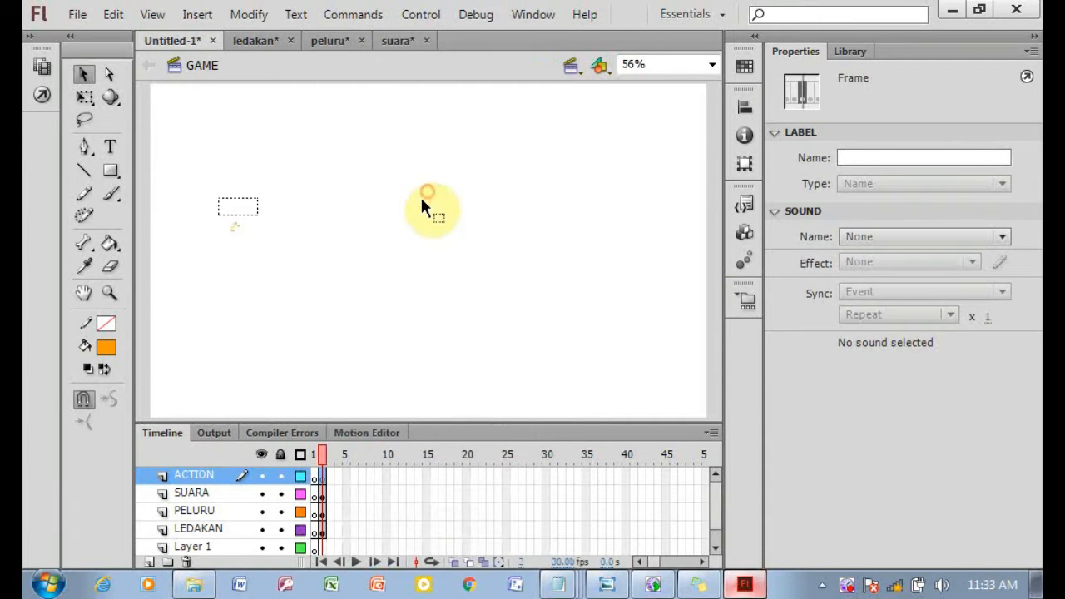
Paste the copied script into the actions of ACTION frame 2 and check its syntax.
right_click(325, 484)
left_click(409, 554)
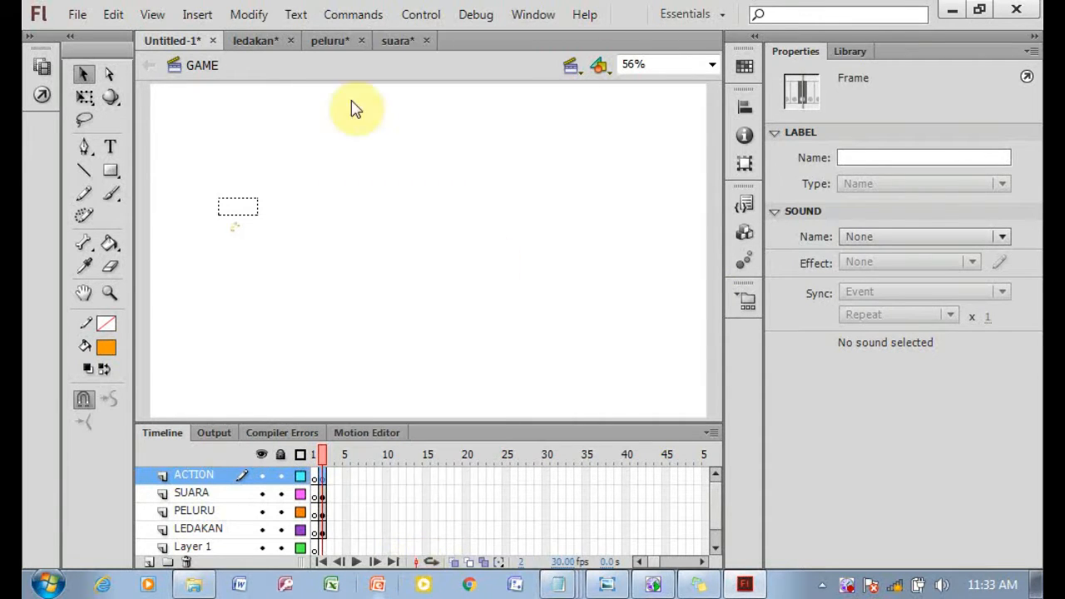
right_click(345, 155)
left_click(449, 227)
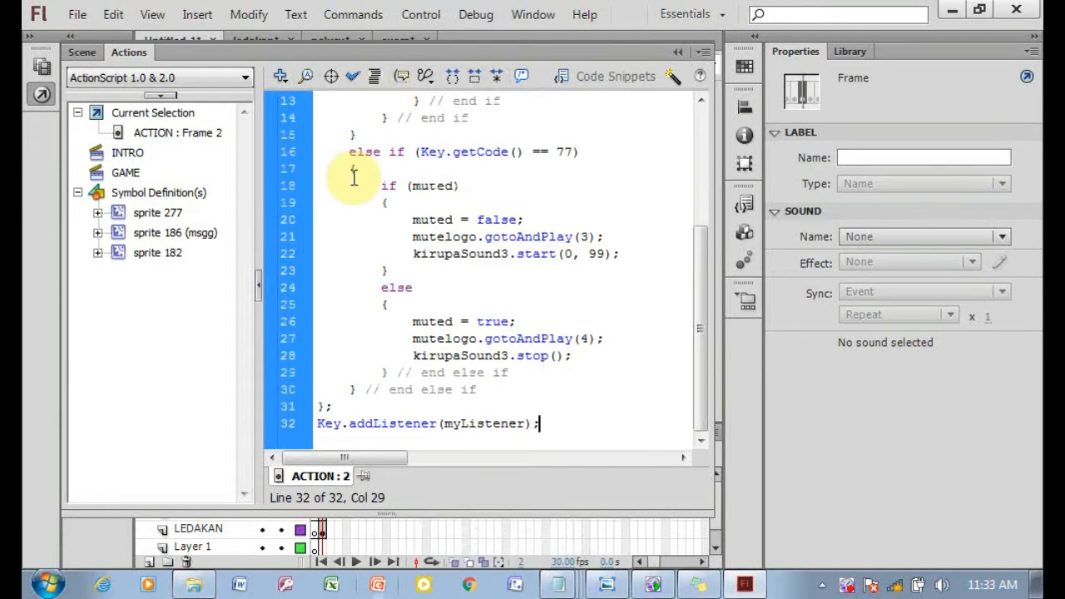
left_click(355, 79)
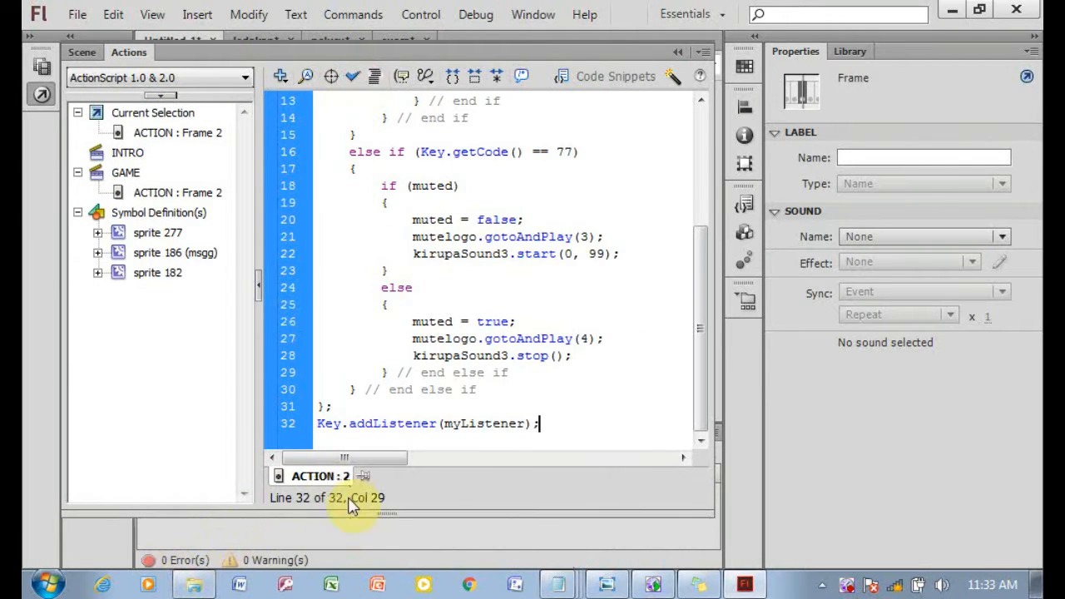
left_click(681, 53)
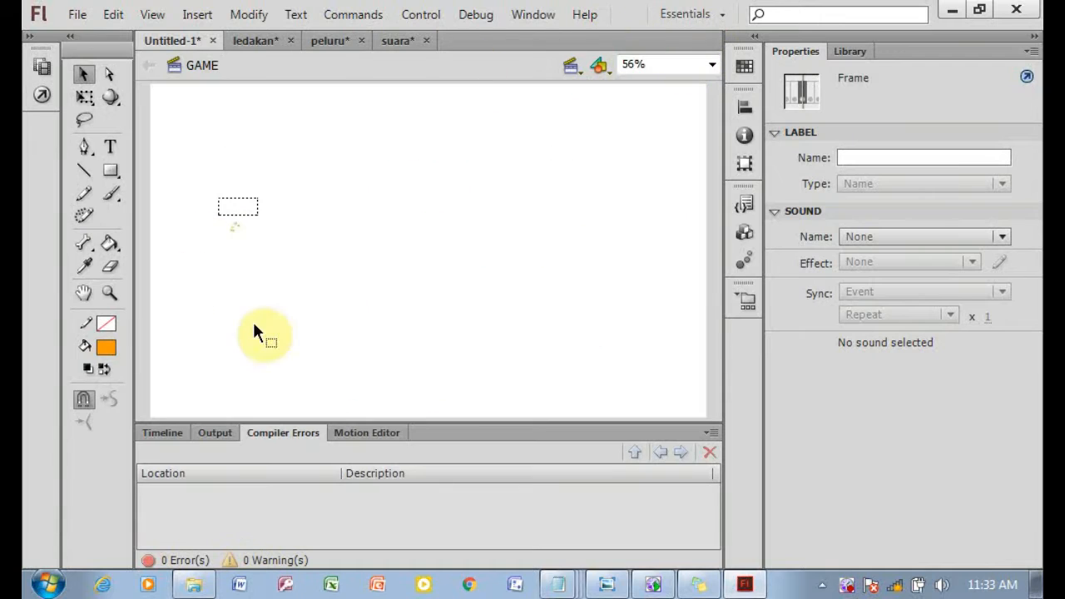
left_click(162, 432)
Insert a blank keyframe at frame 3 of the ACTION layer.
left_click(618, 587)
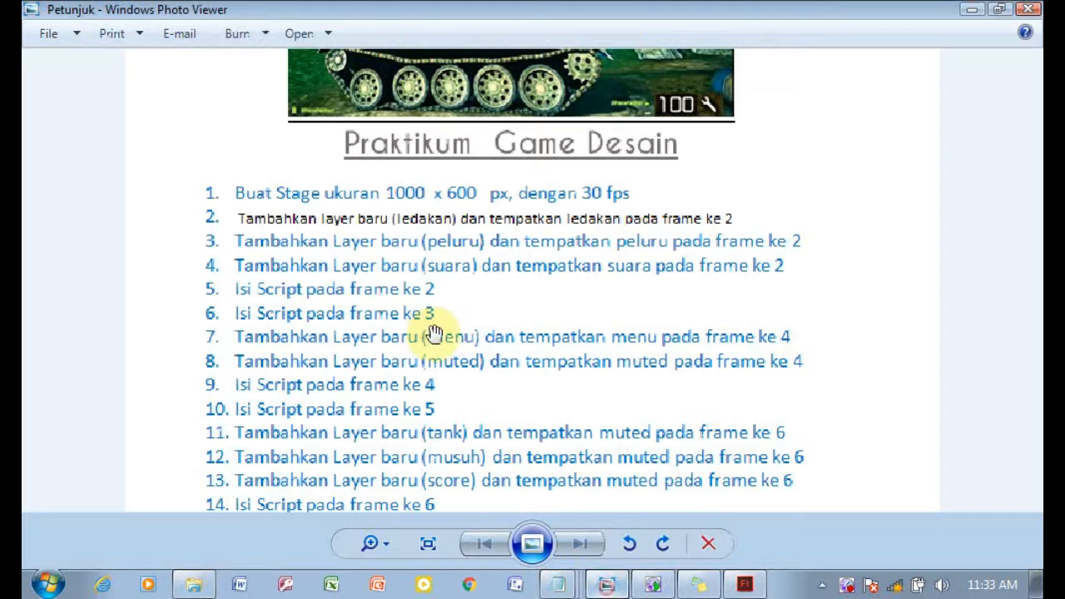
left_click(682, 586)
right_click(322, 478)
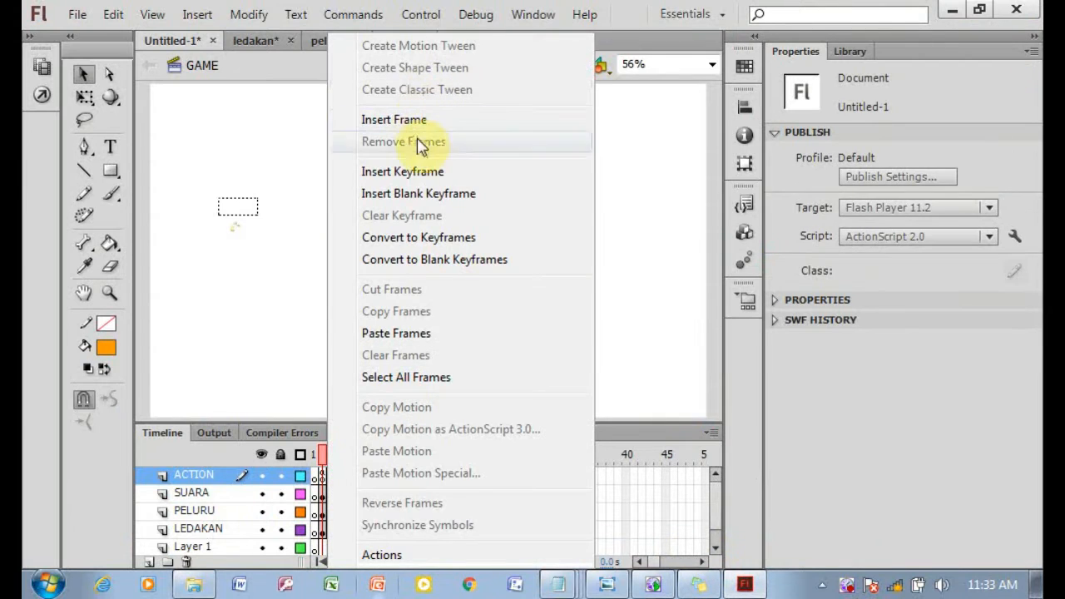
left_click(467, 196)
Open Script Frame ke 3 from the Praktikum 8 tank folder, copy all of its script and return to Flash.
left_click(200, 585)
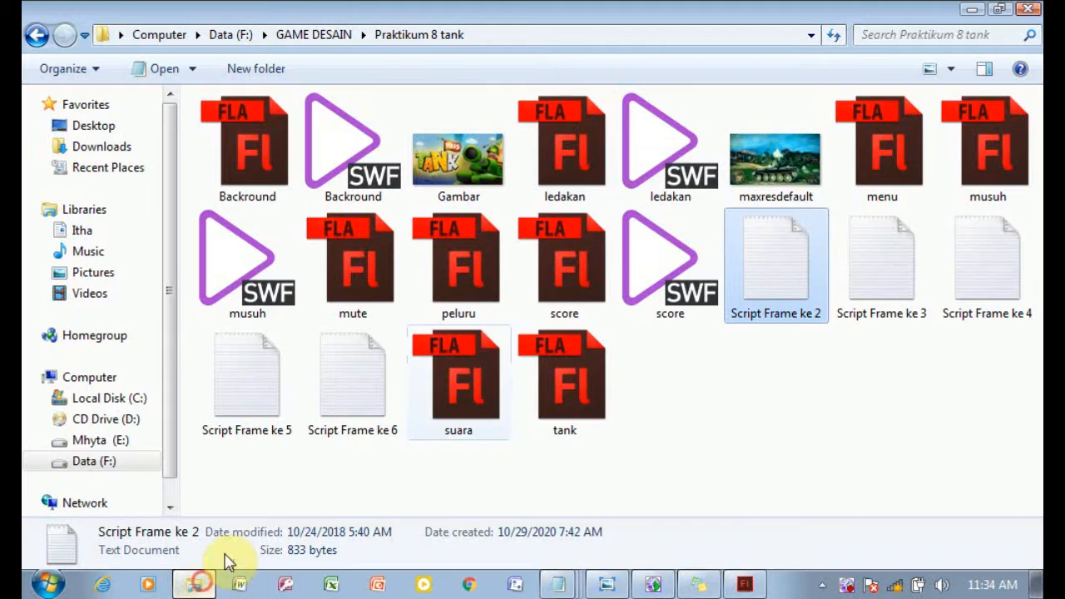
double_click(915, 311)
left_click_drag(269, 119, 33, 63)
left_click(35, 58)
right_click(263, 75)
left_click(306, 138)
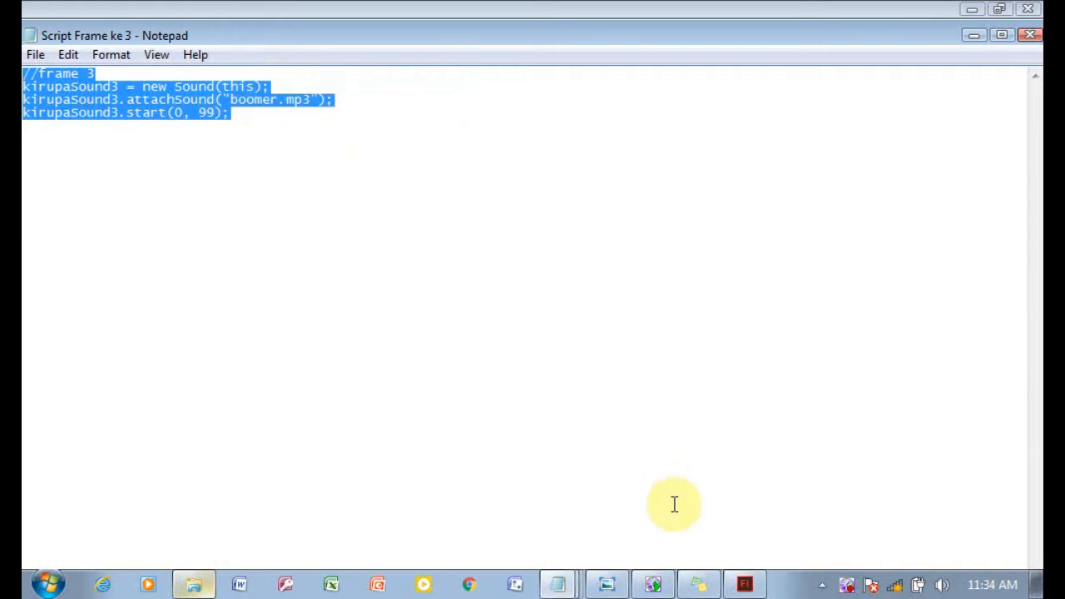
left_click(744, 585)
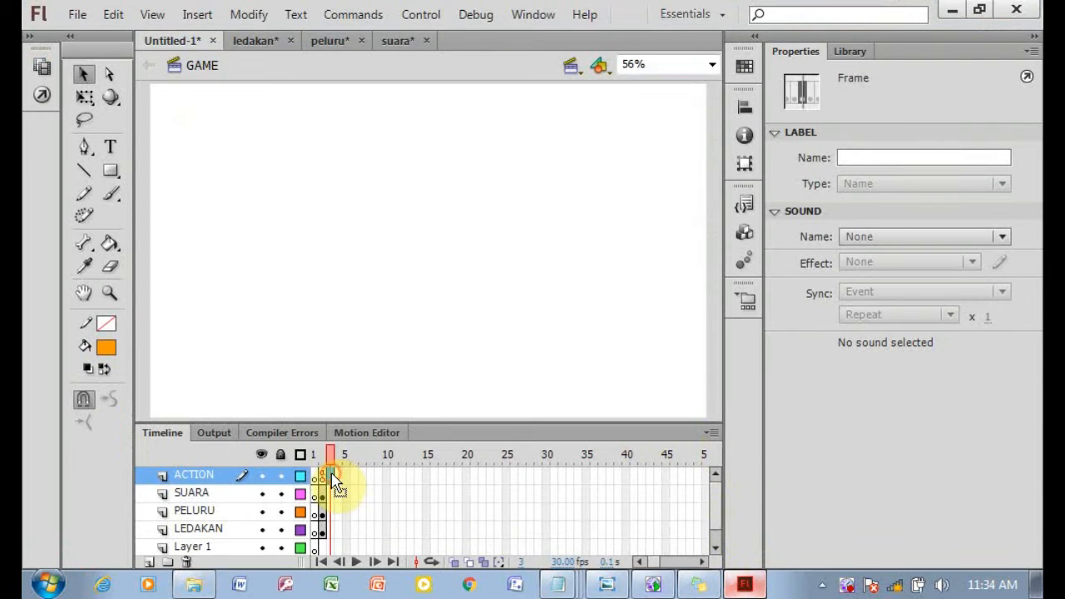
Paste the copied script into the actions of ACTION frame 3.
left_click(41, 96)
right_click(420, 95)
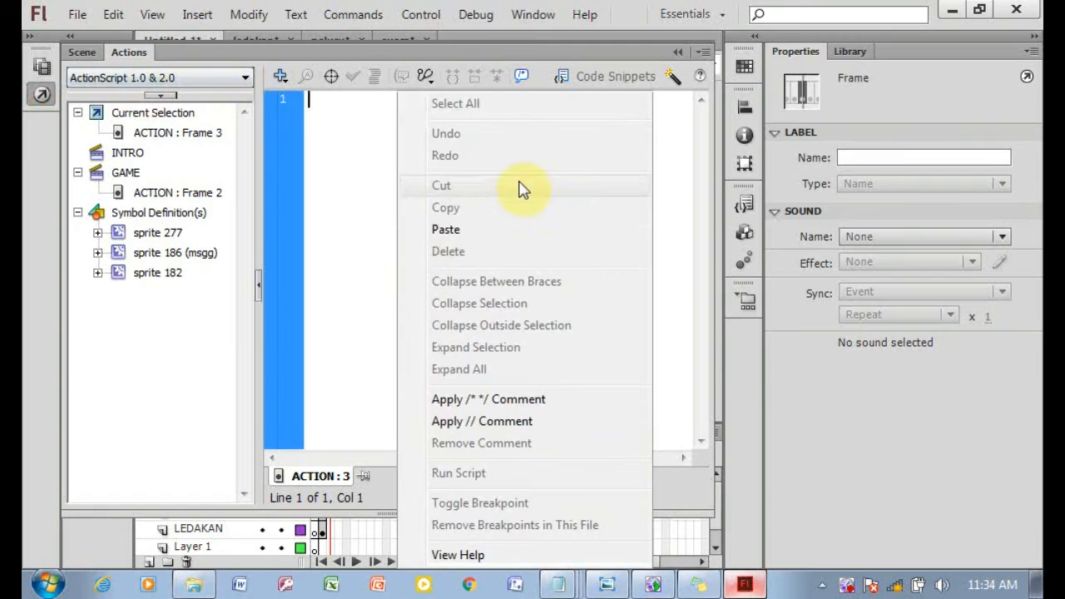
left_click(449, 227)
left_click(678, 54)
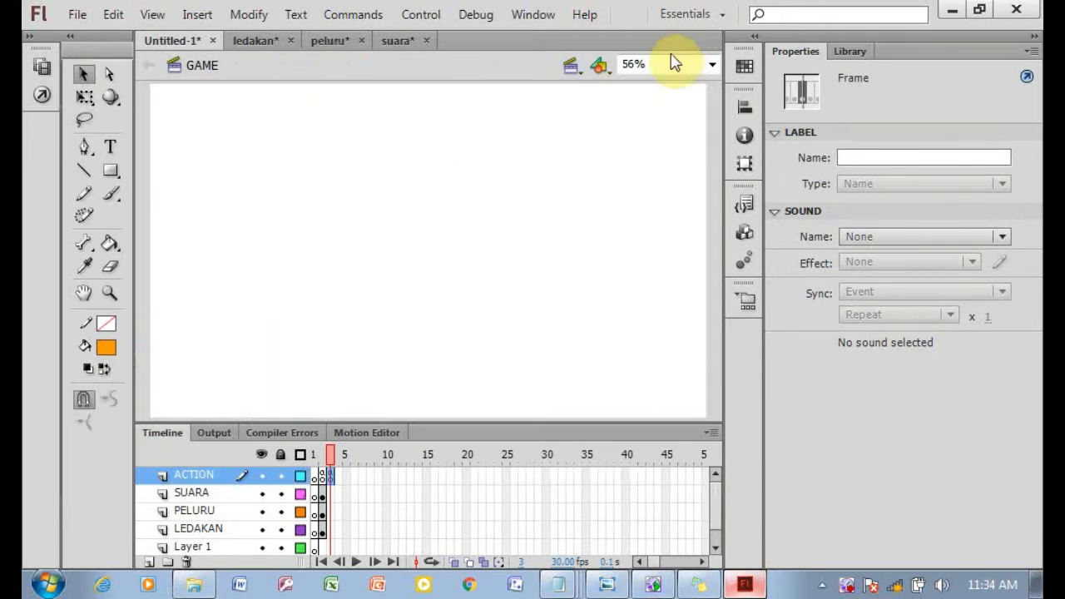
Add a new layer named MENU and insert a keyframe at its frame 4.
left_click(642, 509)
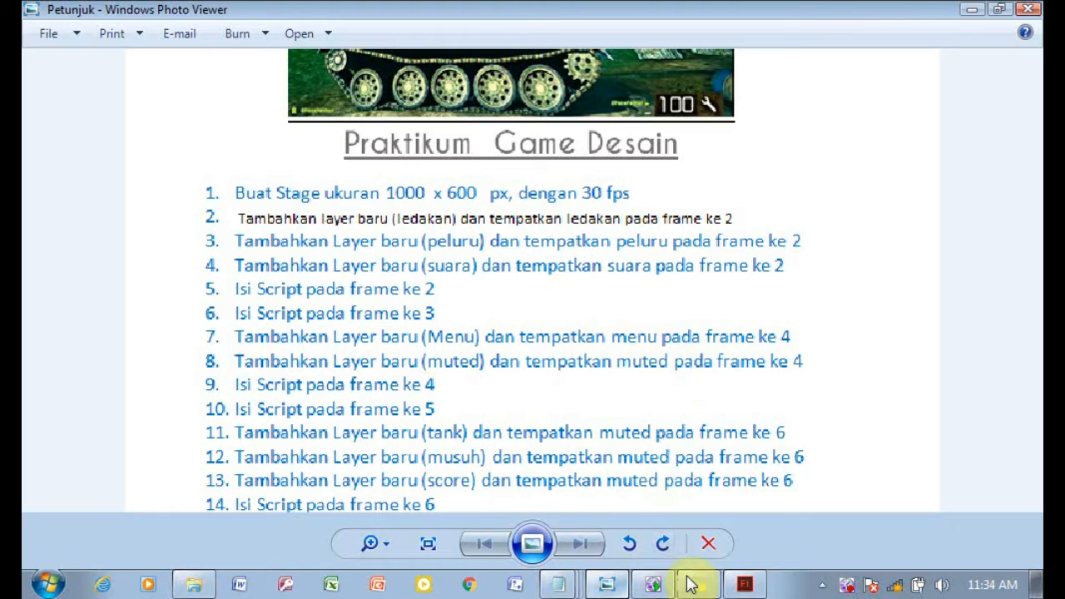
left_click(745, 584)
left_click(148, 562)
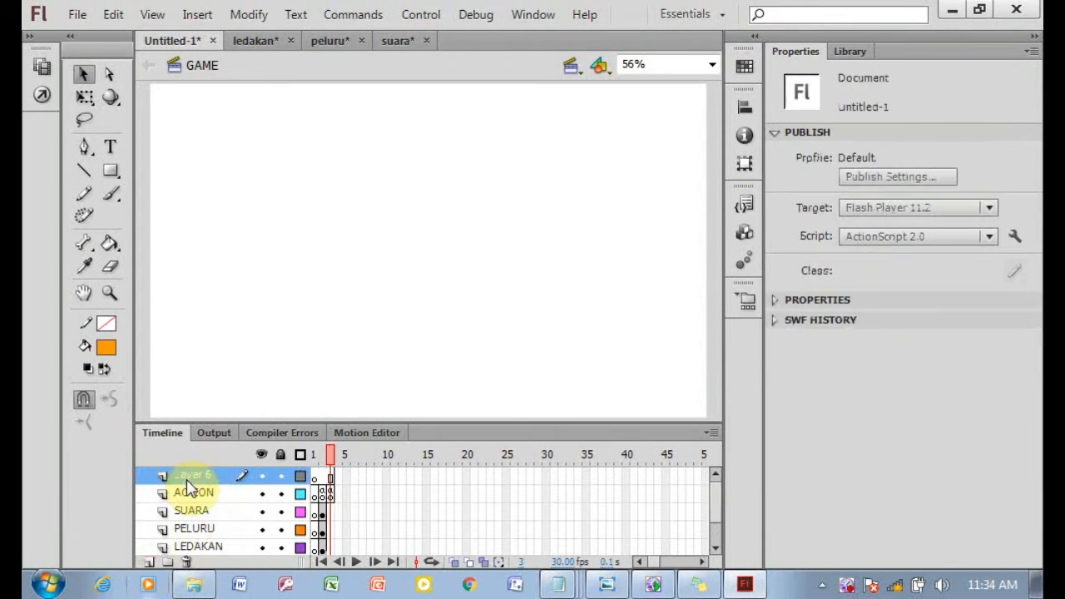
double_click(191, 478)
type("MENU")
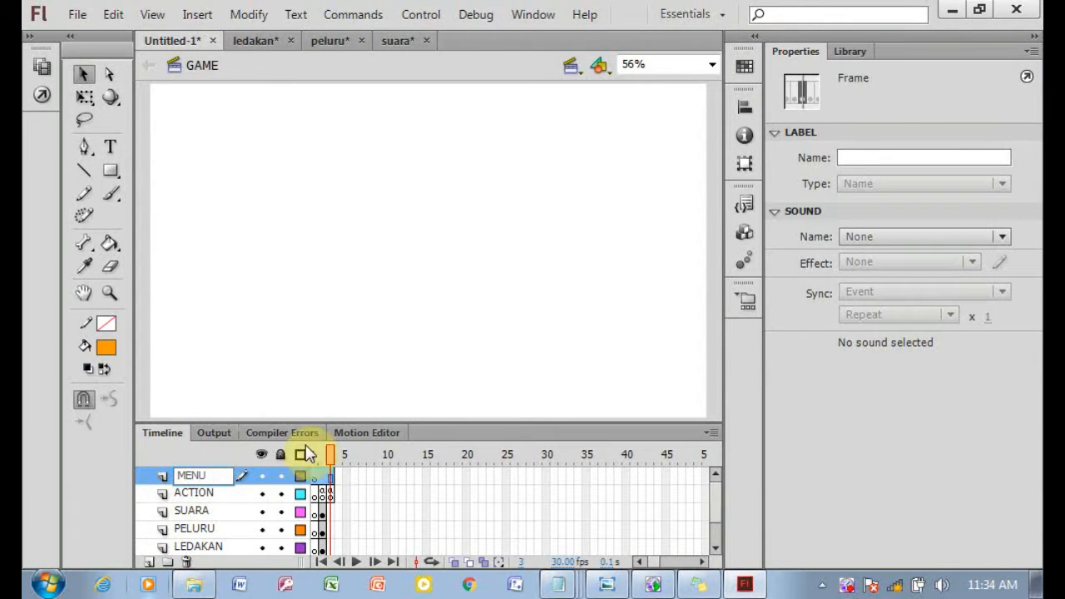
right_click(339, 479)
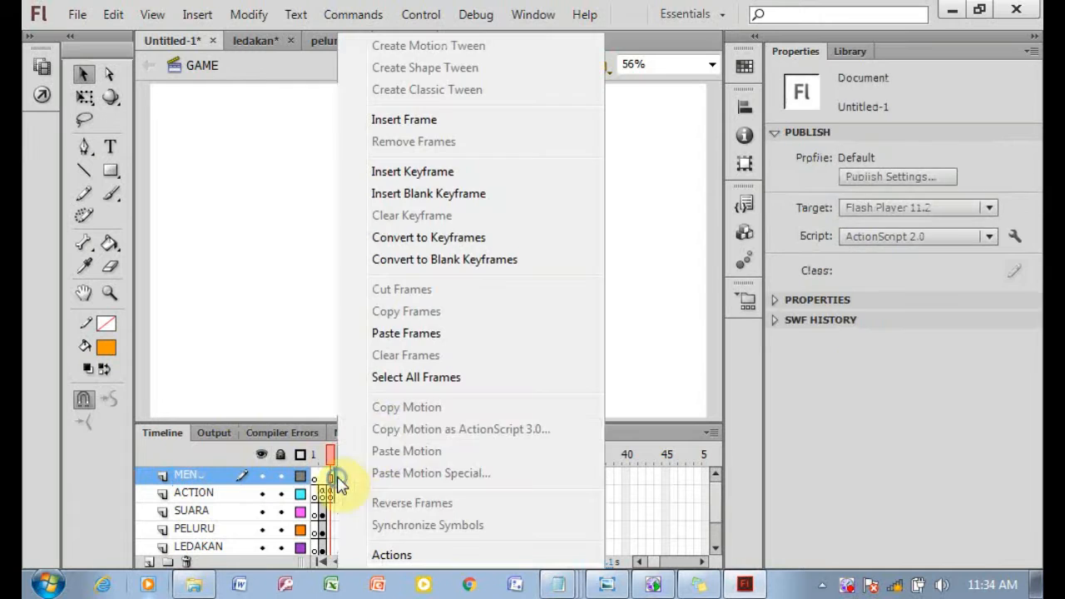
left_click(425, 173)
Open menu.fla from the Praktikum 8 tank folder, copy its frames and return to the main document.
left_click(193, 584)
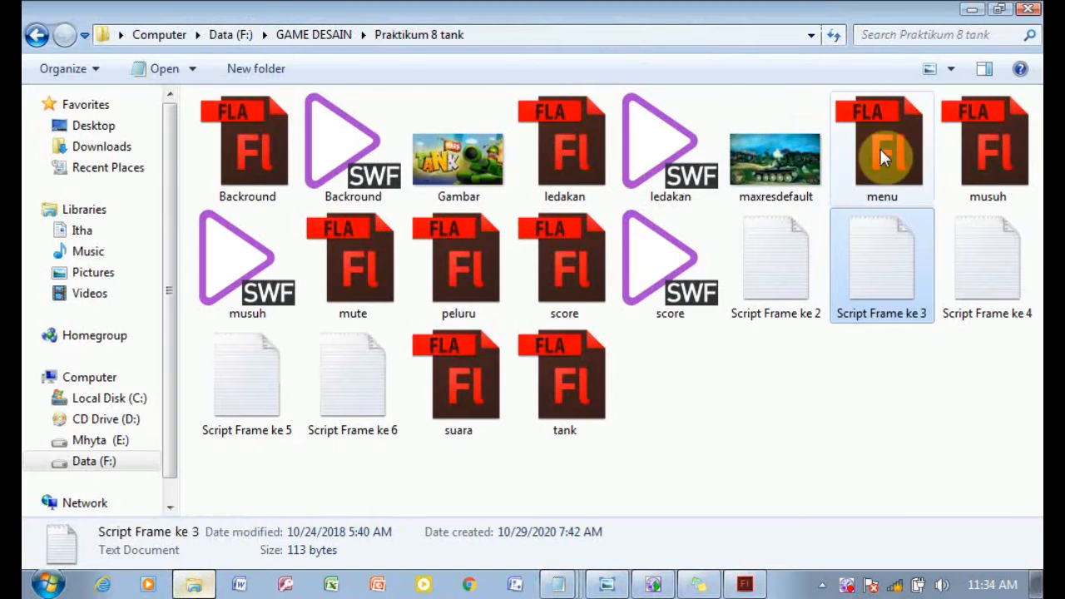
double_click(883, 158)
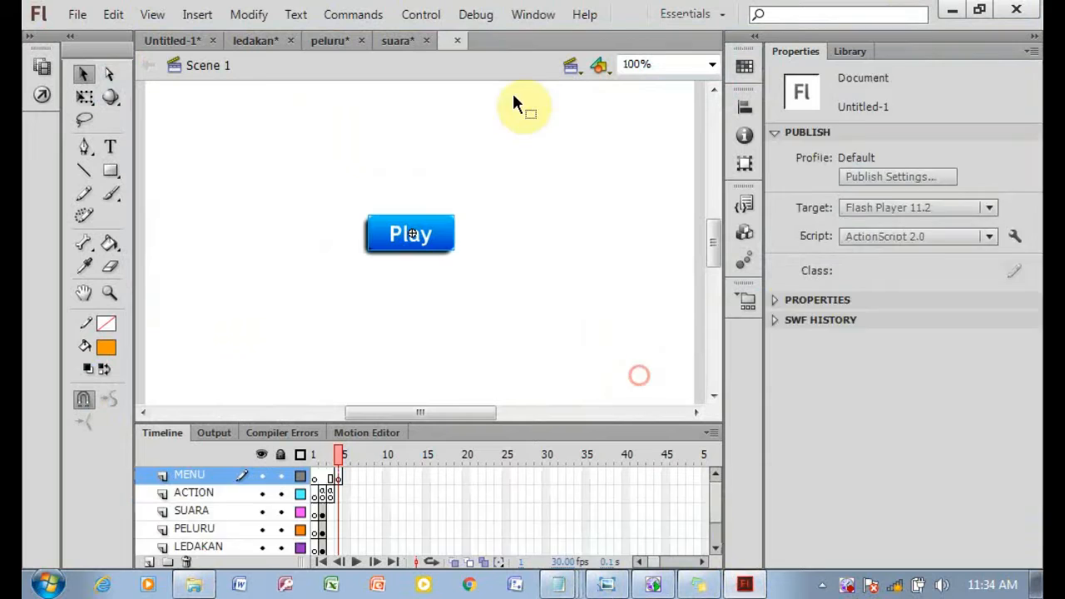
left_click(420, 237)
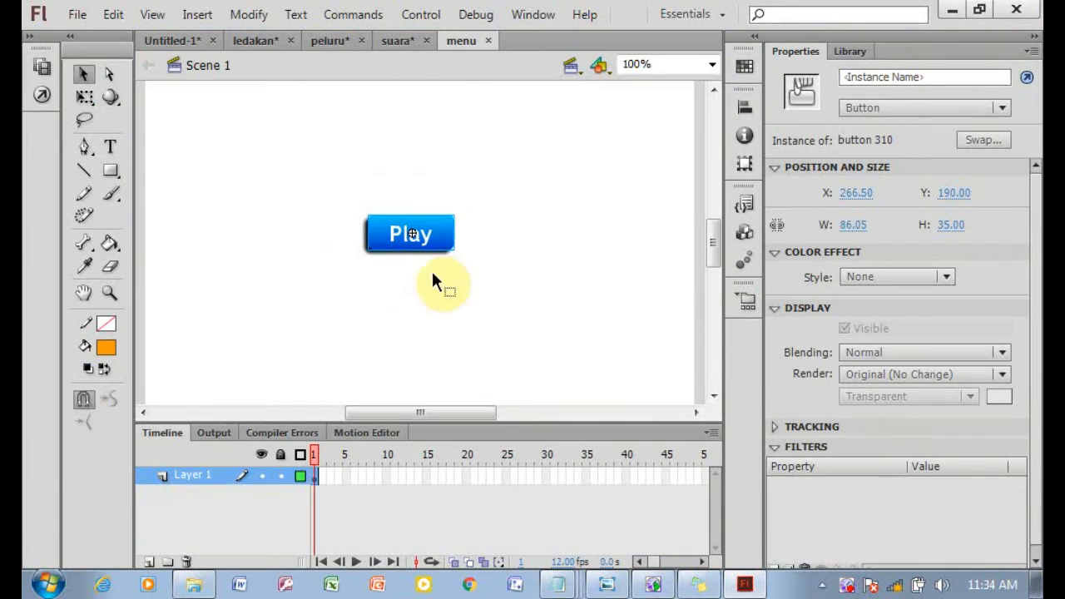
left_click(310, 475)
right_click(309, 475)
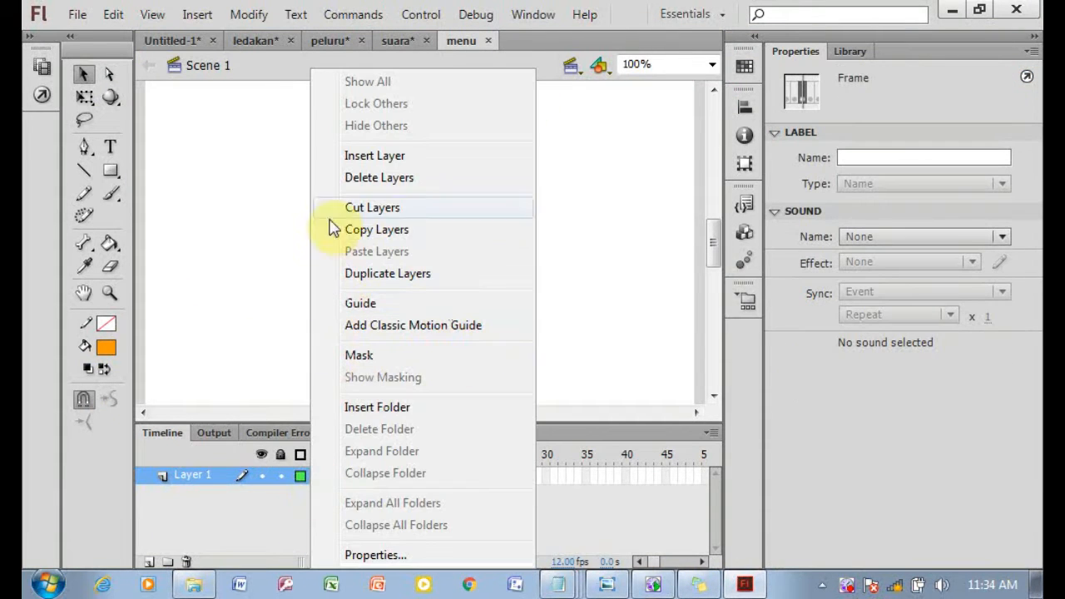
left_click(288, 356)
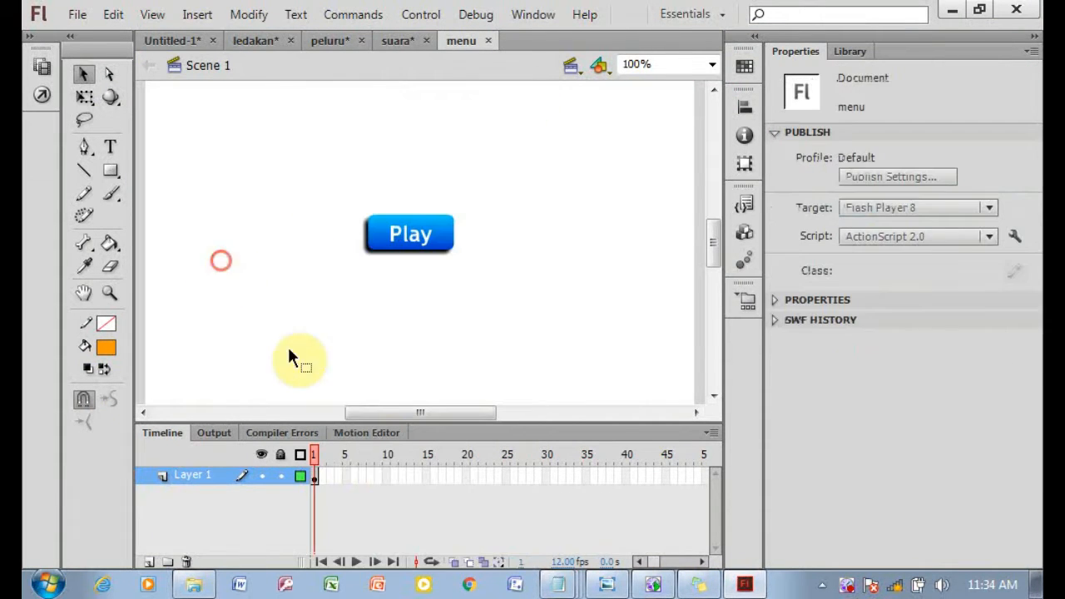
right_click(321, 480)
left_click(368, 310)
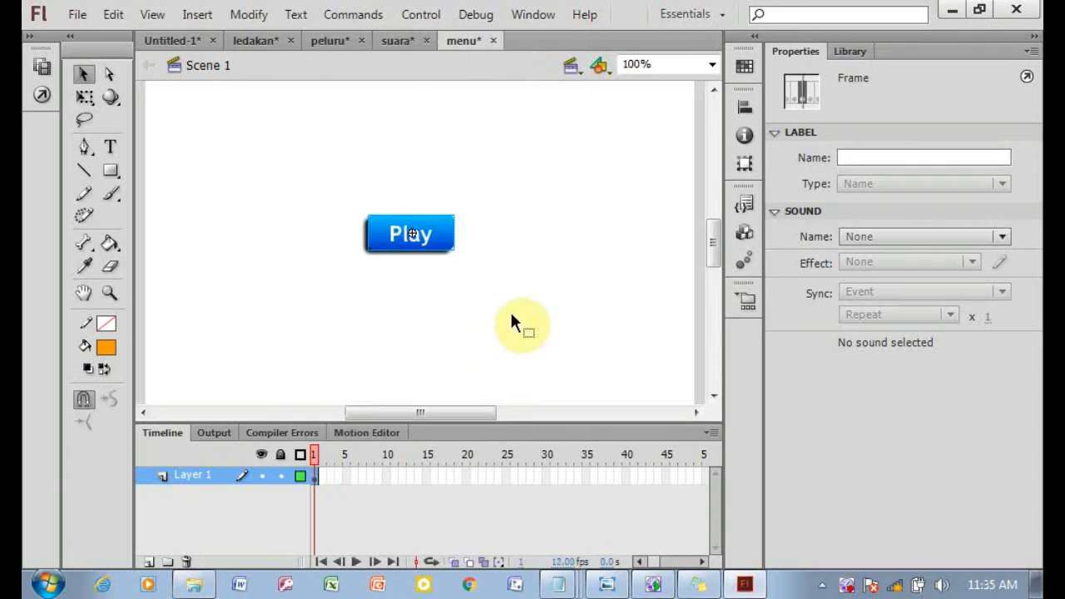
left_click(185, 41)
Paste the copied menu frames into frame 4 of the MENU layer.
right_click(336, 481)
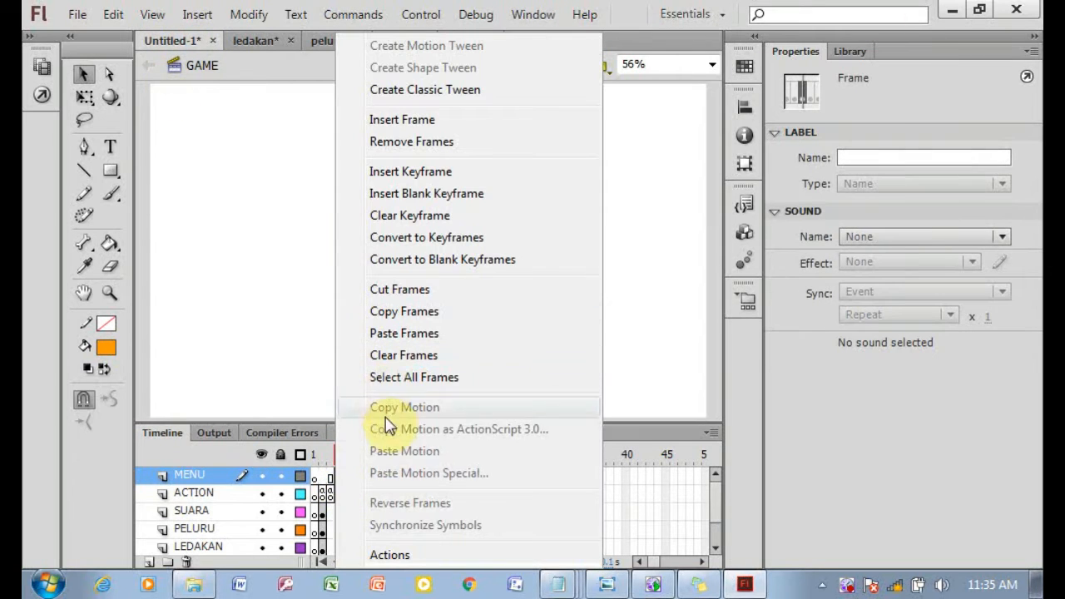
left_click(406, 332)
left_click_drag(298, 192, 366, 247)
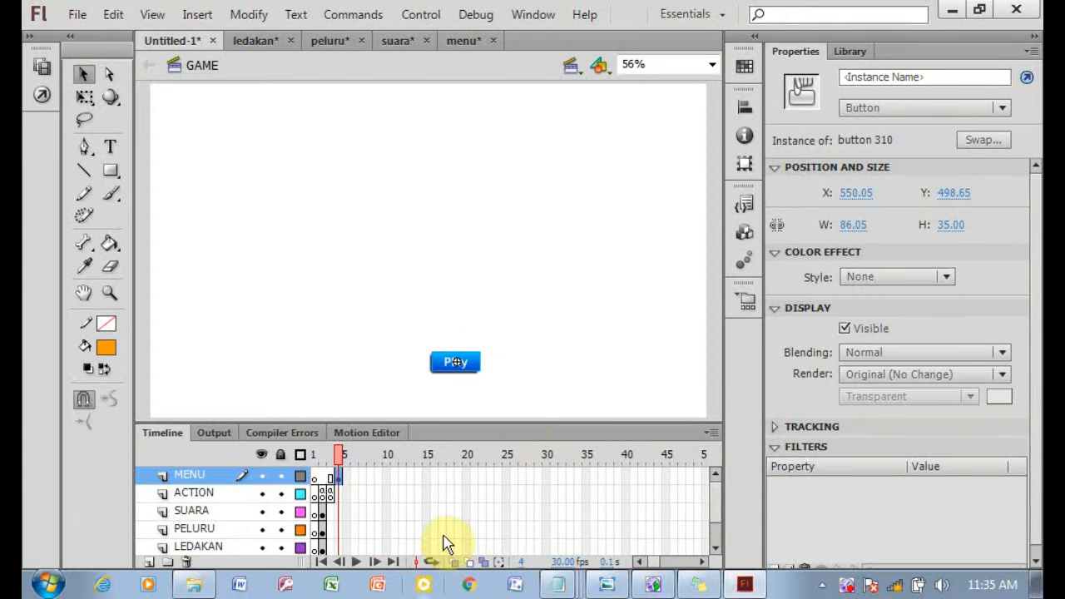
Add a new layer named MUTED and insert a keyframe at its frame 4.
left_click(606, 584)
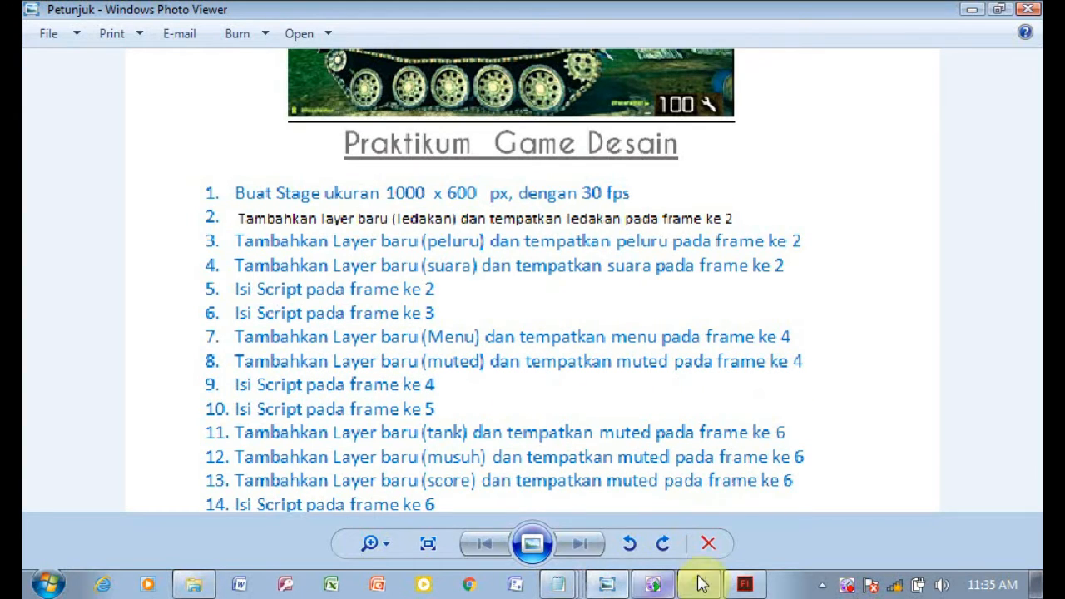
left_click(743, 585)
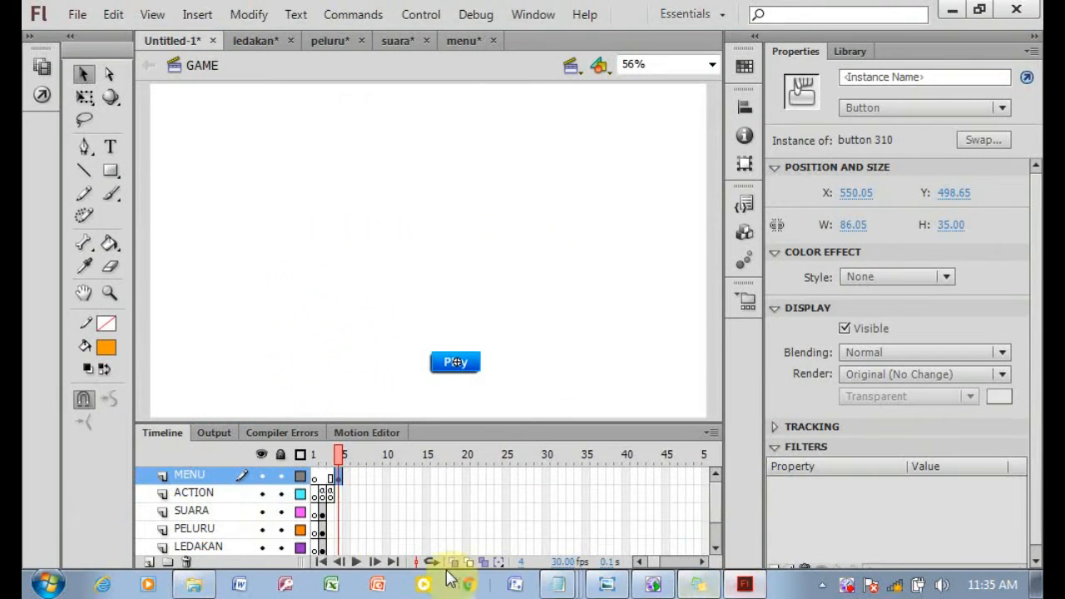
left_click(147, 564)
left_click(198, 475)
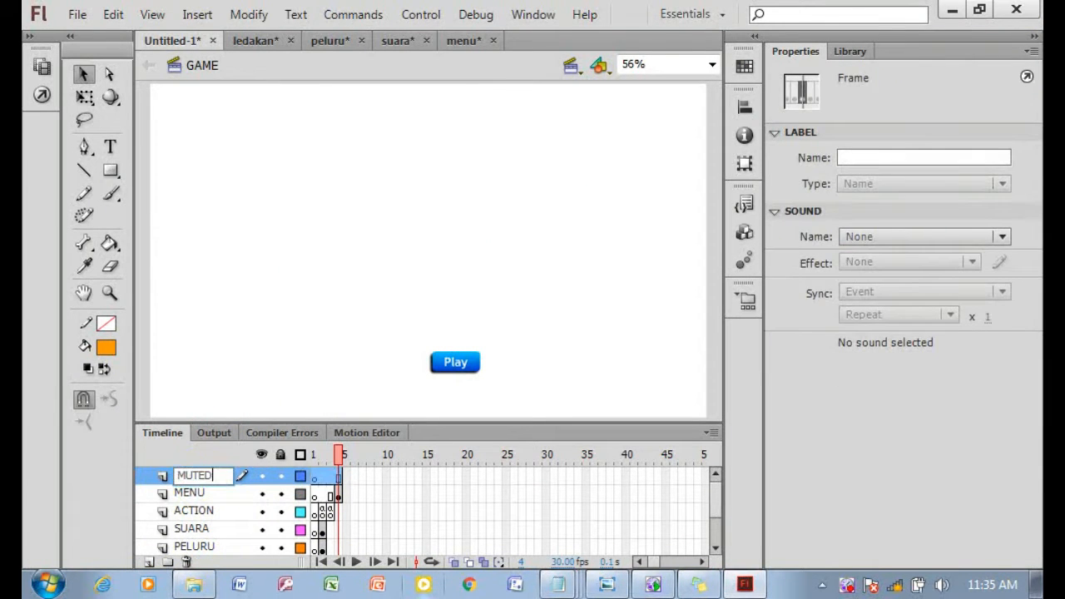
left_click(296, 285)
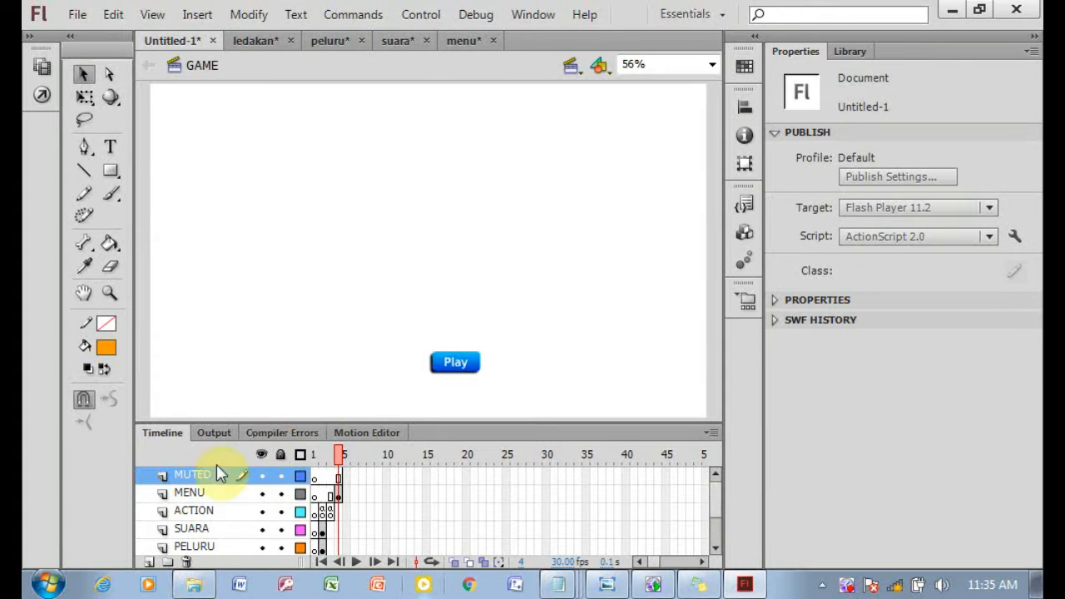
right_click(337, 477)
left_click(431, 173)
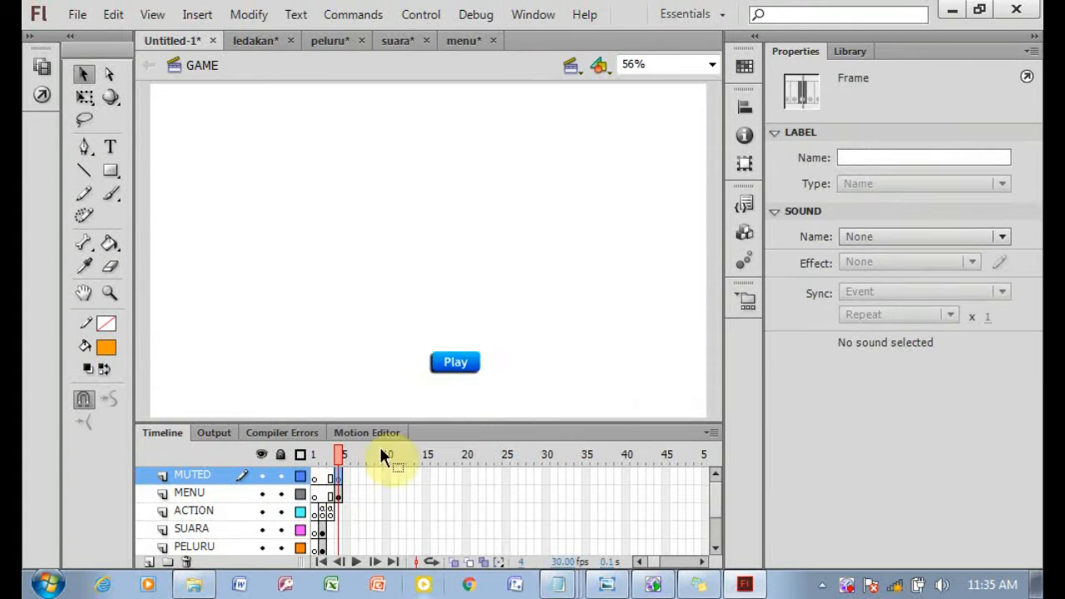
Open mute.fla from the Praktikum 8 tank folder, copy its frames and return to the main document.
left_click(213, 586)
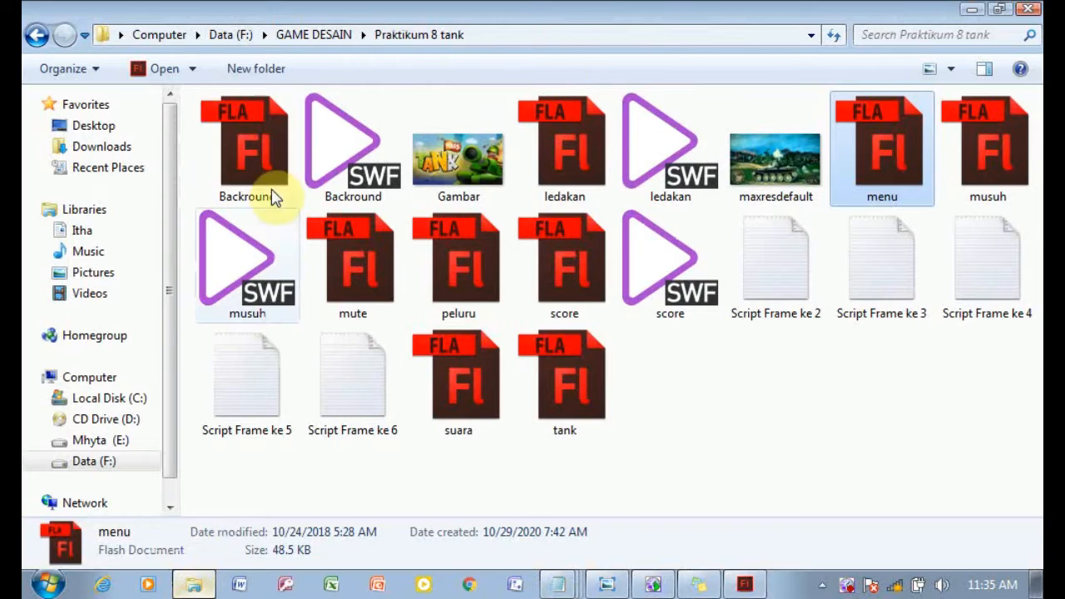
left_click(329, 271)
left_click(744, 585)
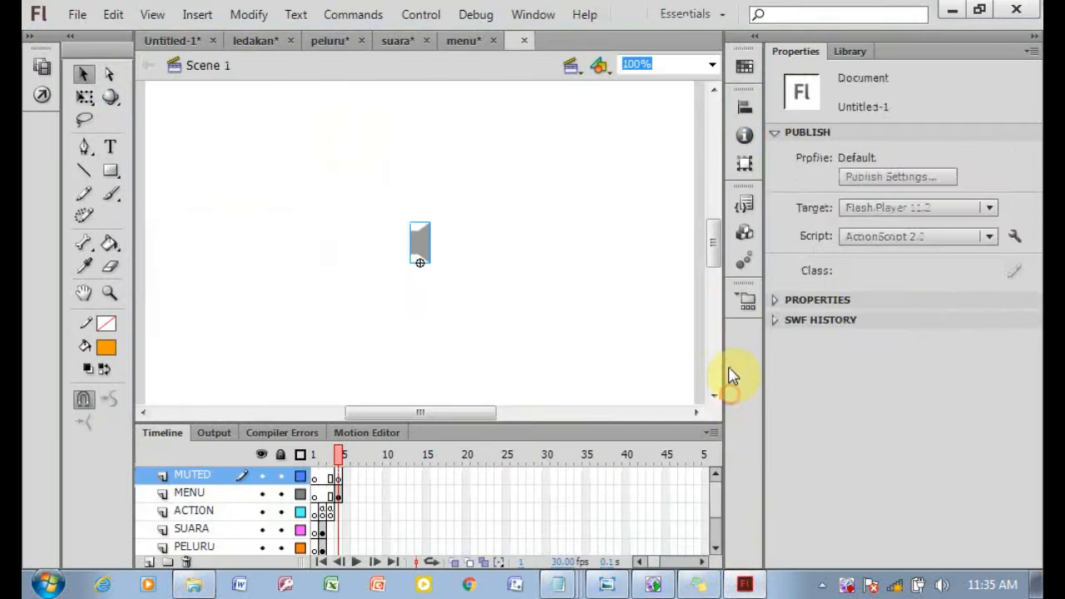
right_click(315, 482)
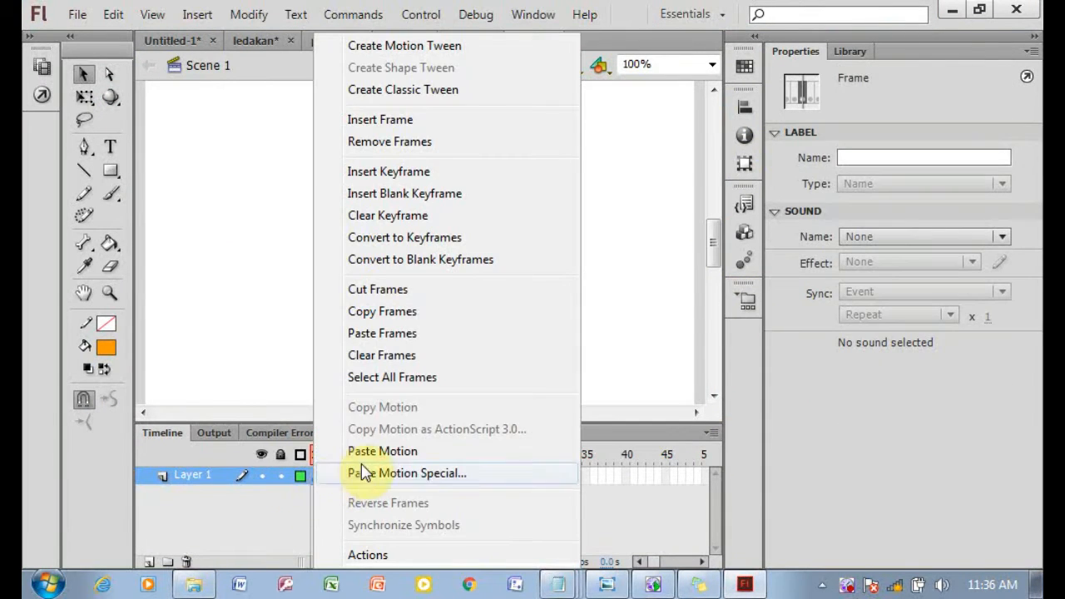
left_click(415, 313)
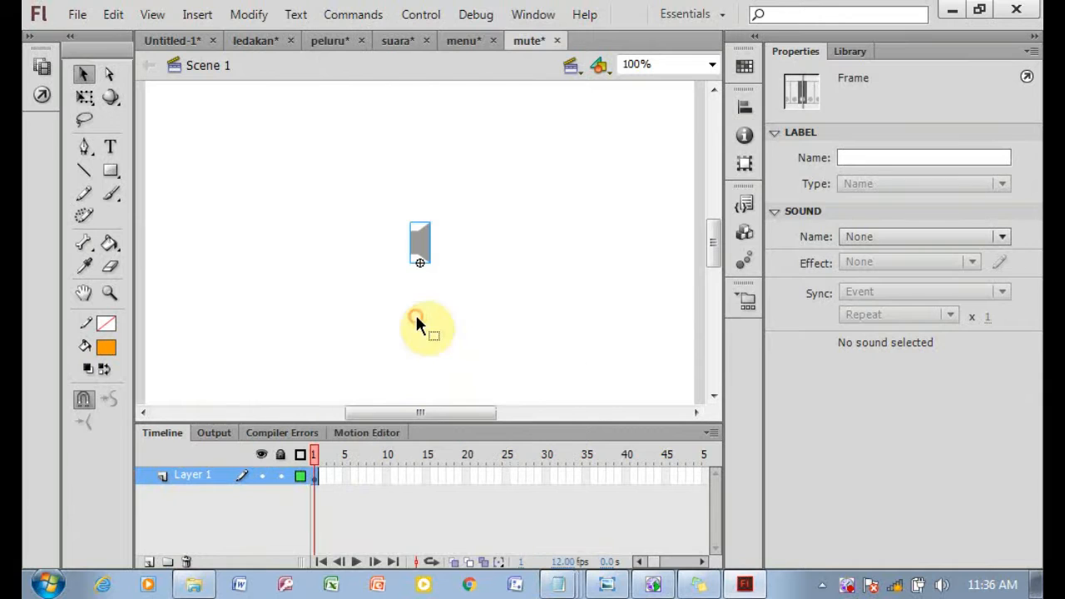
left_click(175, 40)
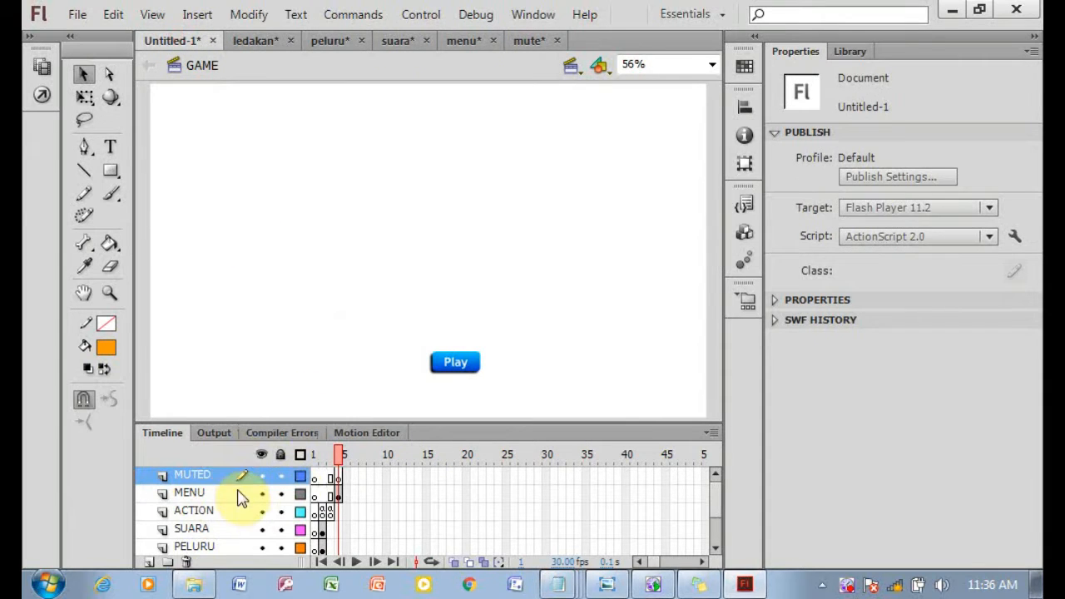
Paste the mute frames into frame 4 of the MUTED layer, placing the speaker icon at the stage's top-left and nudging the Play button left.
right_click(337, 477)
left_click(395, 334)
left_click_drag(305, 200, 178, 130)
left_click_drag(475, 370, 447, 368)
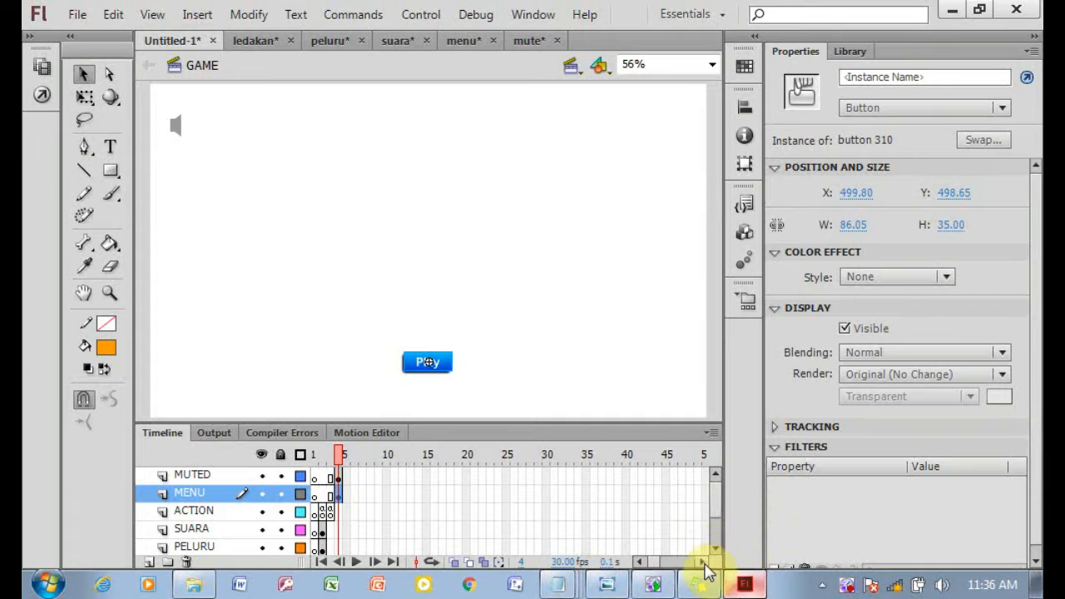
Open the Script Frame ke 4 text file, copy its script and return to Flash.
left_click(653, 585)
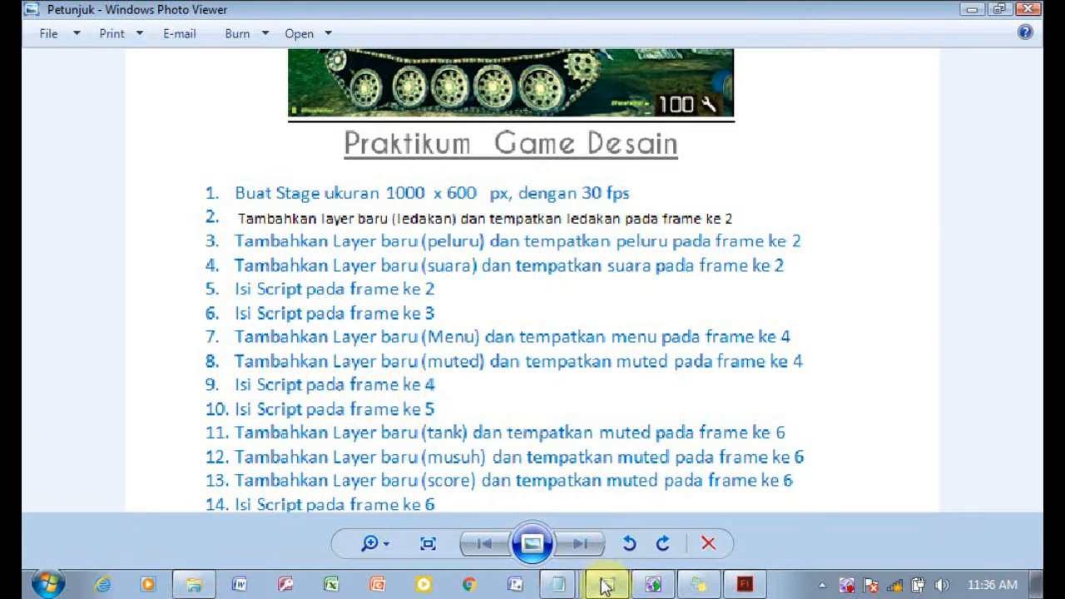
left_click(193, 585)
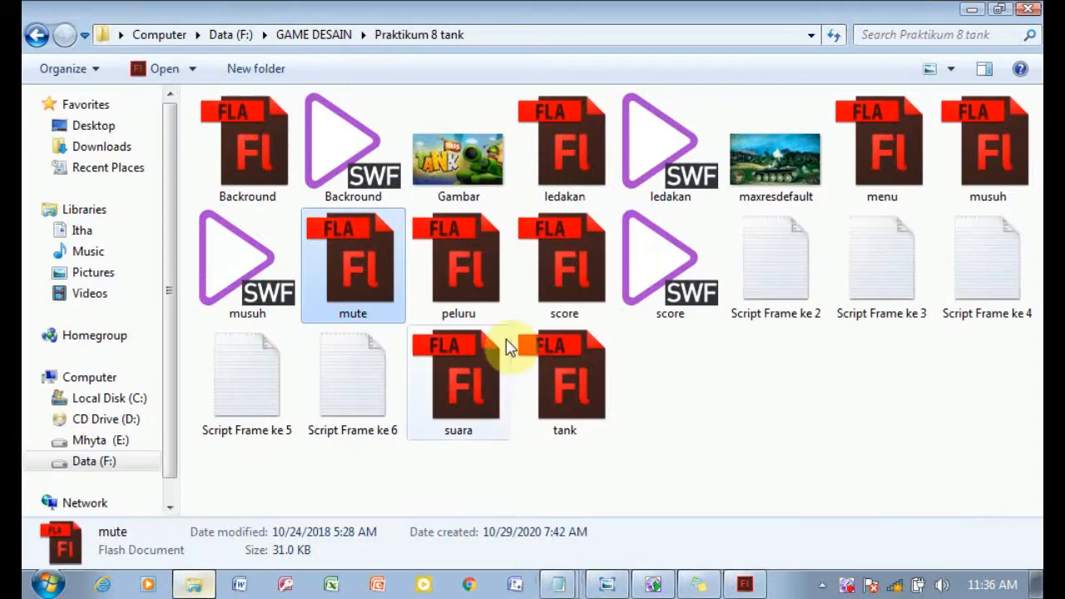
double_click(939, 309)
left_click_drag(173, 86, 25, 90)
right_click(52, 87)
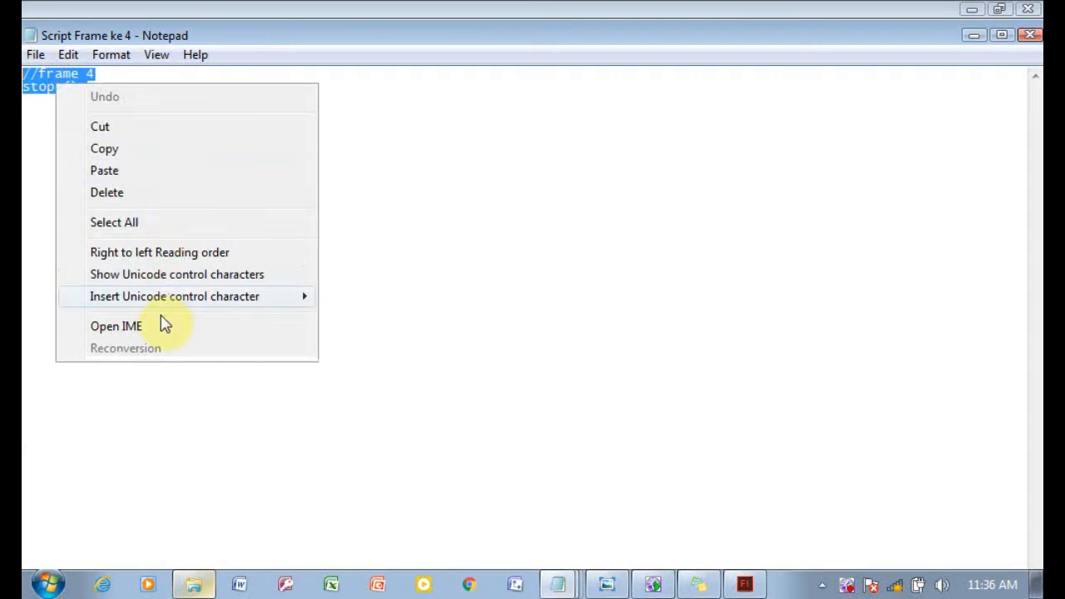
left_click(166, 153)
left_click(744, 585)
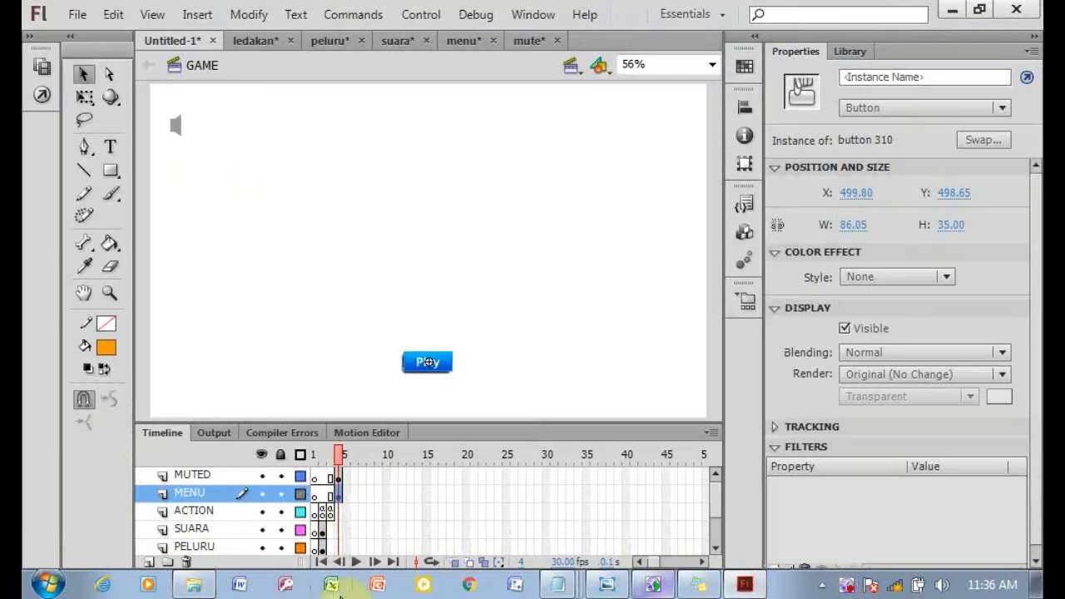
Insert a blank keyframe at frame 4 of the ACTION layer and paste the copied script into its actions.
right_click(333, 512)
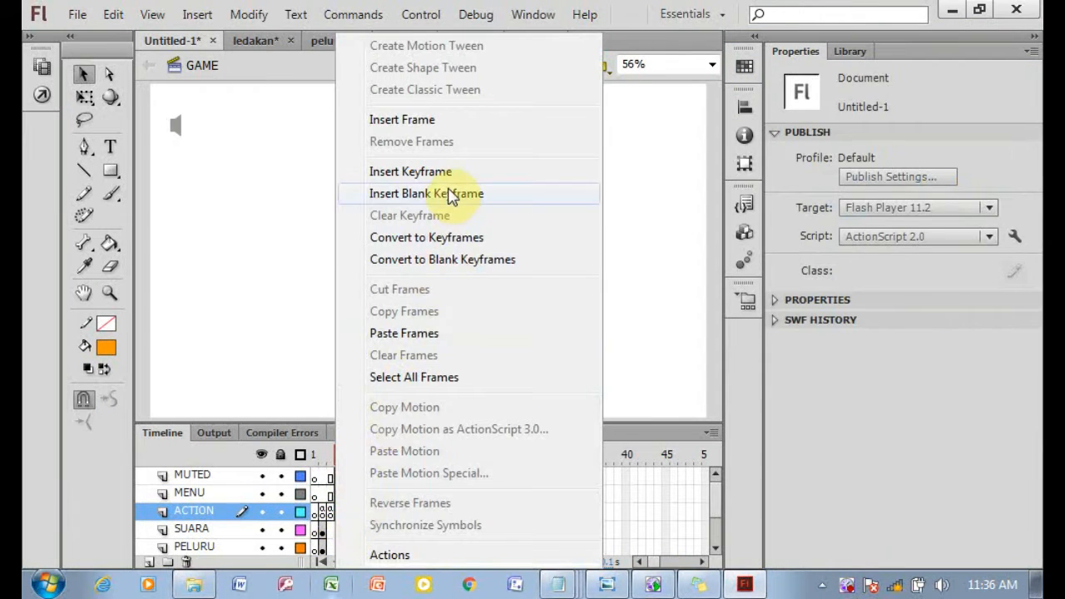
left_click(449, 195)
key("F9")
right_click(401, 191)
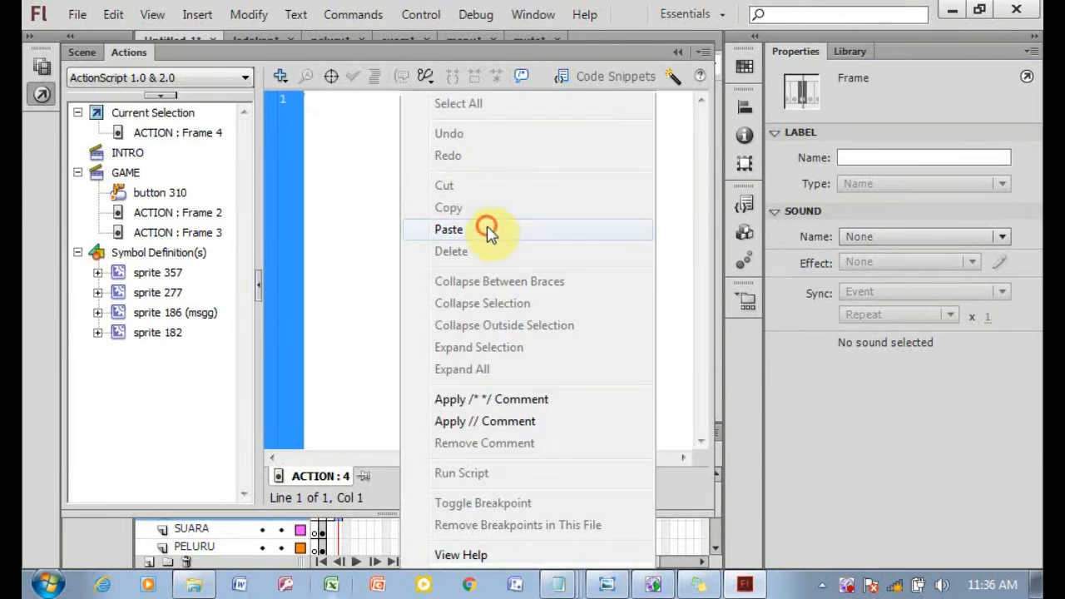
left_click(488, 228)
key("F9")
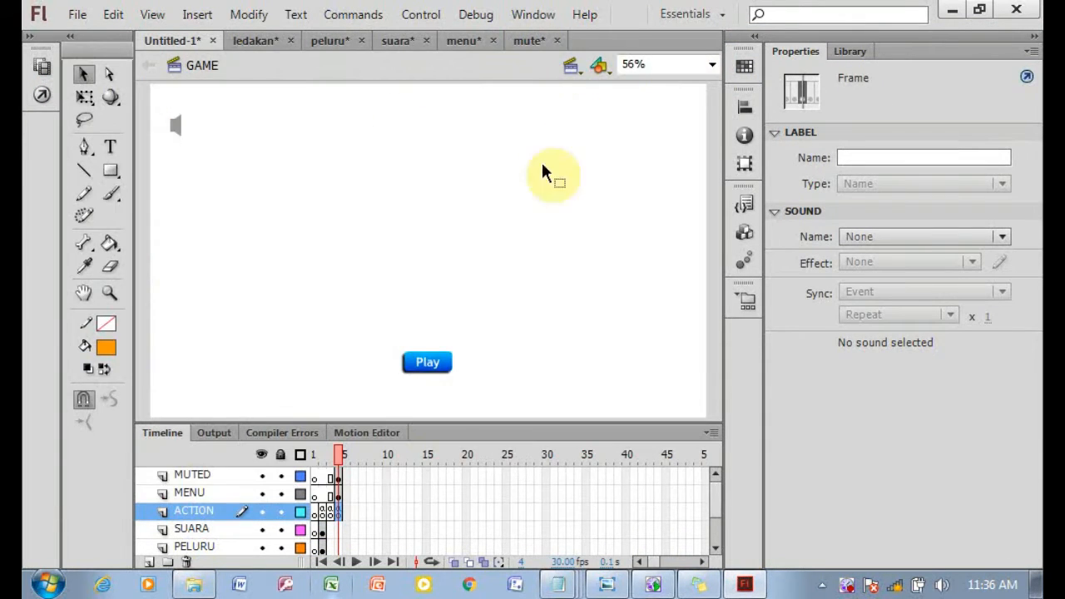
Open the Script Frame ke 5 text file, copy all of its script and return to Flash.
left_click(609, 585)
left_click(200, 583)
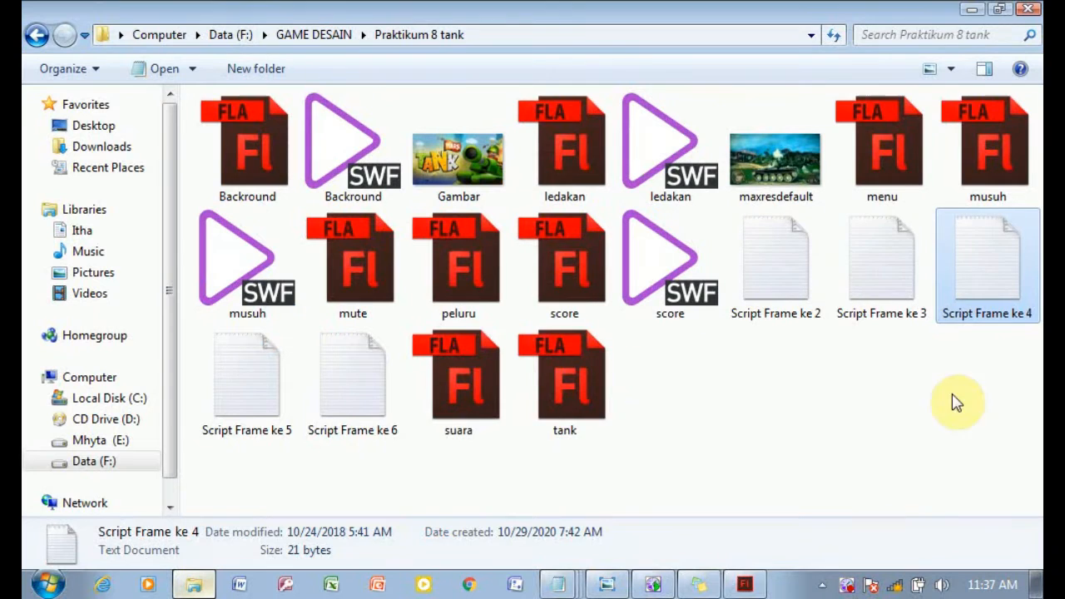
double_click(241, 391)
right_click(186, 335)
left_click(150, 439)
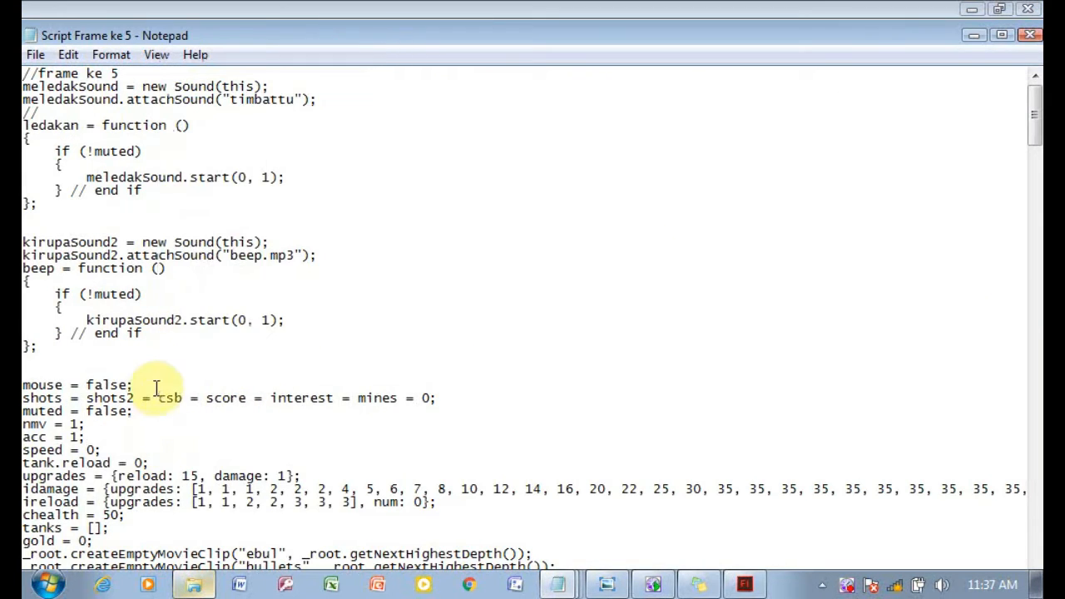
key("ctrl+a")
right_click(268, 391)
left_click(287, 157)
left_click(745, 584)
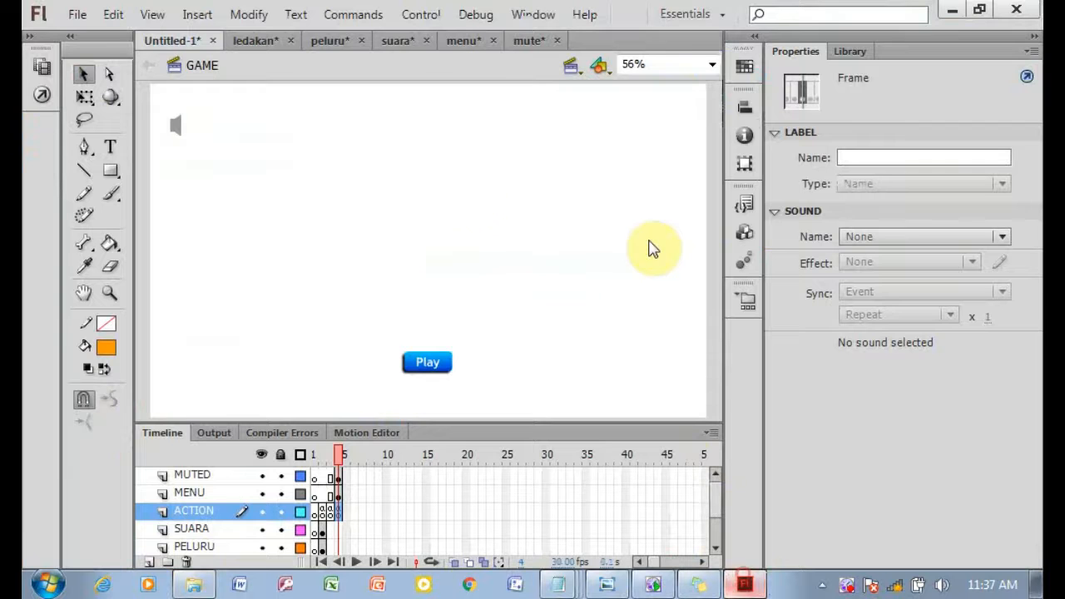
Insert a blank keyframe at frame 5 of the ACTION layer and paste the copied script into its actions.
right_click(348, 517)
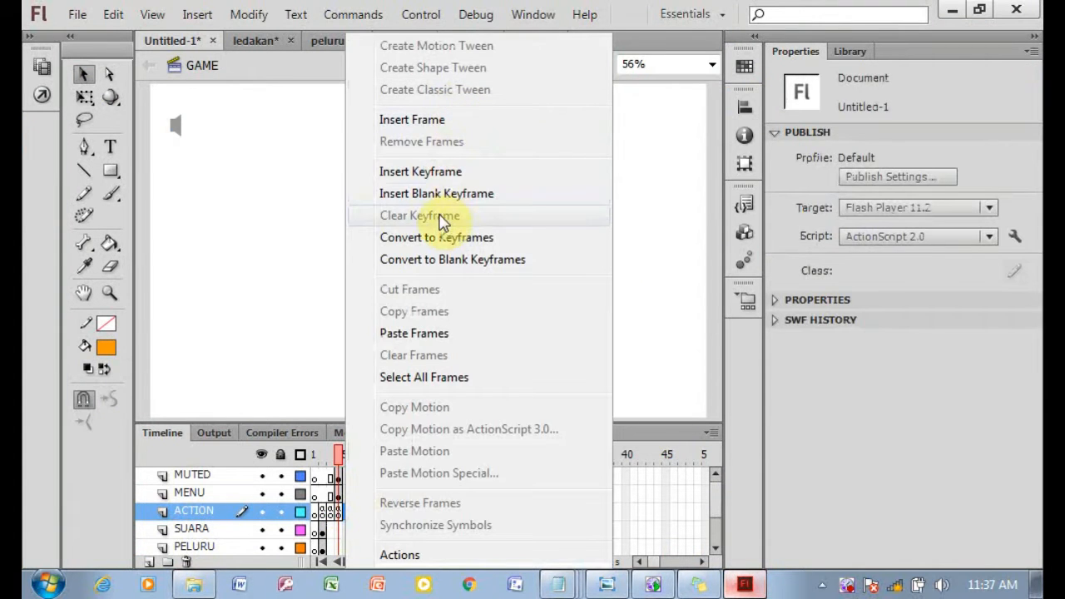
left_click(487, 194)
left_click(38, 98)
right_click(495, 91)
left_click(517, 228)
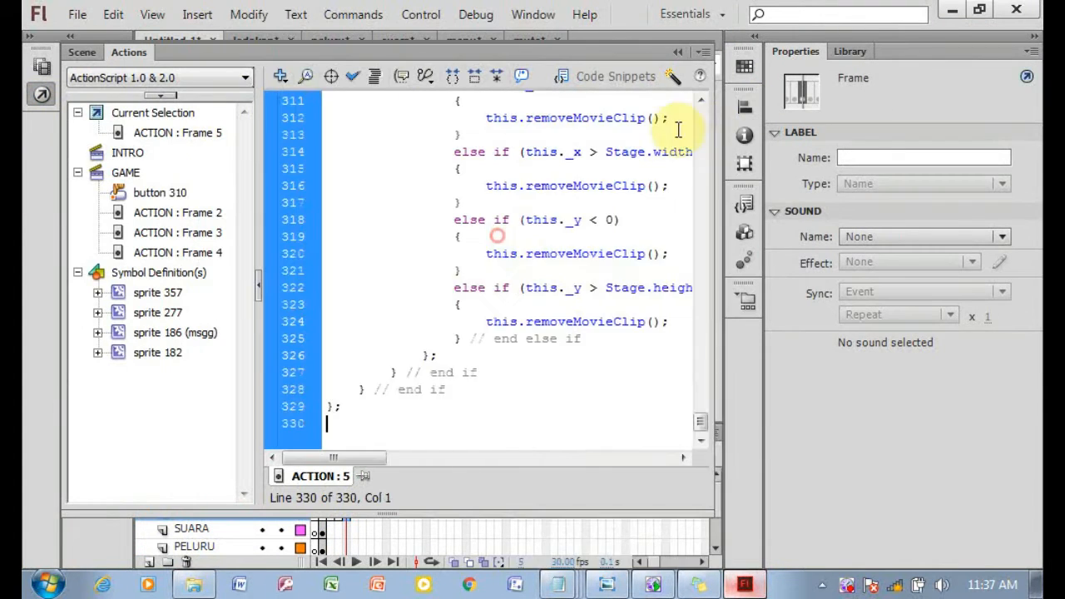
left_click(673, 51)
Add a new layer named TANK and insert a keyframe at its frame 6.
left_click(608, 581)
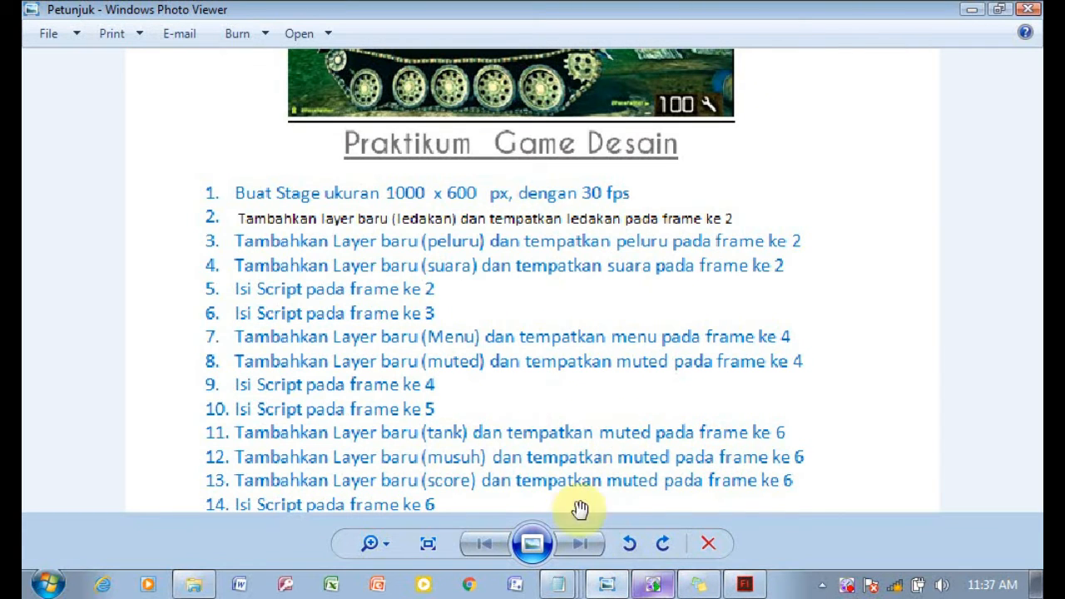
left_click(191, 584)
left_click(743, 584)
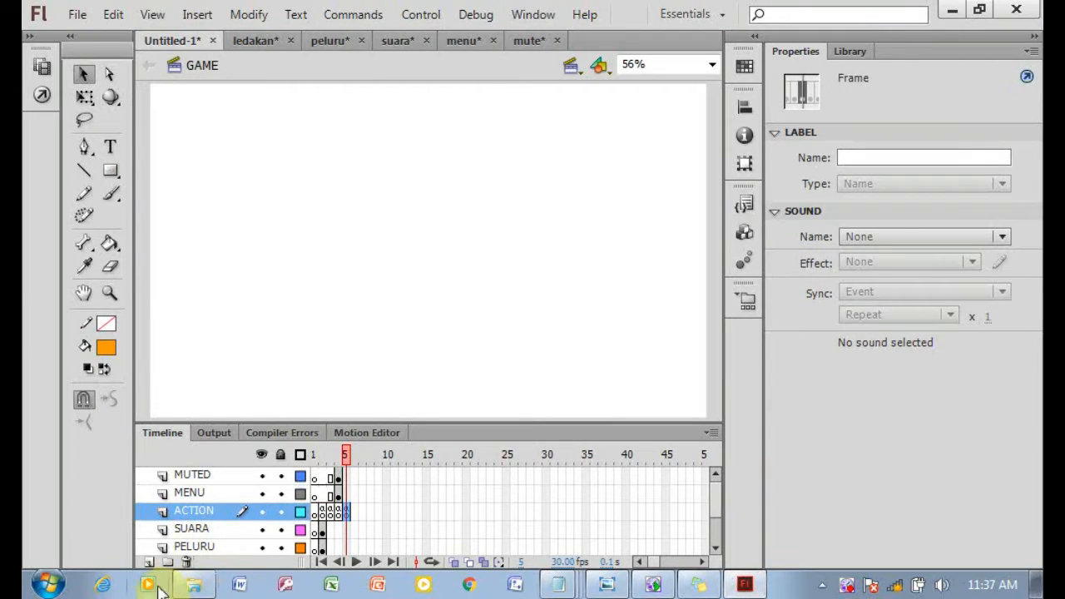
left_click(150, 562)
double_click(193, 511)
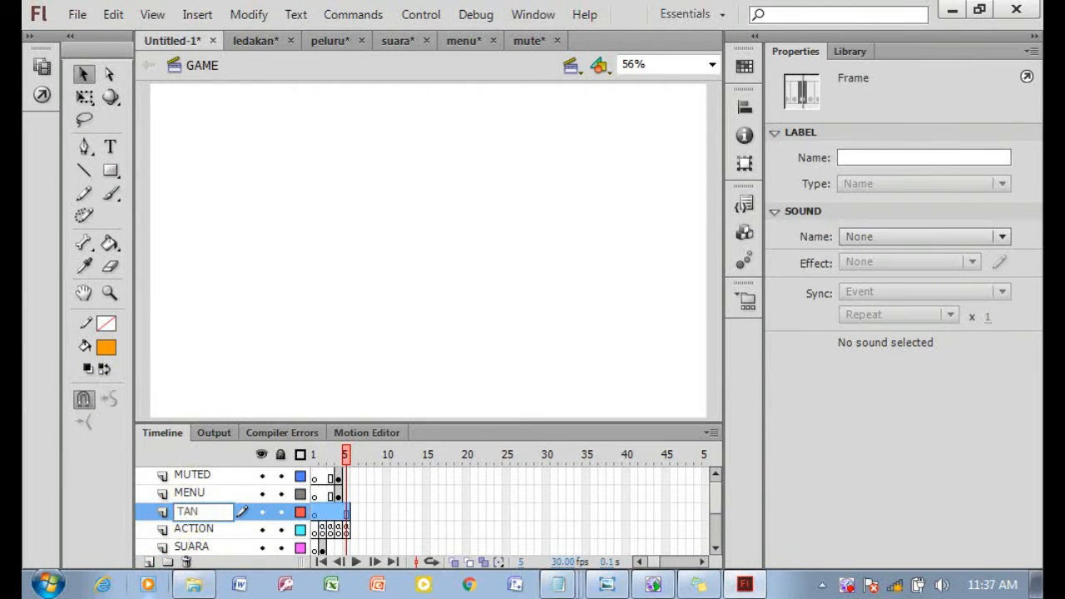
left_click(352, 513)
right_click(352, 513)
left_click(482, 237)
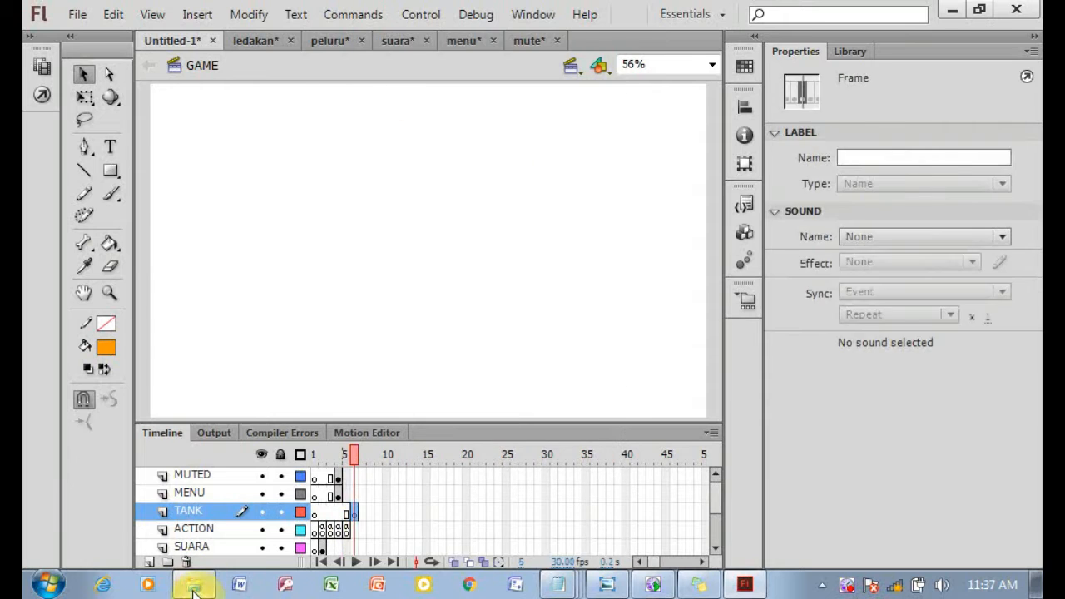
Open tank.fla from the tank folder, copy its frames and return to the main document.
left_click(194, 585)
left_click(573, 396)
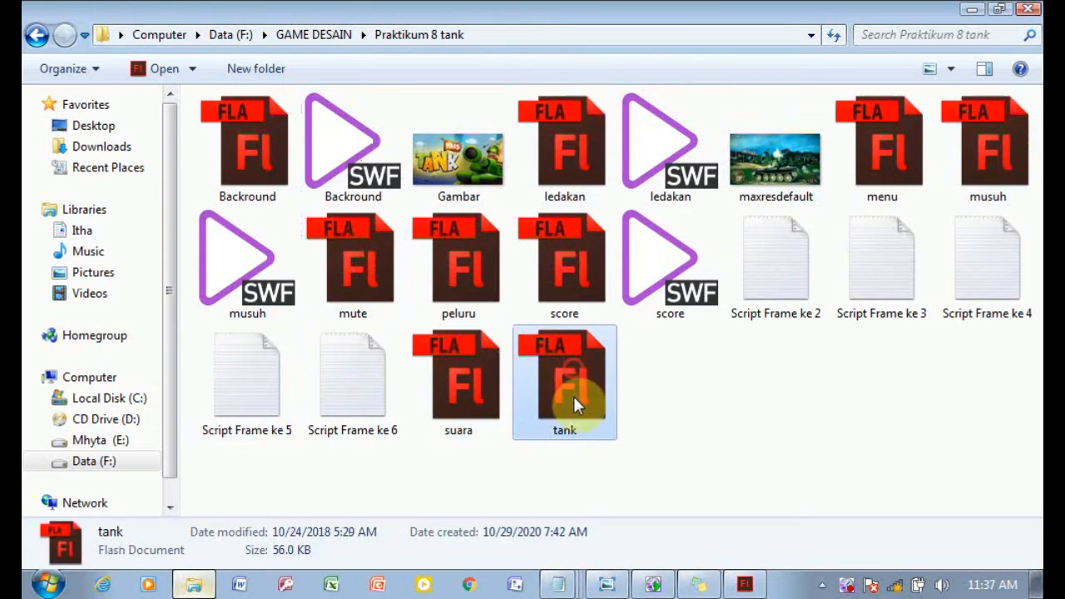
left_click(738, 585)
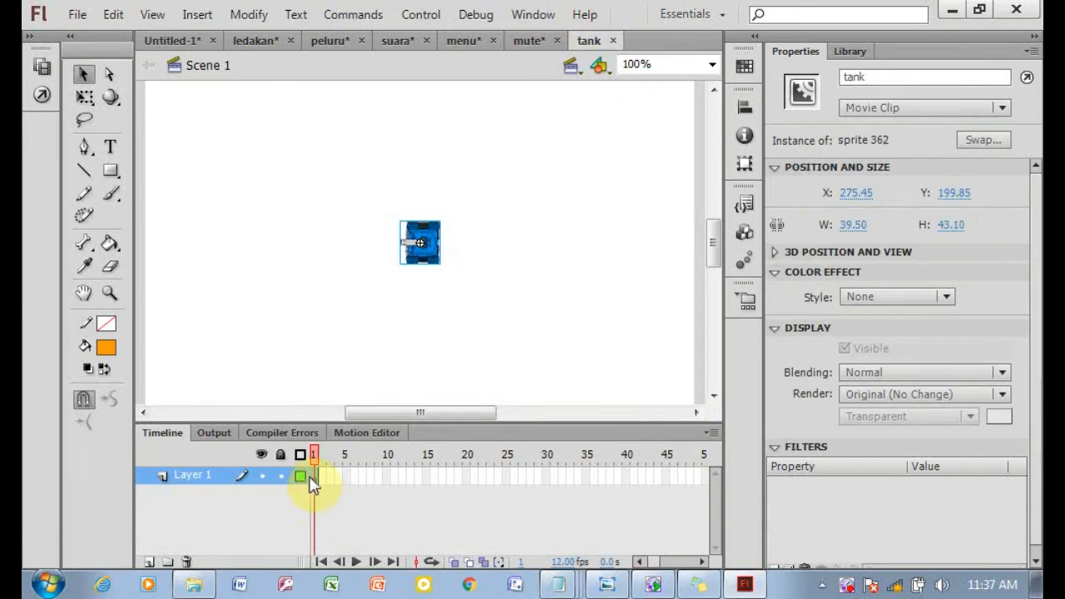
right_click(317, 476)
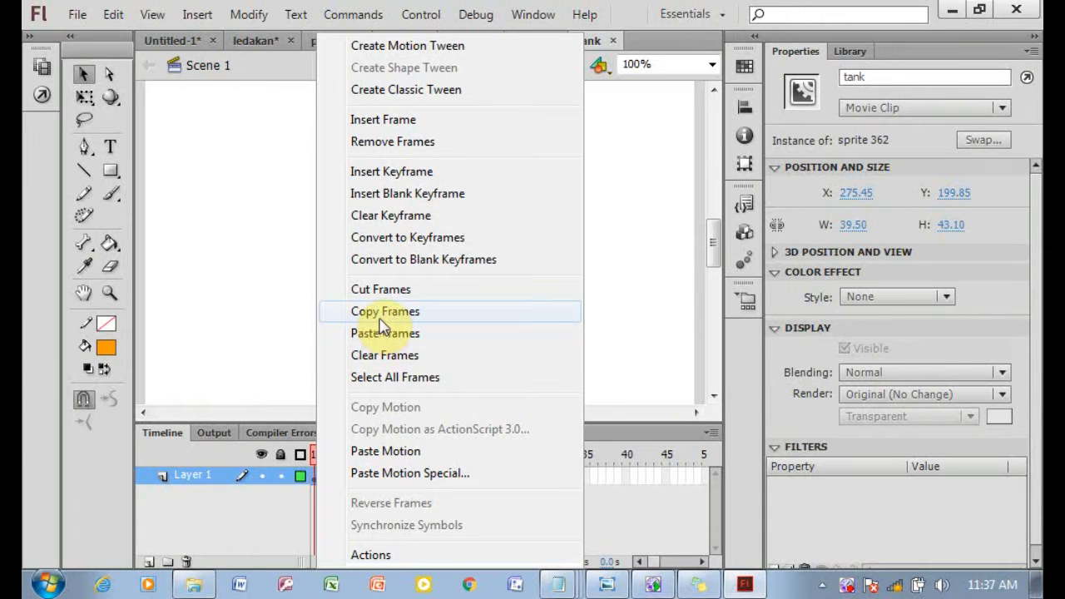
left_click(378, 320)
left_click(199, 585)
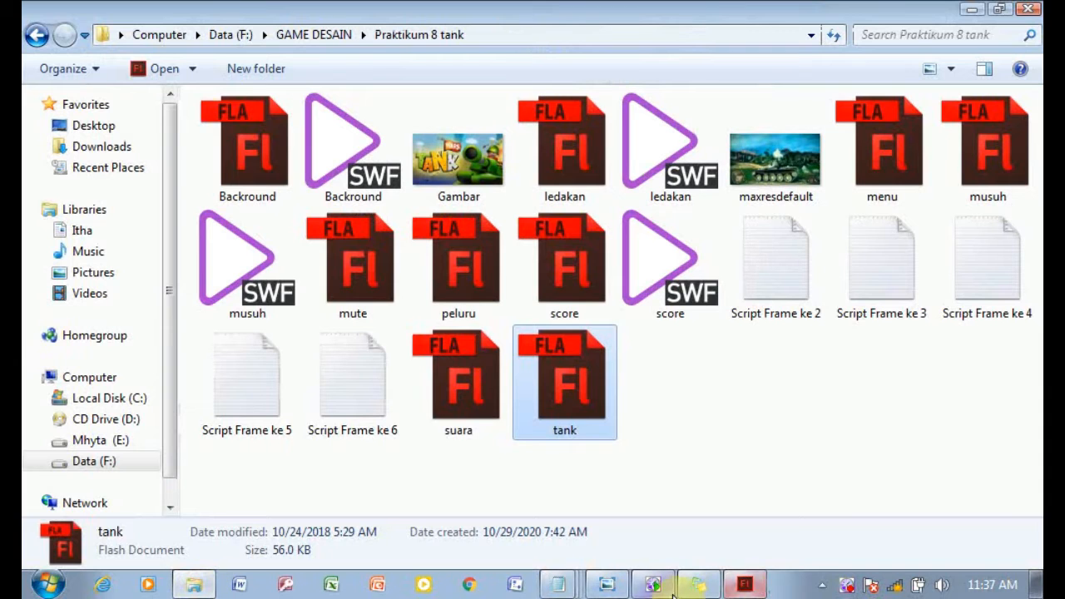
left_click(746, 585)
left_click(172, 40)
double_click(419, 239)
Paste the tank frames into frame 6 of the TANK layer and move the tank to the stage's right side, about X 939, Y 302.
left_click(356, 511)
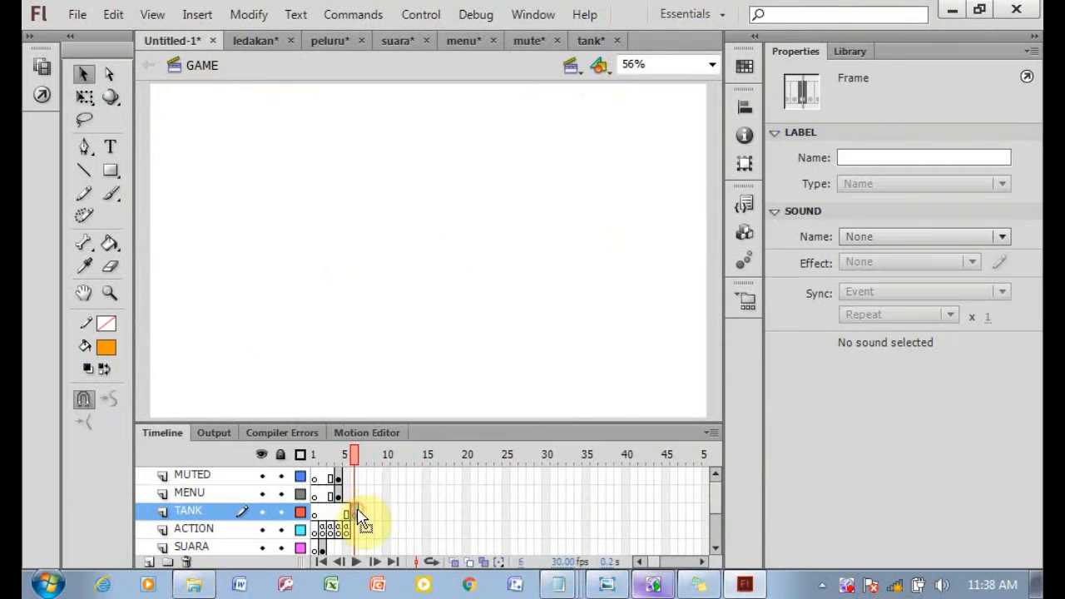
right_click(357, 511)
left_click(450, 333)
left_click_drag(308, 206, 674, 263)
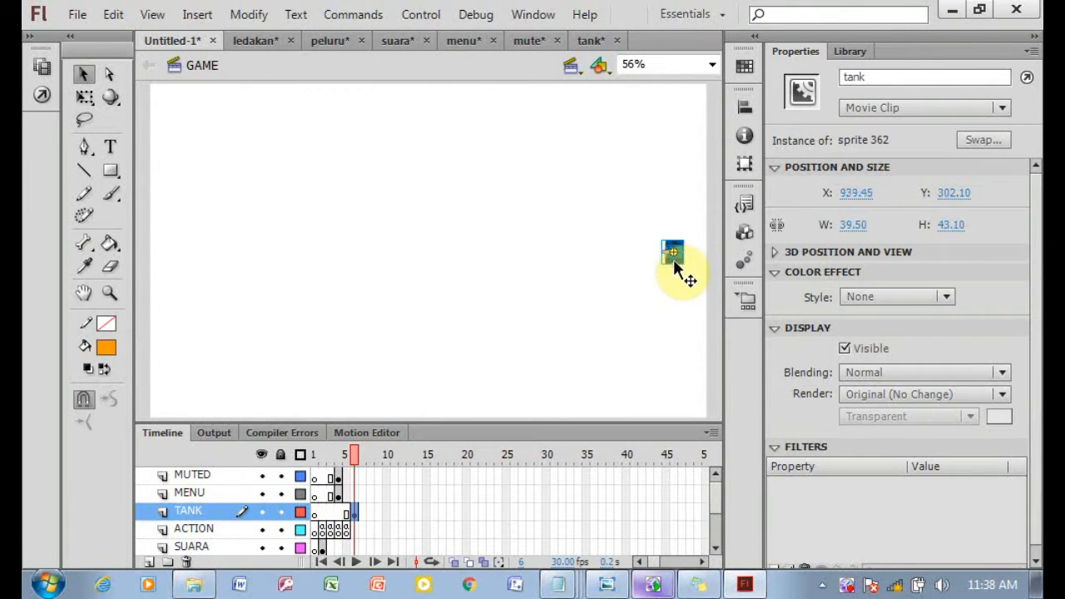
Scroll through the instruction sheet to review the remaining layer and script steps.
left_click(654, 587)
left_click_drag(503, 449, 517, 267)
left_click_drag(488, 405, 486, 305)
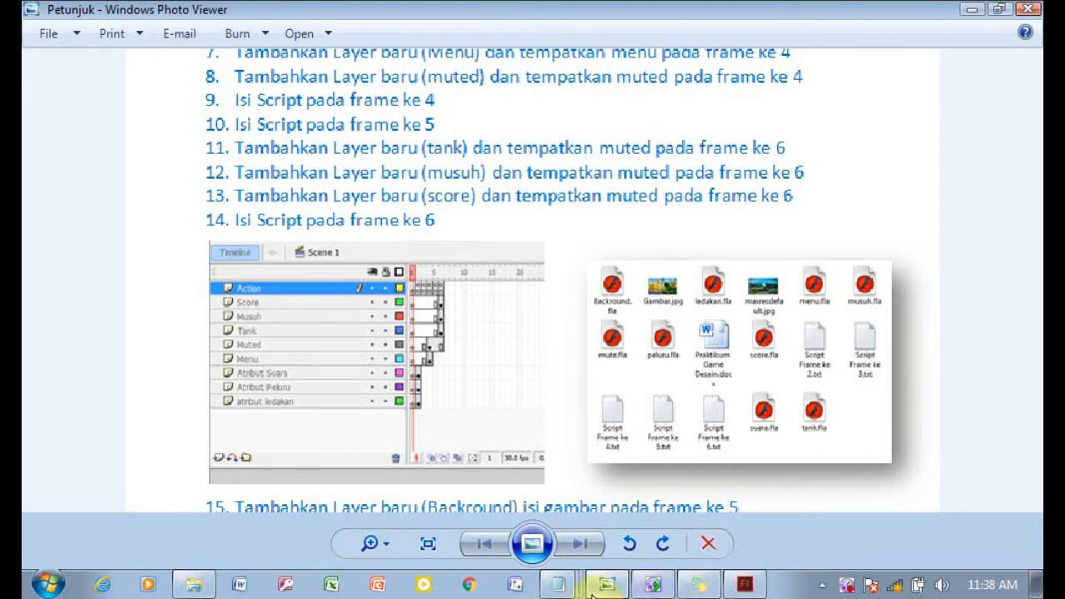
left_click(745, 585)
Add a new layer named MUSUH and insert a keyframe at its frame 6.
left_click(148, 562)
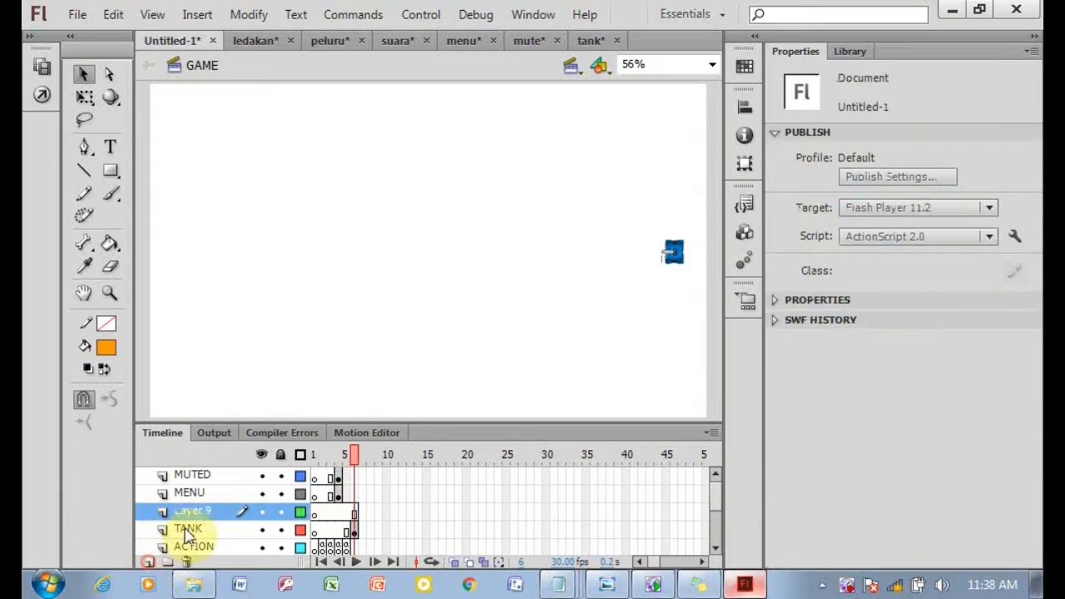
double_click(191, 510)
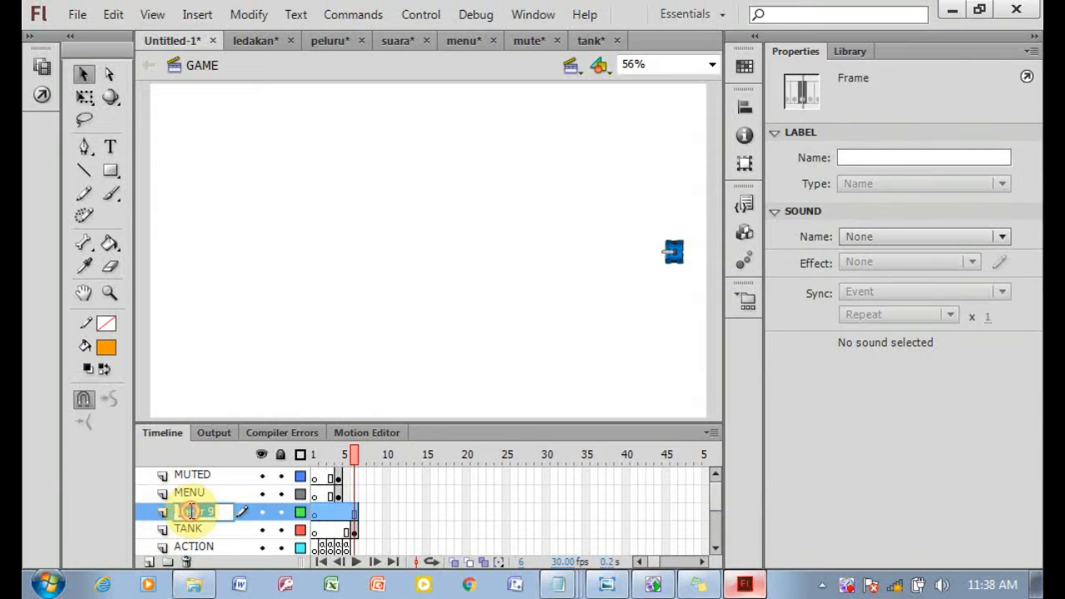
right_click(357, 517)
left_click(455, 171)
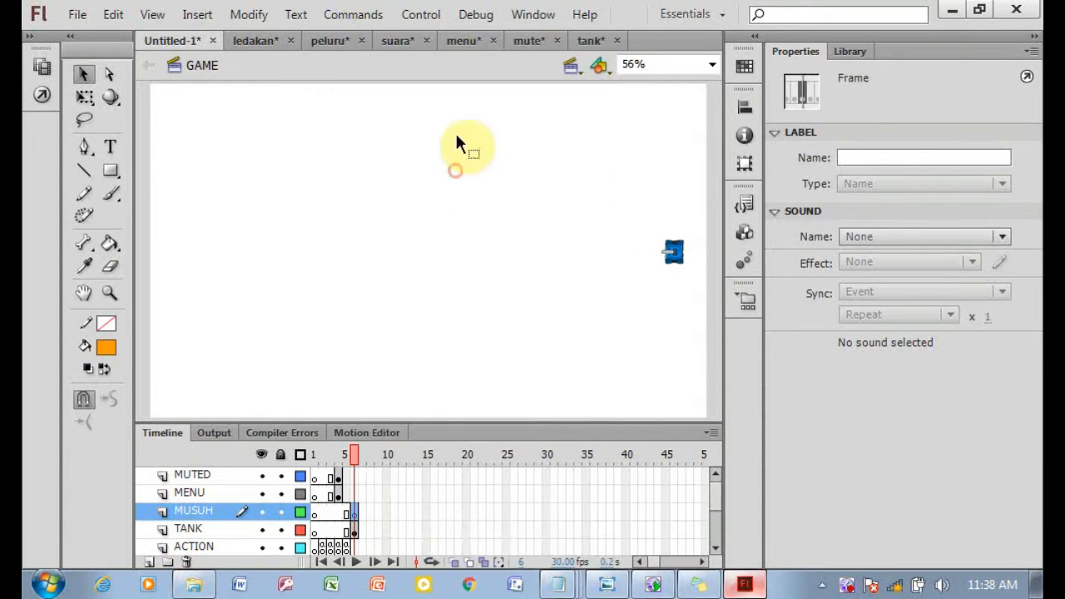
Open musuh.fla from the tank folder, copy its frames and return to the main document.
left_click(195, 584)
left_click(982, 193)
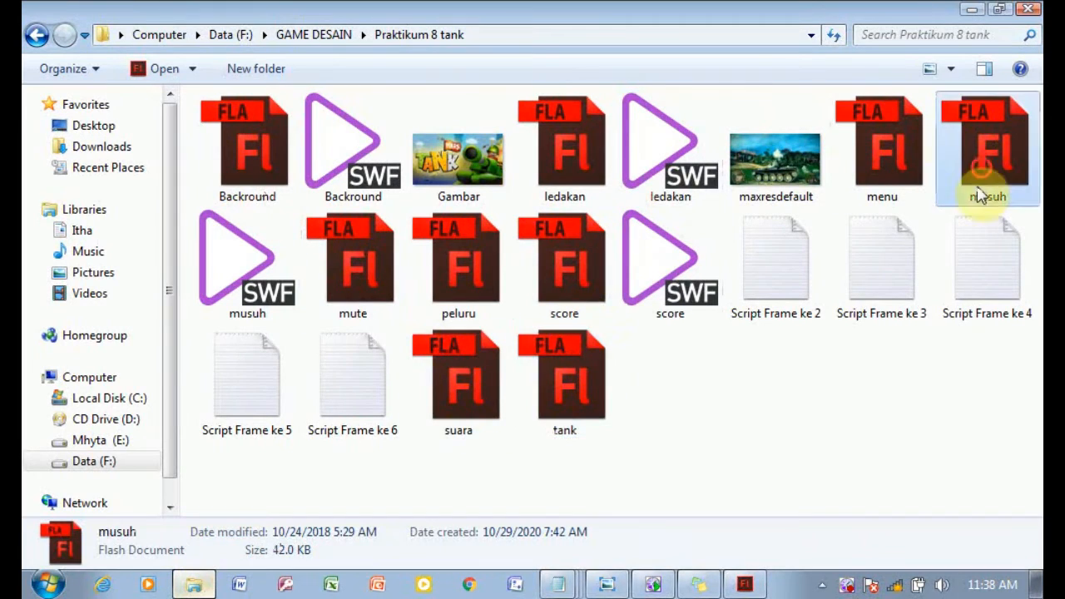
left_click(745, 585)
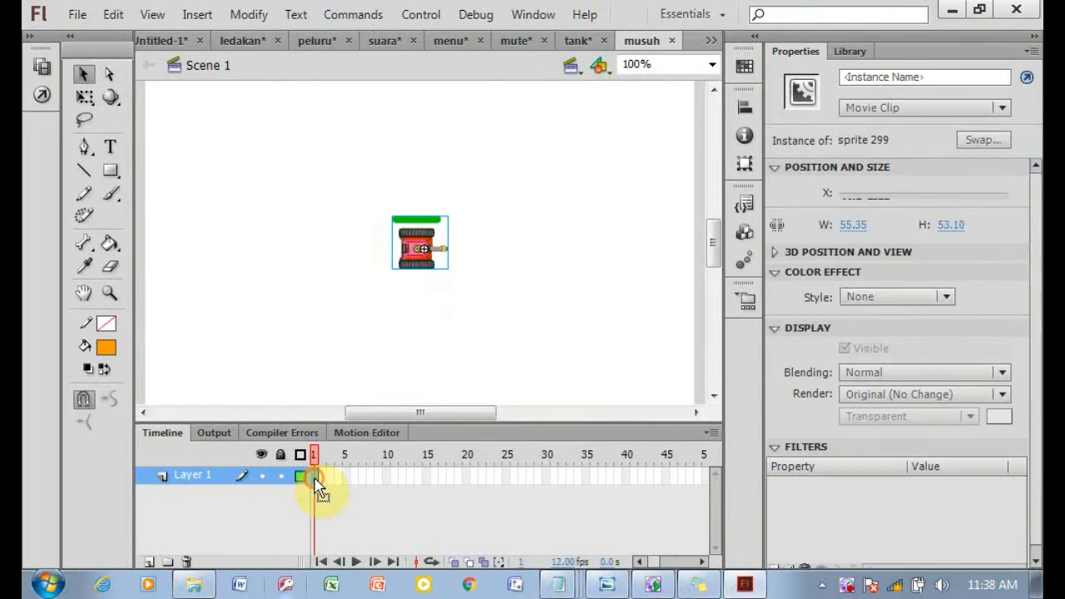
right_click(315, 477)
left_click(435, 311)
left_click(166, 40)
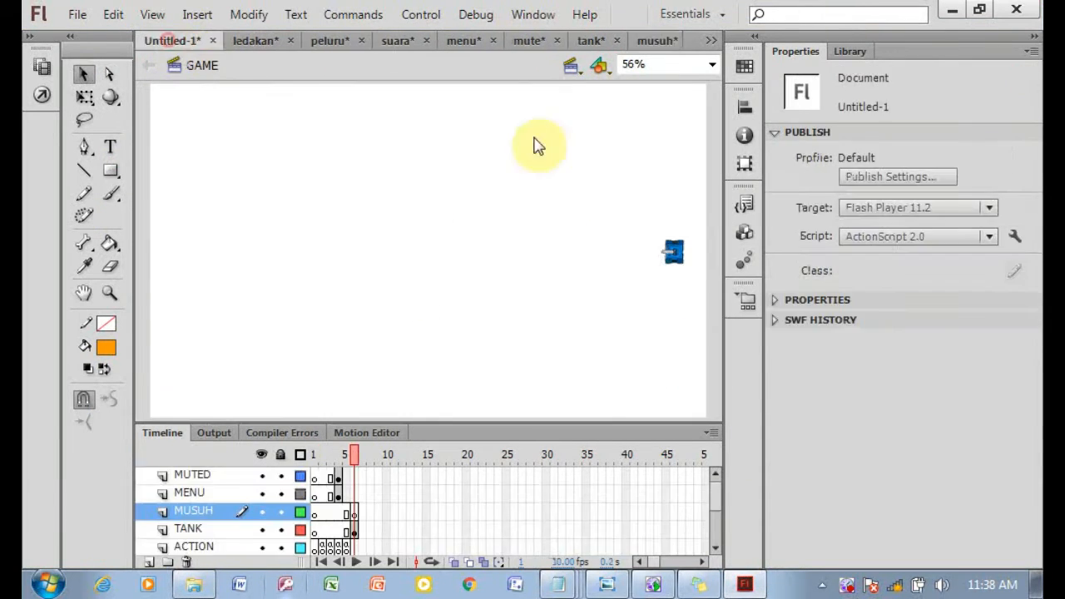
Paste the enemy frames into frame 6 of the MUSUH layer and check the instruction sheet.
right_click(354, 512)
left_click(426, 332)
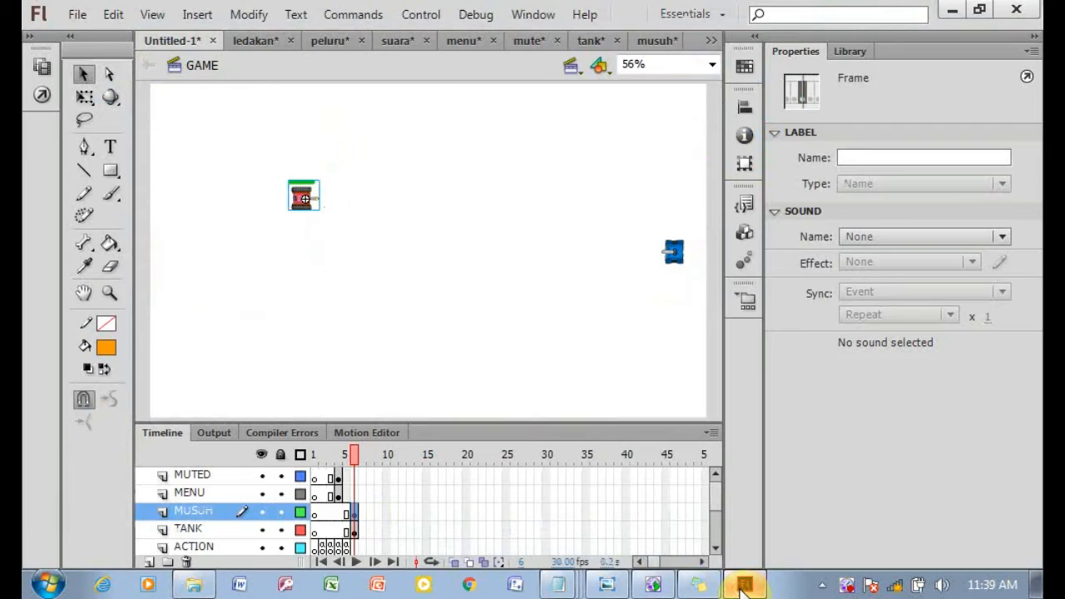
left_click(606, 585)
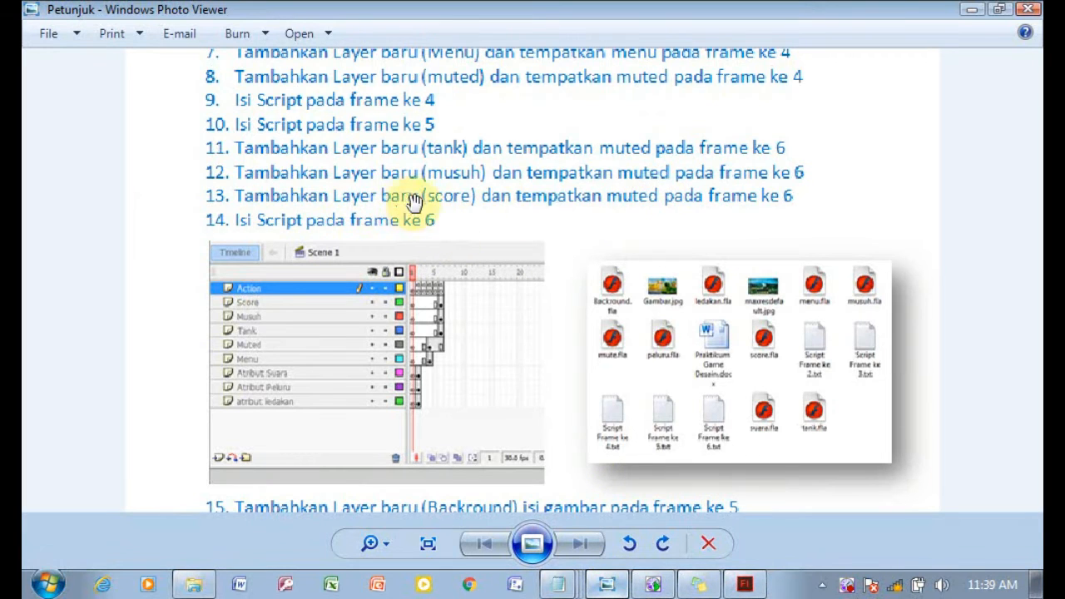
left_click(743, 585)
Add a new layer named SCORE and insert a keyframe at its frame 6.
left_click(151, 563)
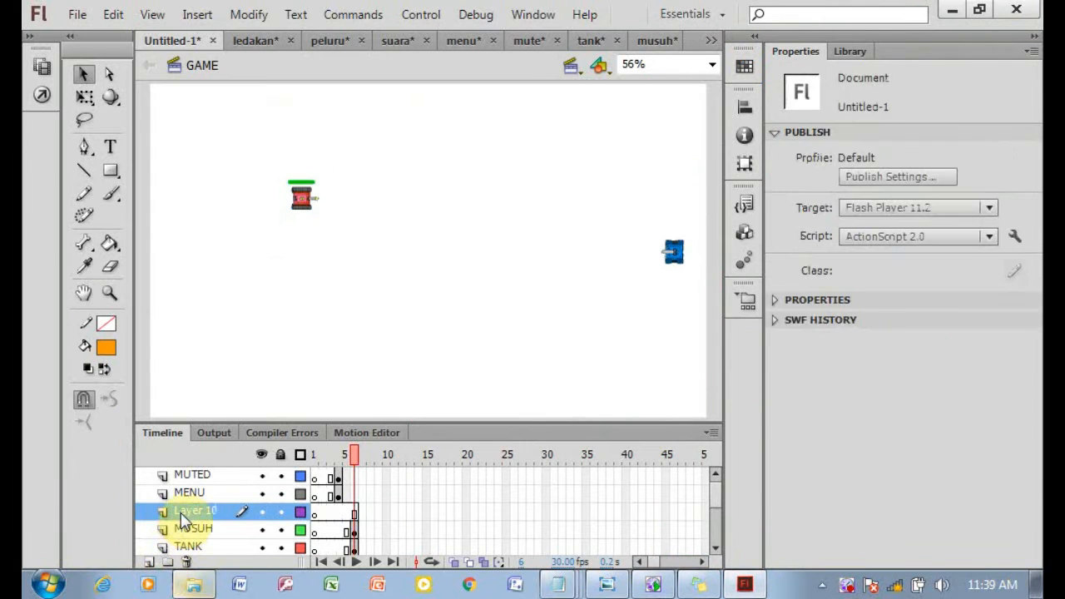
double_click(182, 512)
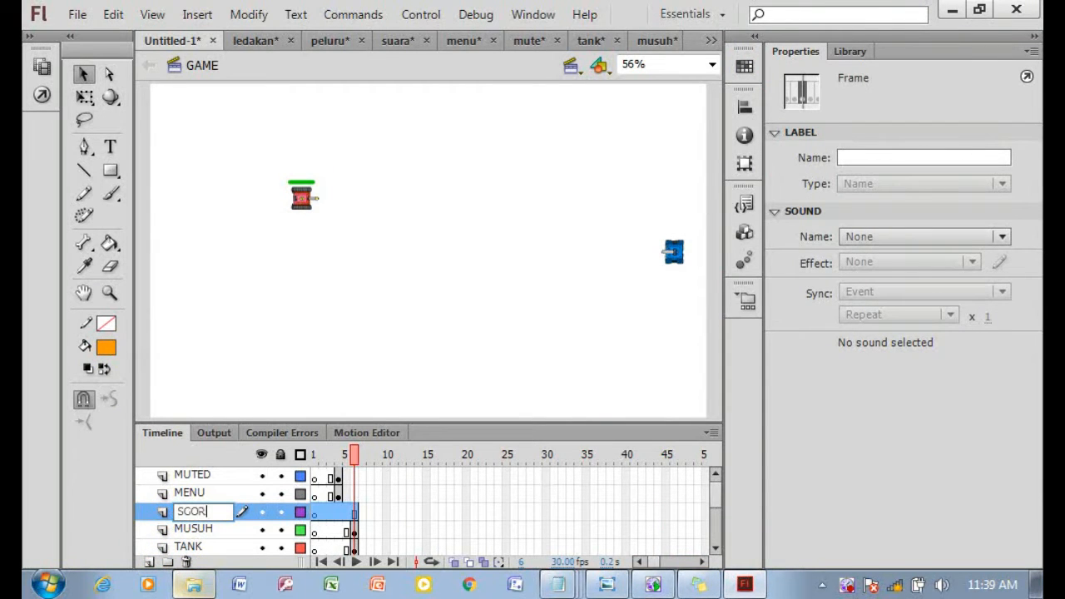
left_click(356, 512)
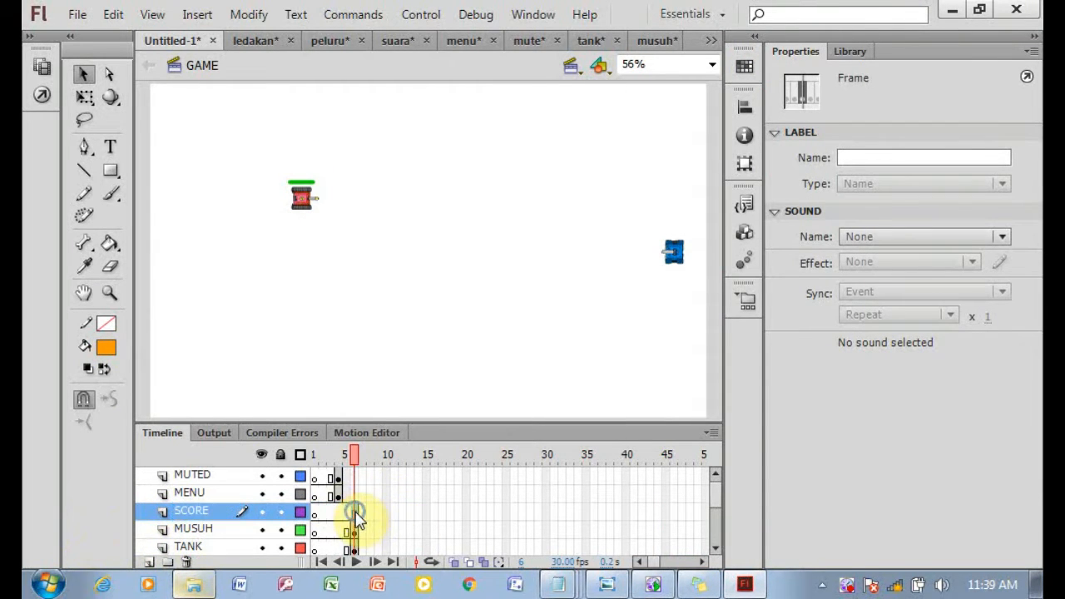
right_click(355, 511)
left_click(405, 171)
Open score.fla from the tank folder, copy its frames and return to the main document.
left_click(211, 591)
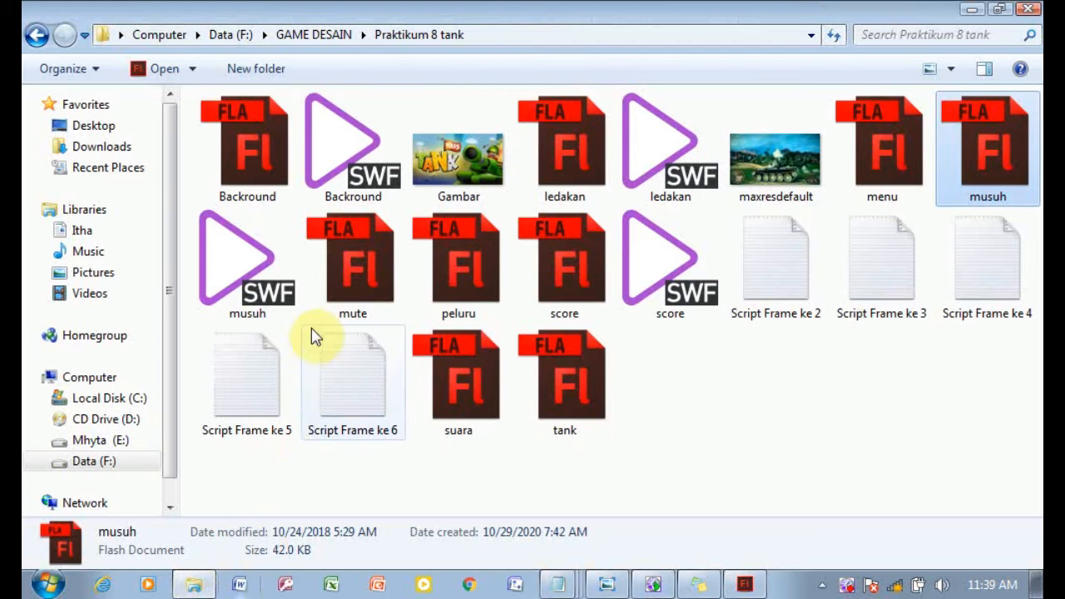
left_click_drag(532, 285, 727, 327)
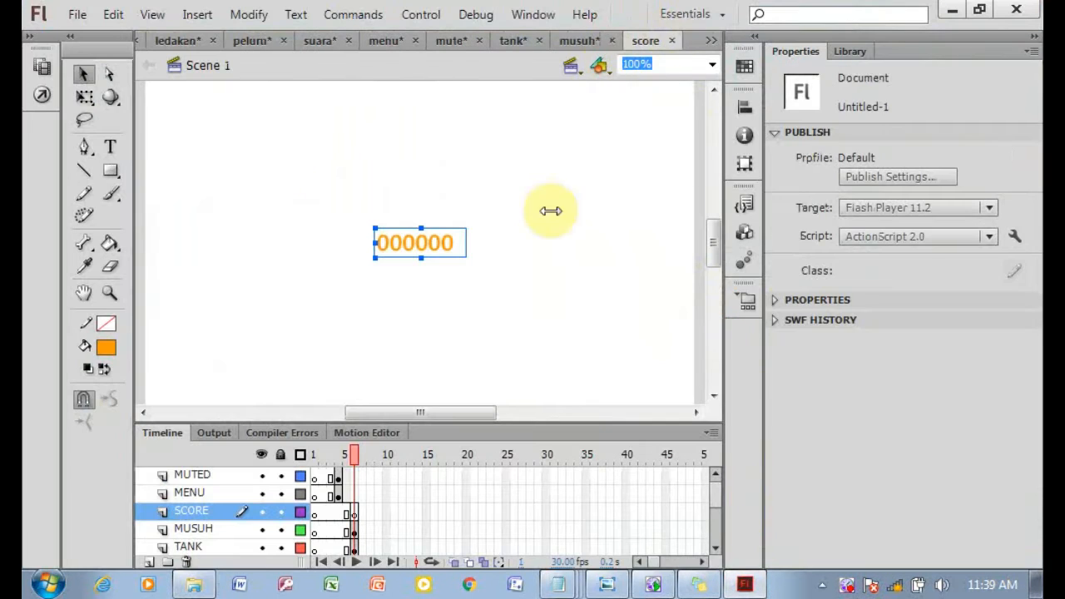
left_click(390, 473)
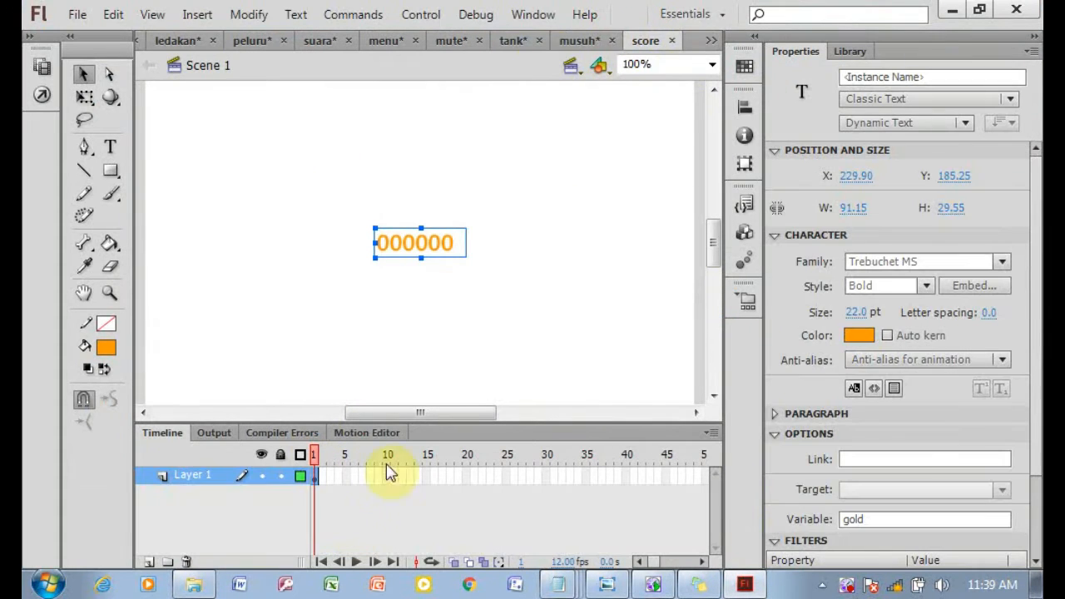
left_click(315, 478)
right_click(314, 477)
left_click(448, 315)
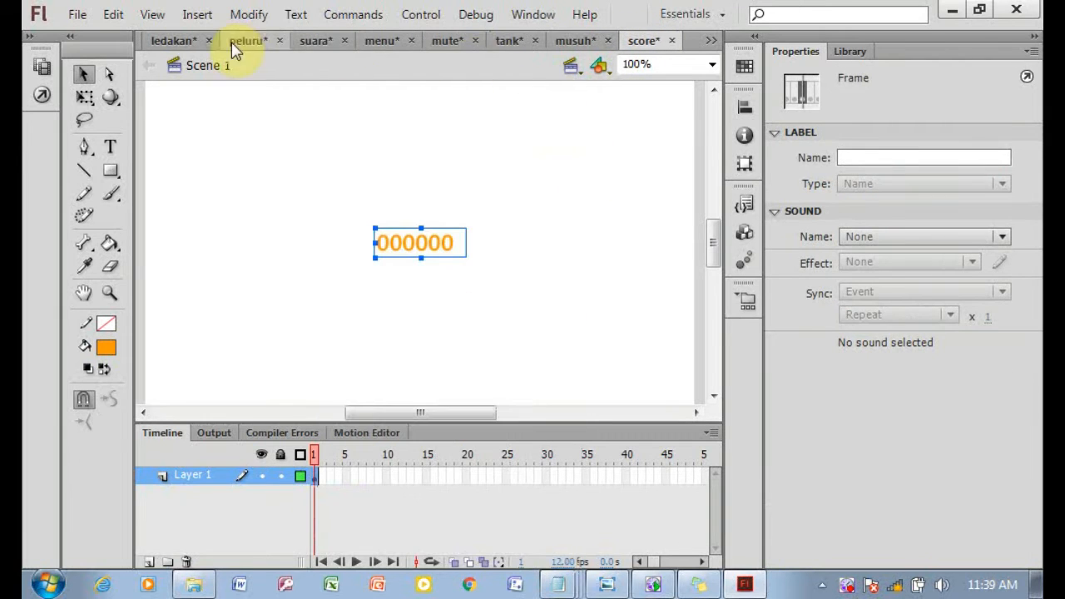
left_click(711, 40)
left_click(767, 45)
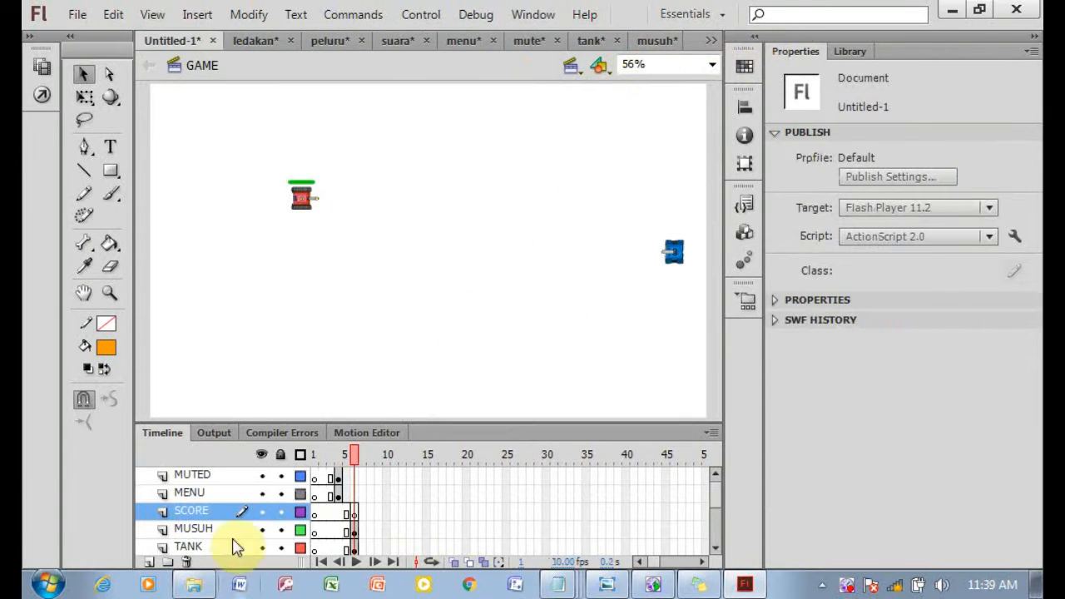
Paste the score frames into frame 6 of the SCORE layer and move the score text to the stage's top-right corner, about X 868, Y 31.
left_click(356, 512)
right_click(356, 512)
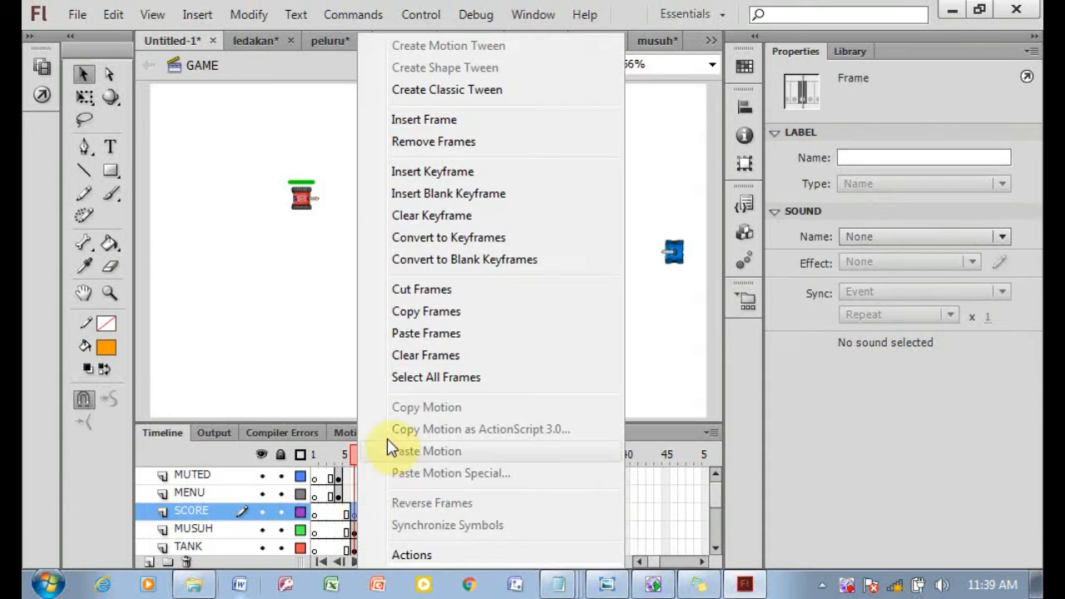
left_click(408, 333)
left_click_drag(324, 202, 670, 110)
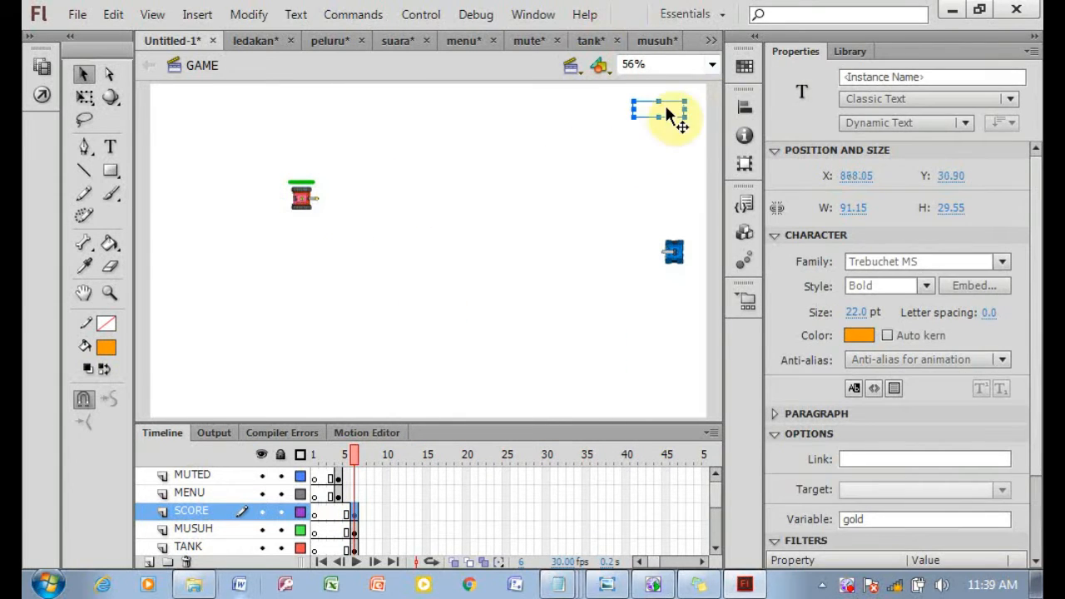
Switch to the sticky note and add the line "KARENA ANGKANYA TIDAK MUNCUL SAAT DICOPY. KITA UBAH BAGIAN FONTNYA".
left_click(706, 590)
key("Return")
key("Return")
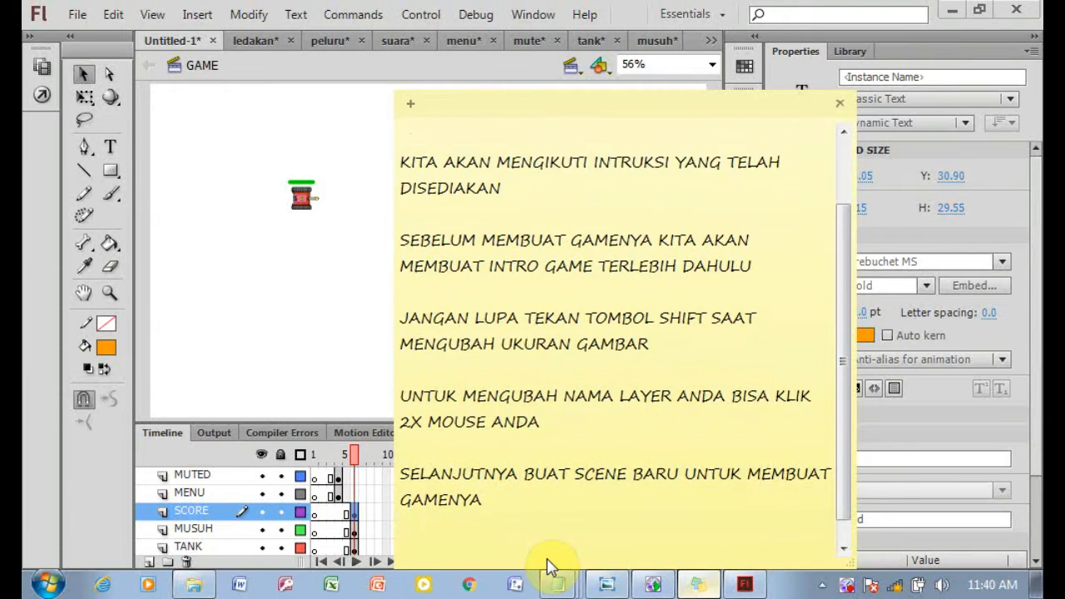
type("KARENA ANGKAN")
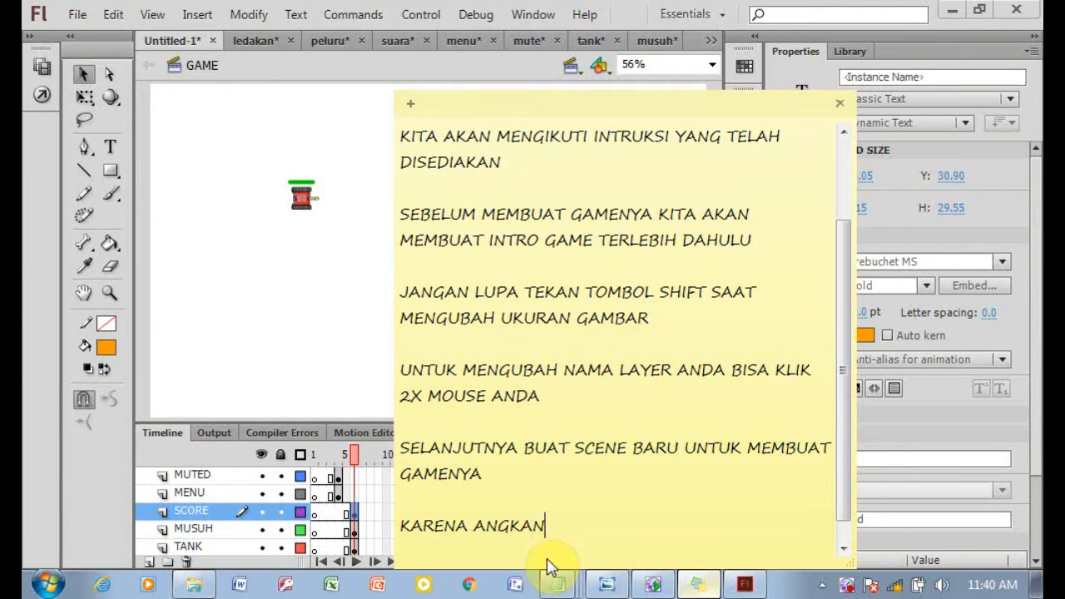
type("YA TIDAK MUNCUL SAAT DICOPY")
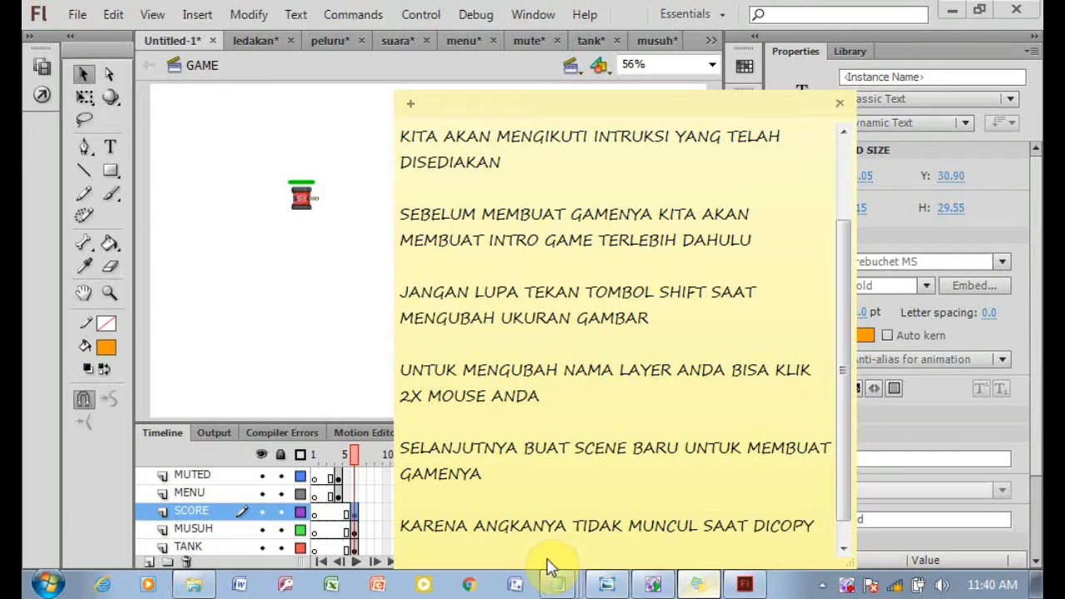
type(".")
key("Return")
type("KITA UBAH BAGIAN FONTNYA")
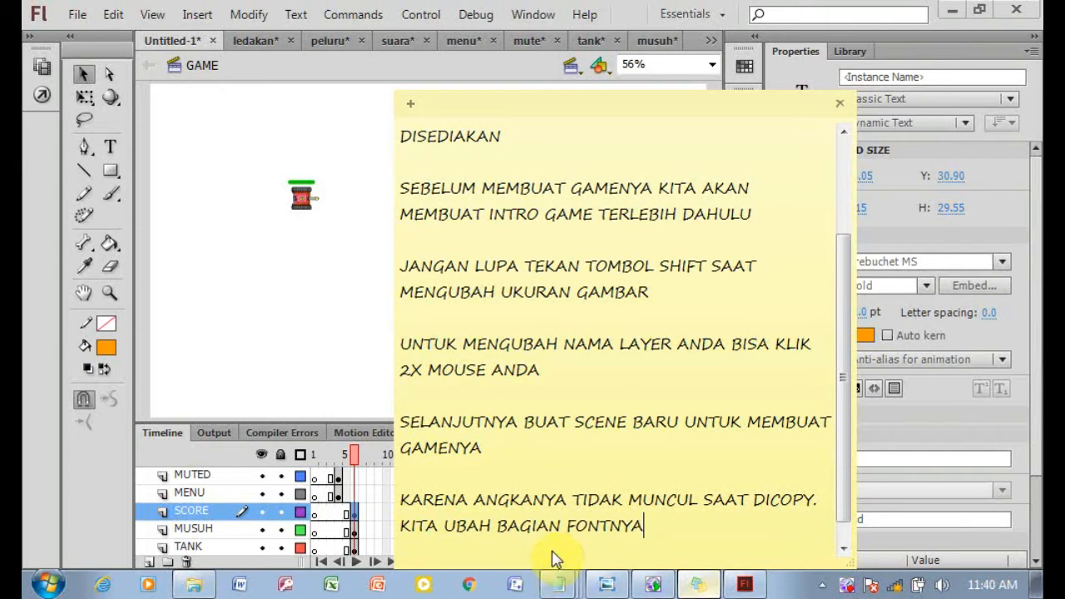
Change the score text's font family to Videophreak and embed the font.
left_click(294, 277)
left_click(352, 516)
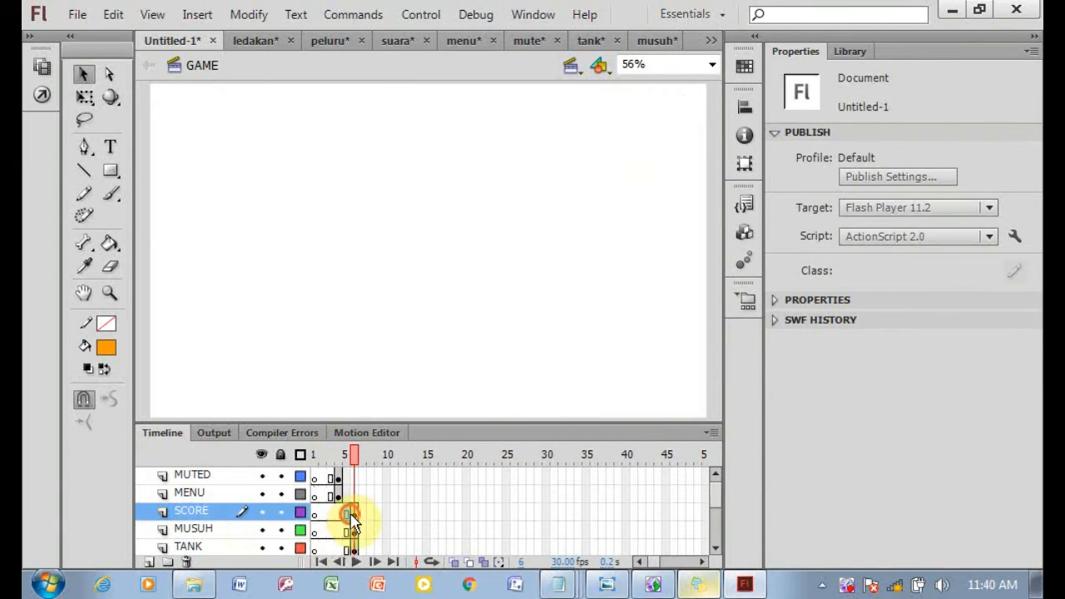
left_click(356, 515)
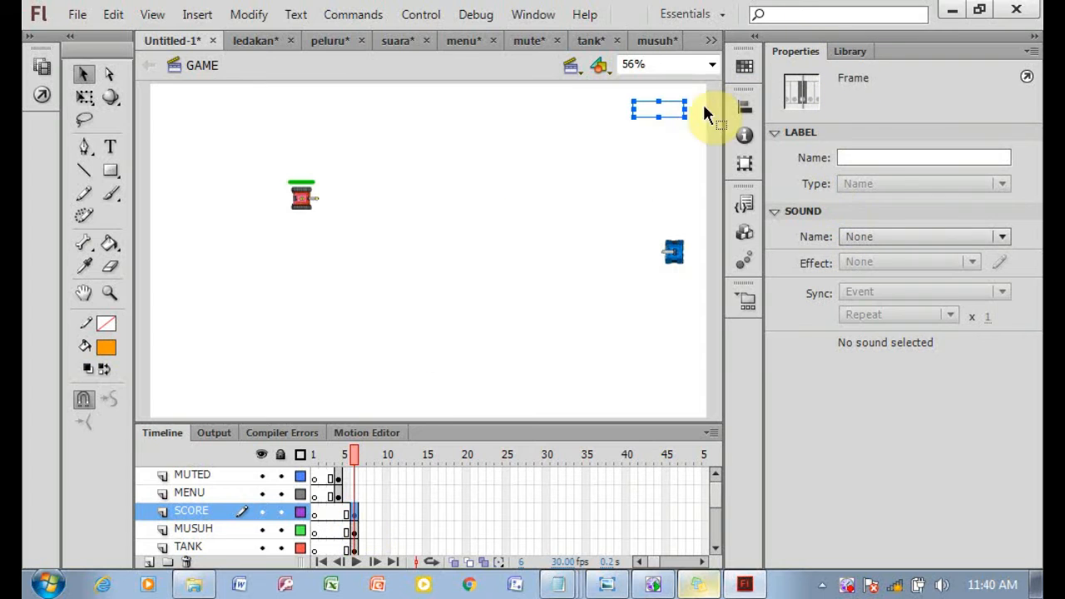
left_click(670, 110)
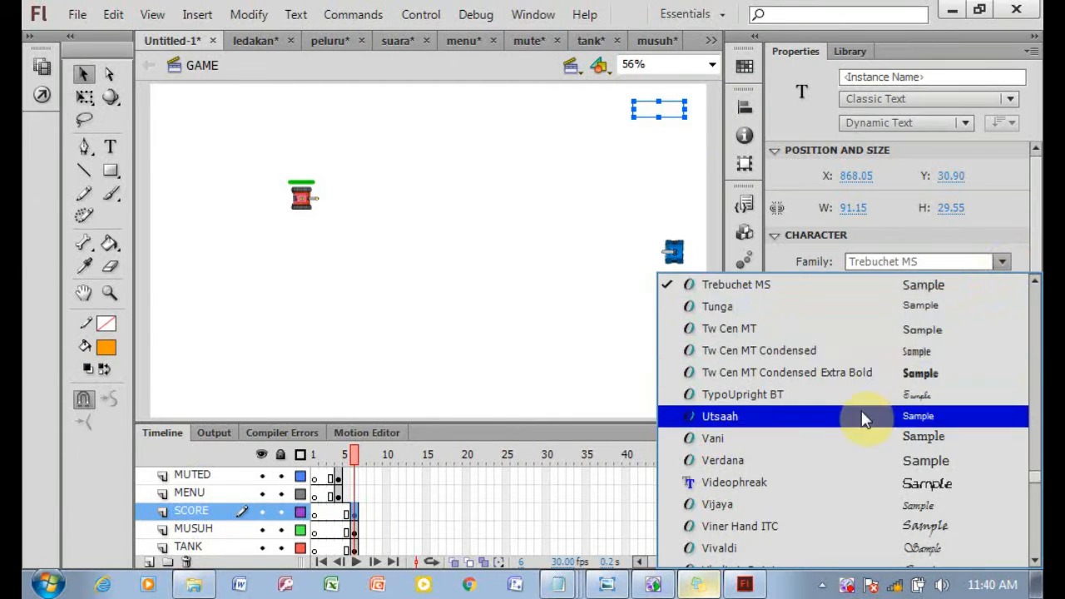
left_click(869, 438)
left_click(1001, 263)
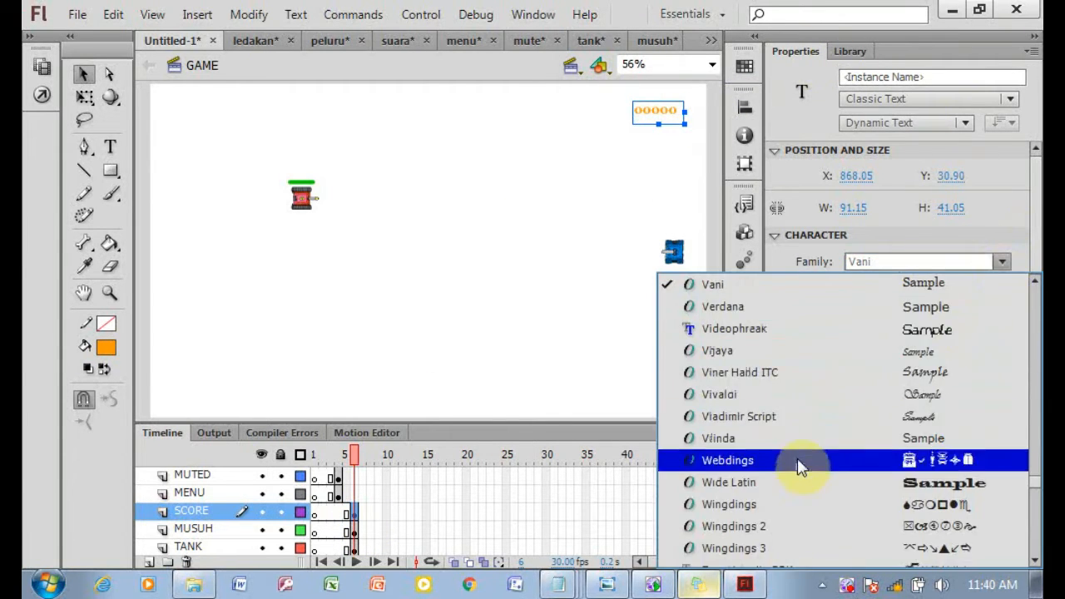
left_click(786, 352)
left_click(1002, 262)
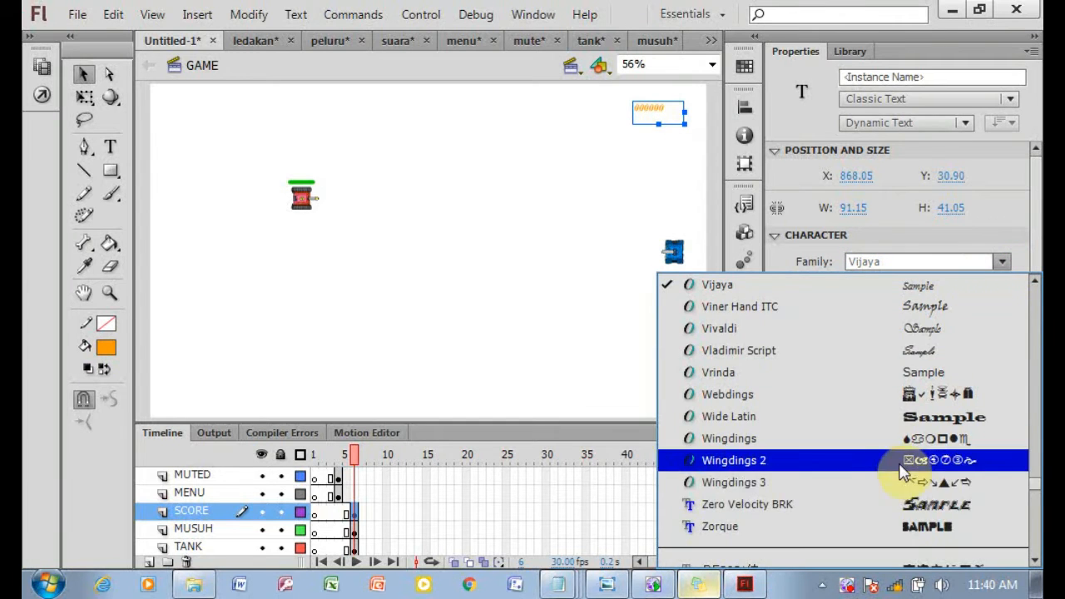
scroll(816, 432, "down", 1)
scroll(806, 404, "up", 5)
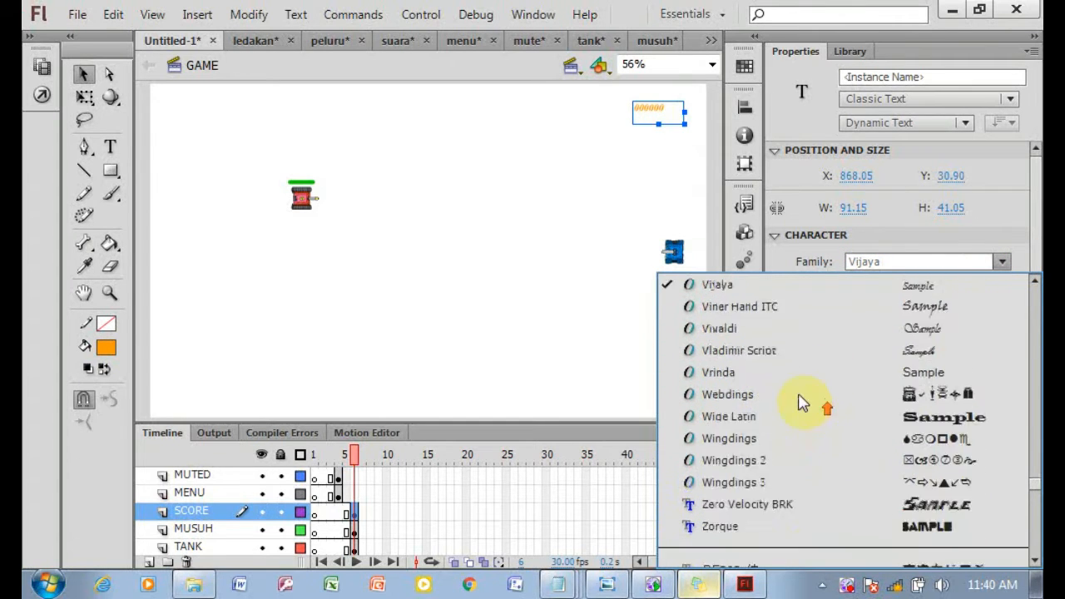
left_click(781, 397)
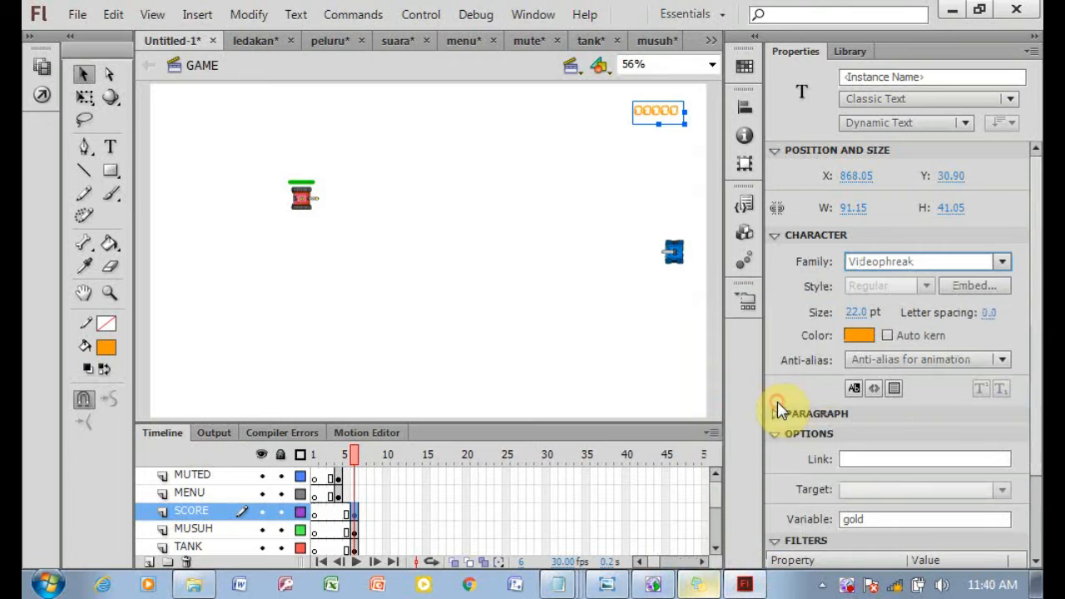
left_click(975, 286)
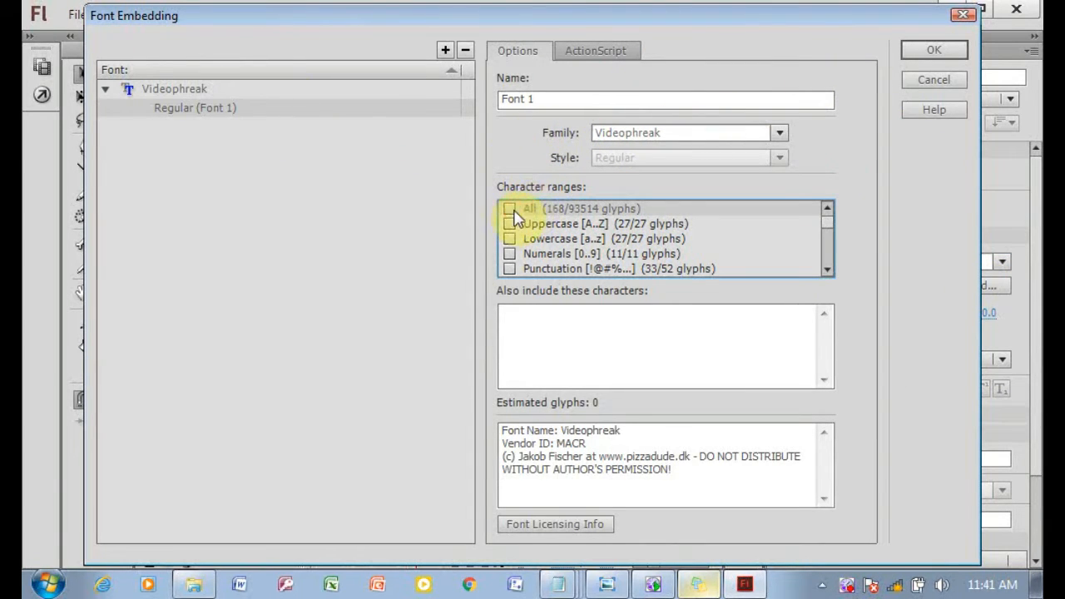
left_click(936, 50)
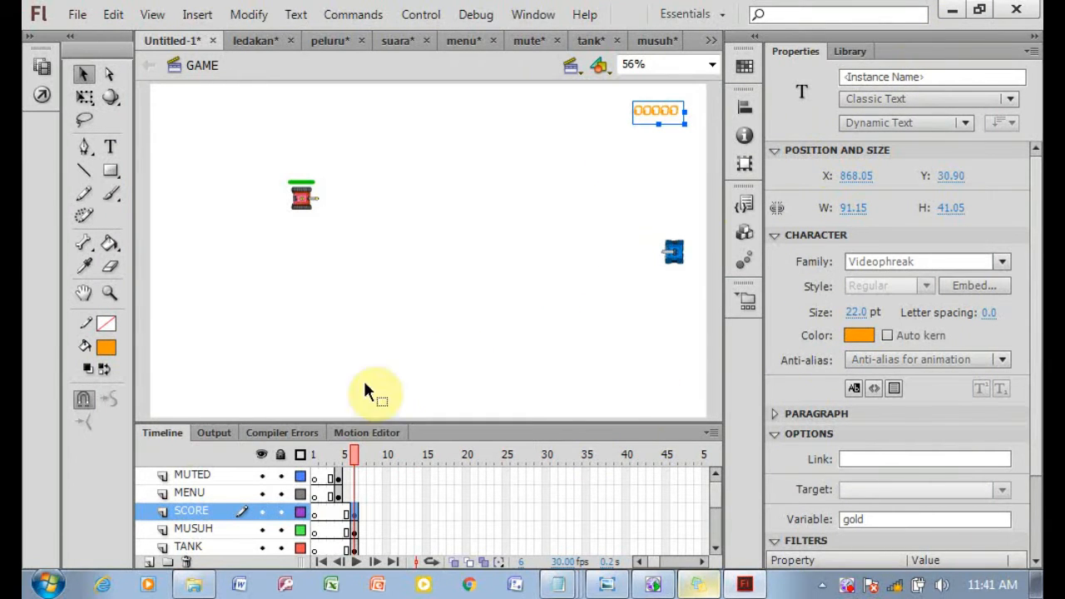
Open the Script Frame ke 6 text file and select its script.
left_click(596, 587)
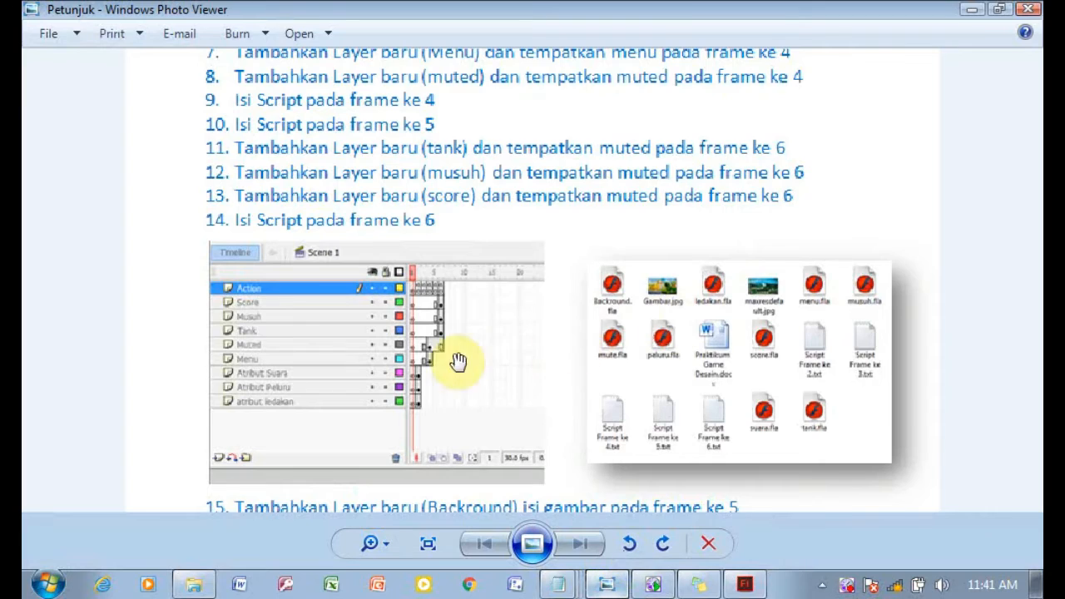
left_click(208, 584)
double_click(345, 416)
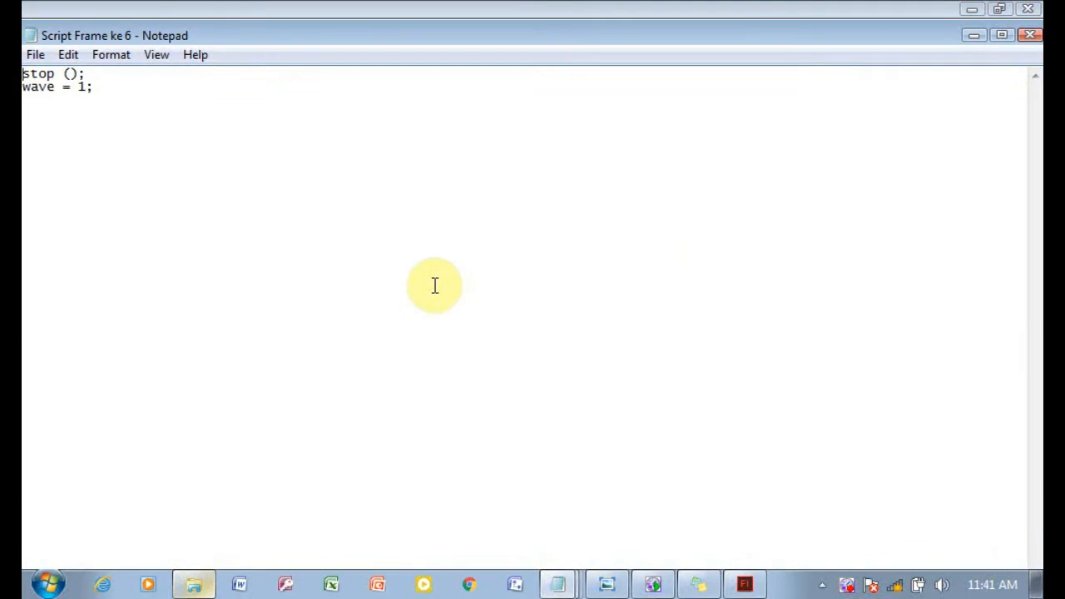
right_click(266, 206)
left_click(341, 268)
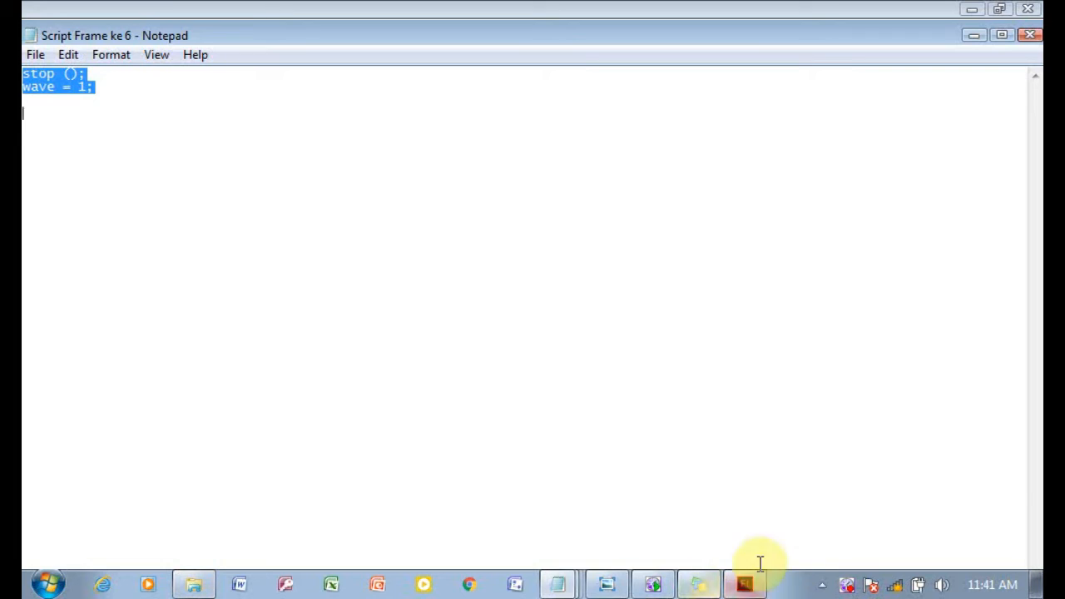
Add a keyframe at frame 6 of the ACTION layer and paste the copied script into its actions.
left_click(743, 583)
scroll(711, 520, "down", 3)
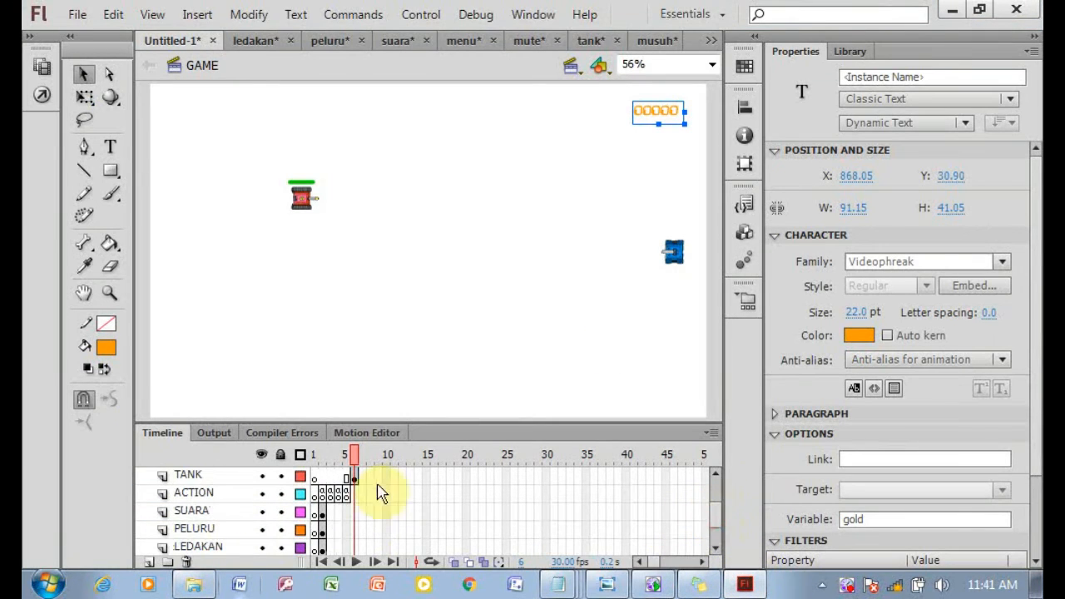
right_click(358, 495)
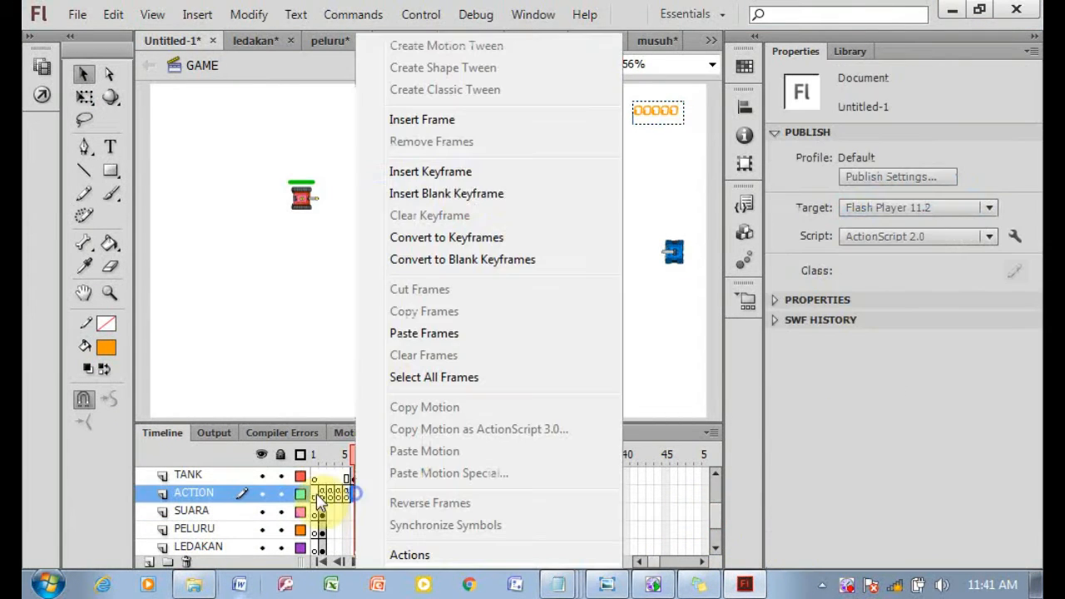
left_click(425, 331)
left_click(359, 498)
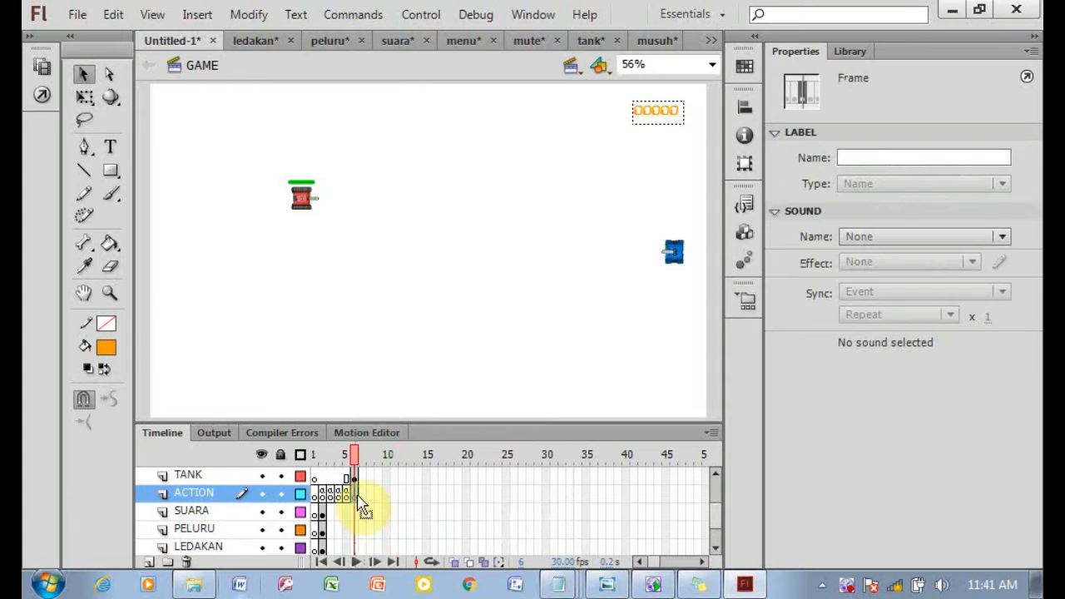
left_click(39, 96)
right_click(405, 174)
left_click(521, 233)
left_click(675, 53)
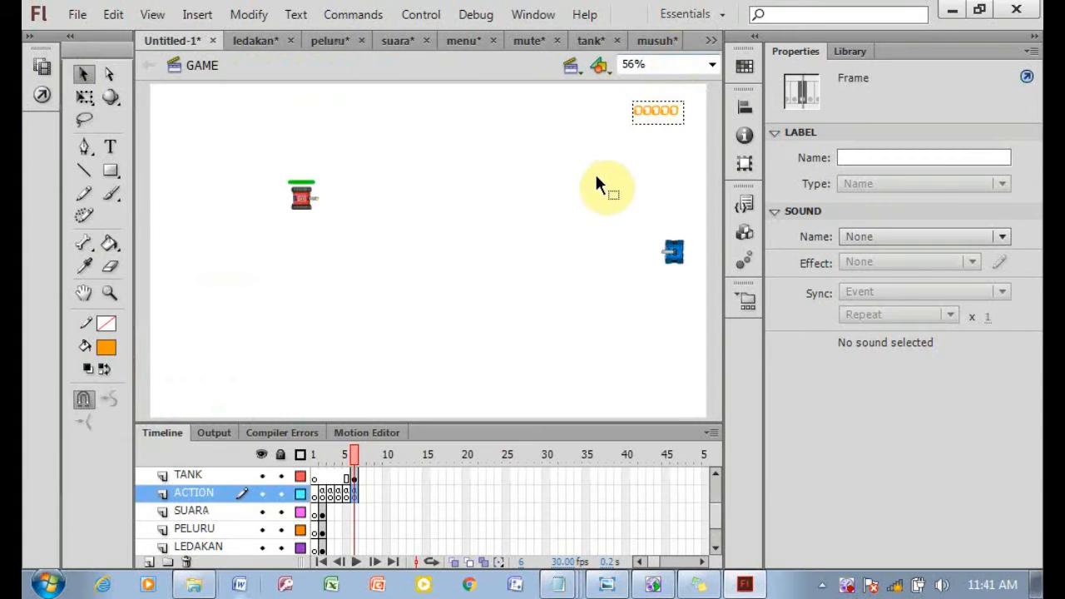
Review the remaining steps on the instruction sheet.
left_click(618, 578)
scroll(594, 314, "down", 1)
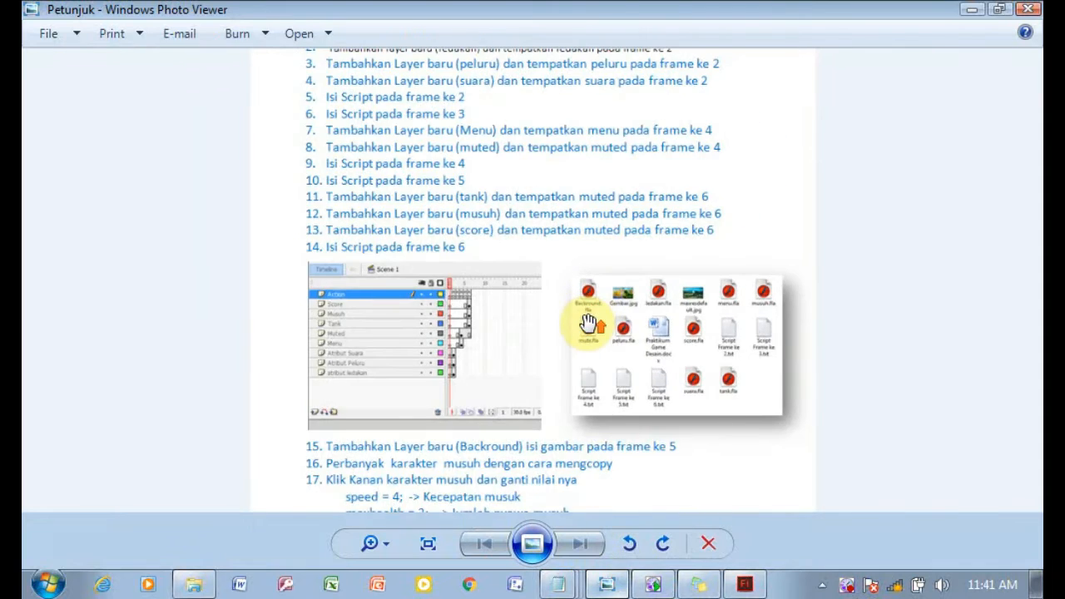
scroll(589, 325, "up", 1)
left_click_drag(755, 387, 753, 78)
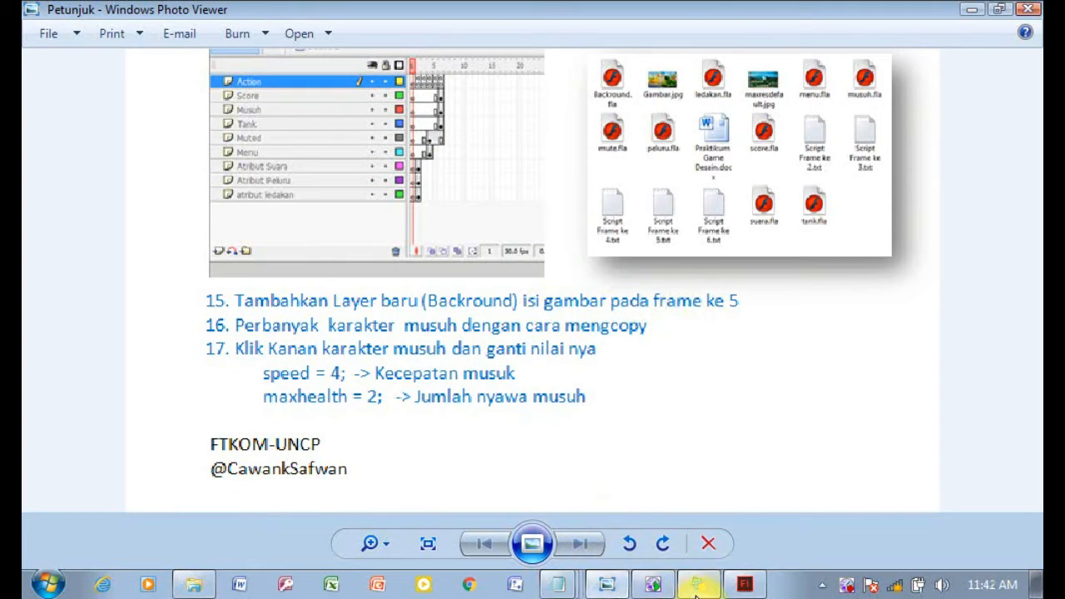
left_click(745, 584)
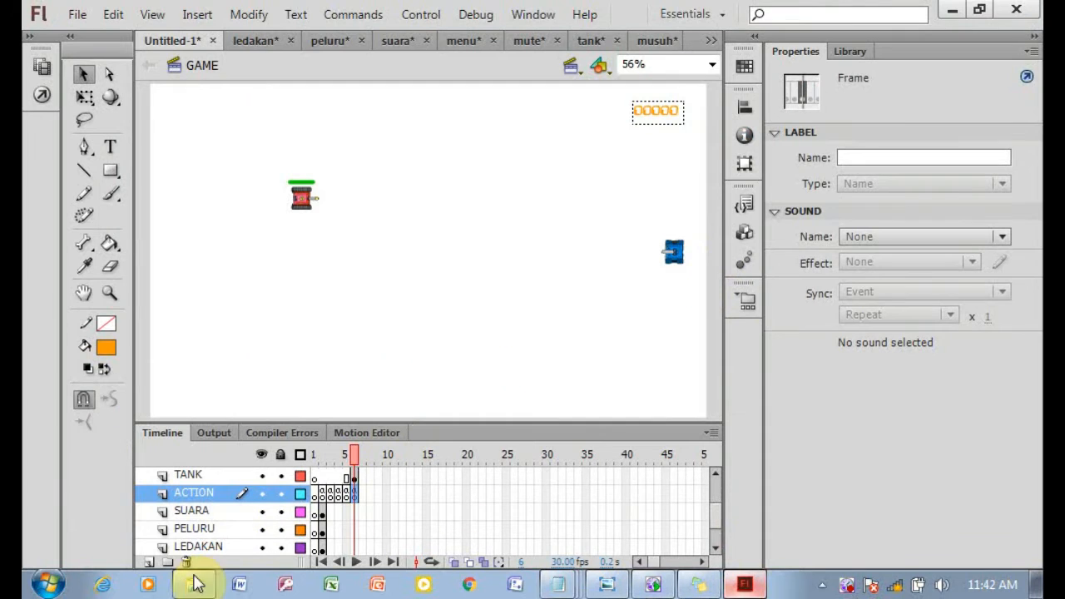
Add a new layer named BACKGROUND, move it to the bottom of the layer stack, and insert a keyframe at its frame 5.
left_click(148, 562)
double_click(187, 492)
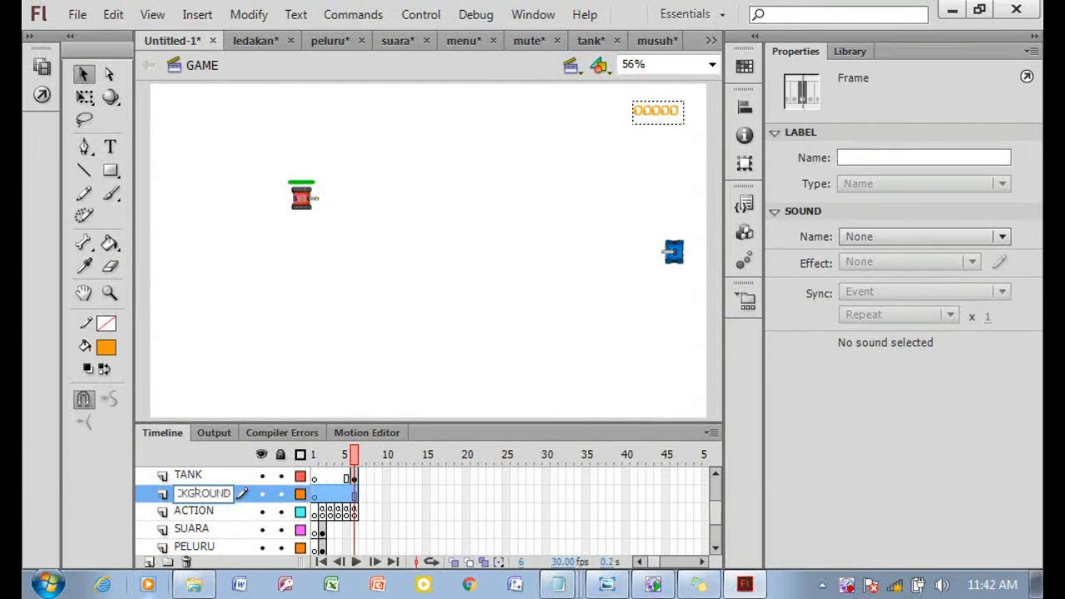
left_click(185, 497)
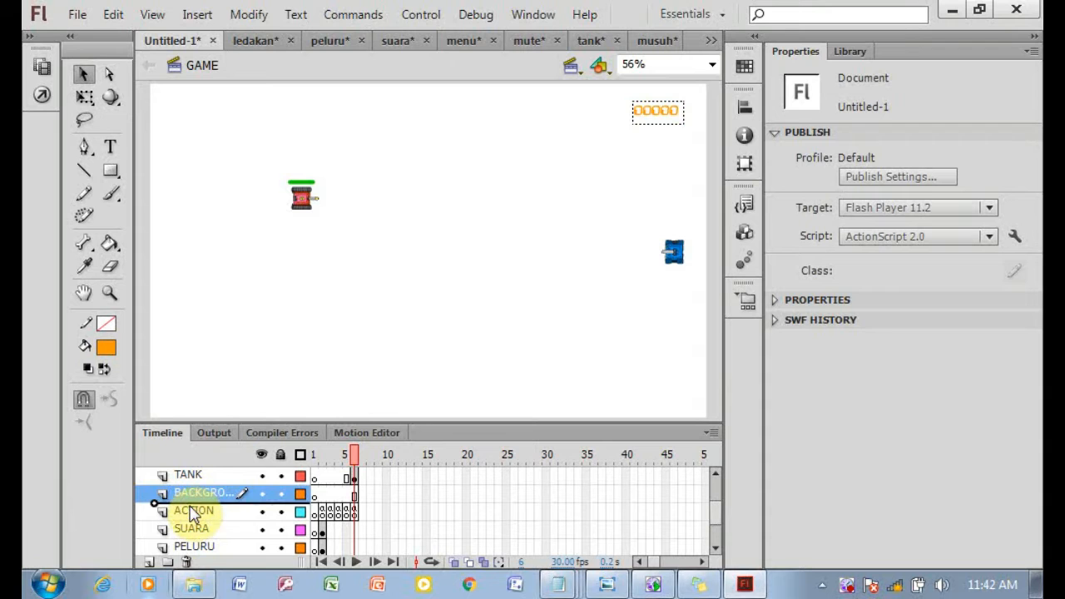
left_click_drag(193, 516, 199, 542)
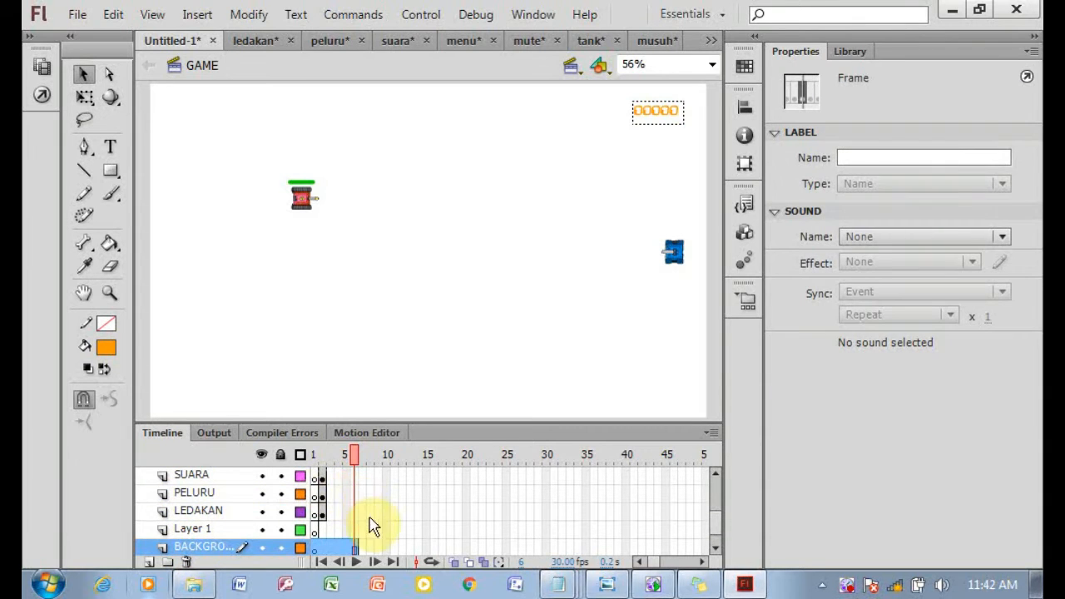
right_click(344, 546)
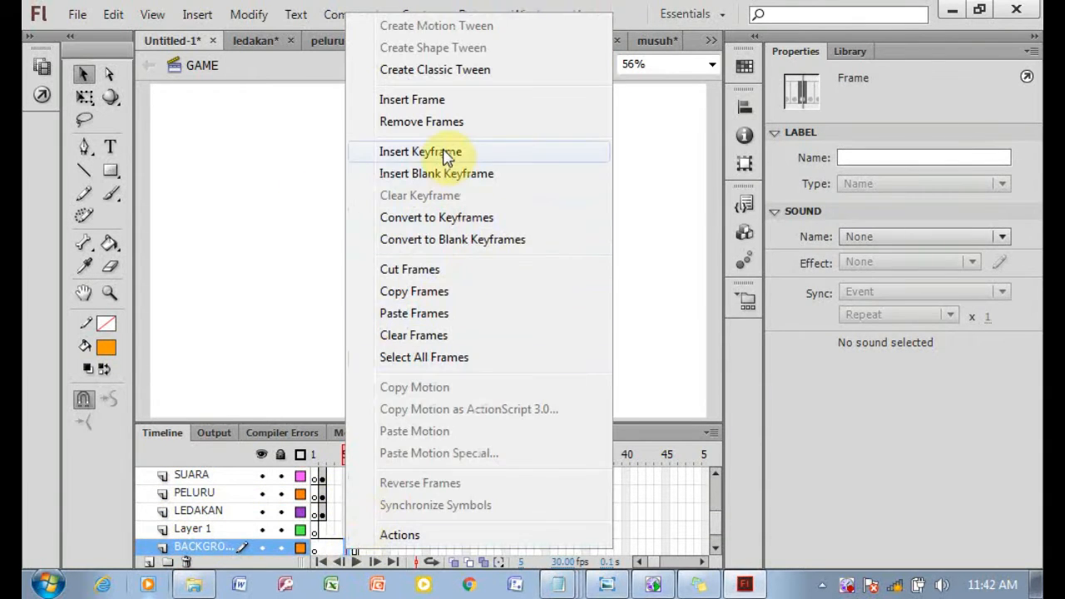
left_click(443, 152)
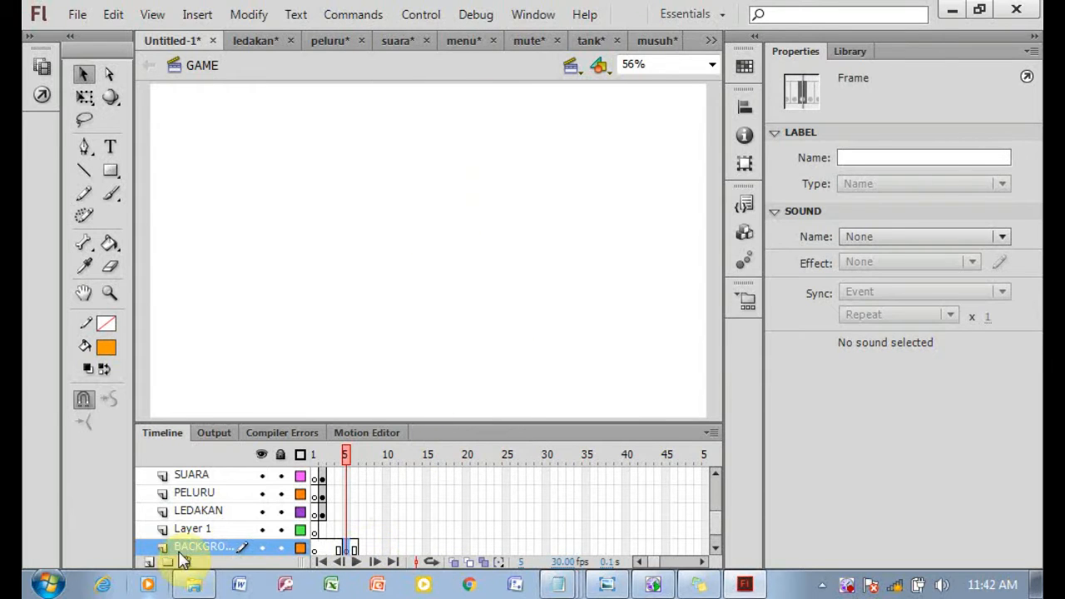
Open the Backround.fla file and copy the frames of its Layer 1.
left_click(191, 584)
left_click(274, 145)
left_click(744, 584)
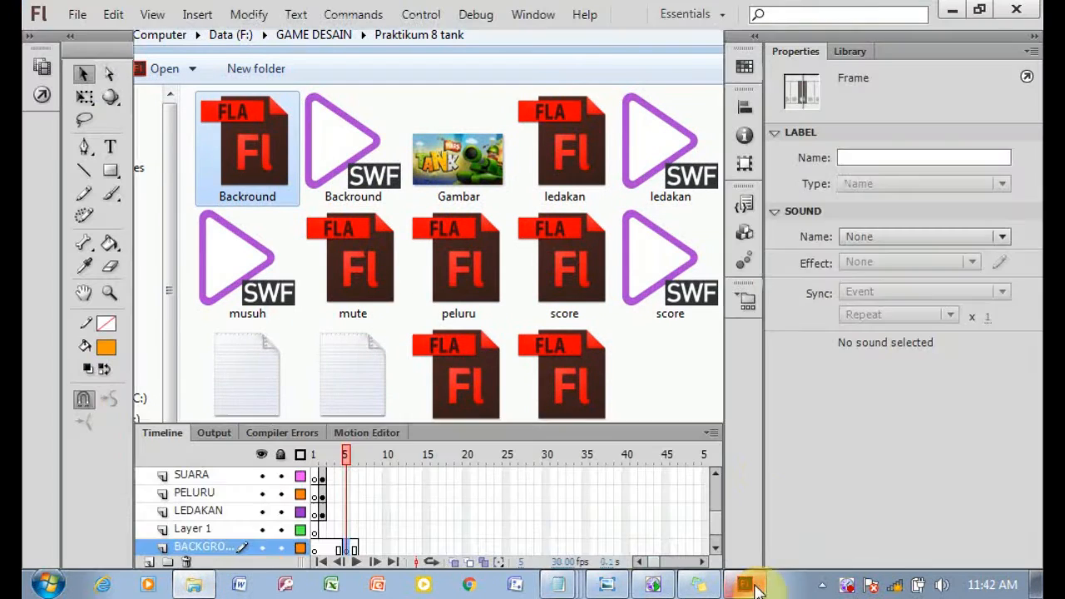
left_click(313, 475)
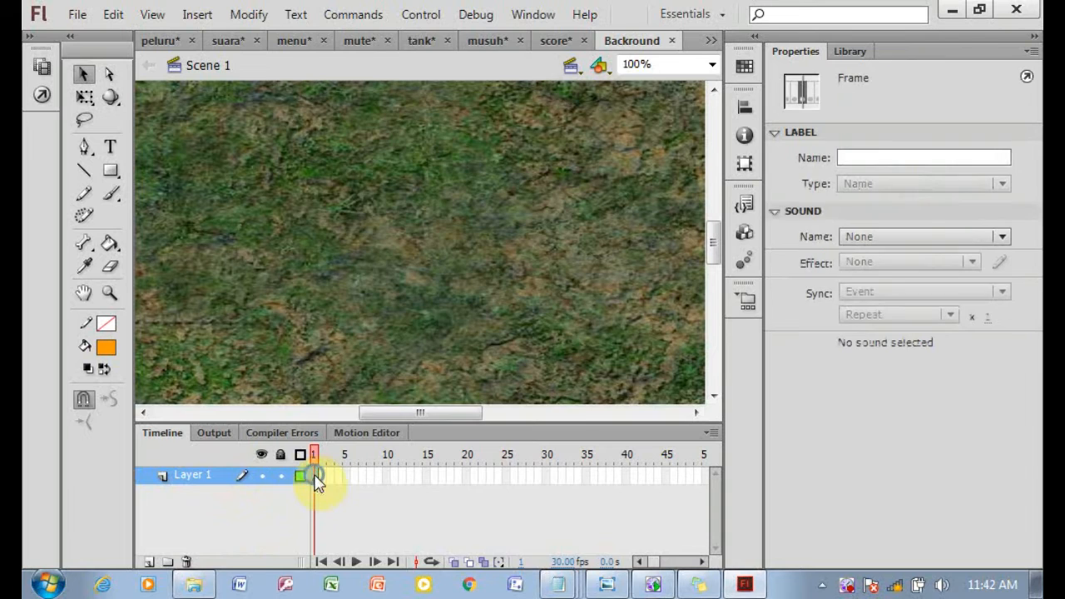
right_click(314, 475)
left_click(408, 311)
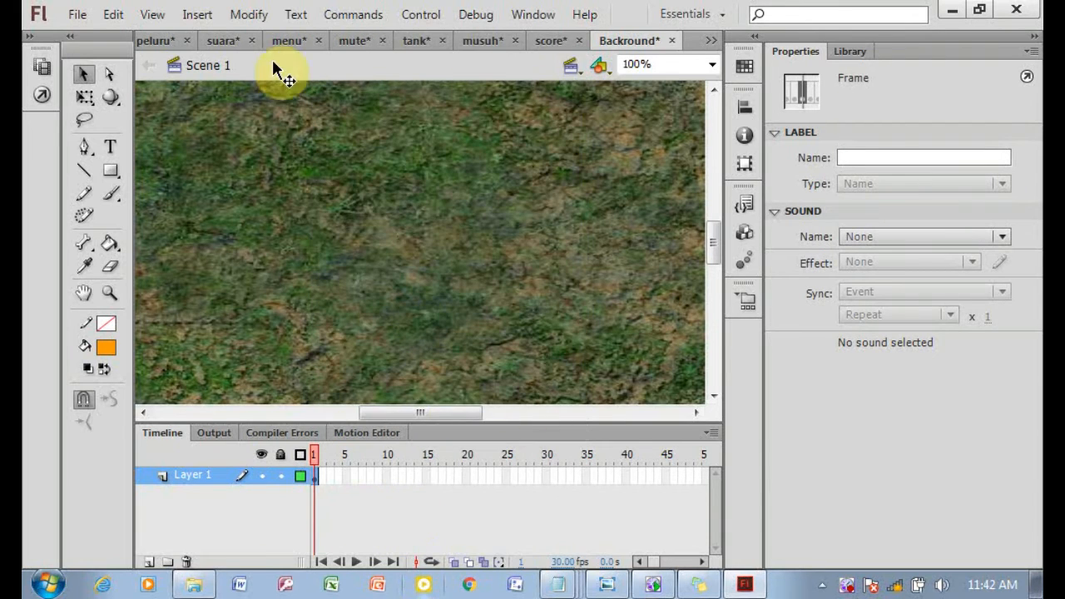
Return to the Untitled-1 document and paste the copied frames into frame 5 of the BACKGROUND layer.
left_click(711, 40)
left_click(774, 48)
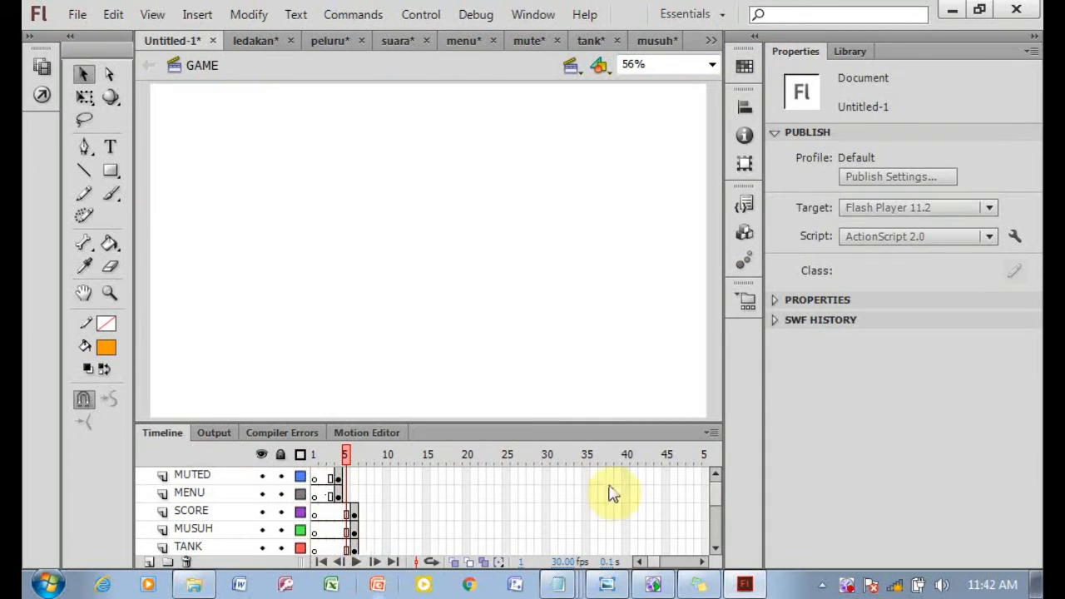
scroll(717, 498, "down", 5)
left_click(346, 530)
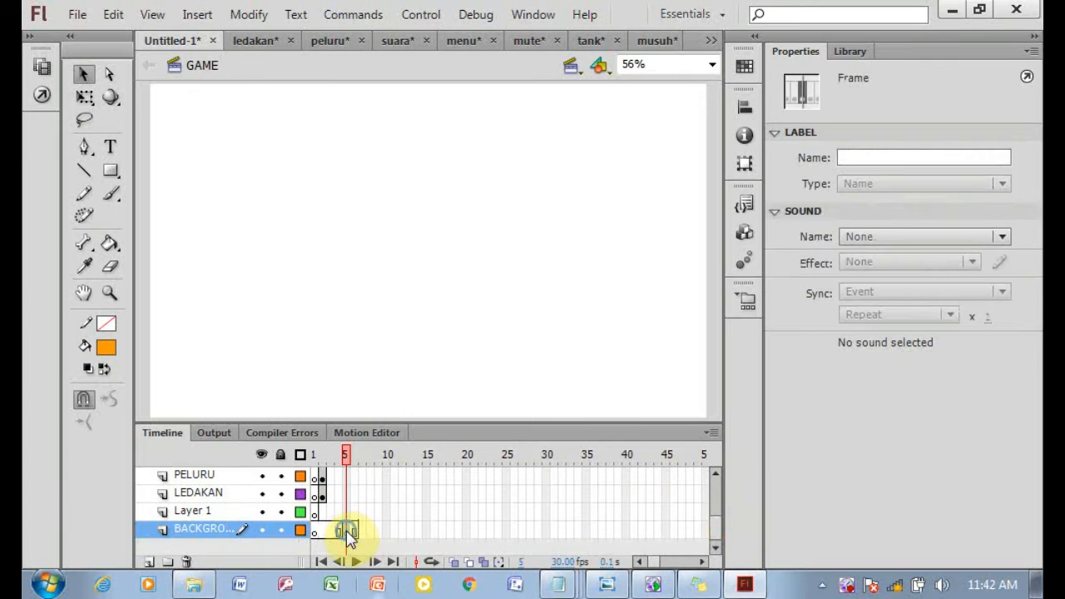
right_click(346, 530)
left_click(419, 343)
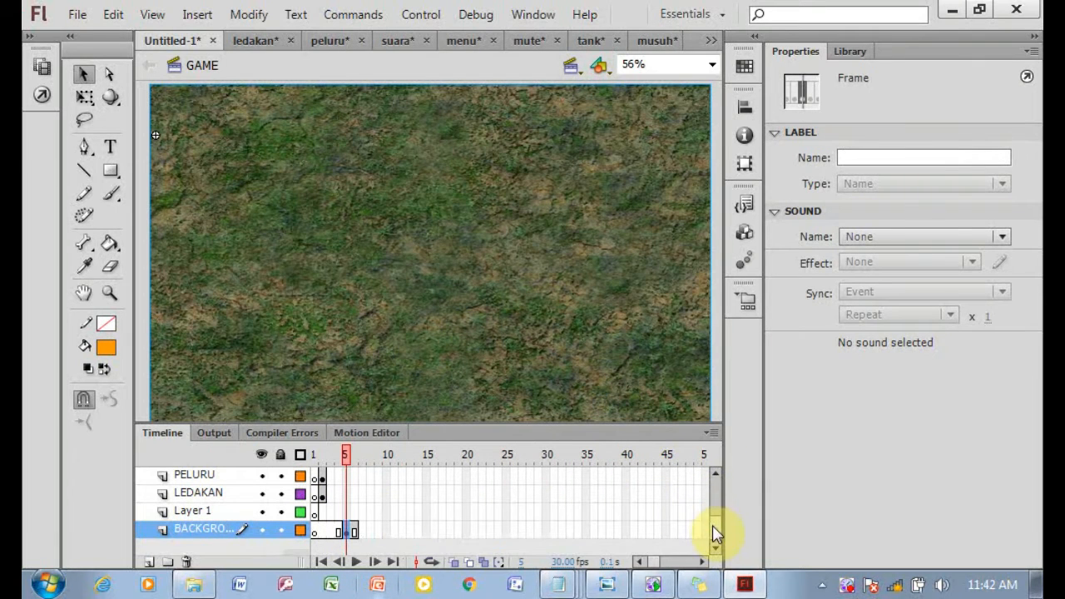
mouse_move(712, 525)
left_mouse_down()
mouse_move(717, 487)
mouse_move(717, 518)
left_mouse_up()
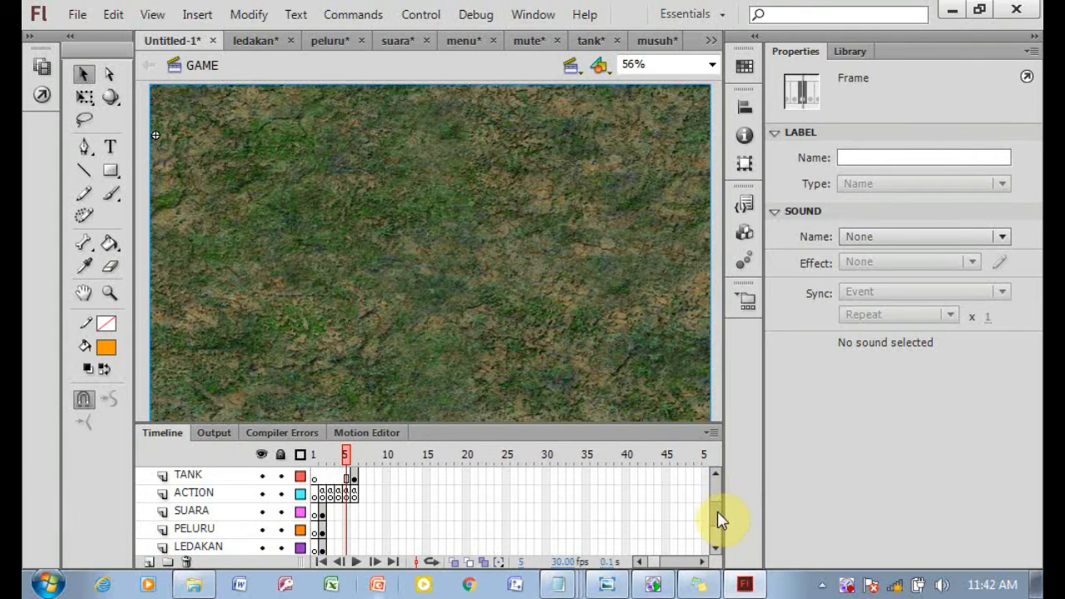
Duplicate the red enemy tank on the MUSUH layer, pasting and arranging eight copies in three columns on the stage's left side.
left_click(354, 476)
left_click(652, 585)
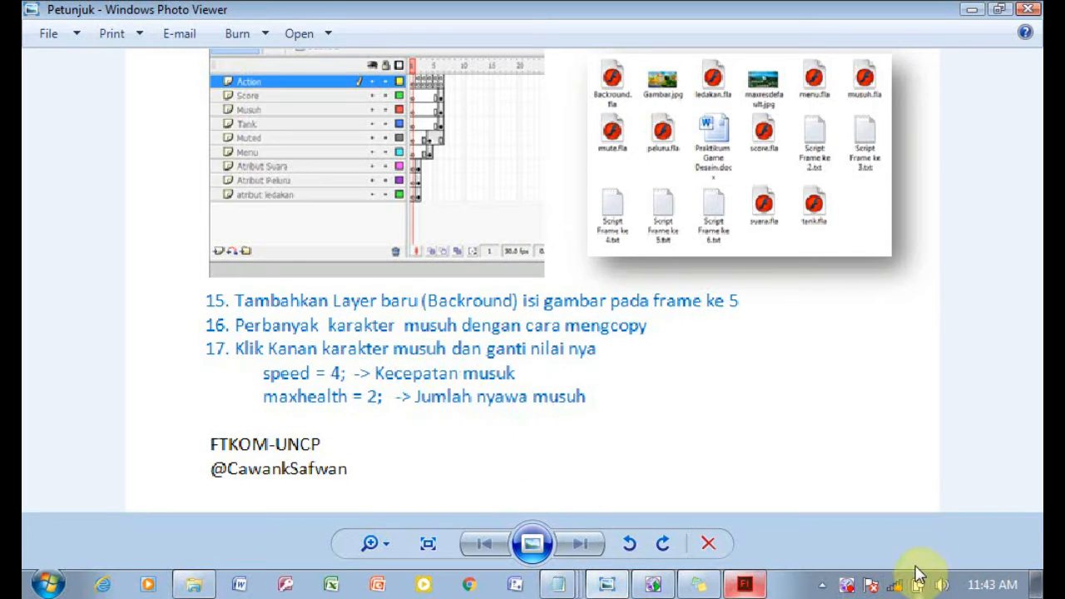
left_click(745, 585)
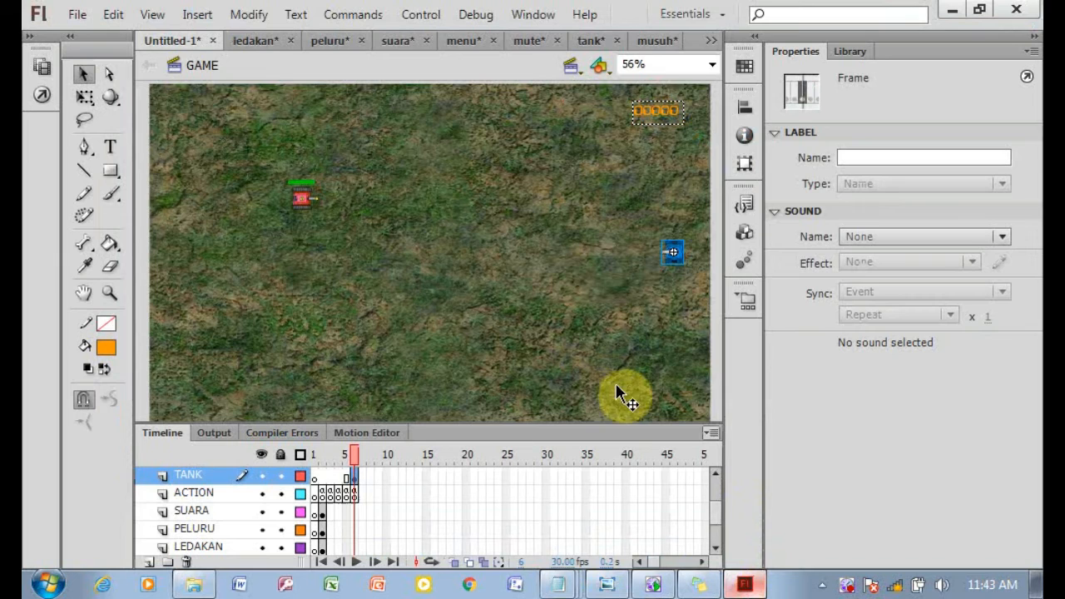
left_click(307, 199)
right_click(307, 205)
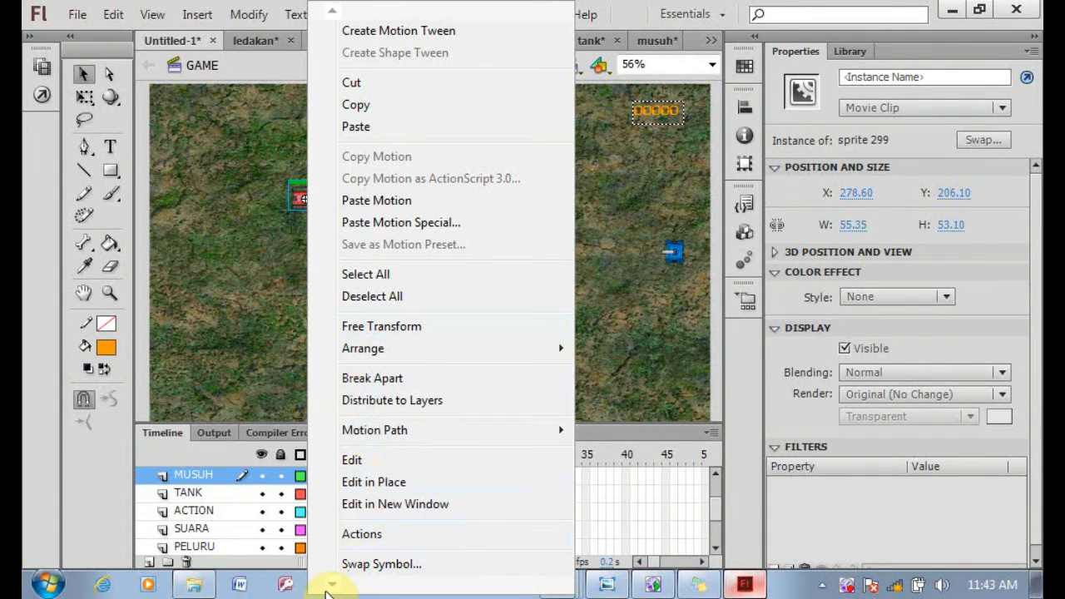
mouse_move(330, 587)
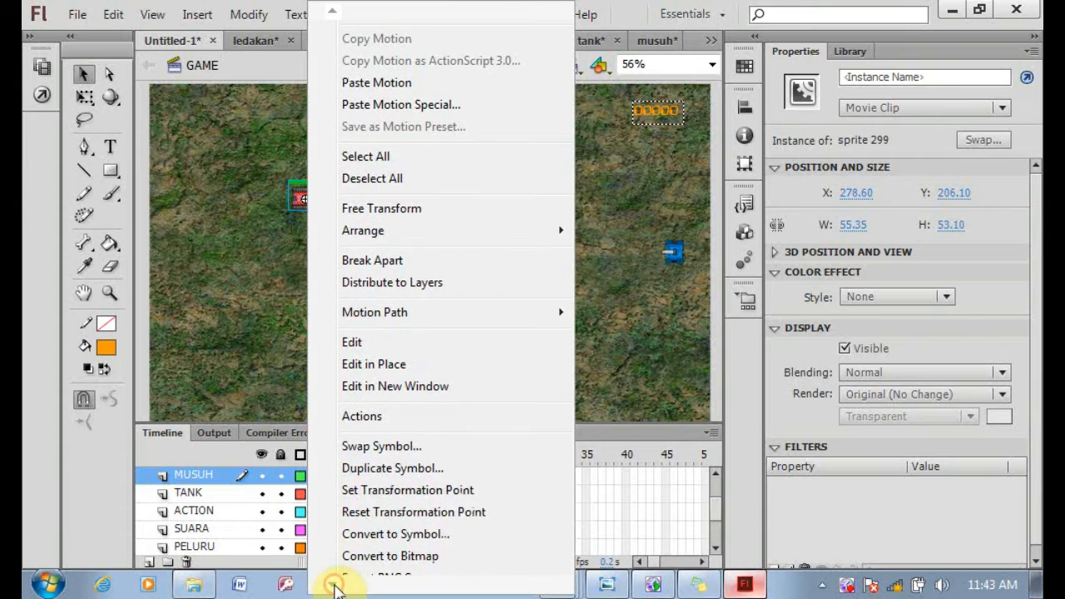
left_click(281, 204)
left_click(294, 201)
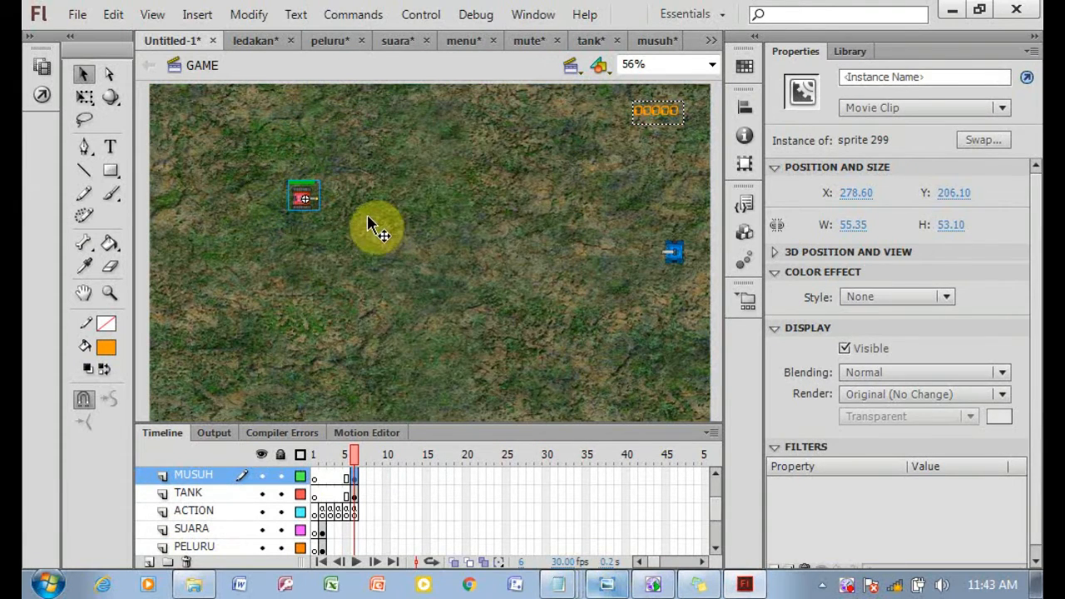
key("ctrl+v")
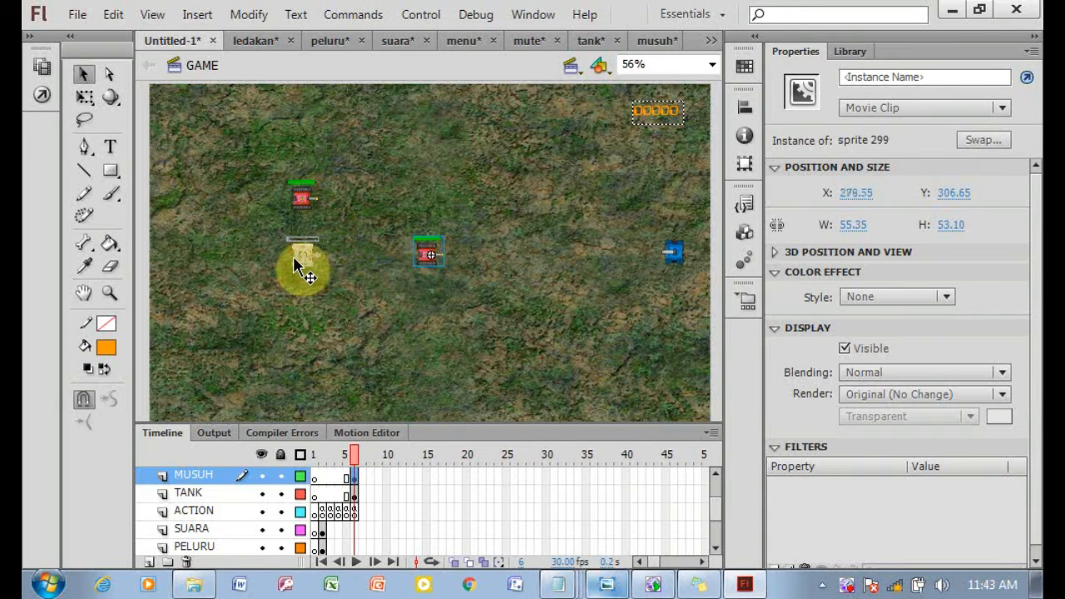
key("ctrl+v")
left_click_drag(434, 262, 308, 322)
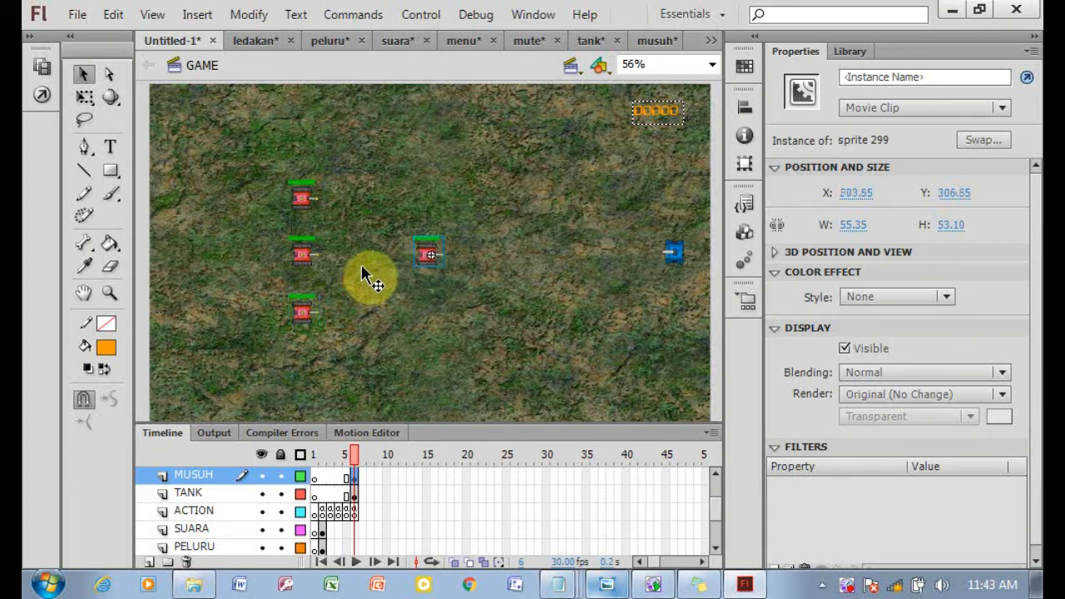
left_click_drag(427, 254, 299, 380)
left_click_drag(424, 267, 233, 302)
key("ctrl+v")
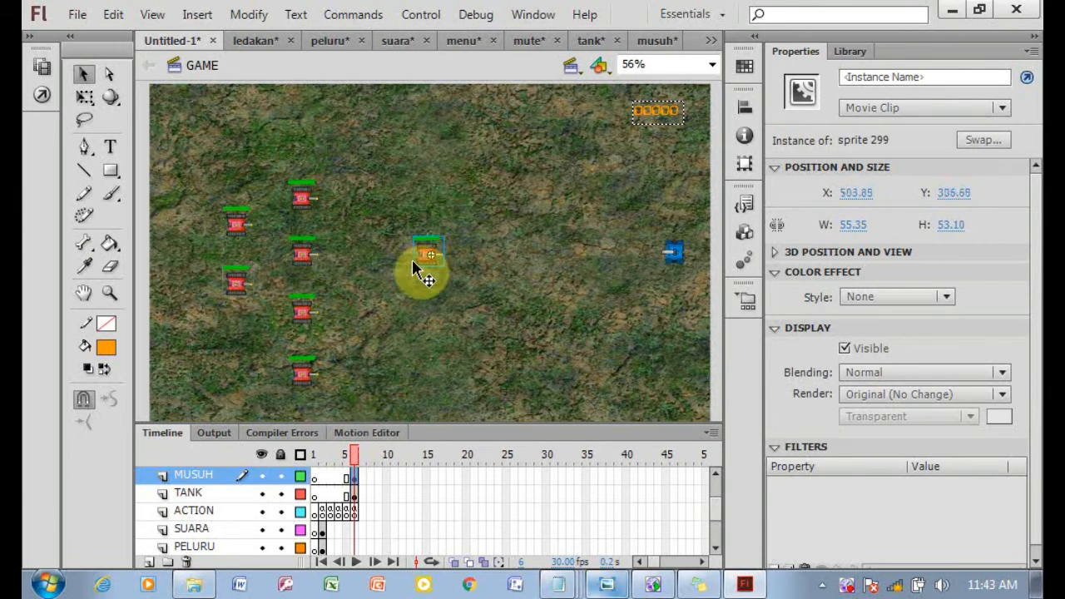
left_click_drag(416, 270, 229, 358)
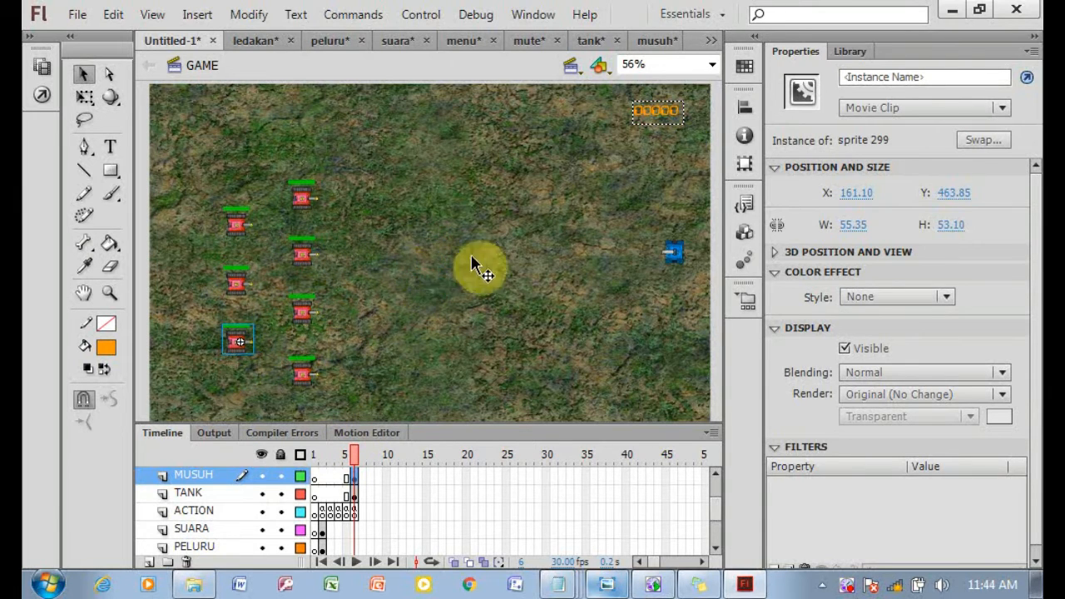
key("ctrl+v")
left_click_drag(427, 257, 363, 332)
key("ctrl+v")
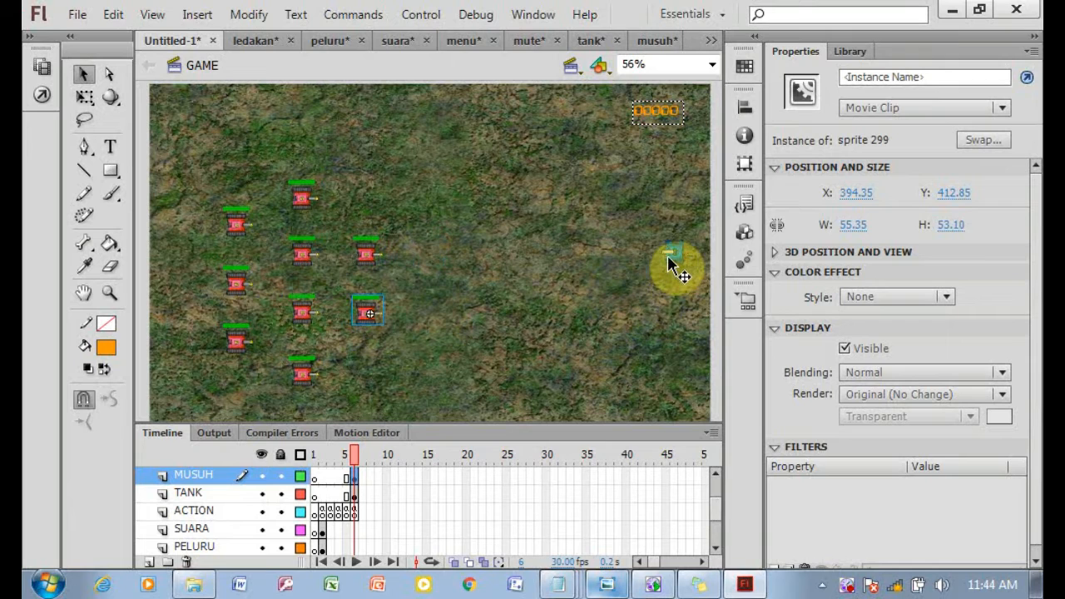
Insert a blank keyframe at frame 6 of the MUTED layer.
left_click(672, 273)
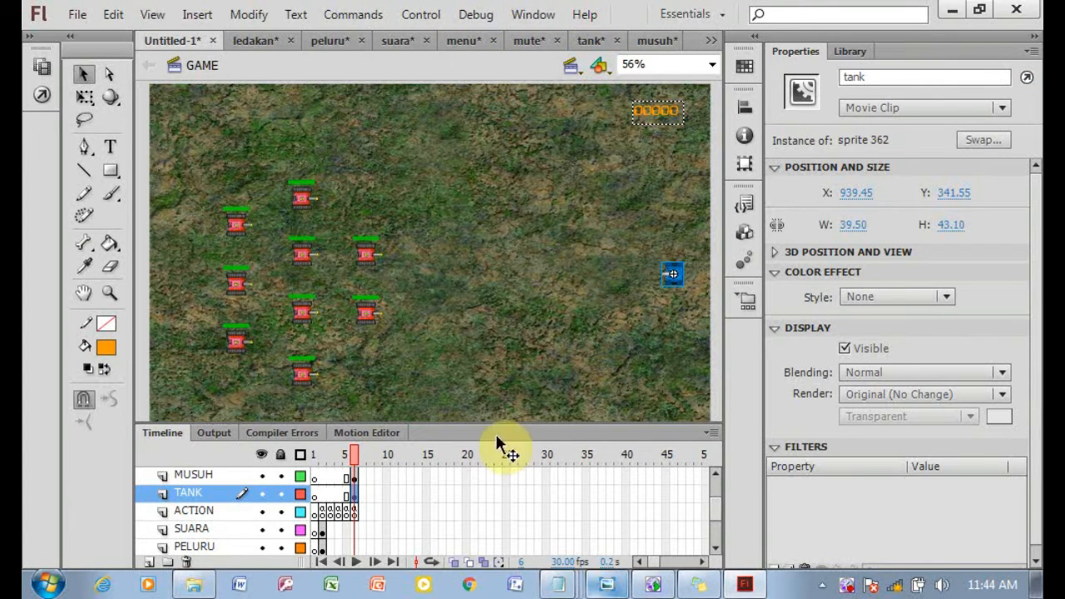
left_click_drag(711, 505, 711, 492)
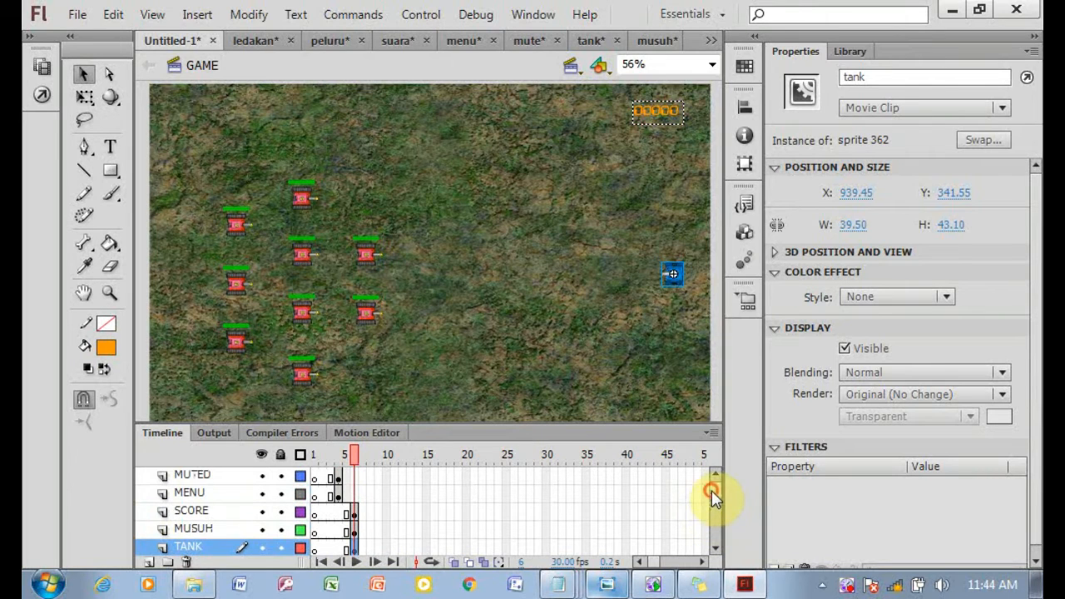
left_click(356, 480)
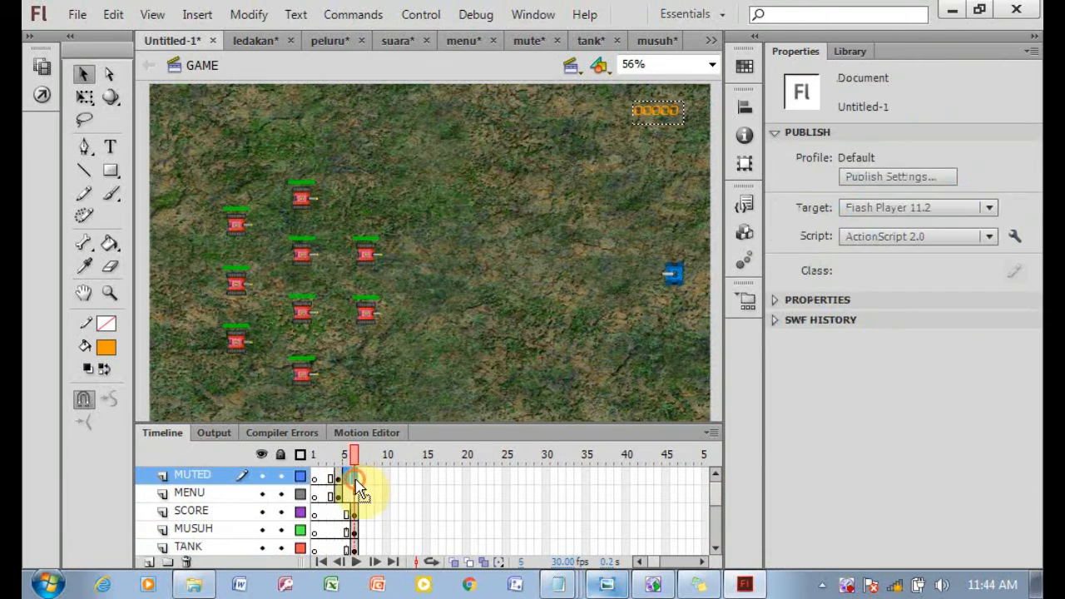
right_click(355, 481)
left_click(429, 172)
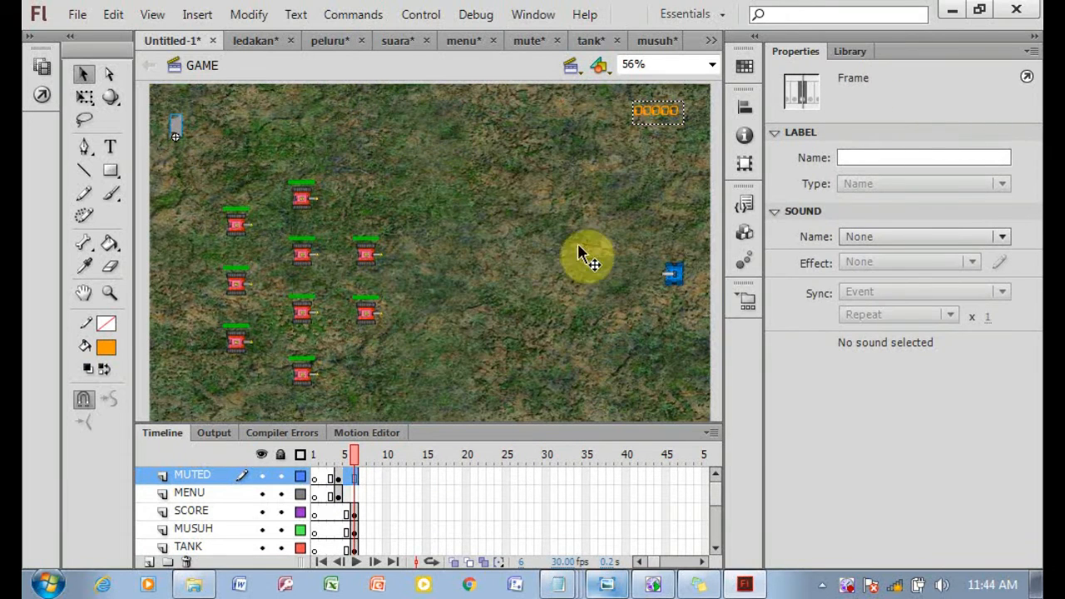
Test the movie from frame 3.
left_click_drag(714, 501, 715, 476)
left_click(324, 494)
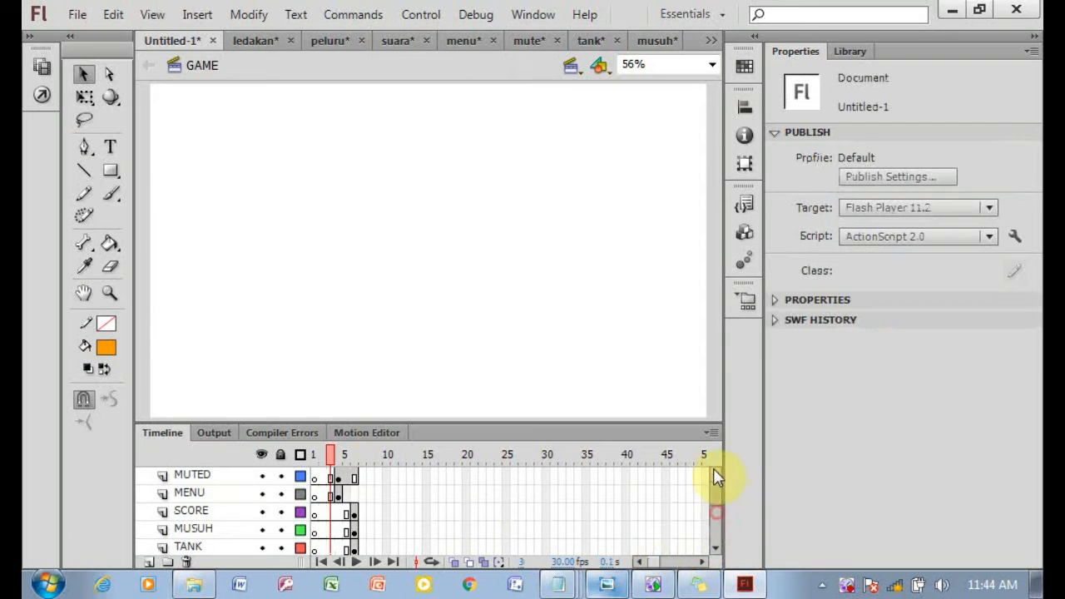
key("ctrl+Return")
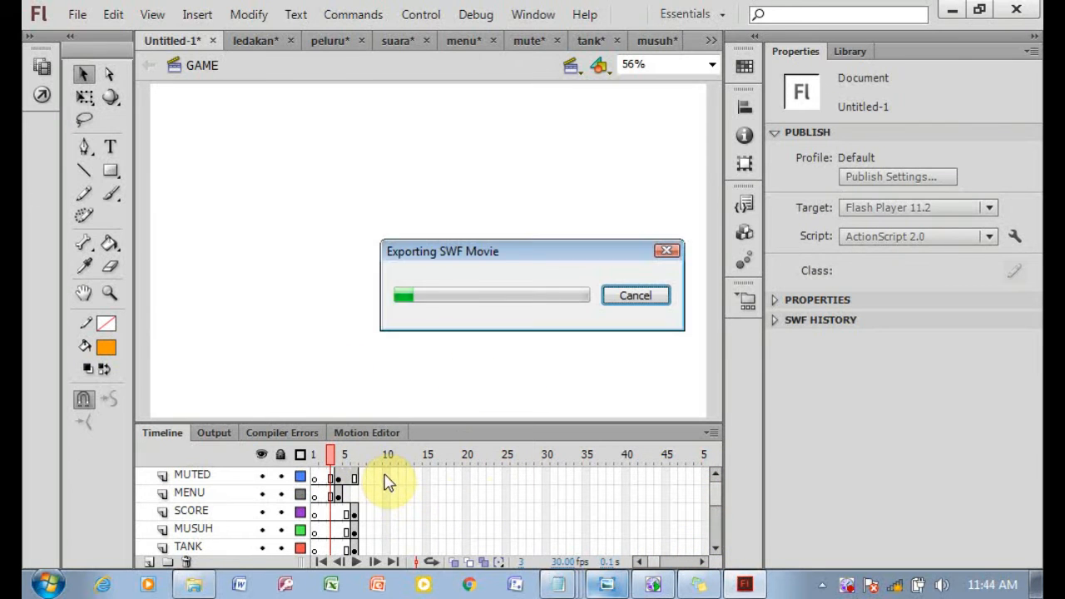
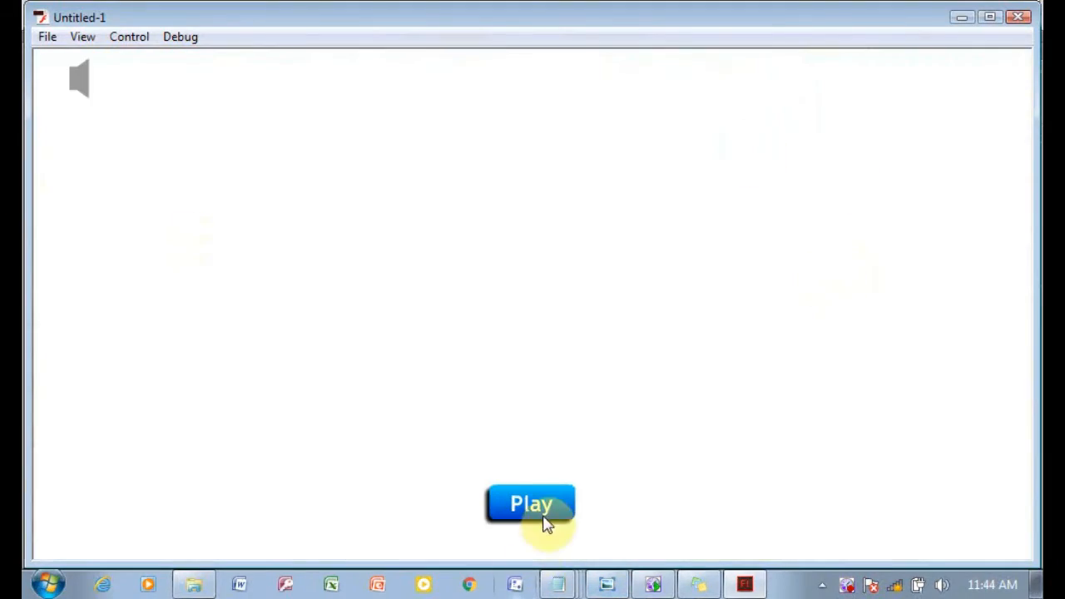
Start the game in the test player, watch the enemy tanks, and close the player window.
left_click(541, 509)
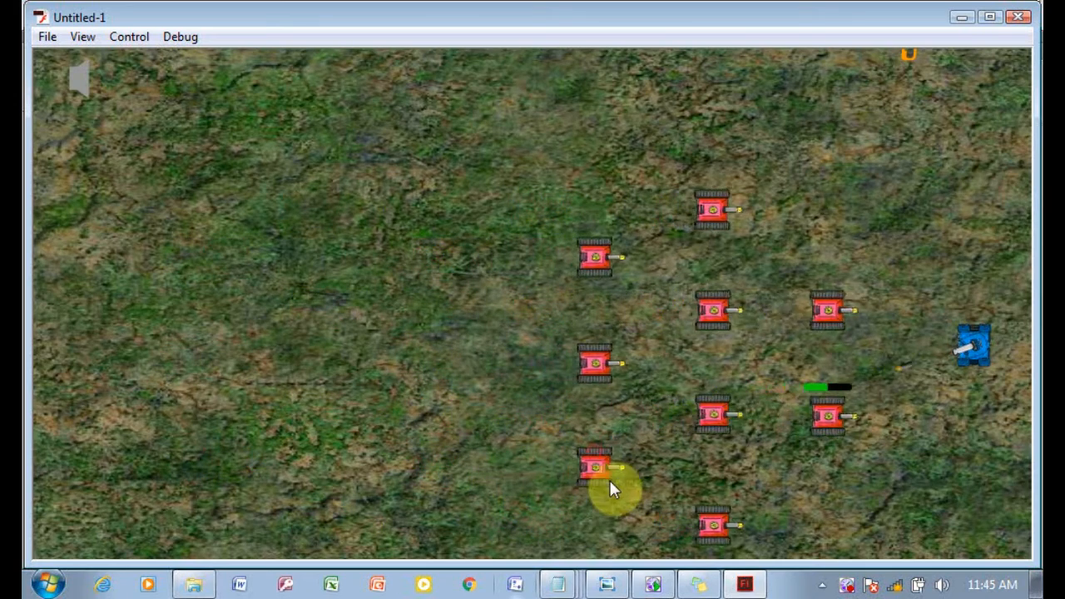
left_click(1015, 16)
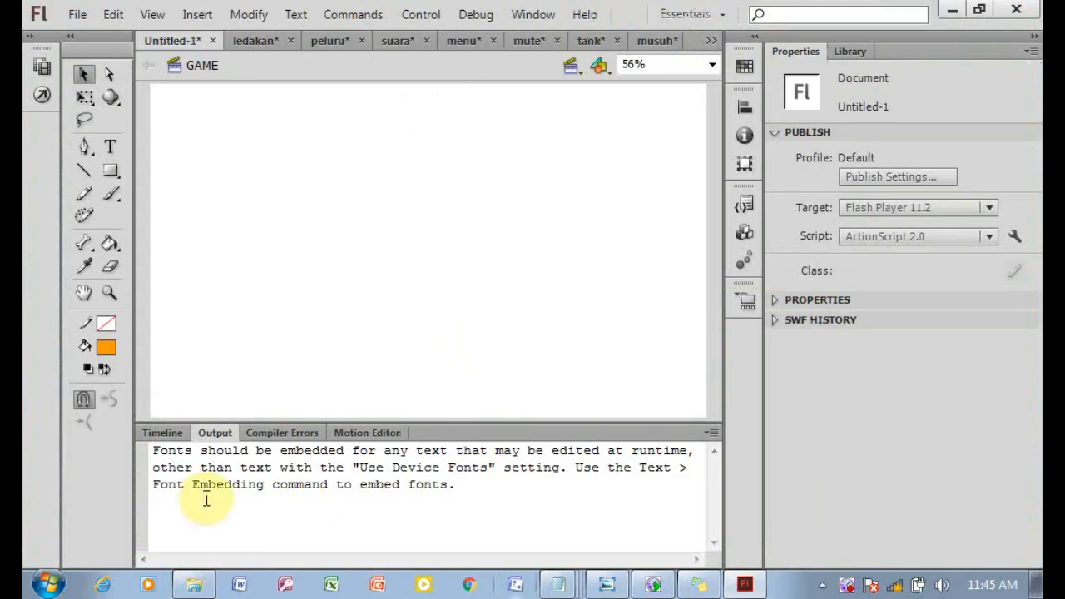
Select the score text field on the SCORE layer and embed its Videophreak font as Font 1 via Font Embedding.
left_click(163, 433)
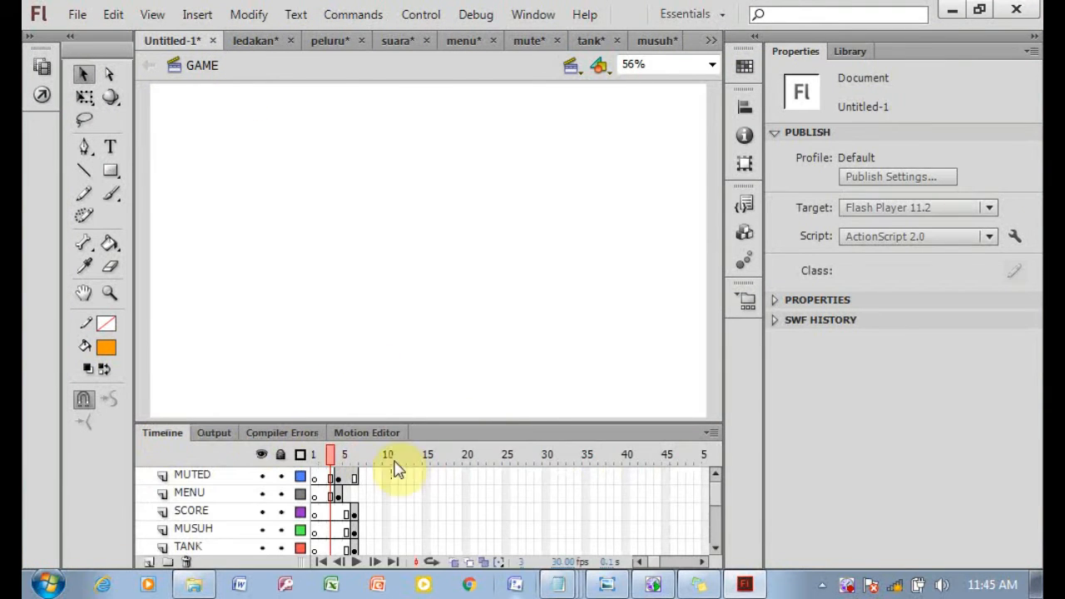
left_click(354, 512)
left_click(668, 119)
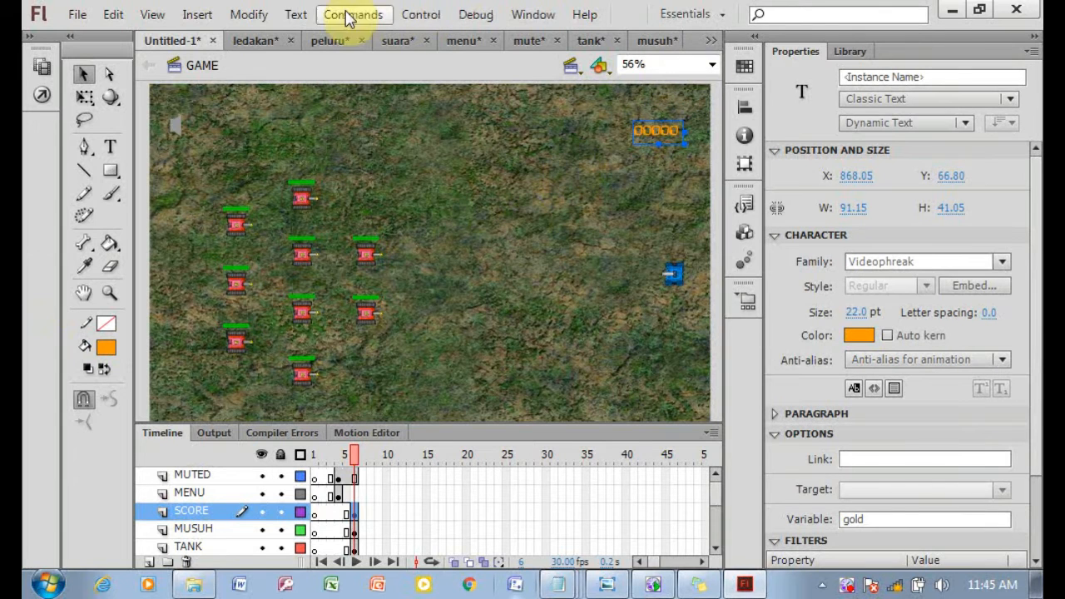
left_click(420, 14)
left_click(373, 242)
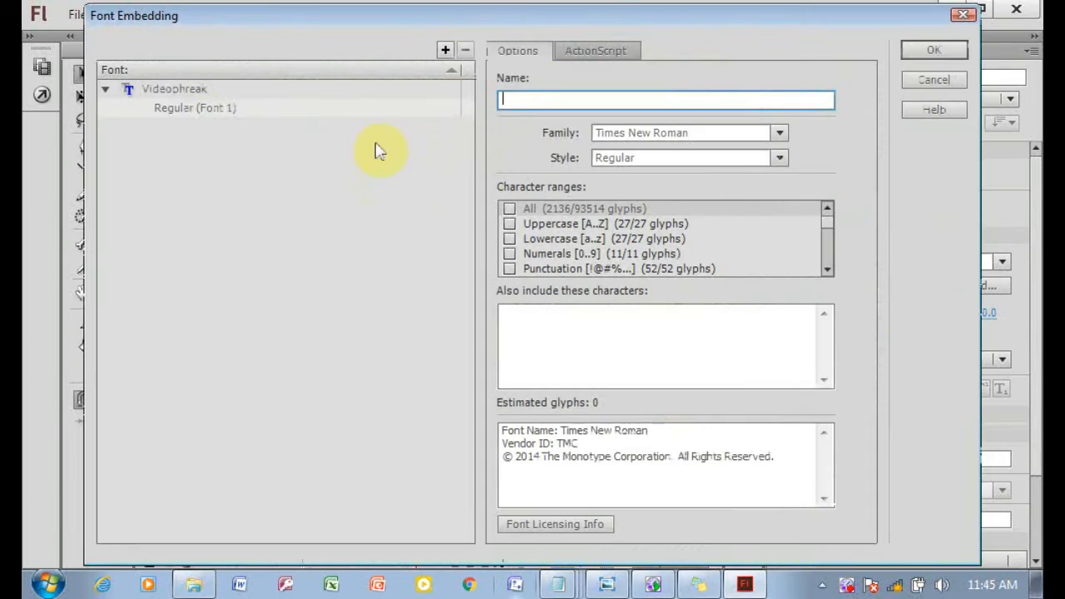
left_click(168, 97)
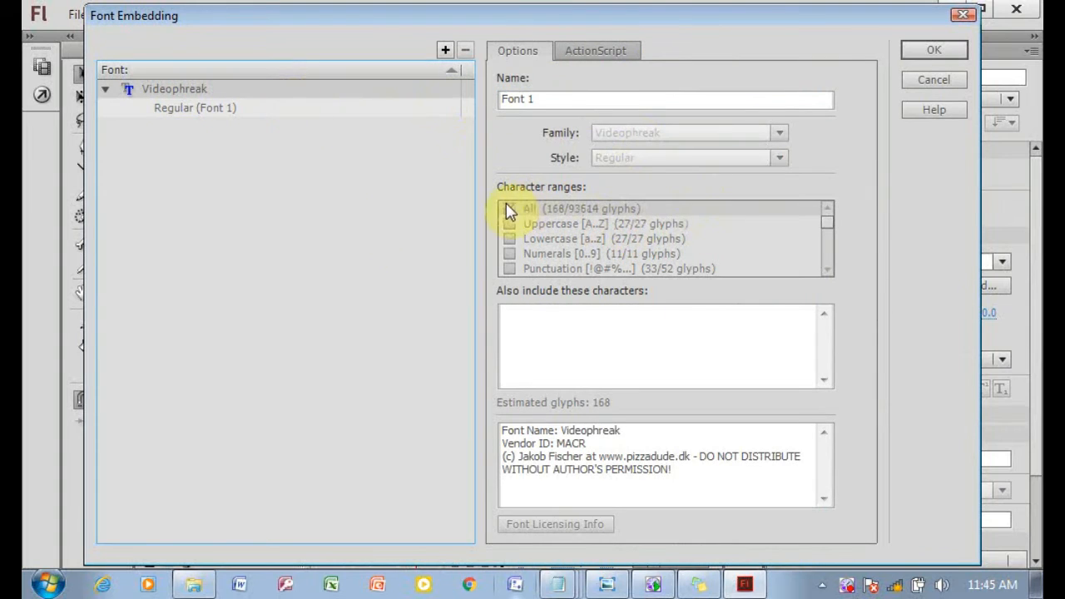
left_click(509, 209)
left_click(212, 108)
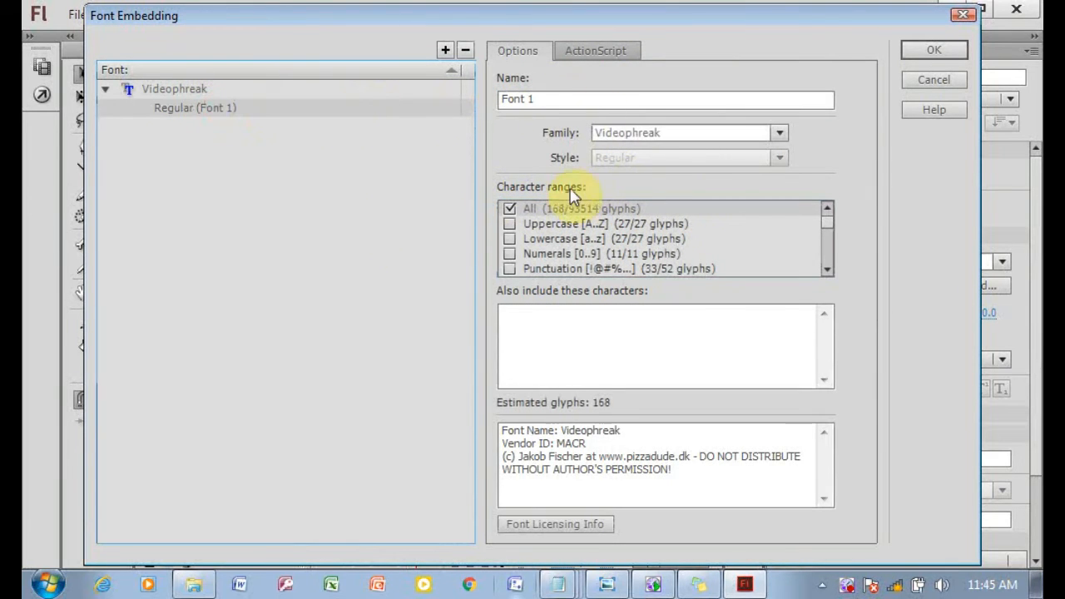
left_click(508, 209)
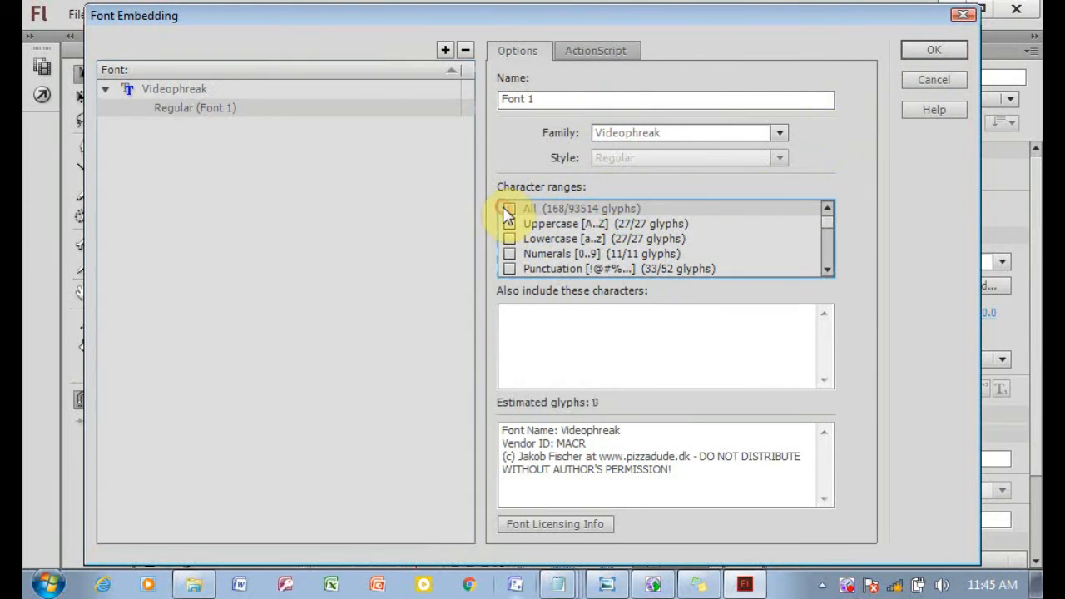
left_click(932, 53)
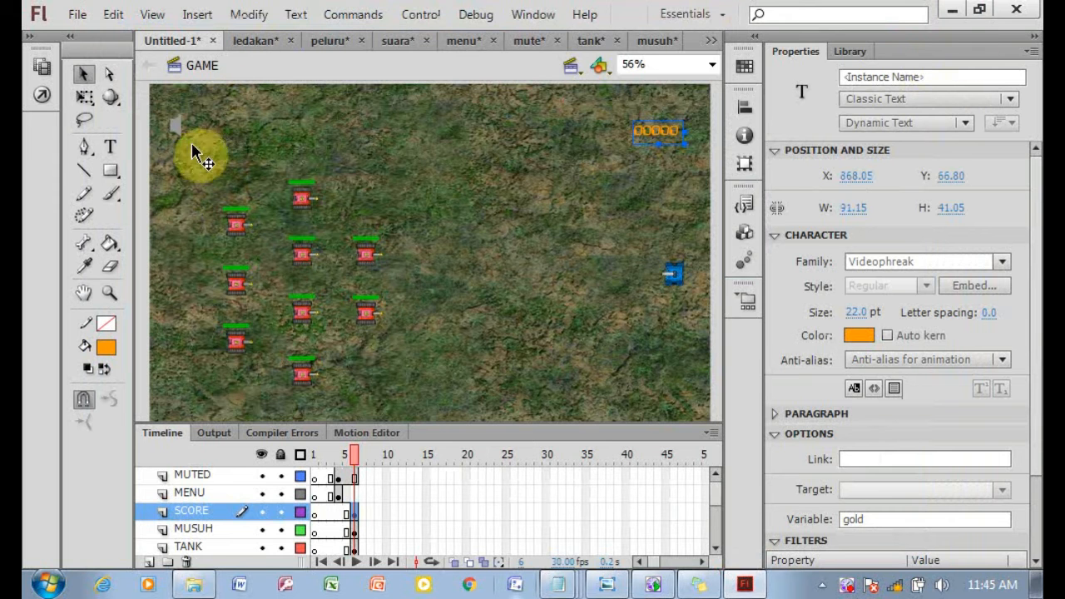
Set the speed to 2 in the load script of the upper tank in the right enemy column.
left_click(366, 266)
right_click(364, 267)
left_click(412, 533)
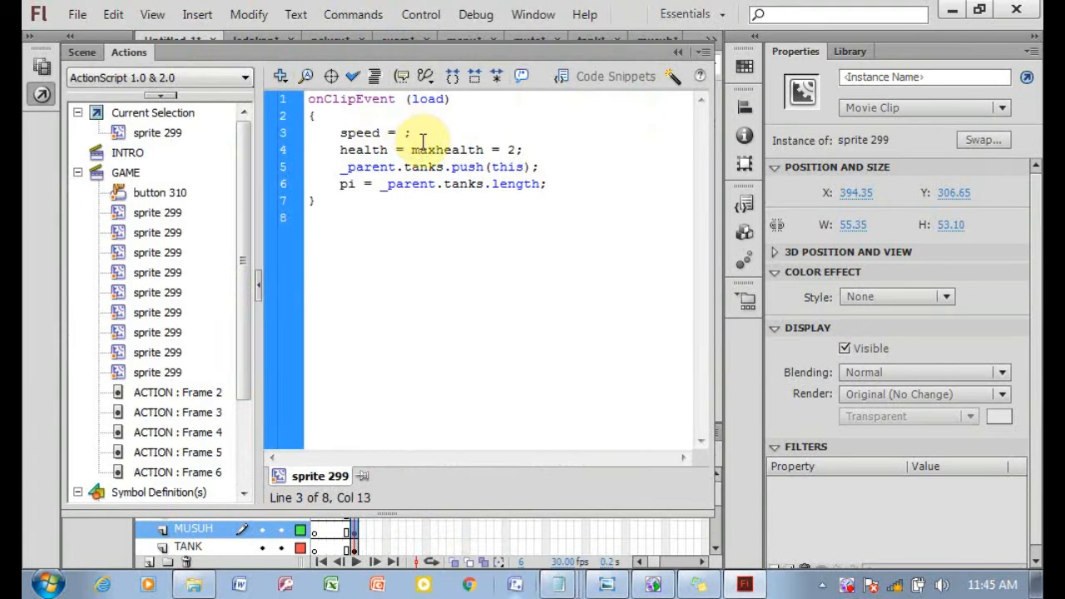
type("2")
left_click(678, 52)
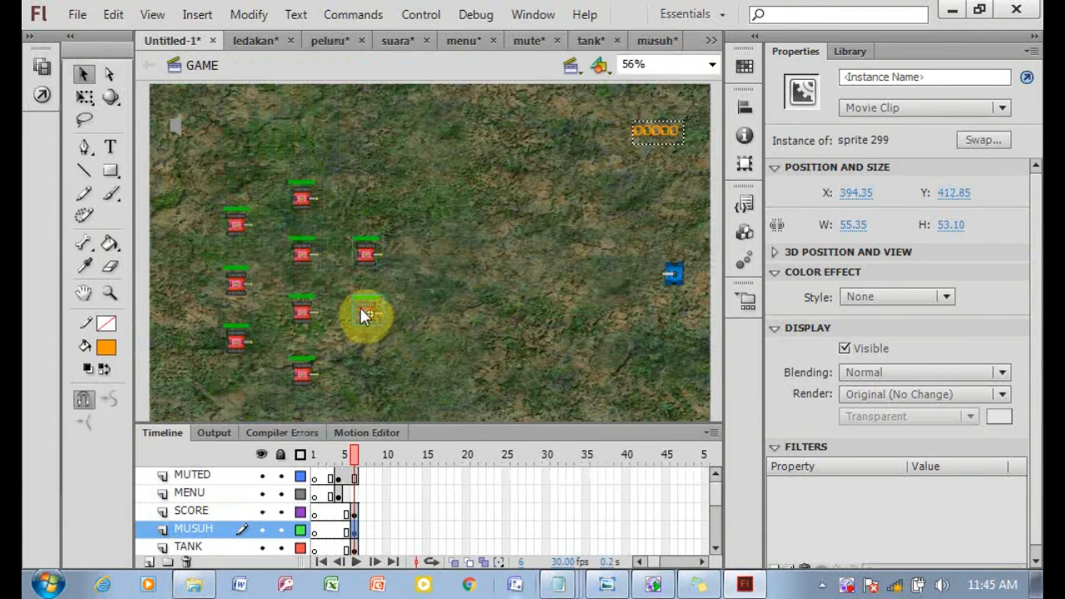
Open the load script of the lower tank in the right enemy column to check its speed.
right_click(364, 316)
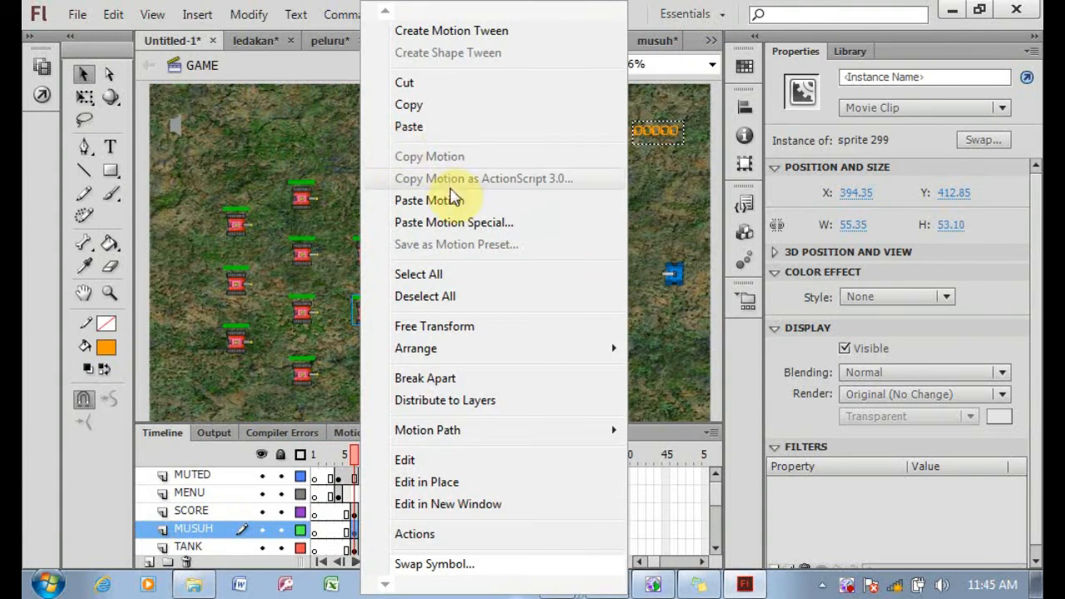
left_click(412, 533)
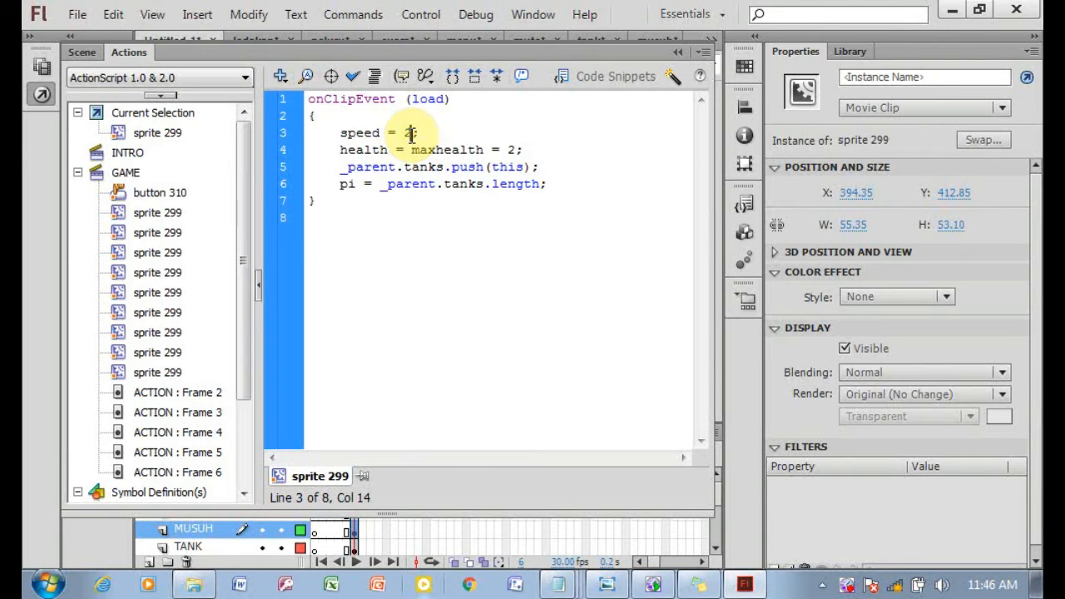
left_click(675, 51)
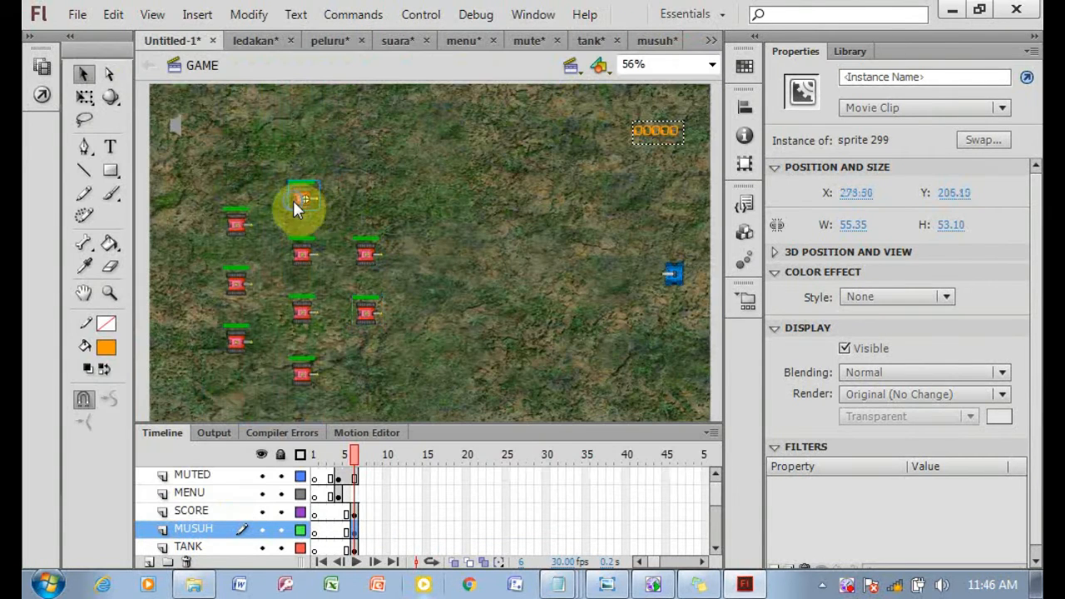
Set the top middle-column tank's load script to speed 3 and maxhealth 1.
right_click(297, 208)
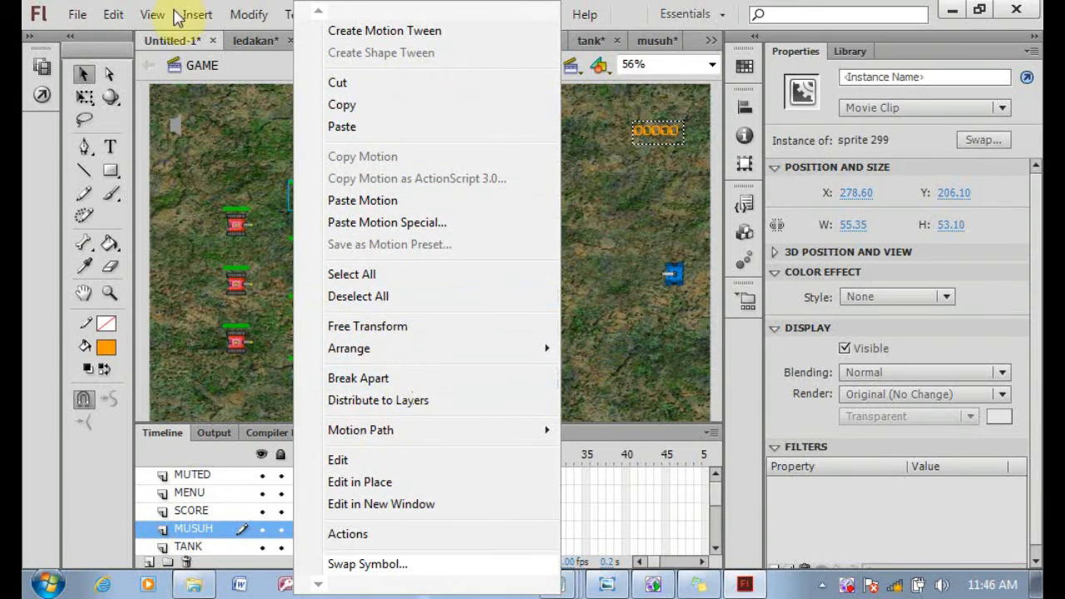
left_click(41, 94)
left_click(510, 148)
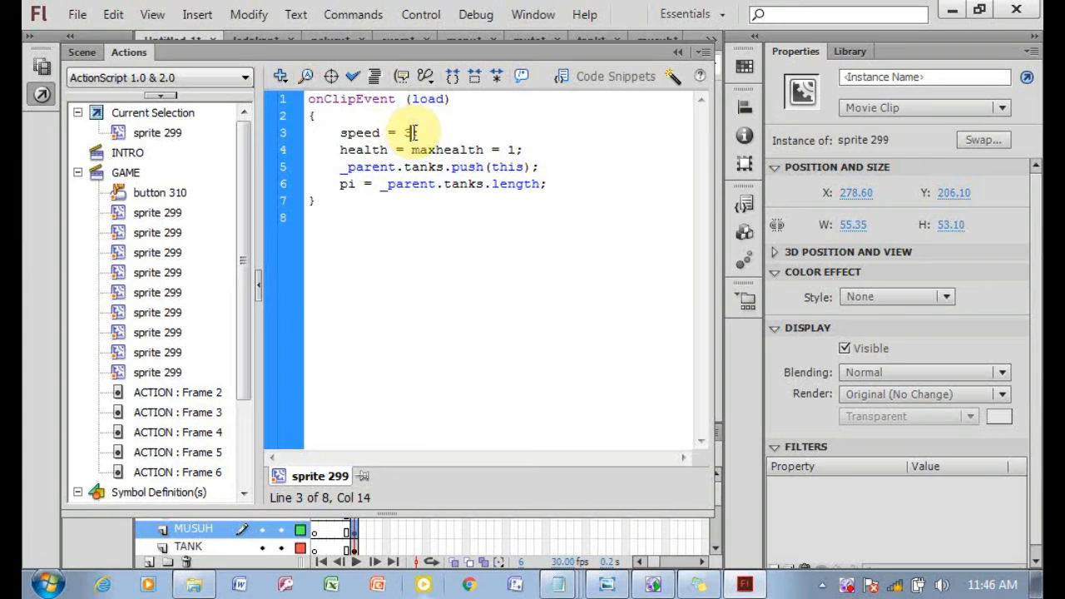
left_click(676, 53)
Review the load script of the second tank in the middle enemy column.
left_click(305, 254)
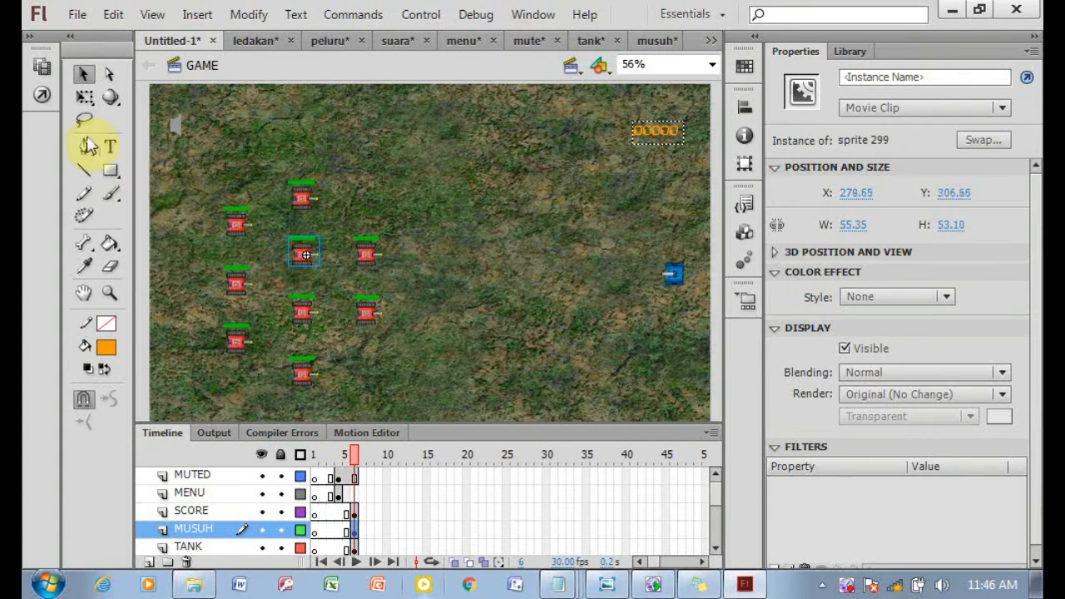
left_click(41, 94)
left_click(410, 132)
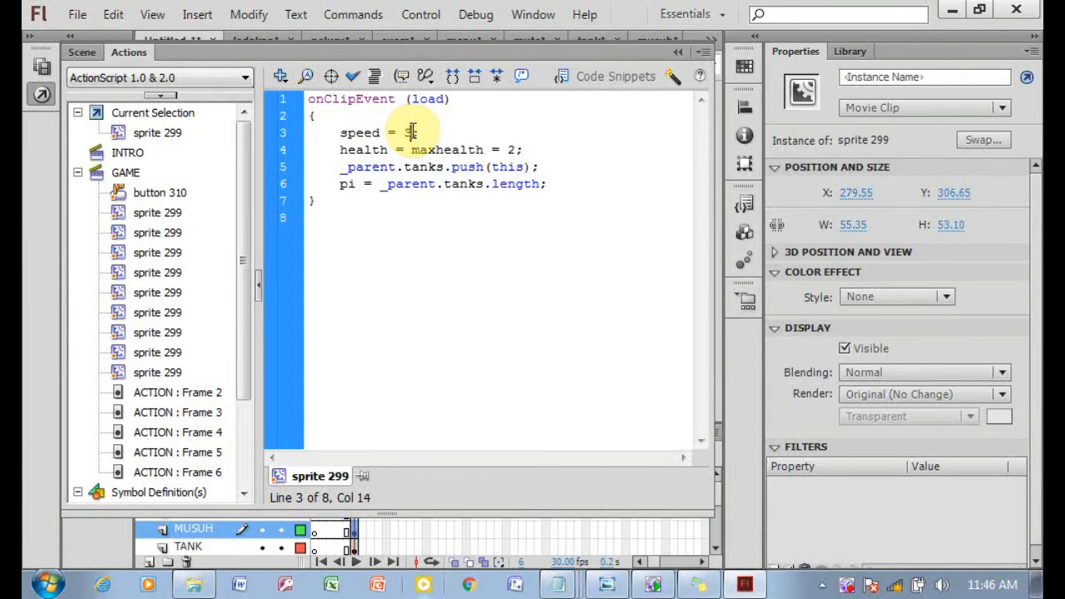
left_click(676, 53)
Set the speed to 3 in the load script of the third middle-column tank.
left_click(42, 94)
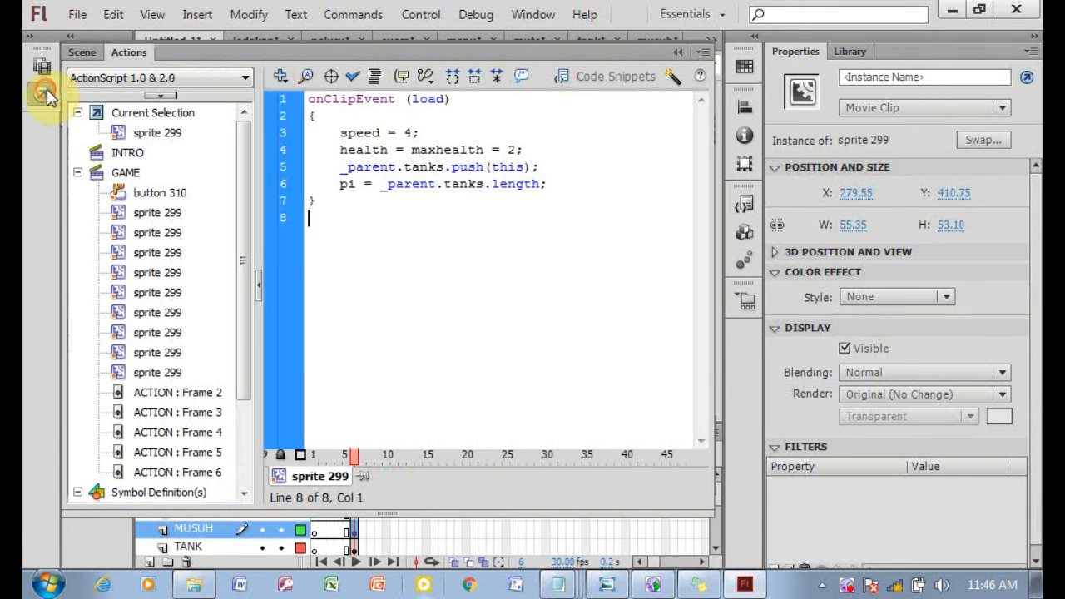
left_click(411, 132)
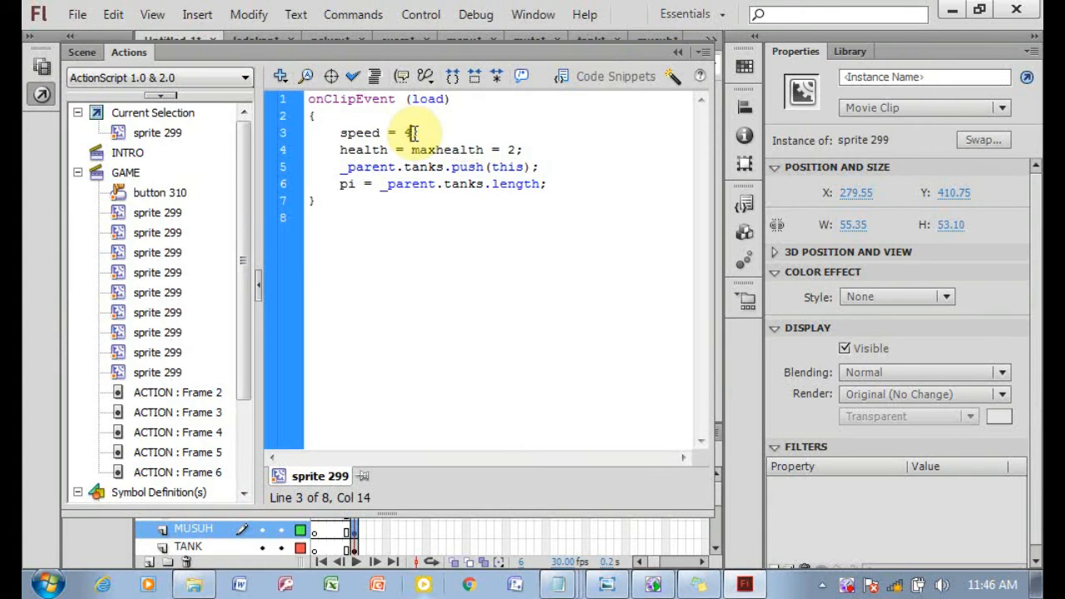
left_click(675, 53)
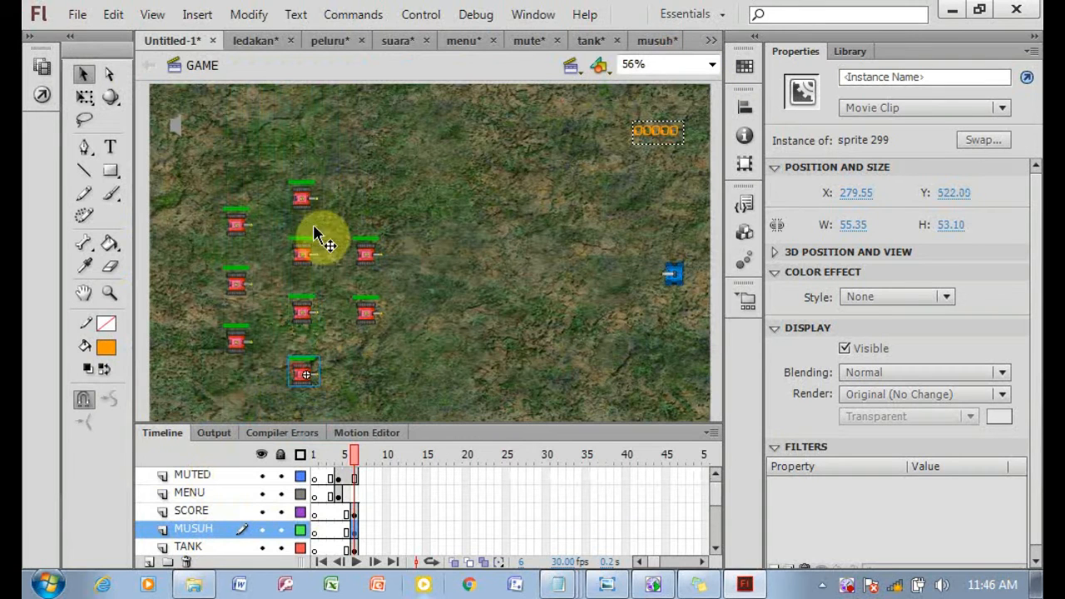
Set the speed to 1 in the load script of the bottom middle-column tank.
left_click(41, 94)
double_click(413, 129)
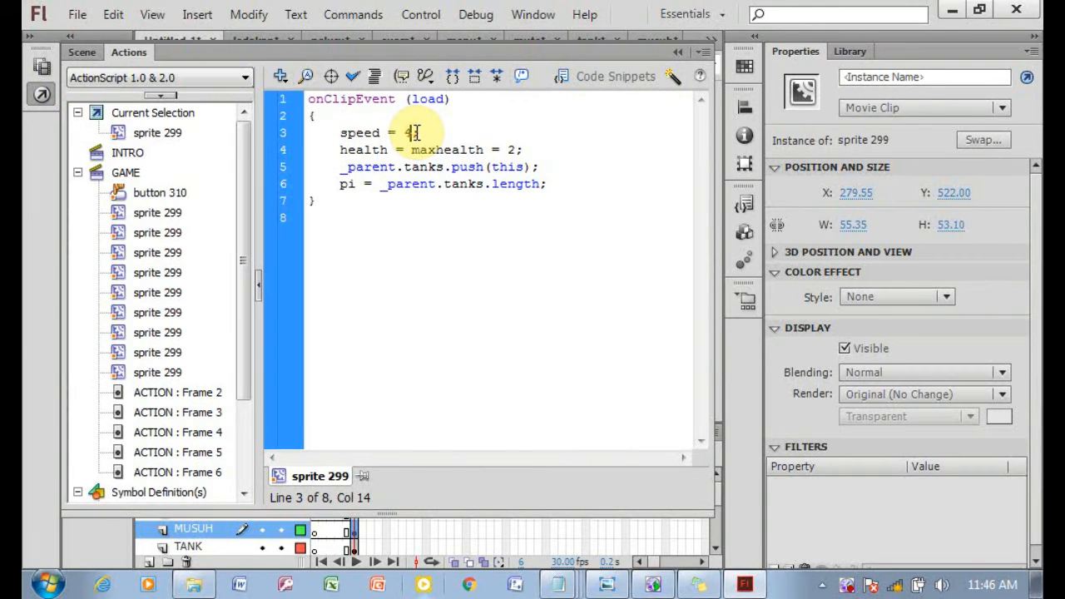
type("1")
left_click(675, 53)
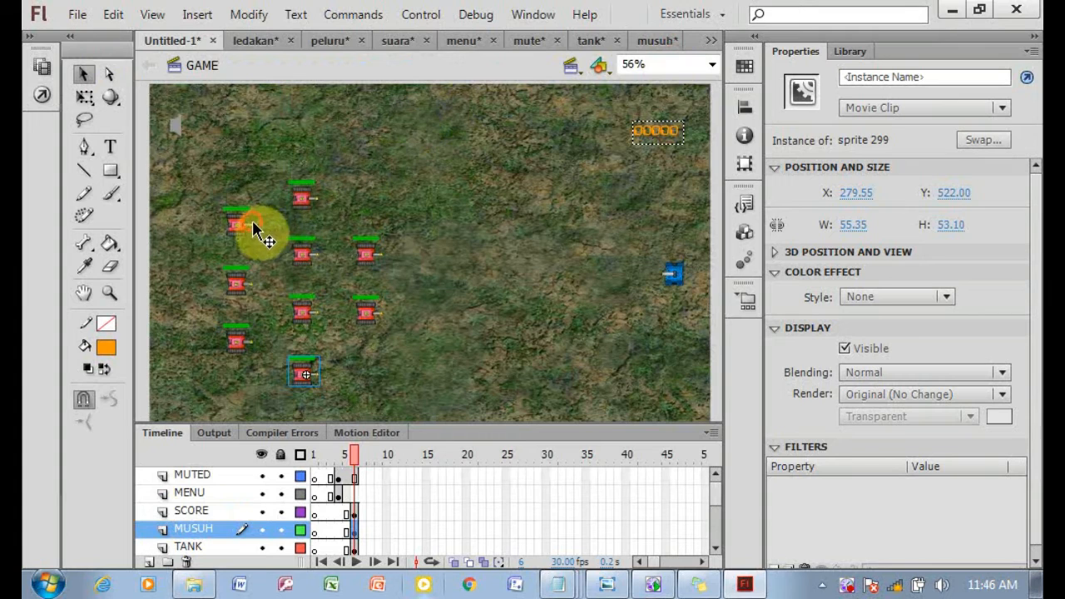
Set the speed to 2 in the load script of the top left-column tank.
left_click(247, 222)
left_click(41, 94)
double_click(410, 133)
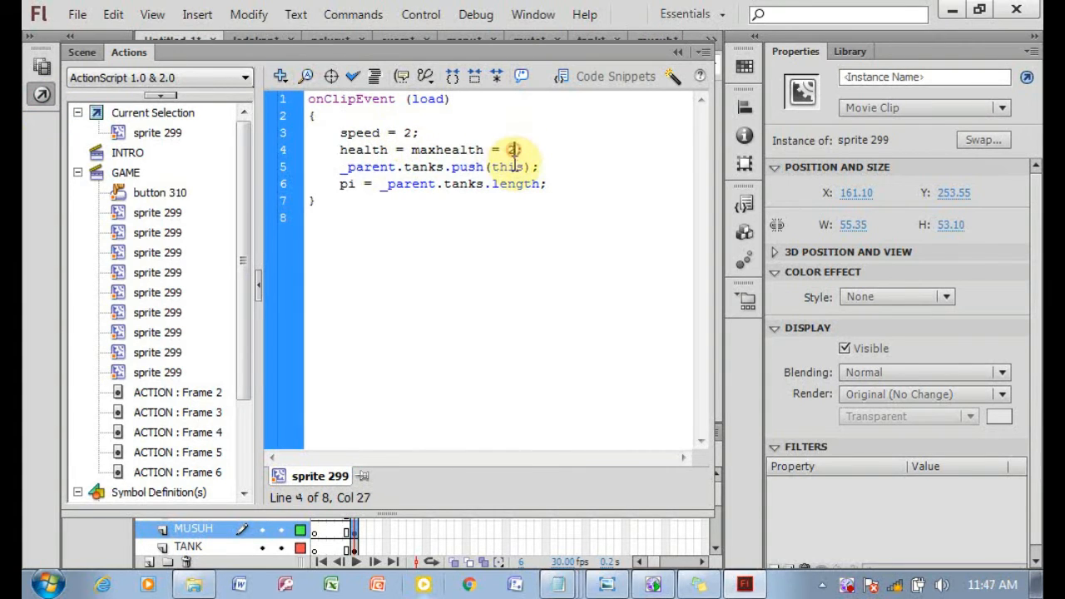
left_click(678, 51)
Edit the speed value in the load script of the middle left-column tank.
left_click(236, 283)
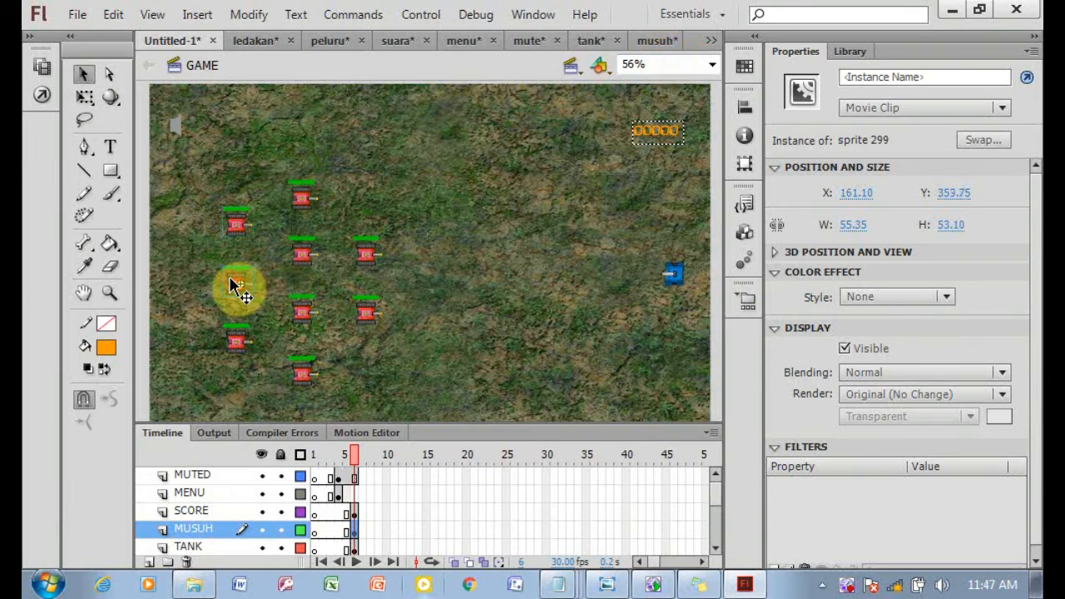
left_click(42, 94)
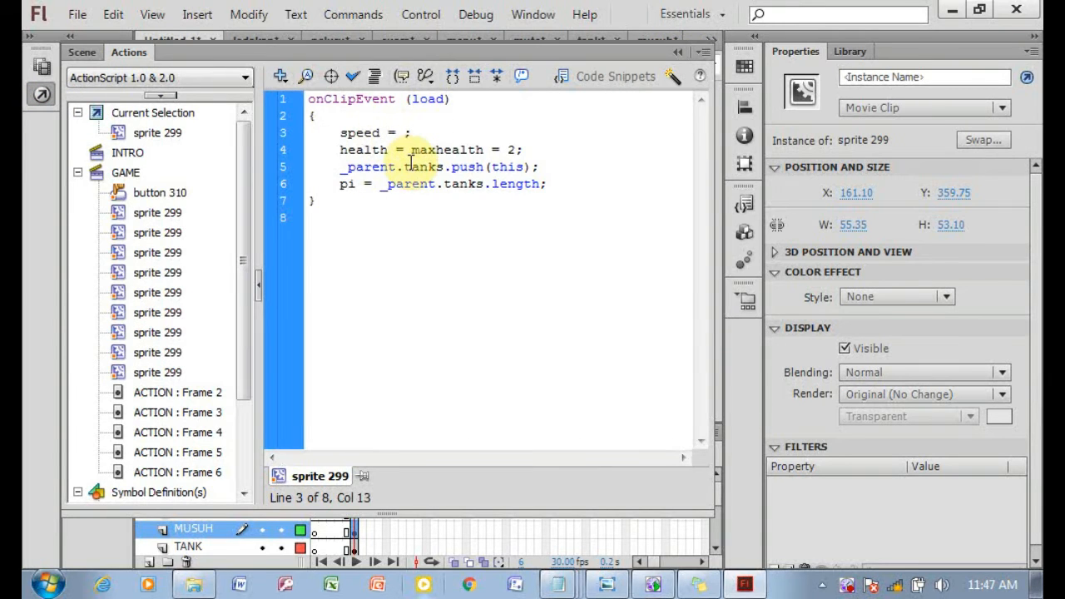
left_click(678, 52)
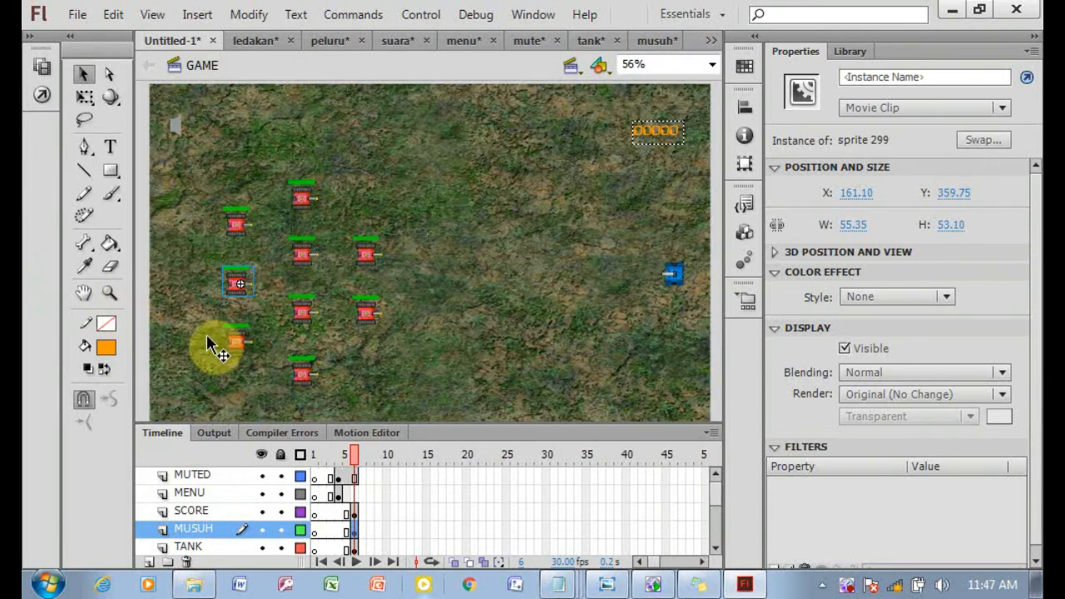
Set the speed to 2 in the load script of the bottom left-column tank.
left_click(238, 341)
left_click(41, 94)
left_click(412, 133)
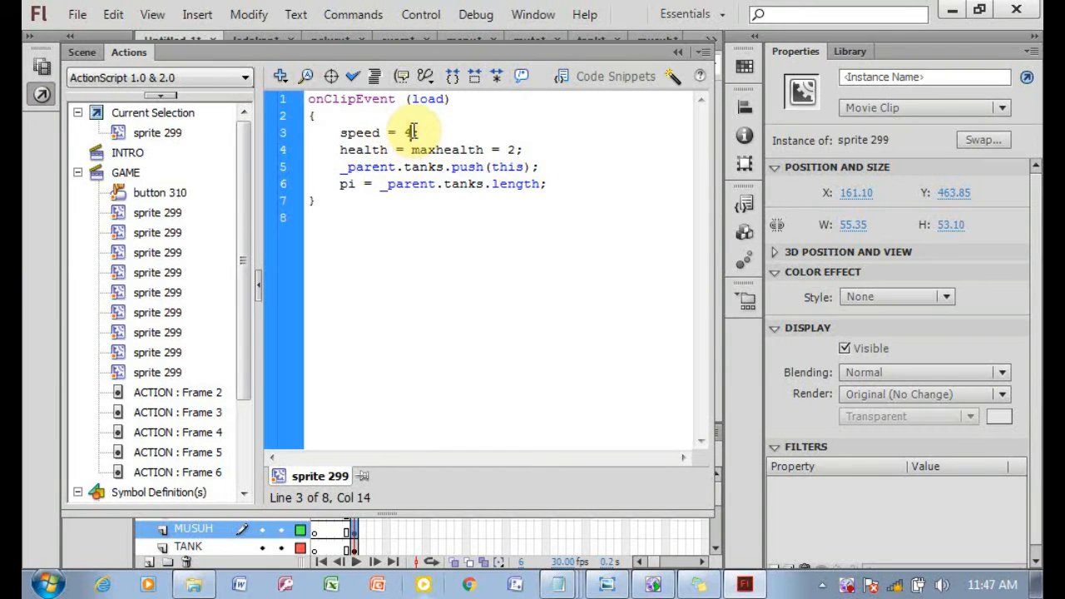
left_click(678, 53)
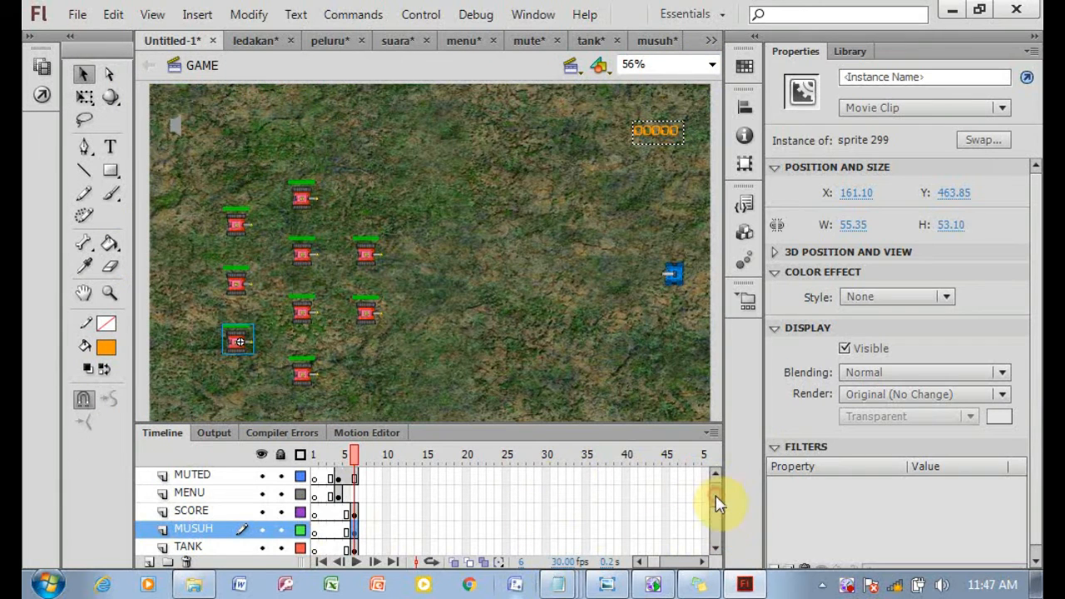
Insert a blank keyframe at frame 4 of the BACKGROUND layer.
scroll(714, 503, "down", 1)
scroll(717, 522, "down", 1)
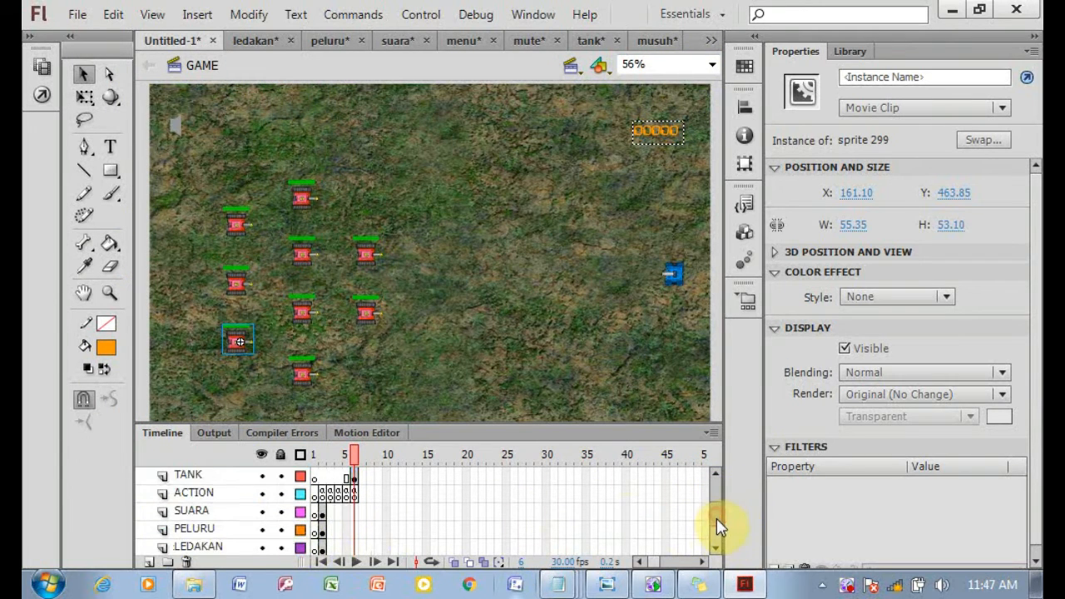
scroll(717, 528, "down", 2)
left_click(339, 531)
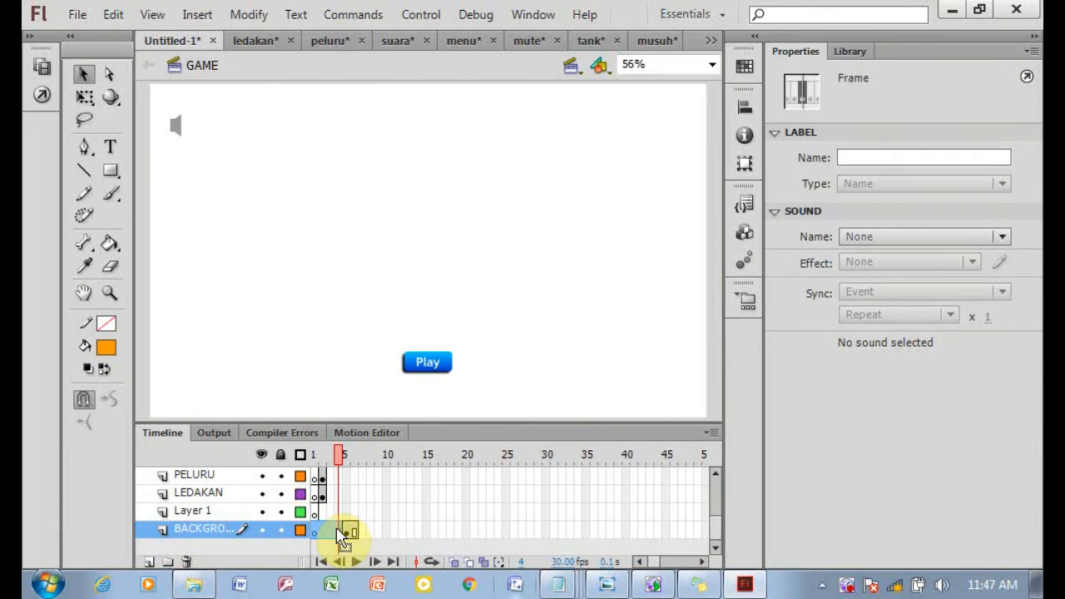
right_click(341, 537)
left_click(426, 191)
Import the maxresdefault image from the Praktikum 8 tank folder onto the stage.
left_click(75, 15)
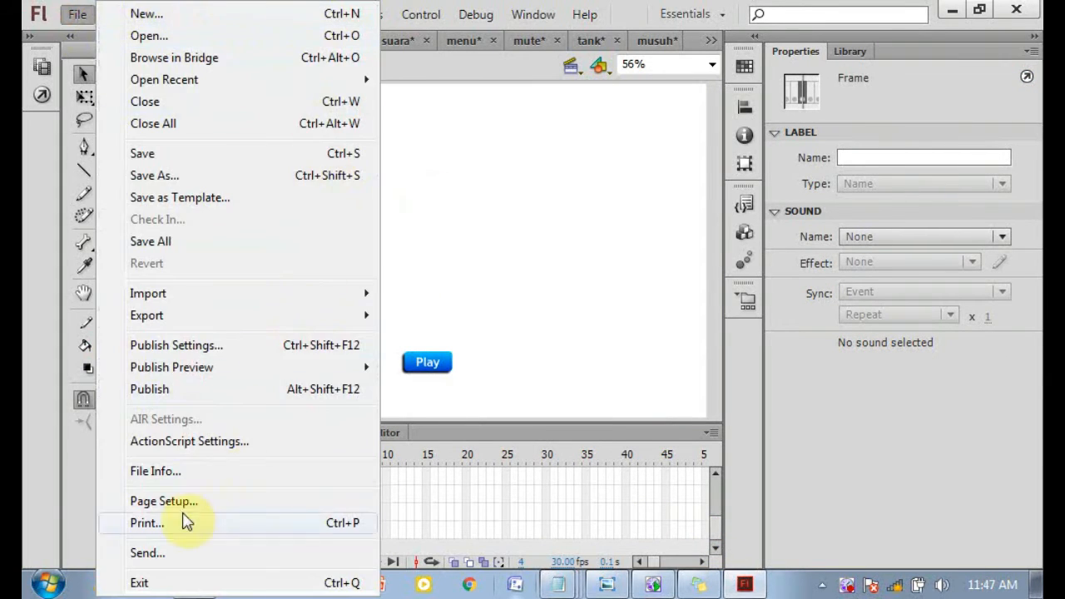
mouse_move(236, 305)
left_click(499, 291)
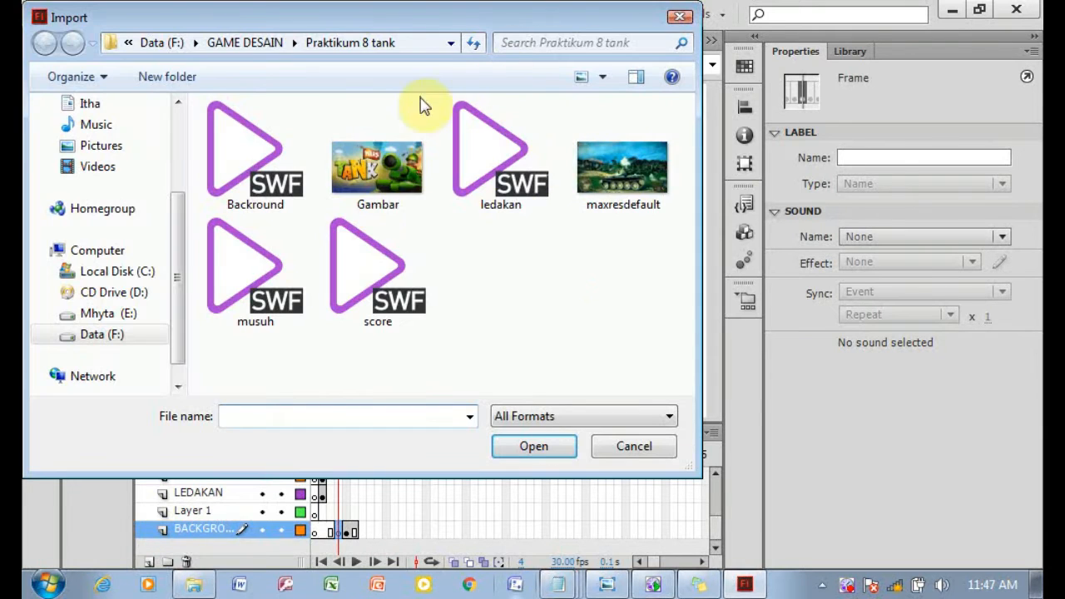
left_click(632, 188)
left_click(548, 446)
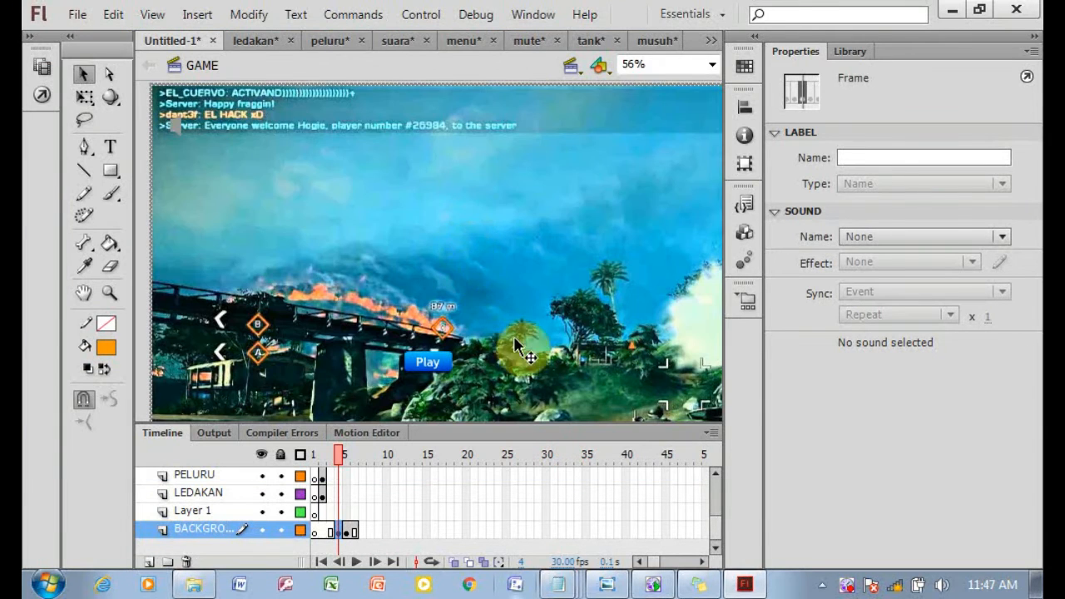
Convert the maxresdefault background bitmap into a movie clip symbol.
right_click(523, 255)
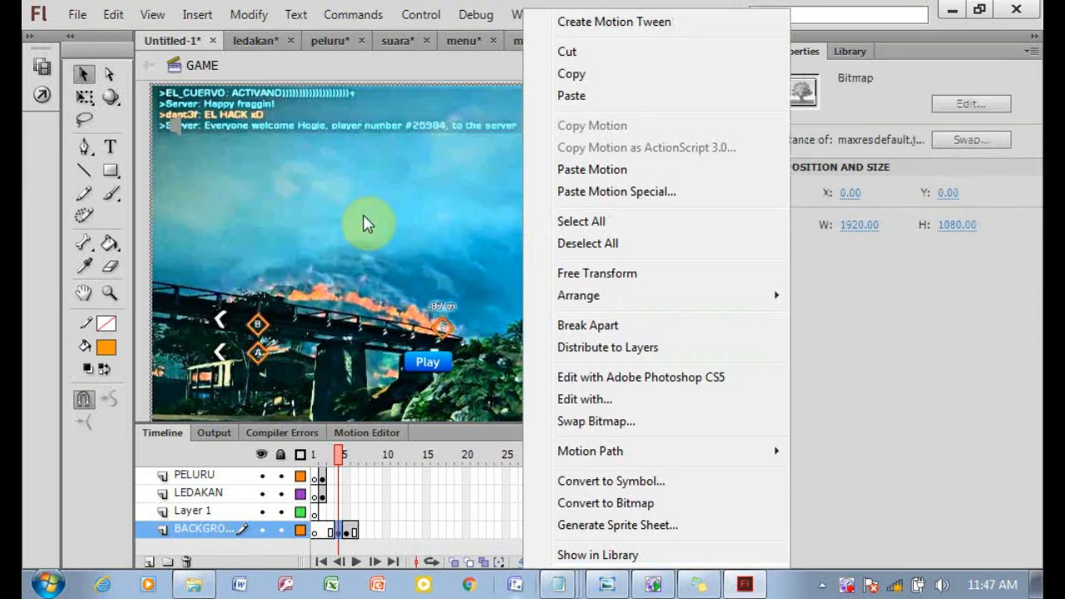
left_click(640, 481)
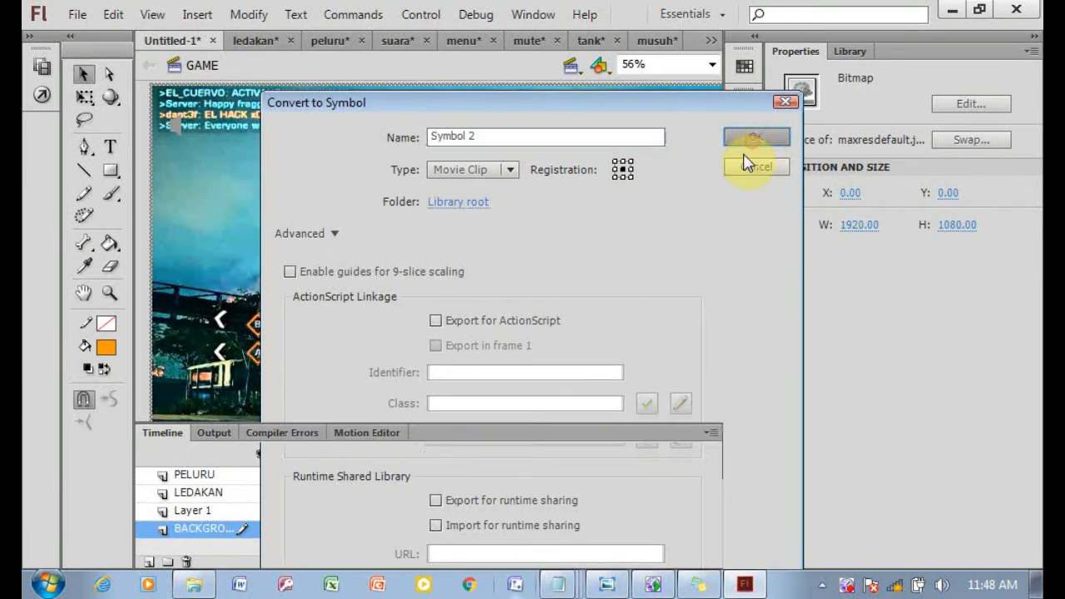
left_click(748, 146)
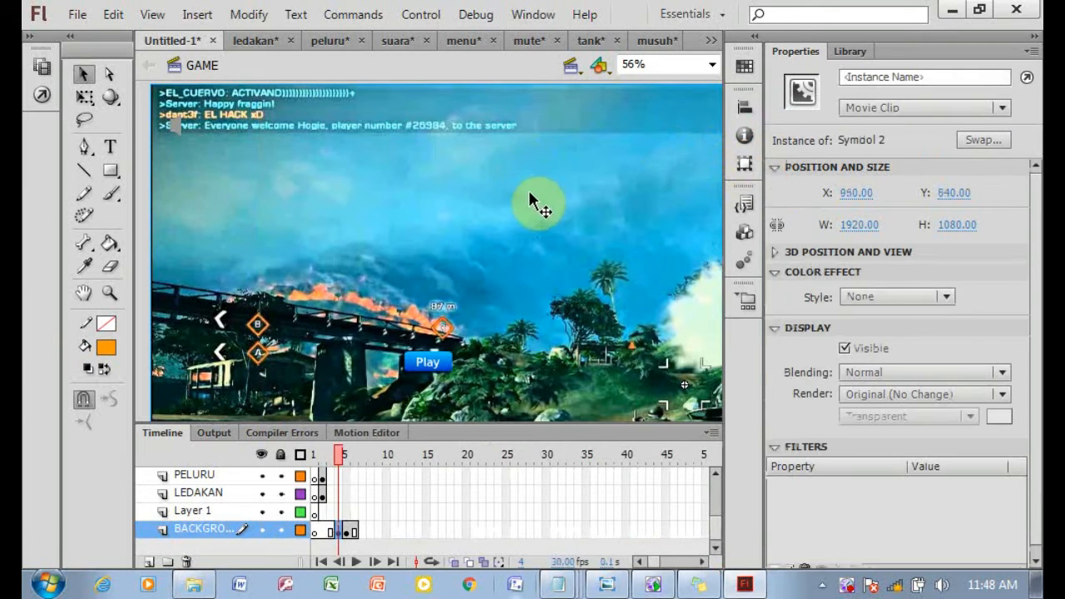
Move the Play button slightly upward on the menu background with the Free Transform tool.
left_click(427, 362)
left_click(84, 96)
left_click_drag(452, 351, 469, 323)
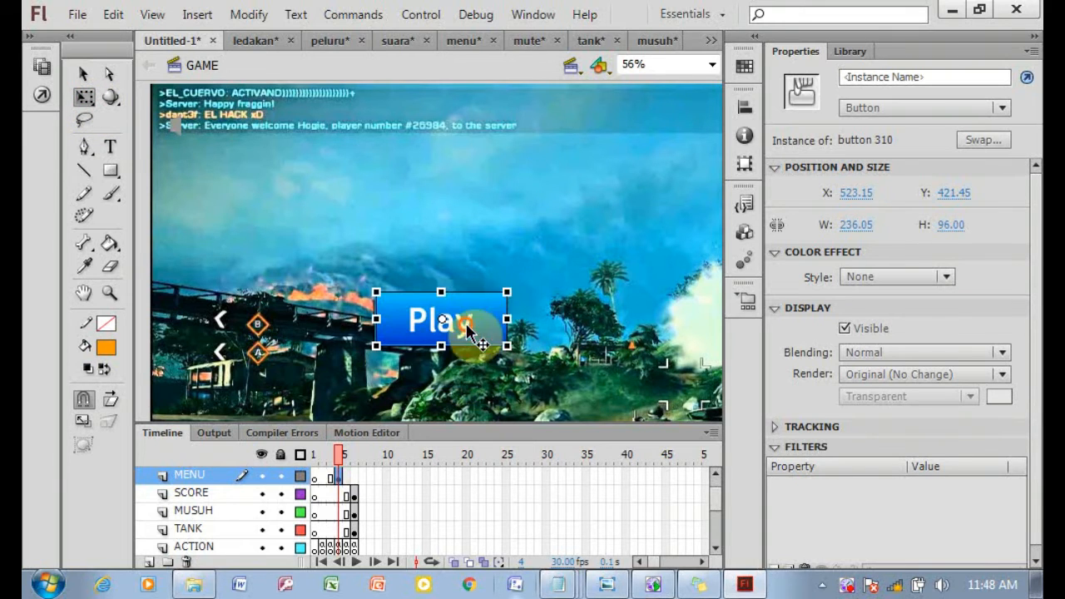
Fit the stage in the window and test the movie.
left_click(173, 127)
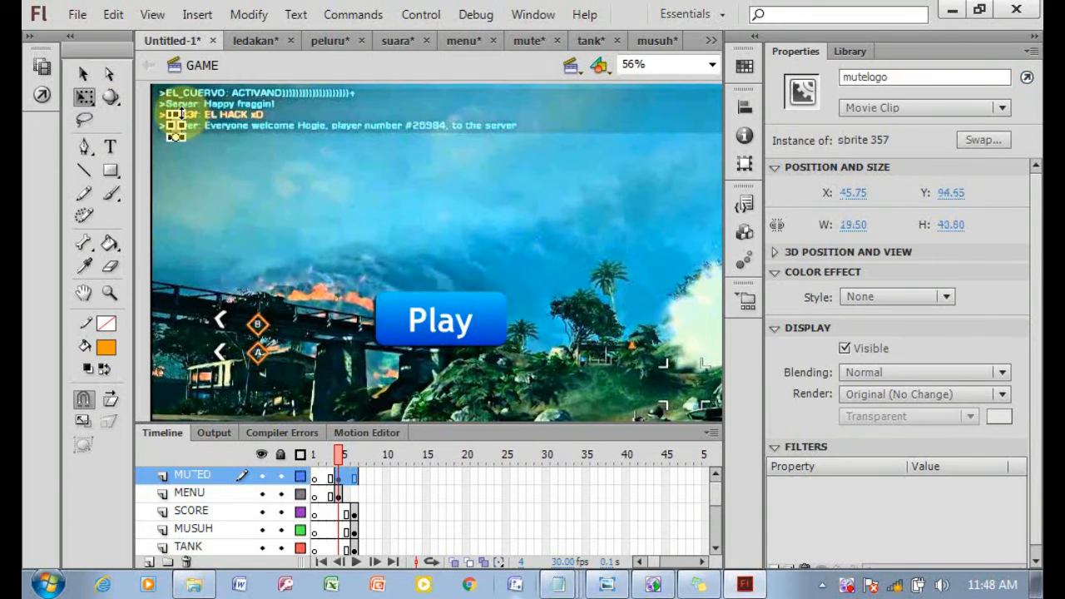
left_click(274, 157)
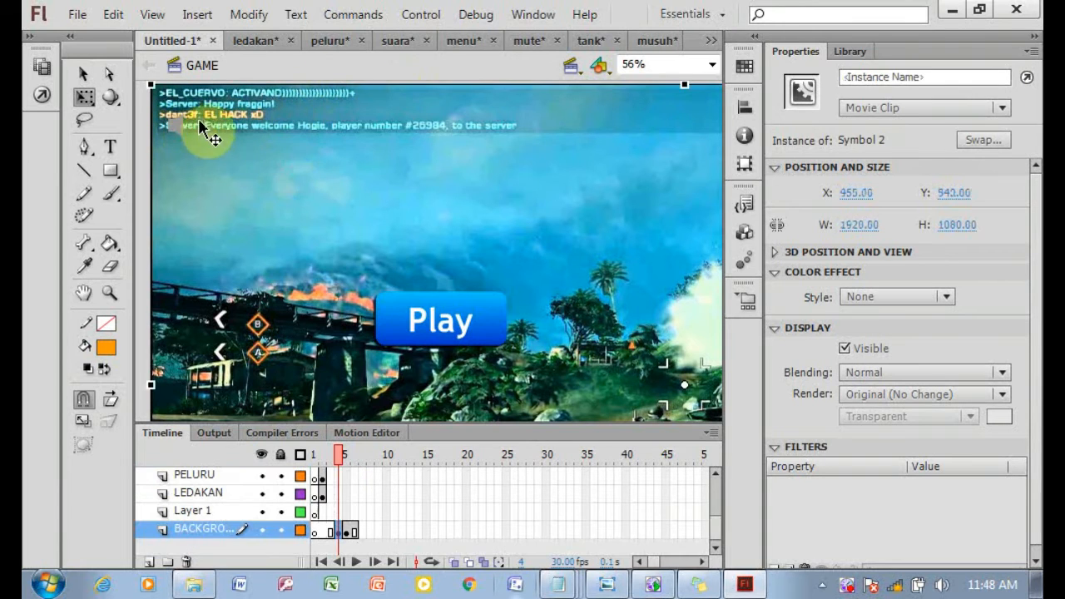
left_click(711, 66)
left_click(660, 78)
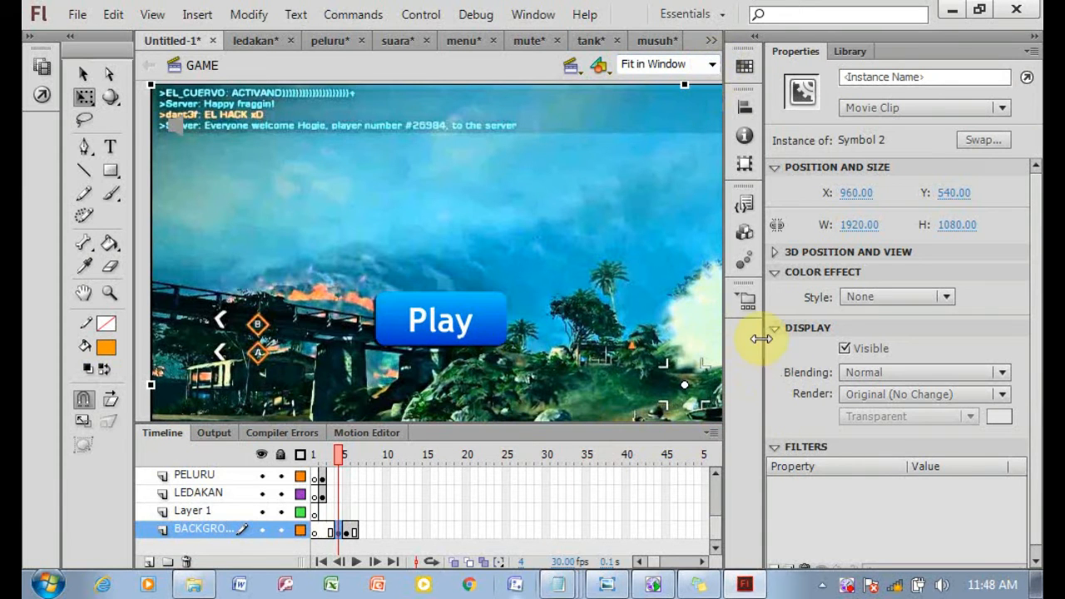
key("ctrl+Return")
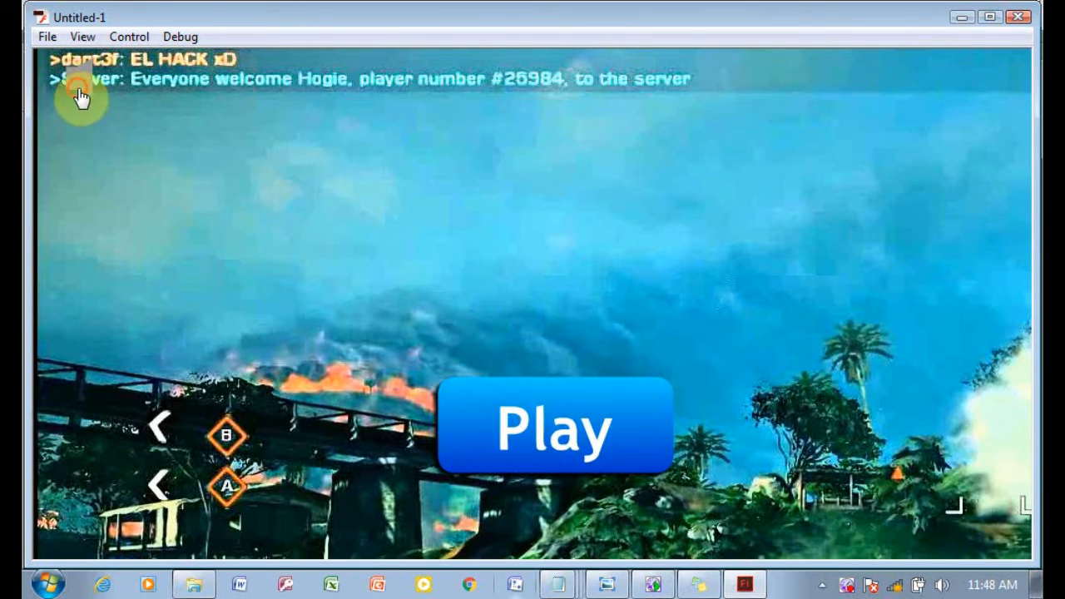
Play the game in the test window, shooting enemy tanks, then close the player and return to the timeline.
left_click(585, 443)
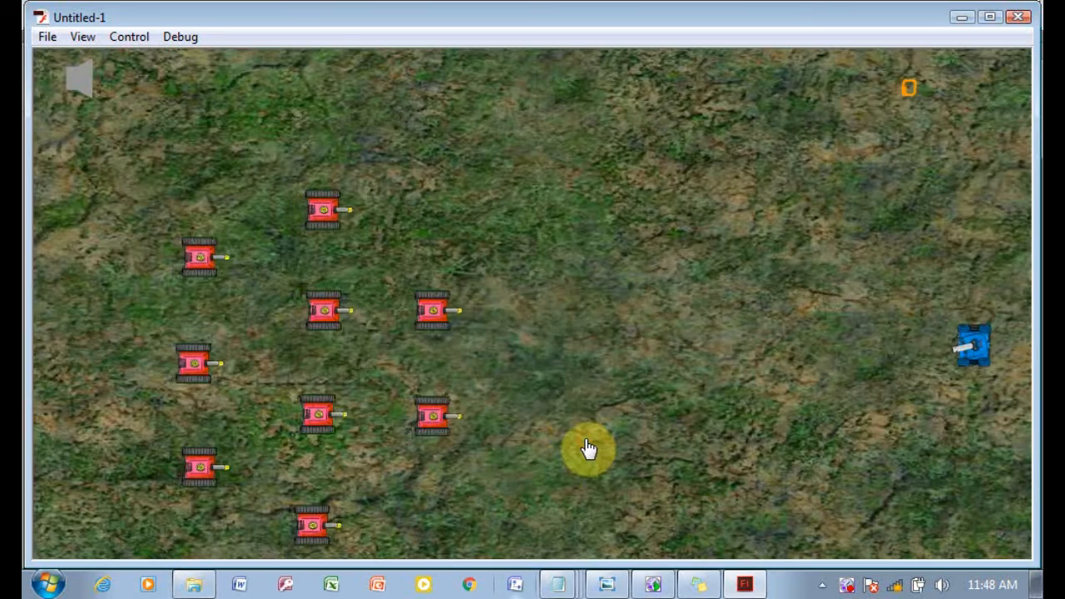
left_click(532, 321)
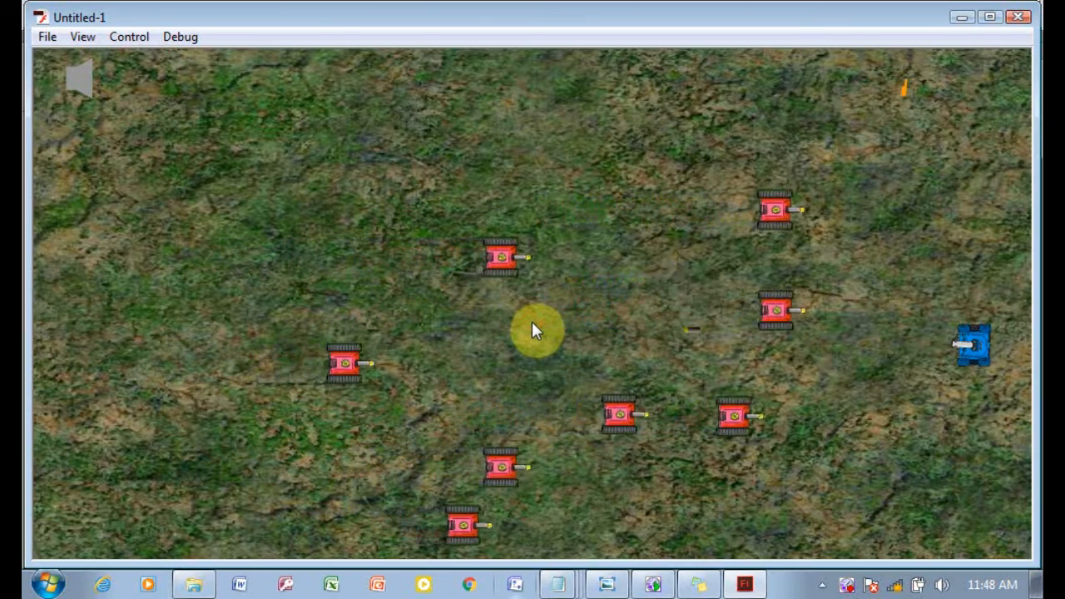
left_click(841, 276)
left_click(1026, 170)
left_click(980, 431)
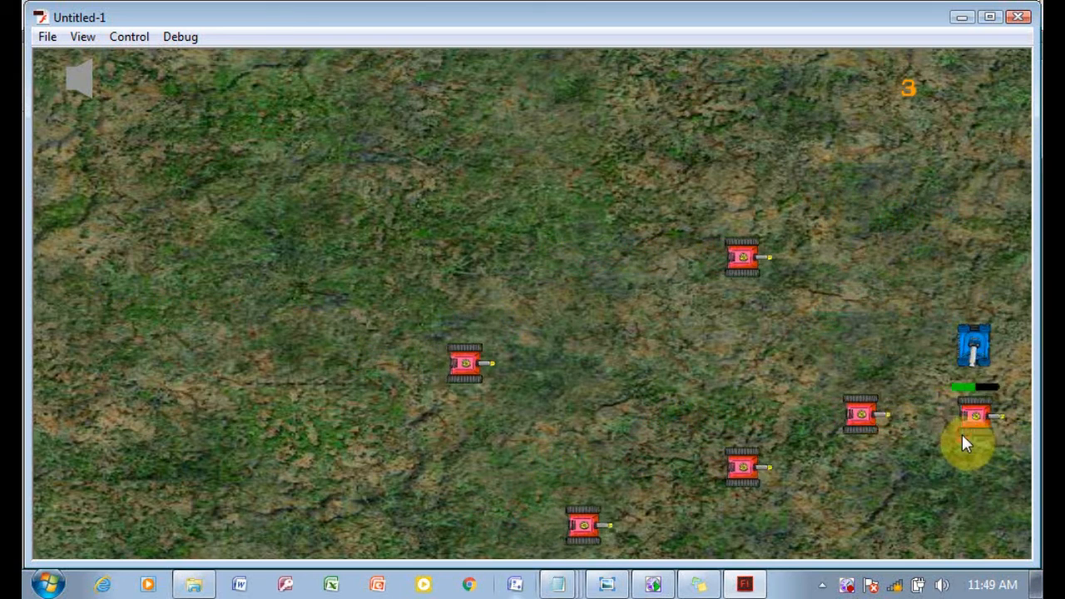
left_click(918, 433)
left_click(927, 462)
left_click(926, 463)
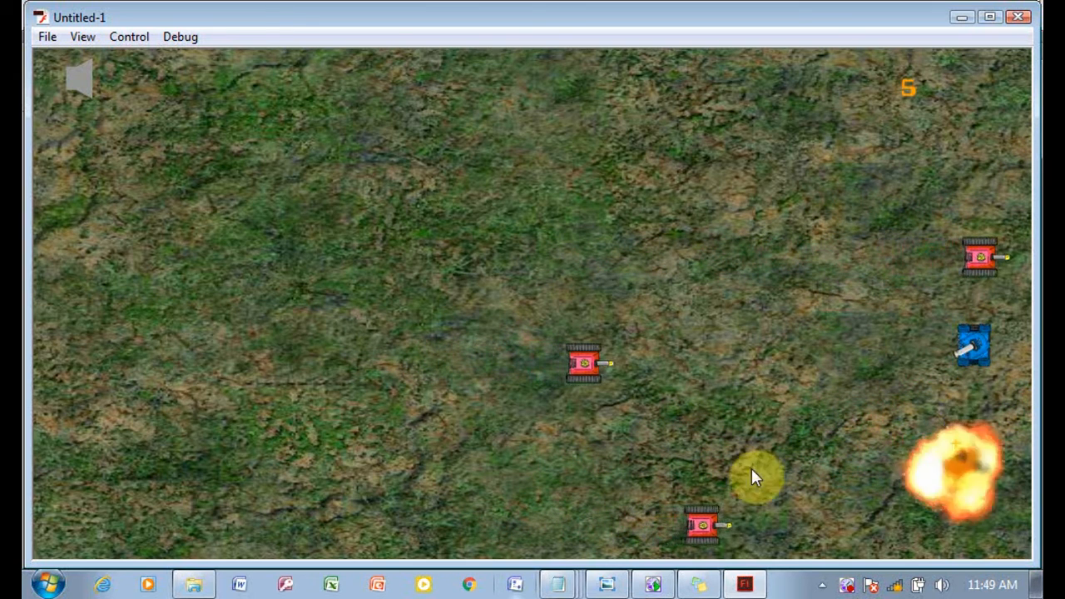
left_click(729, 508)
left_click(763, 520)
left_click(744, 414)
left_click(705, 365)
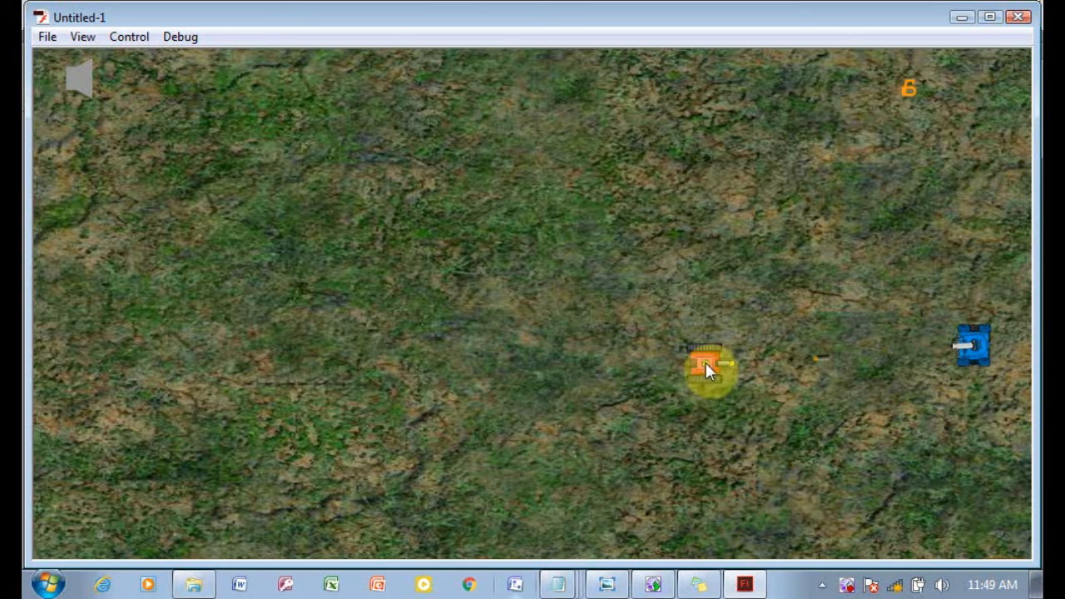
left_click(720, 366)
left_click(957, 77)
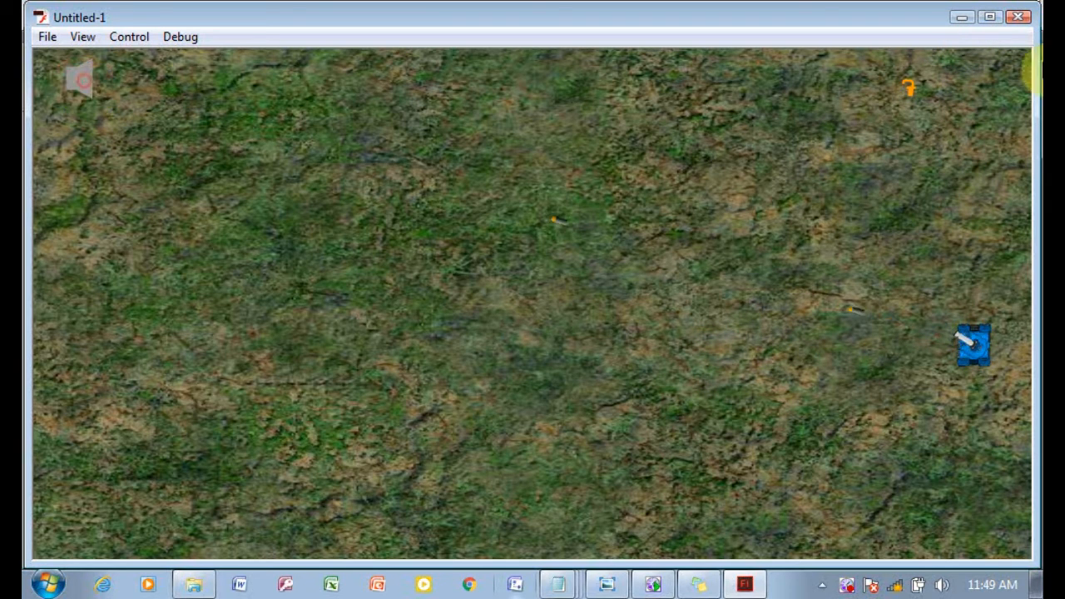
double_click(1022, 17)
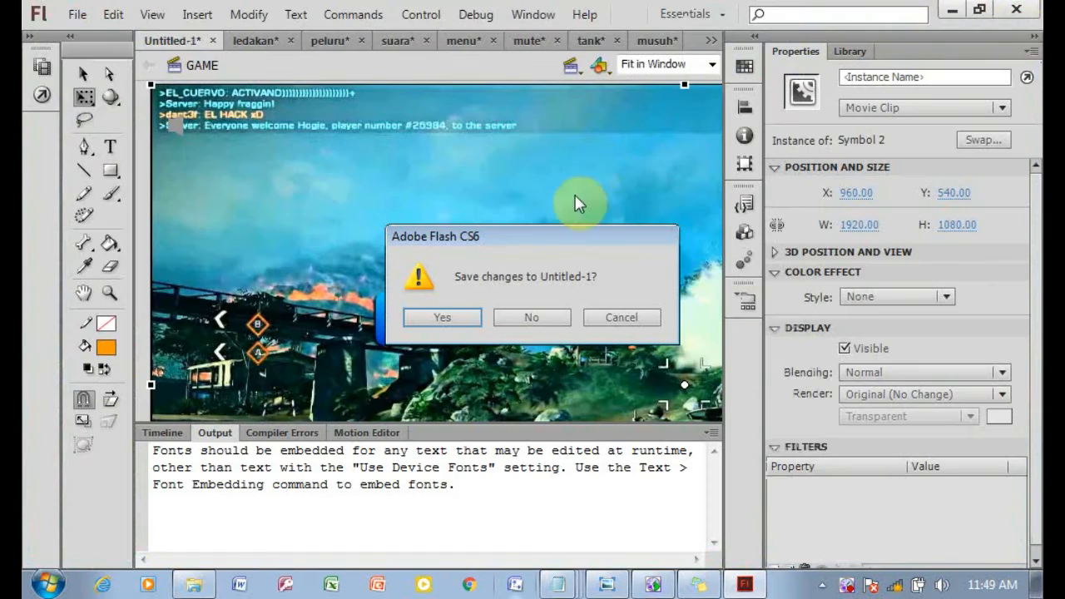
left_click(624, 317)
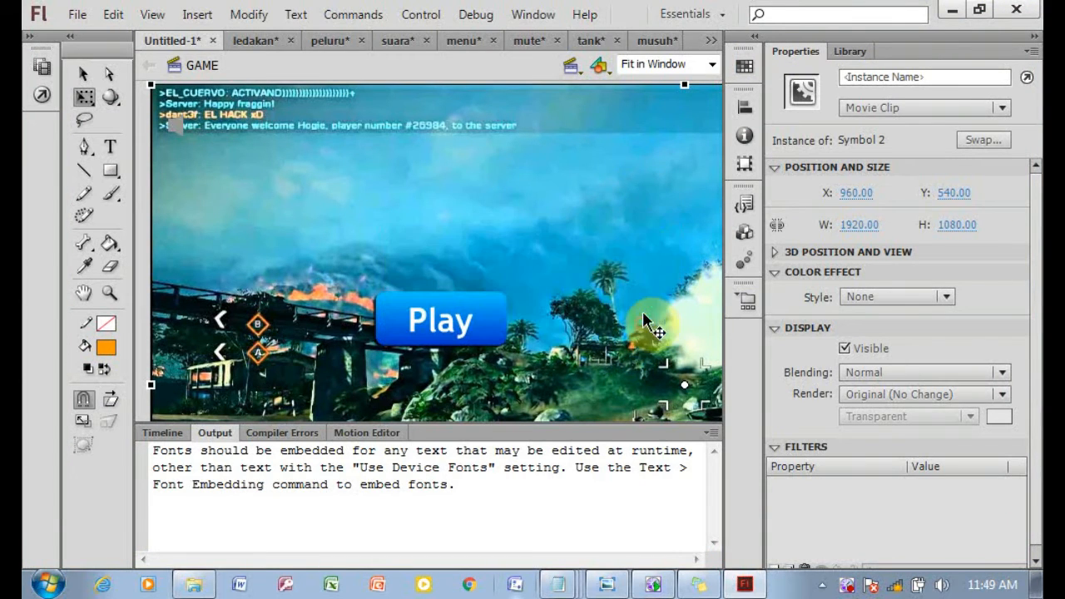
left_click(163, 433)
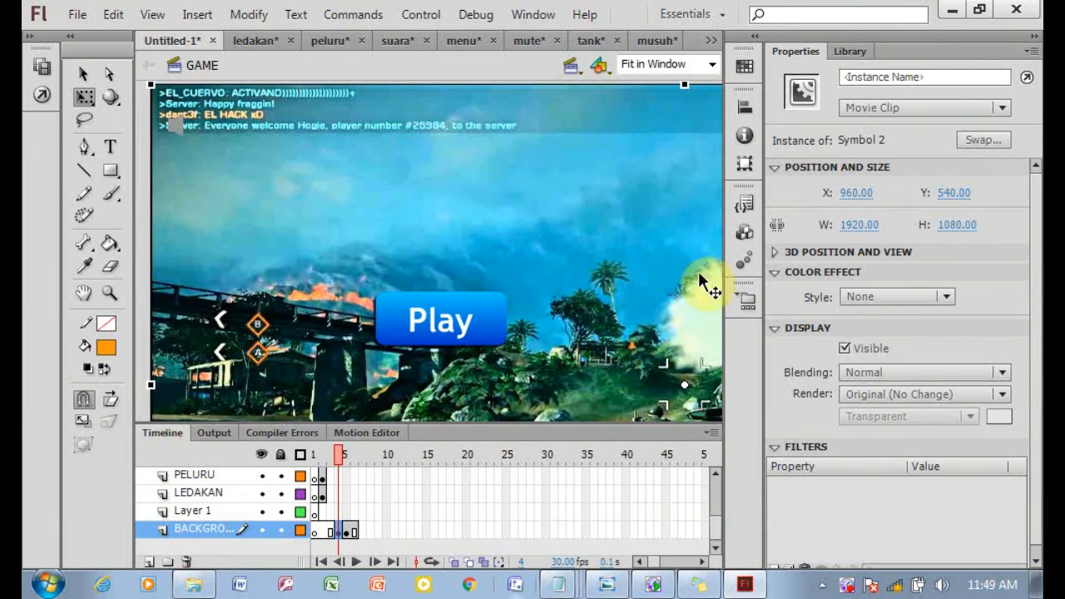
Clear frame 4 of the BACKGROUND layer and turn it back into an empty keyframe.
right_click(585, 275)
right_click(335, 531)
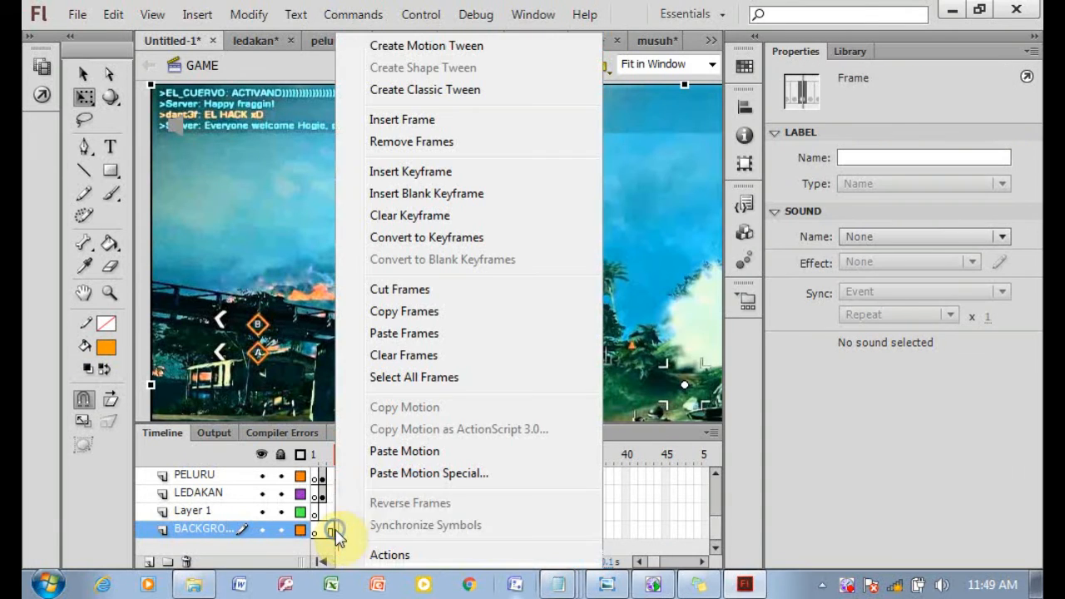
left_click(428, 358)
right_click(344, 537)
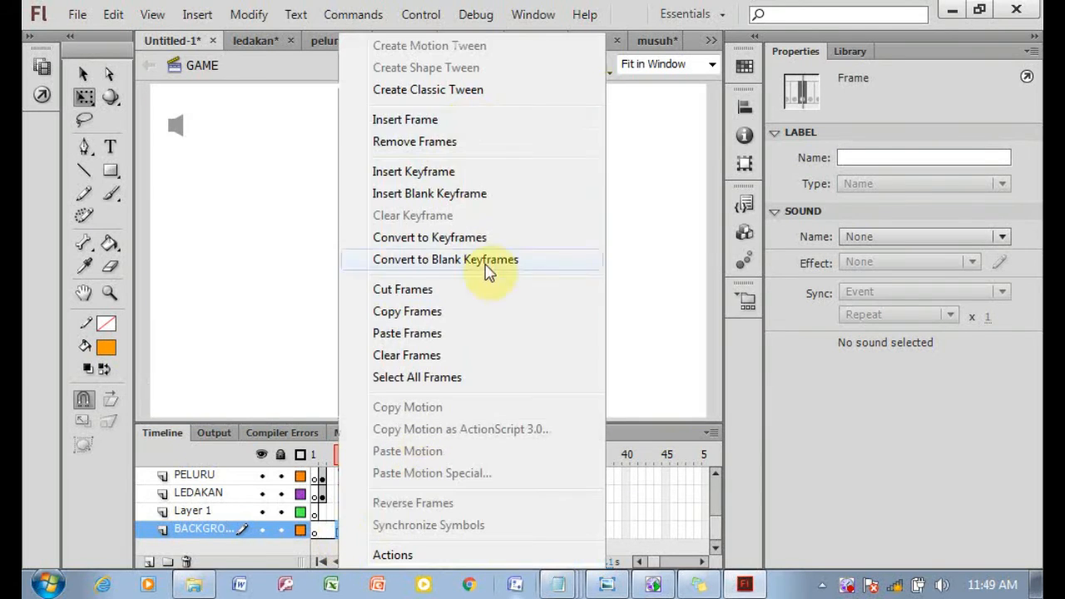
left_click(447, 122)
key("shift+F5")
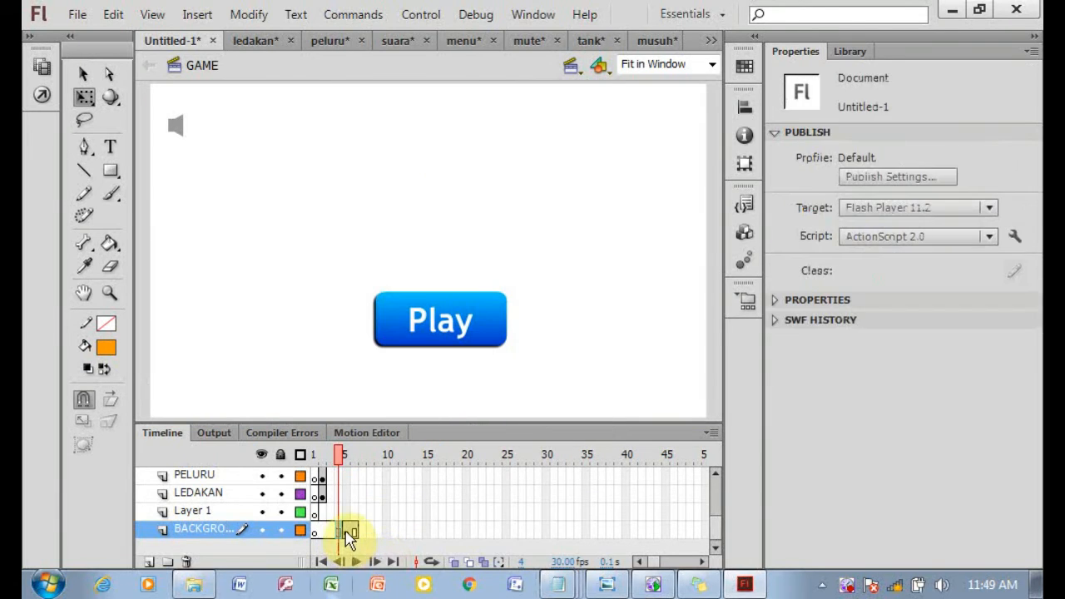
right_click(344, 545)
left_click(439, 171)
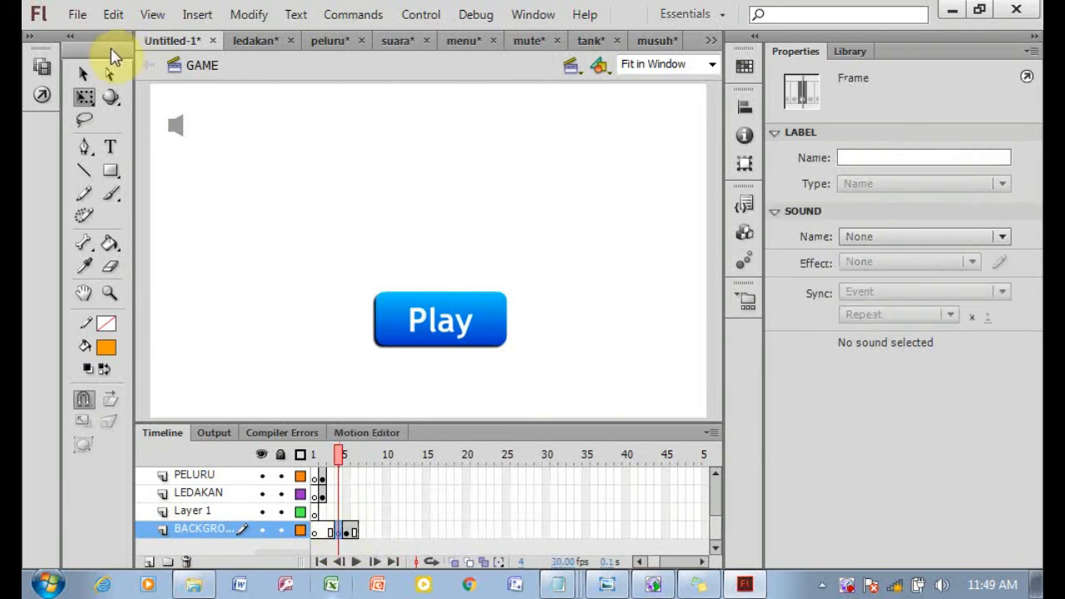
Import the Gambar image onto the stage, keeping existing library items.
left_click(77, 14)
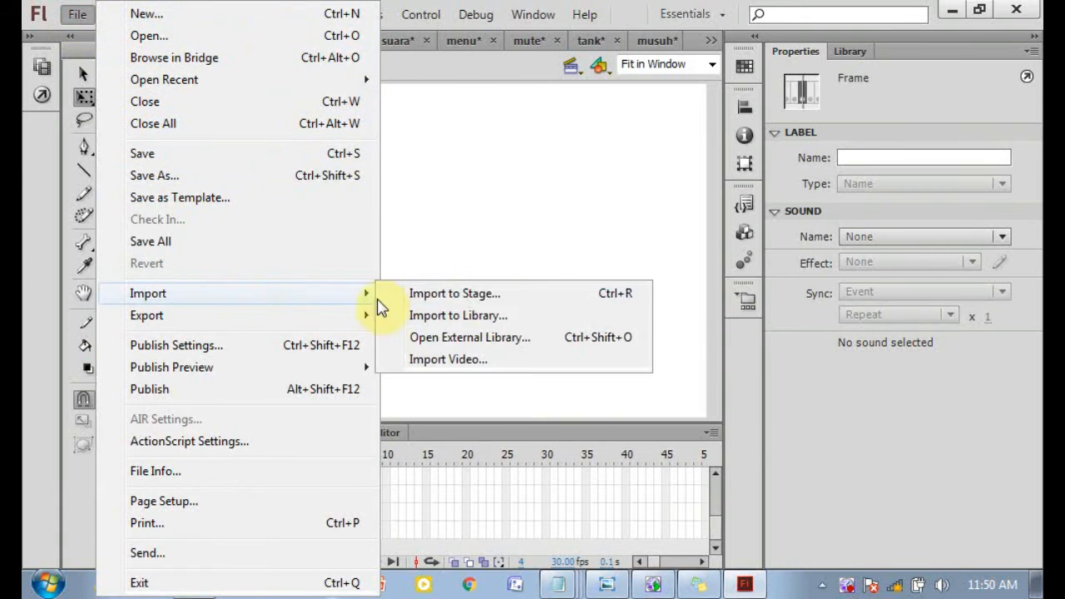
left_click(469, 130)
left_click(516, 449)
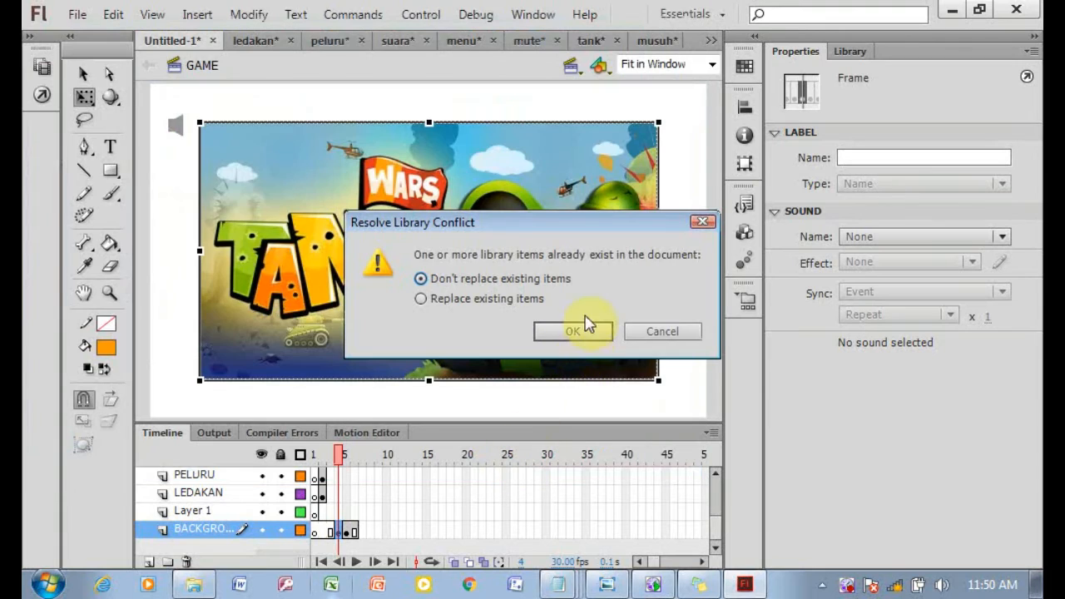
left_click(569, 333)
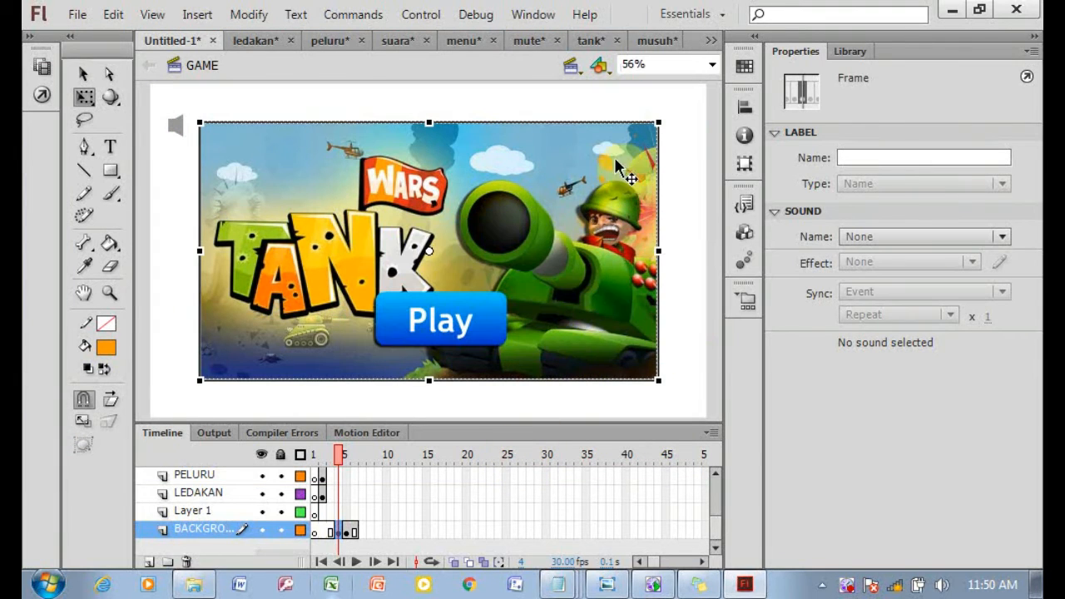
Convert the Gambar image into a movie clip symbol and enlarge it to fill the stage.
right_click(677, 116)
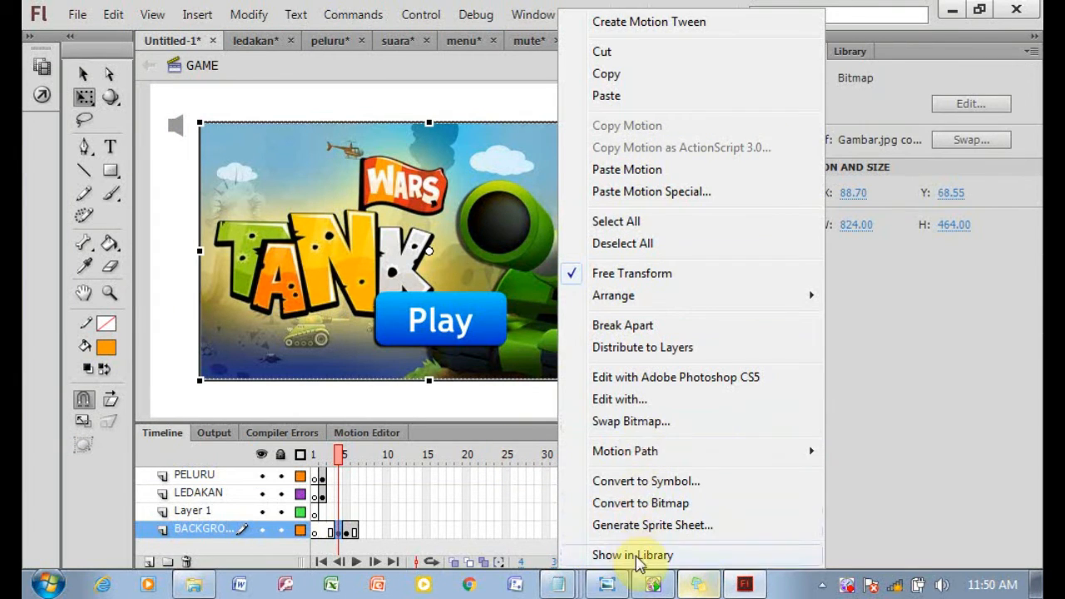
left_click(641, 481)
left_click(757, 136)
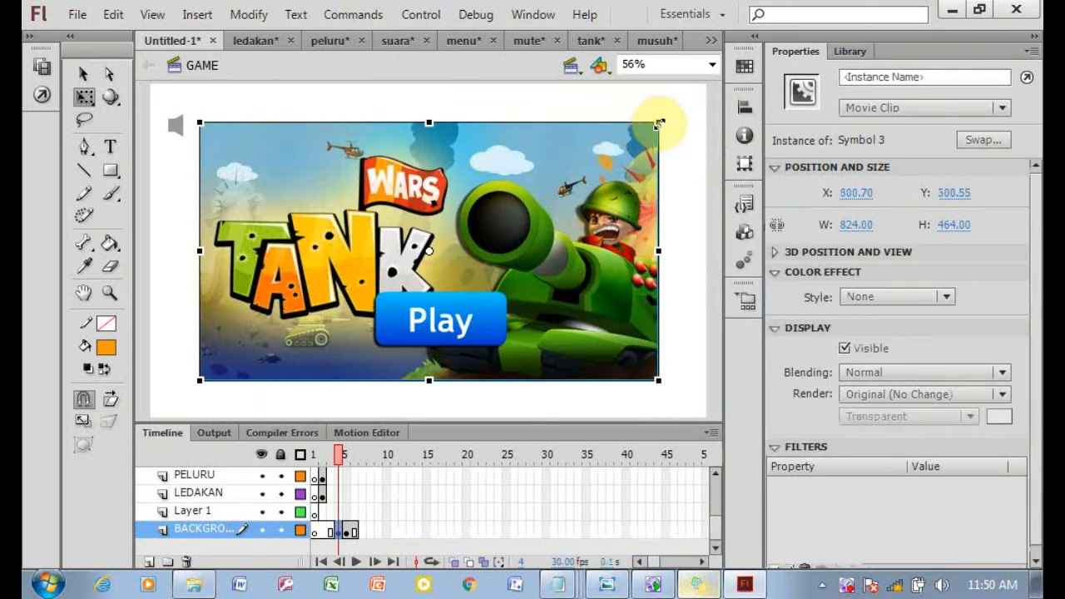
left_click_drag(666, 119, 712, 68)
Move the Play button to the lower left and the mute icon inside the stage's top-left corner.
left_click_drag(507, 301, 341, 348)
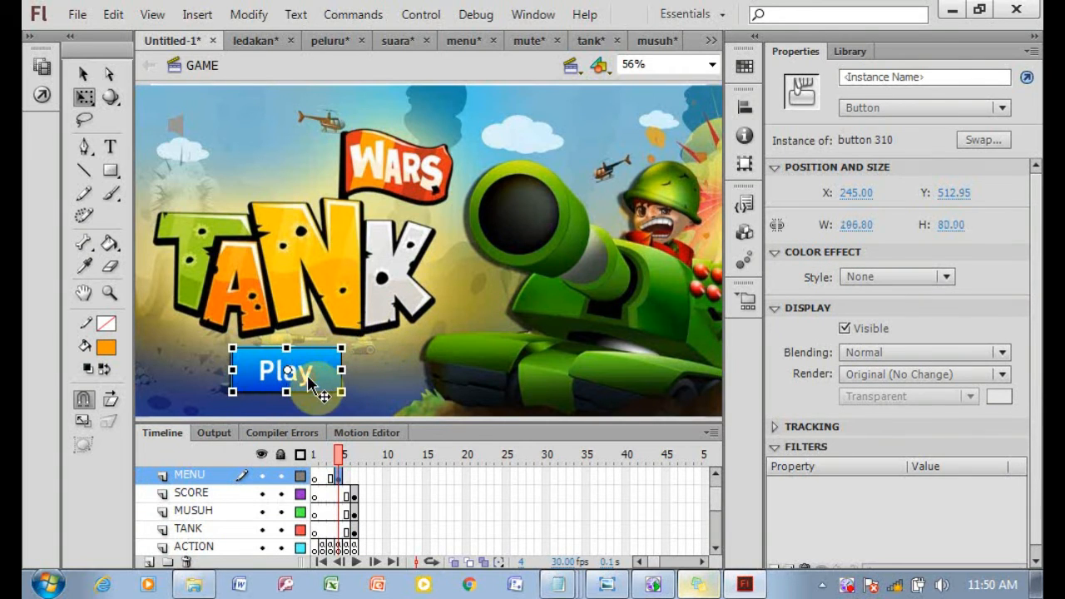
left_click(176, 127)
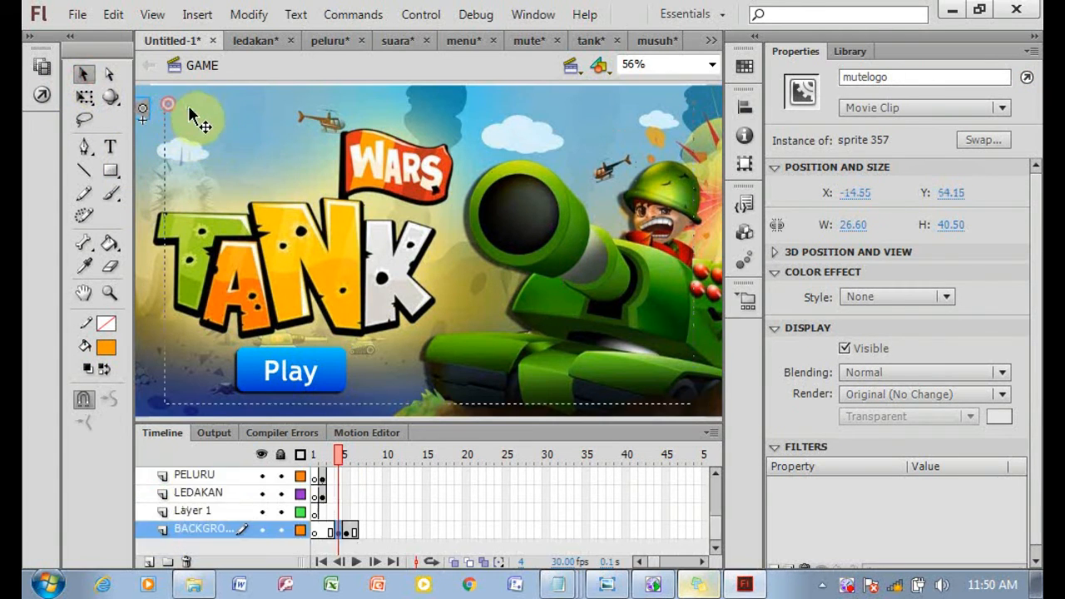
double_click(196, 123)
left_click(201, 65)
left_click(173, 121)
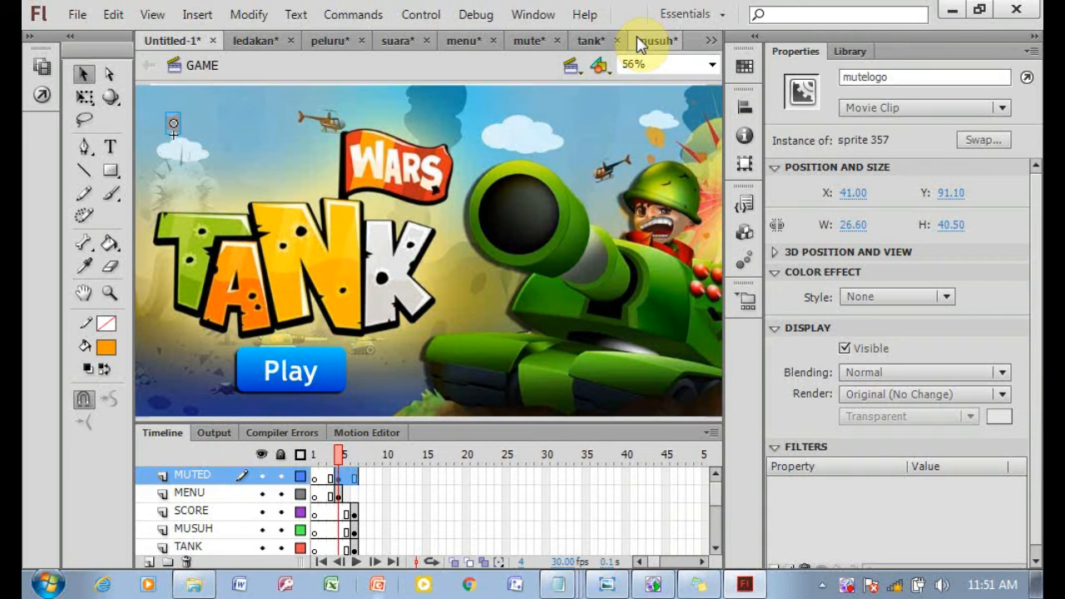
Test the movie with the new menu background, play a round, then close the player and show the timeline.
key("ctrl+Return")
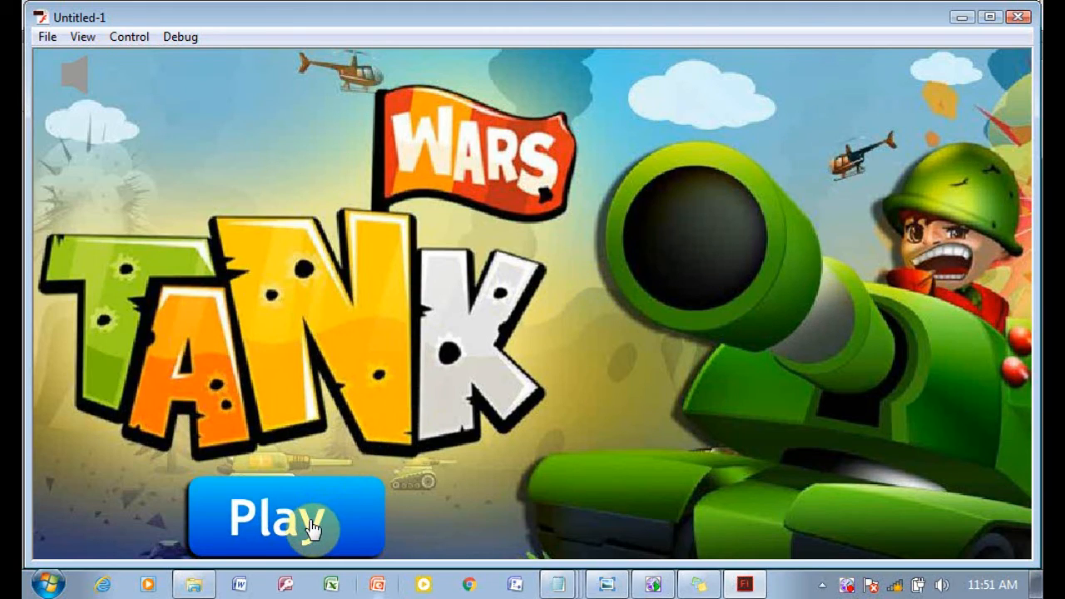
left_click(313, 528)
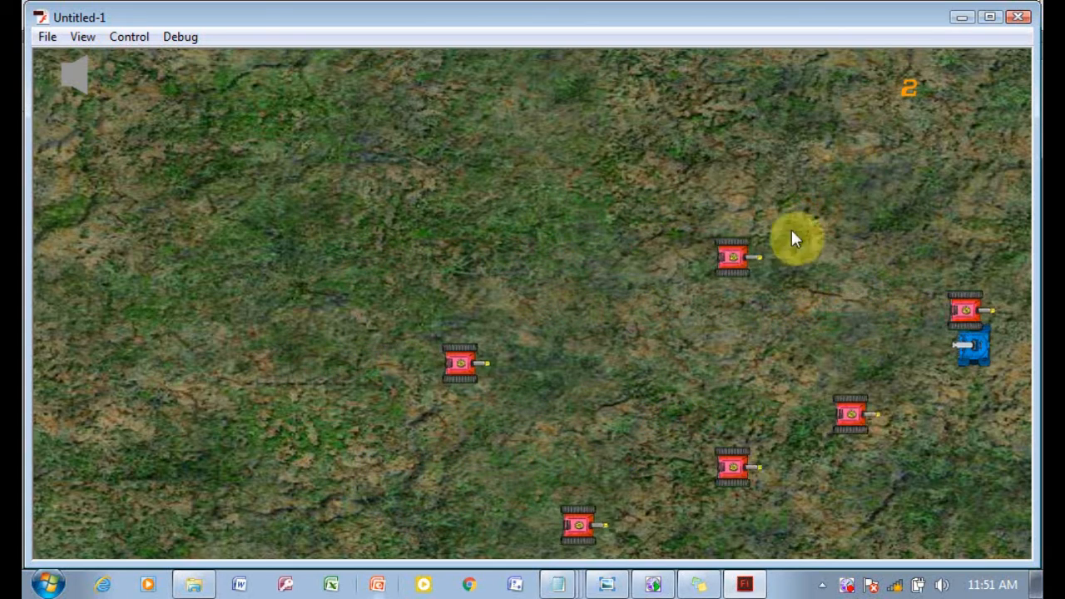
left_click(889, 476)
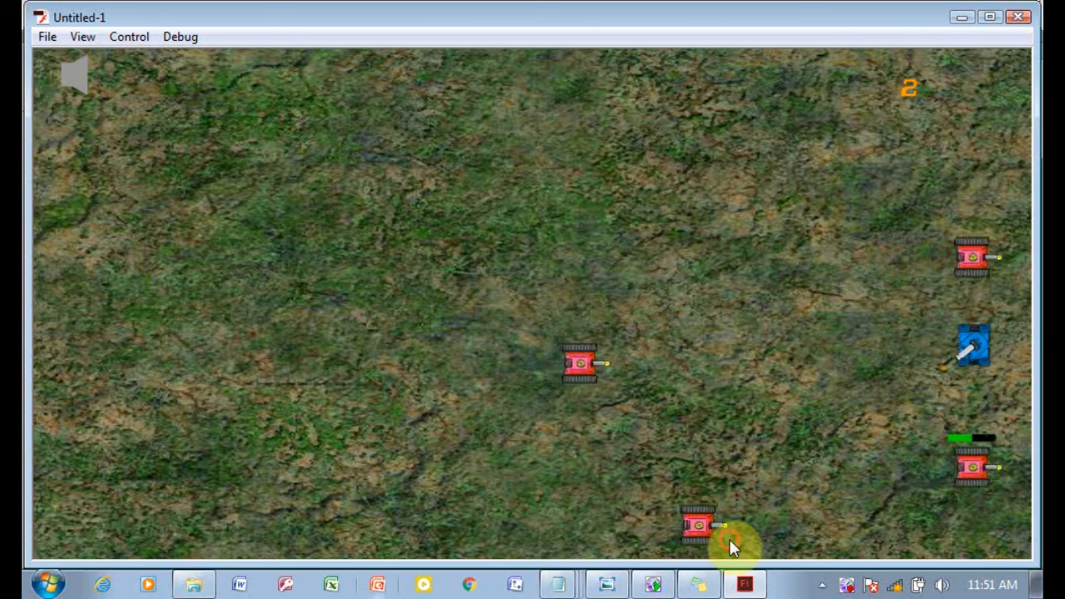
left_click(730, 534)
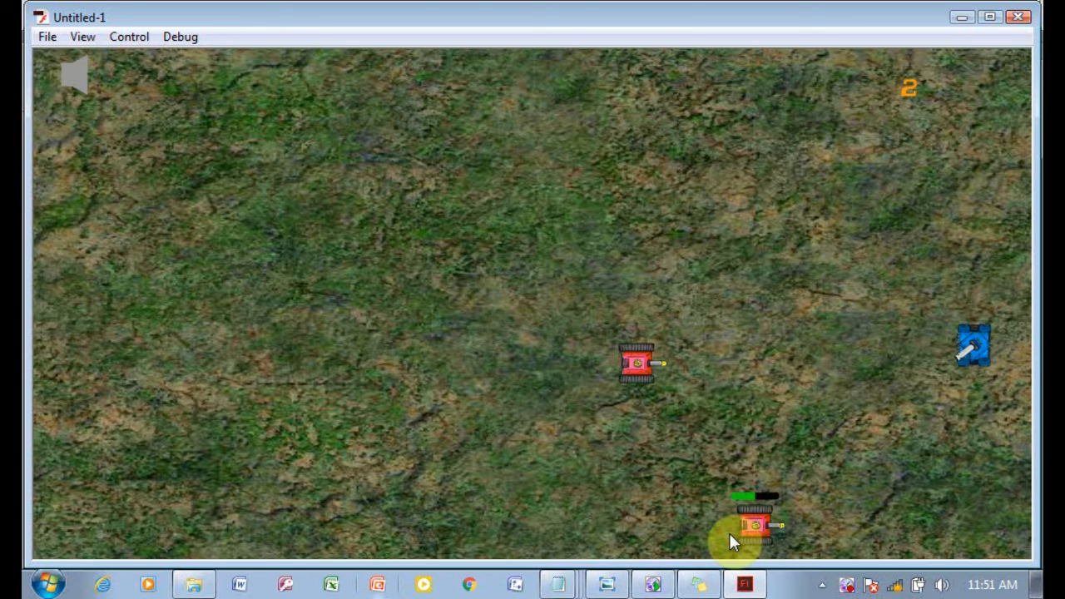
left_click(1018, 16)
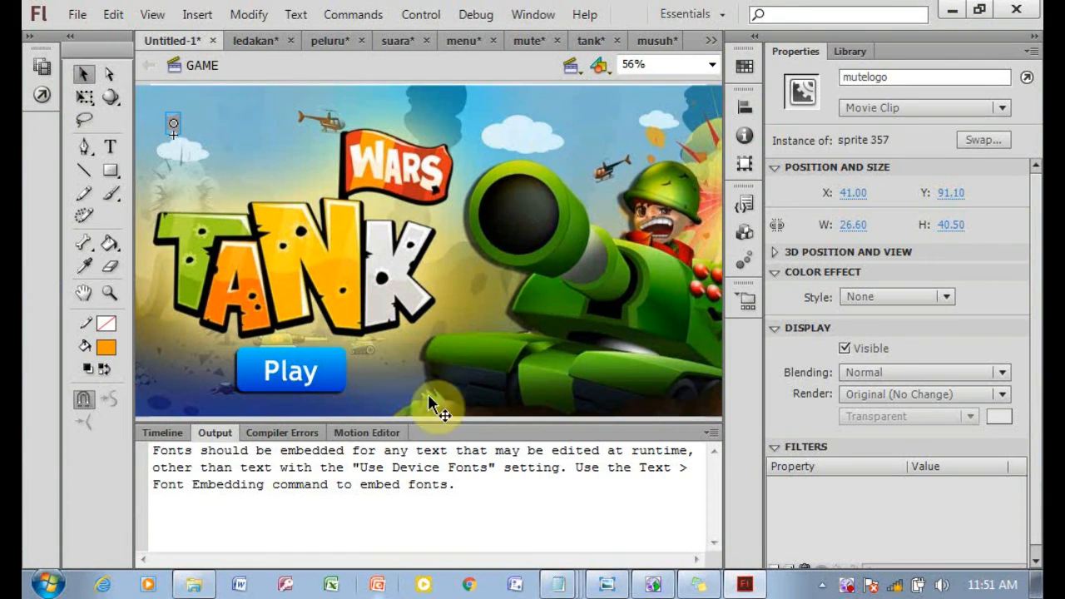
left_click(163, 433)
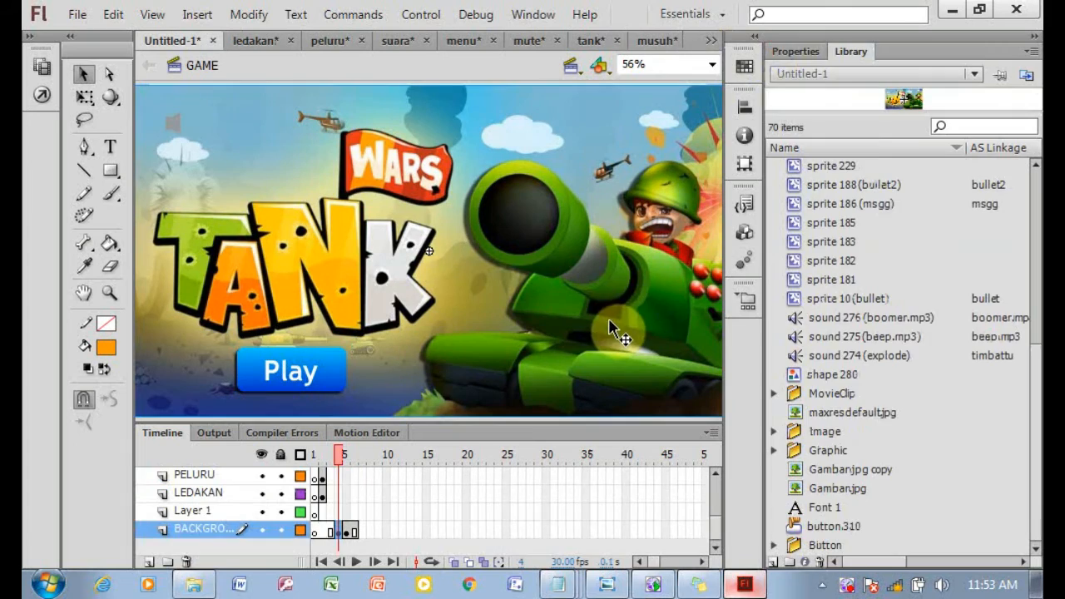
Test the movie again, start a game from the menu's Play button, and close the player window.
key("ctrl+Return")
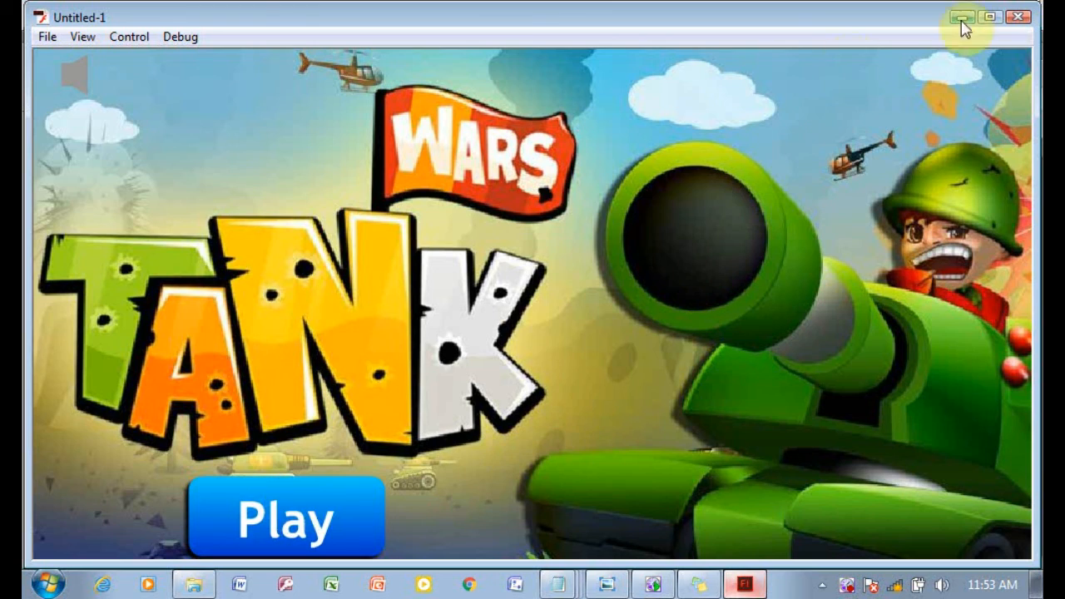
left_click(284, 525)
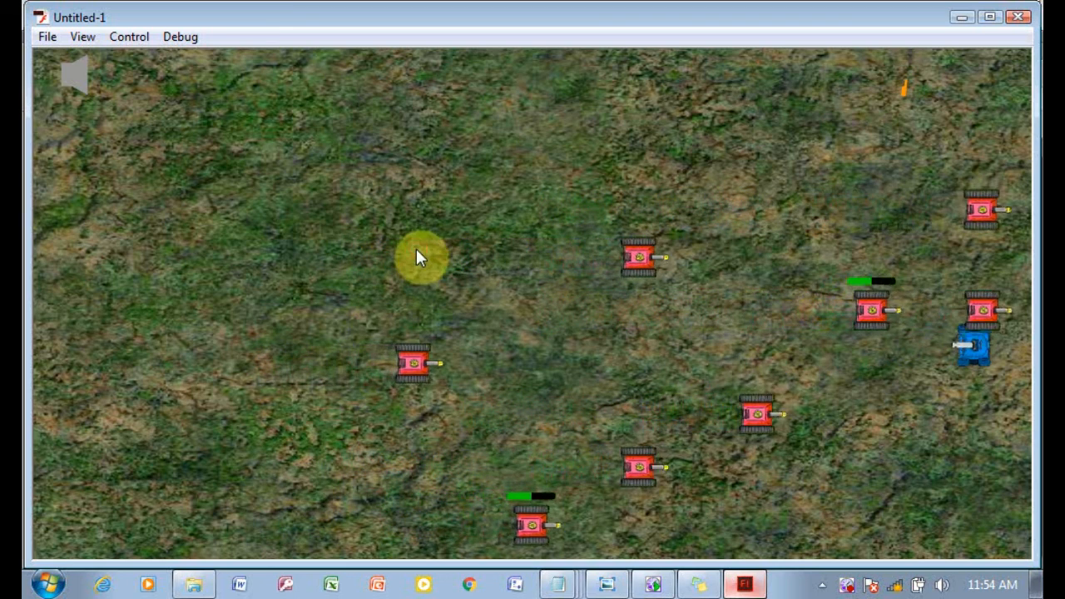
left_click(1018, 18)
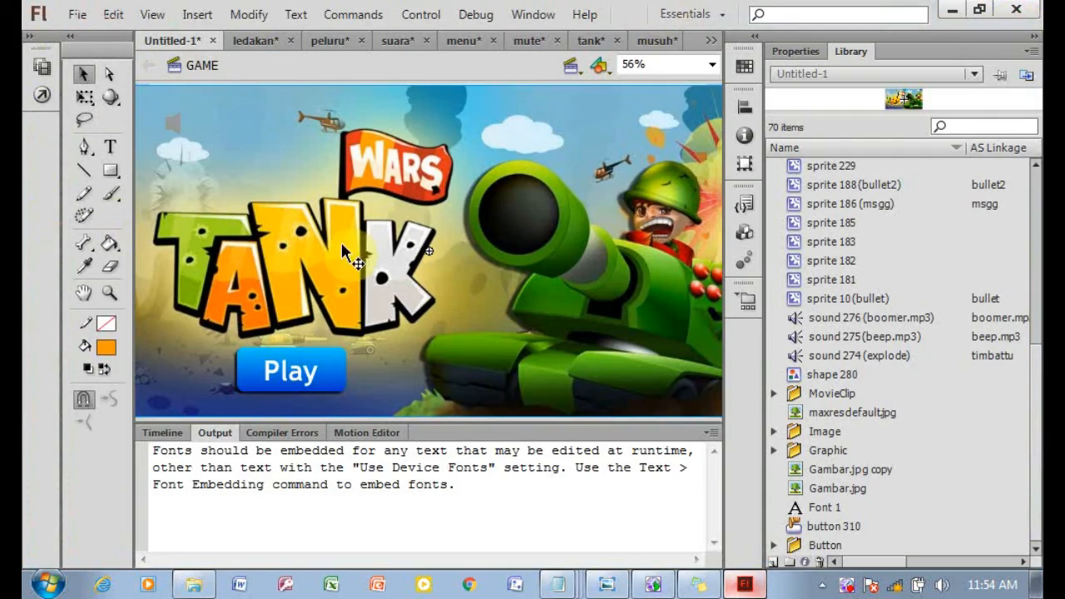
Insert a blank keyframe at frame 6 on the MENU layer so the menu ends before the game frame.
double_click(162, 435)
left_click(158, 559)
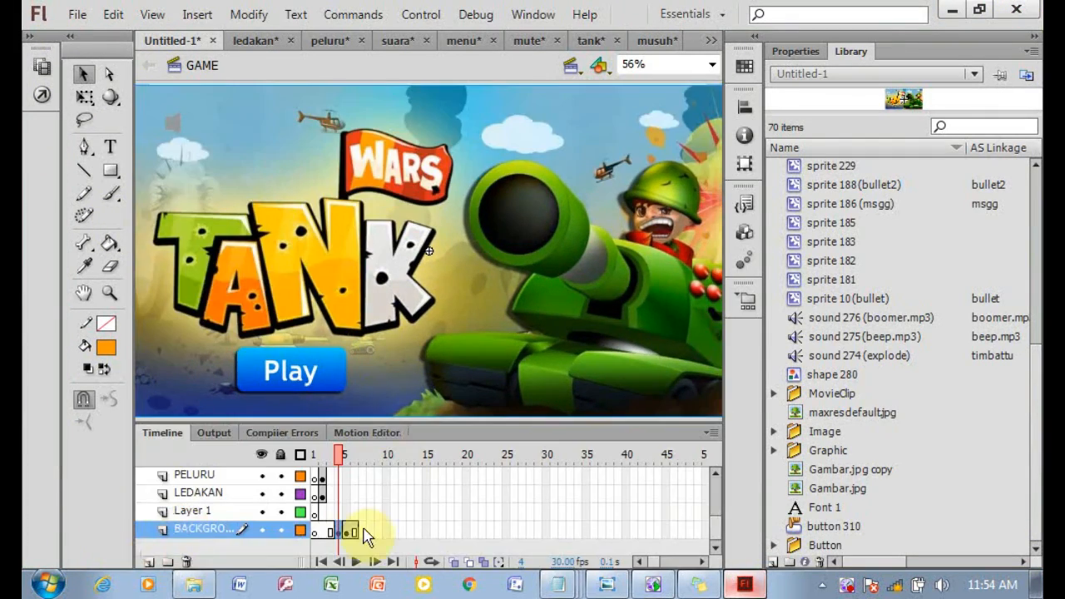
left_click_drag(714, 532, 722, 478)
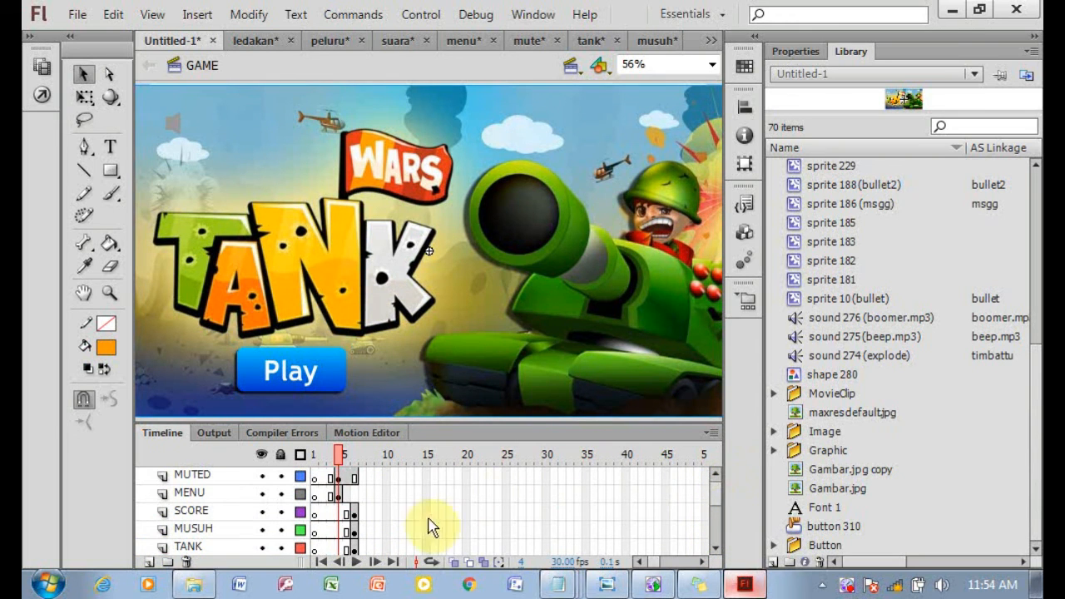
left_click(351, 494)
right_click(353, 494)
left_click(458, 172)
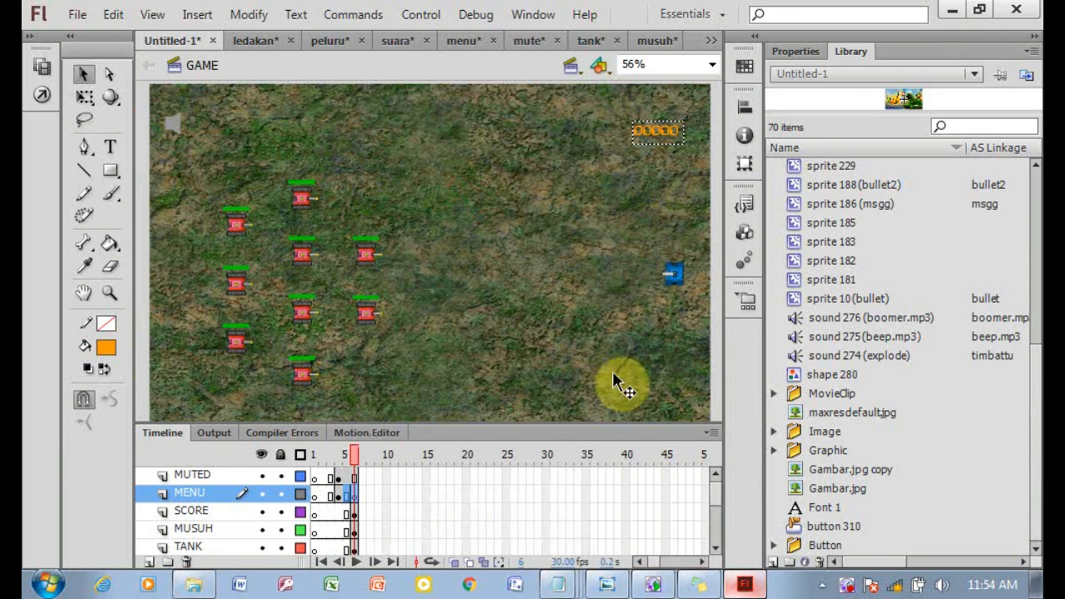
Clear the Play button from frame 5 of the MENU layer so it no longer shows over the game background.
left_click_drag(718, 501, 717, 505)
left_click(560, 509)
left_click(346, 482)
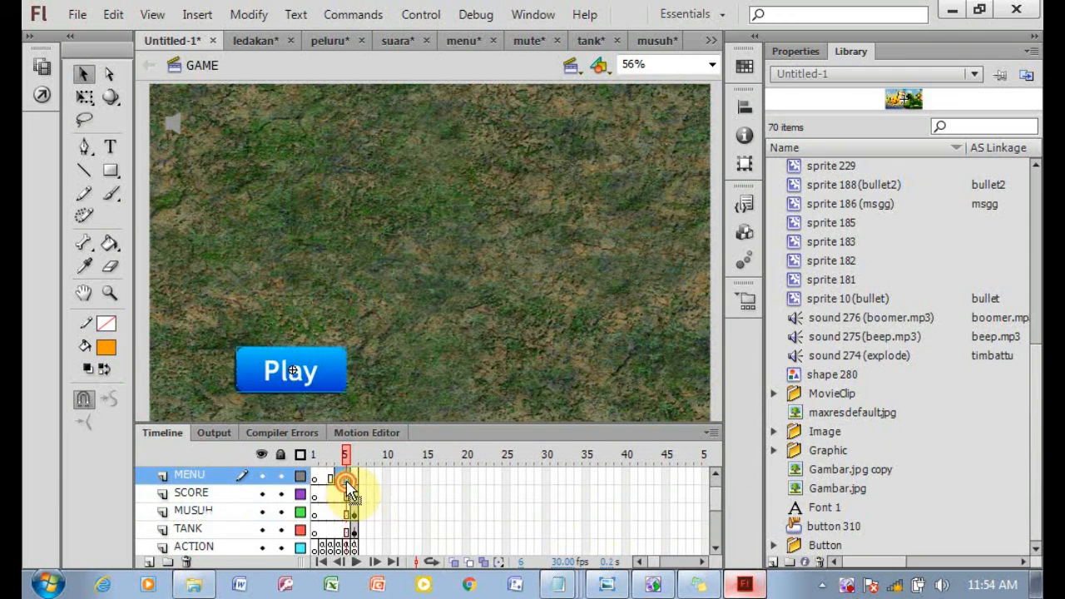
right_click(346, 480)
left_click(439, 194)
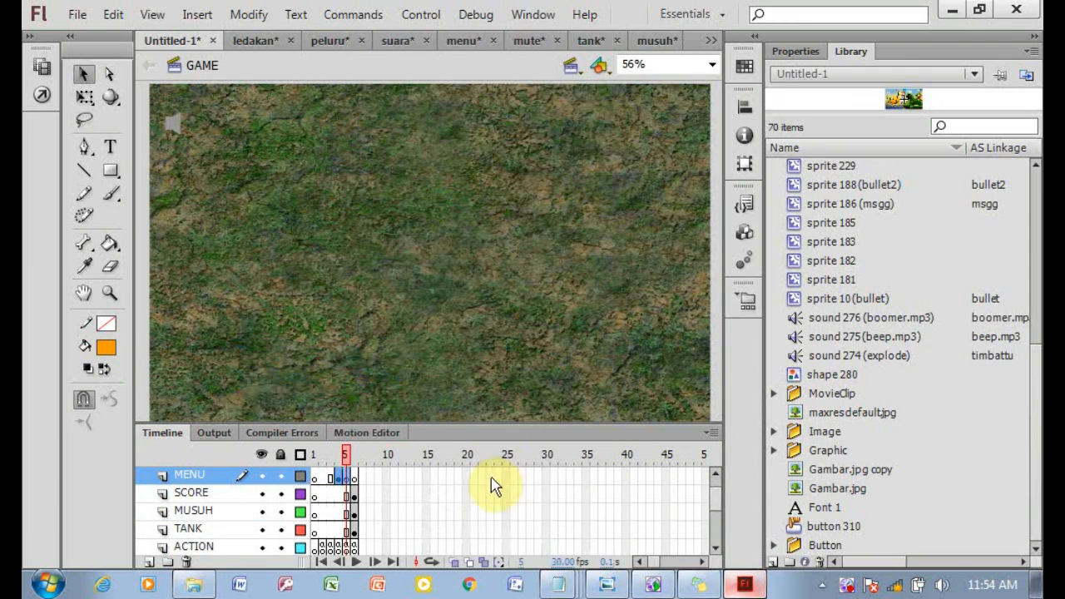
left_click(713, 498)
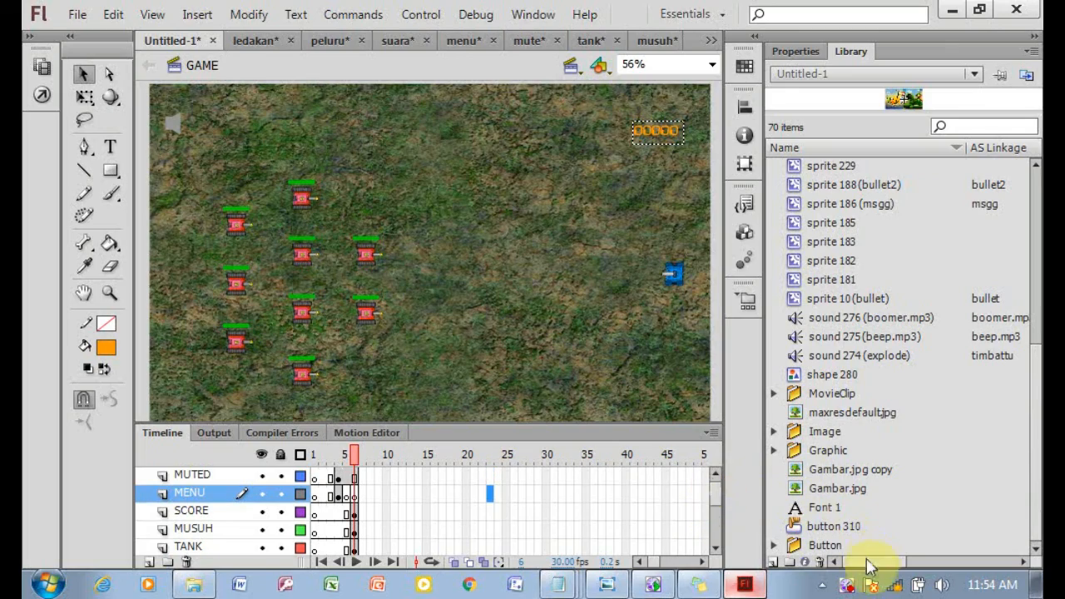